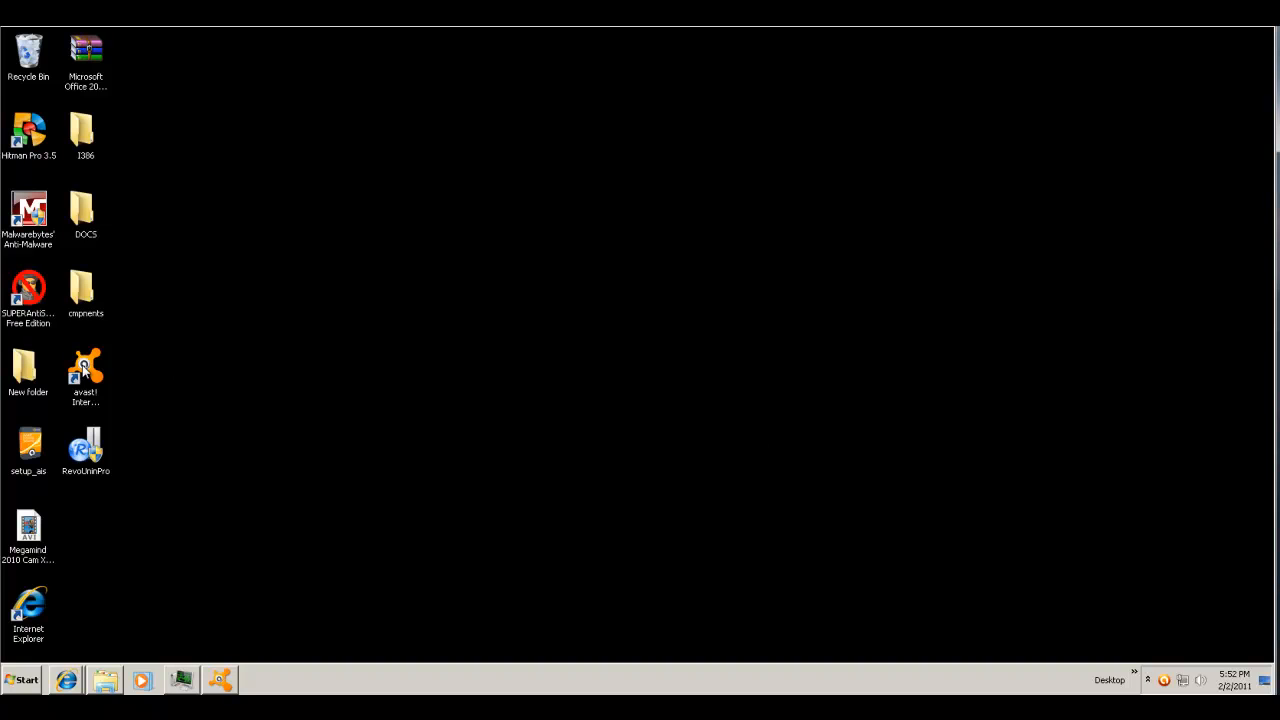
- Open avast! Internet Security to review its engine, definitions and program update status, and minimize its window
click(80, 372)
double_click(86, 367)
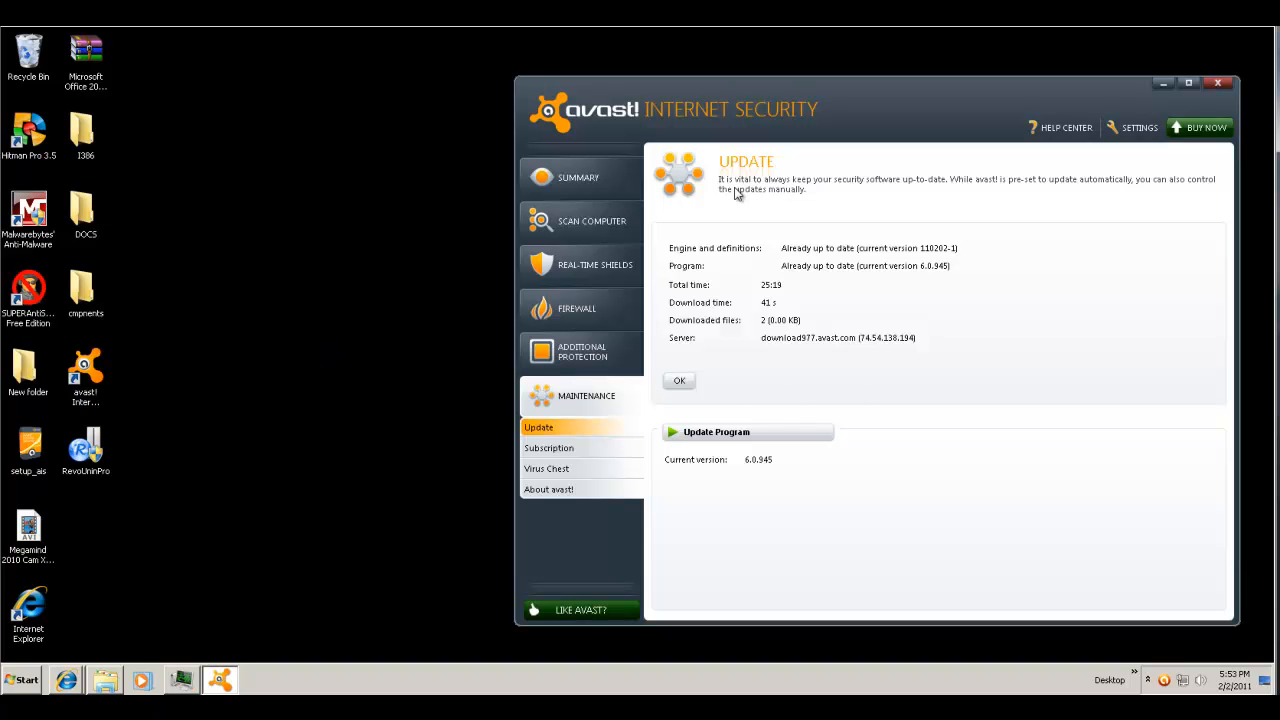
drag(827, 109, 755, 103)
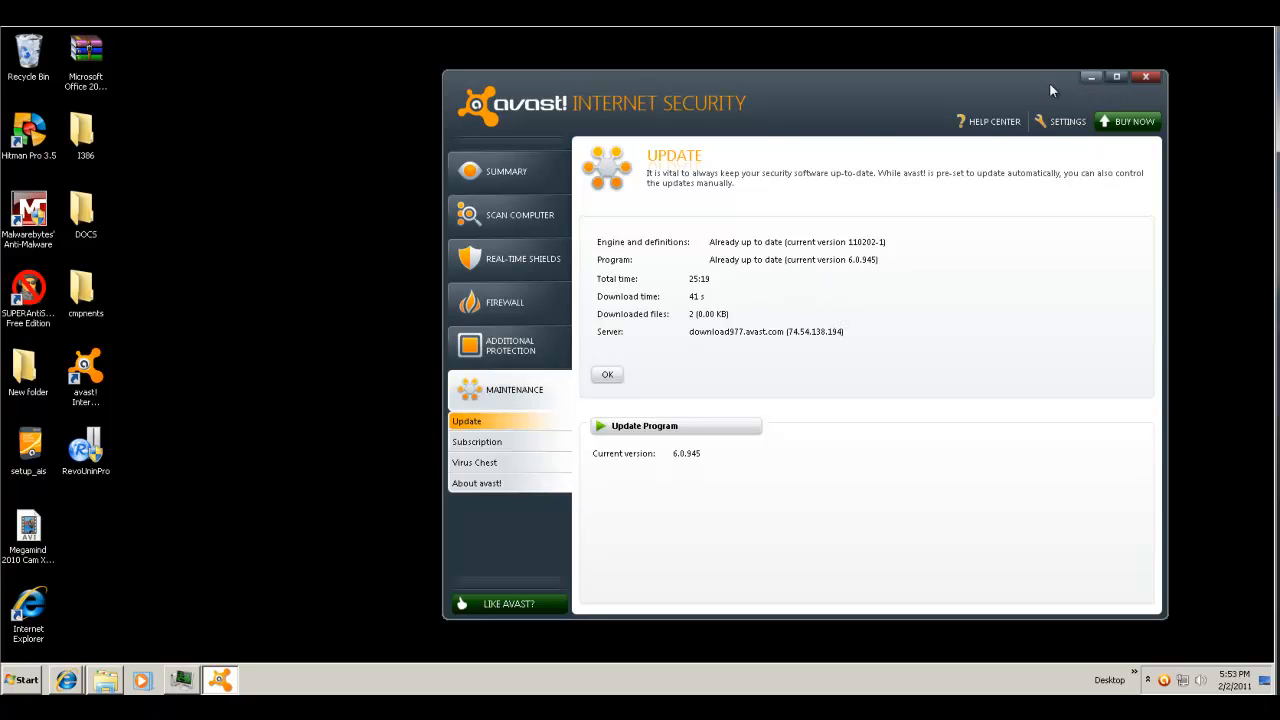
click(1090, 79)
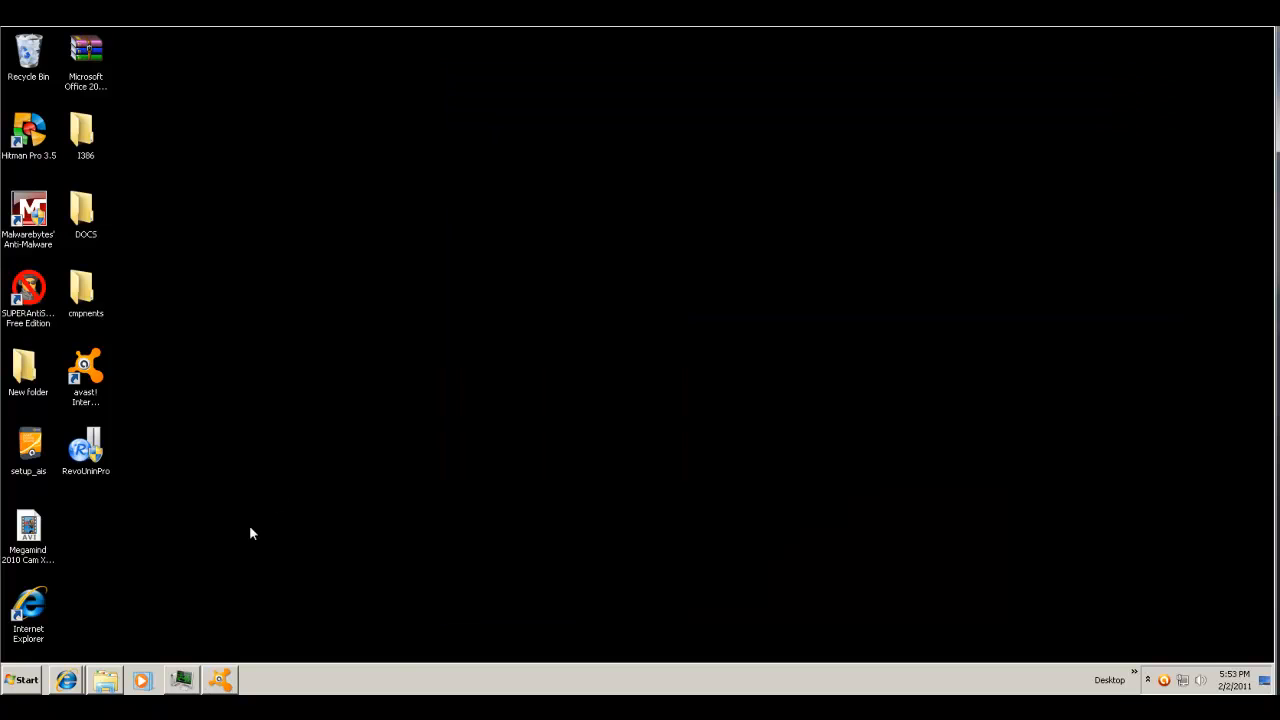
- Show Task Manager with processes sorted by description, and bring up the Malware Domain List and Google browser windows beside it
click(181, 680)
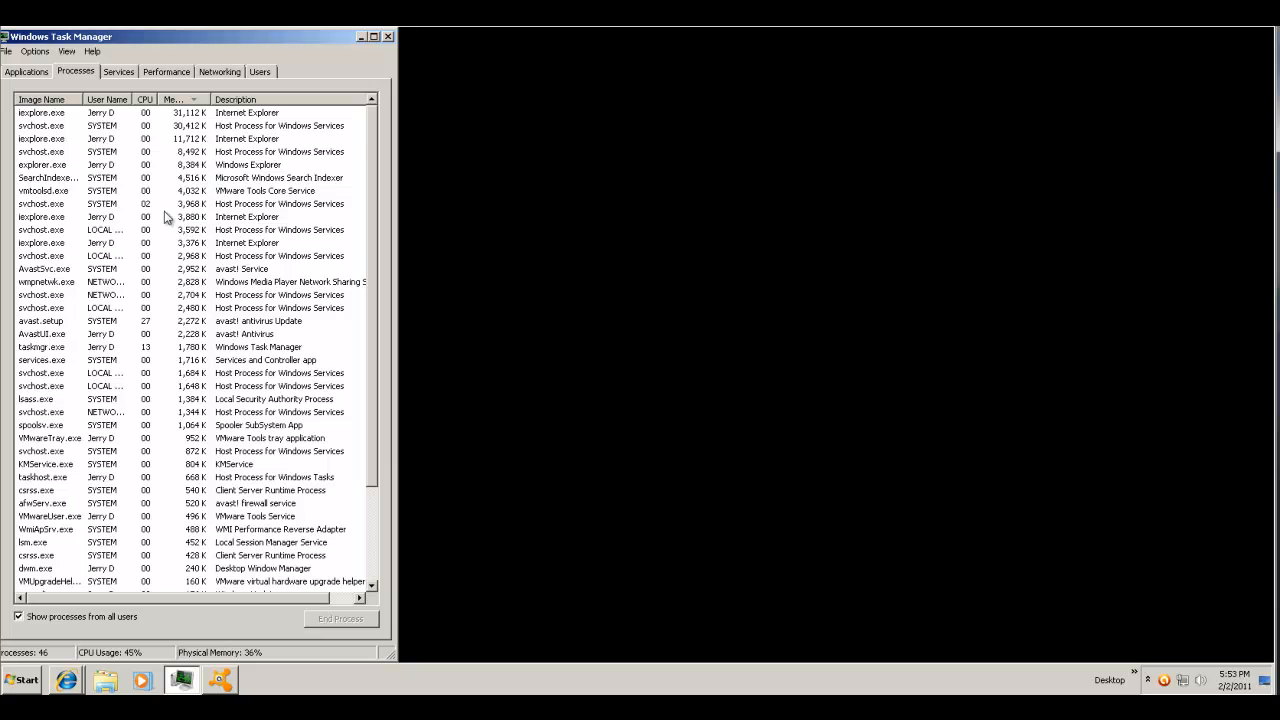
click(252, 100)
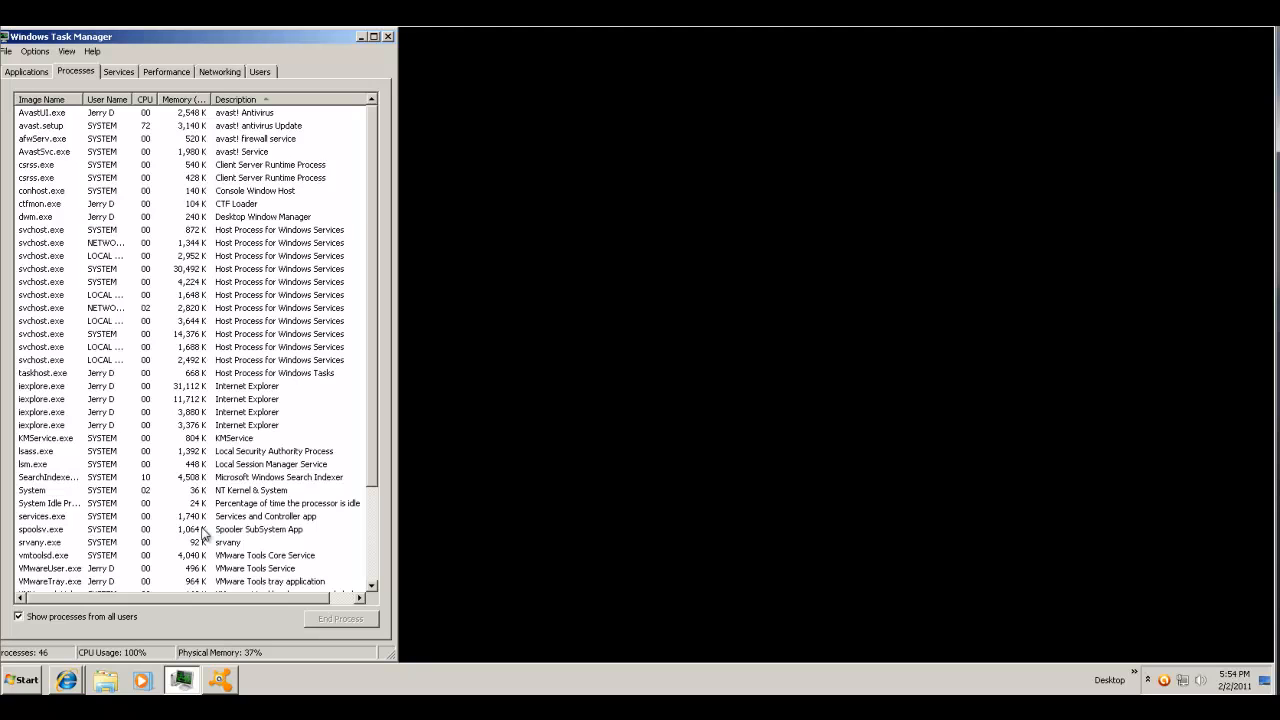
click(70, 683)
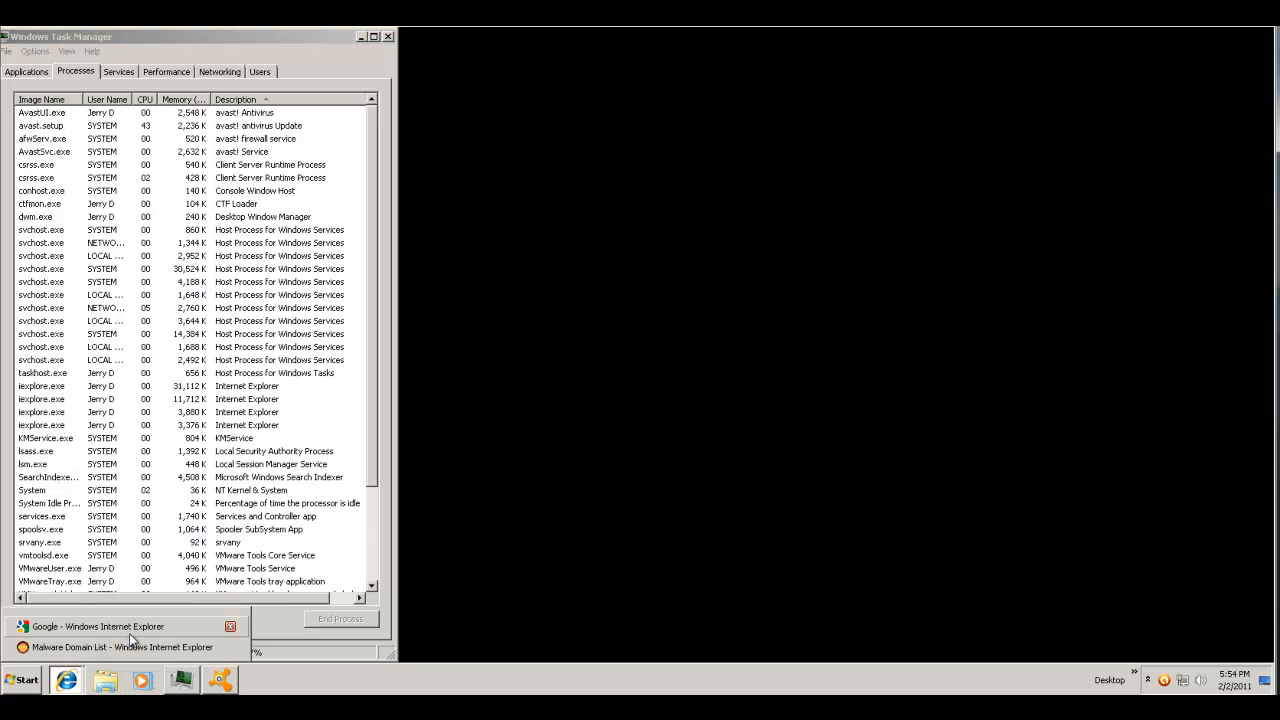
click(68, 683)
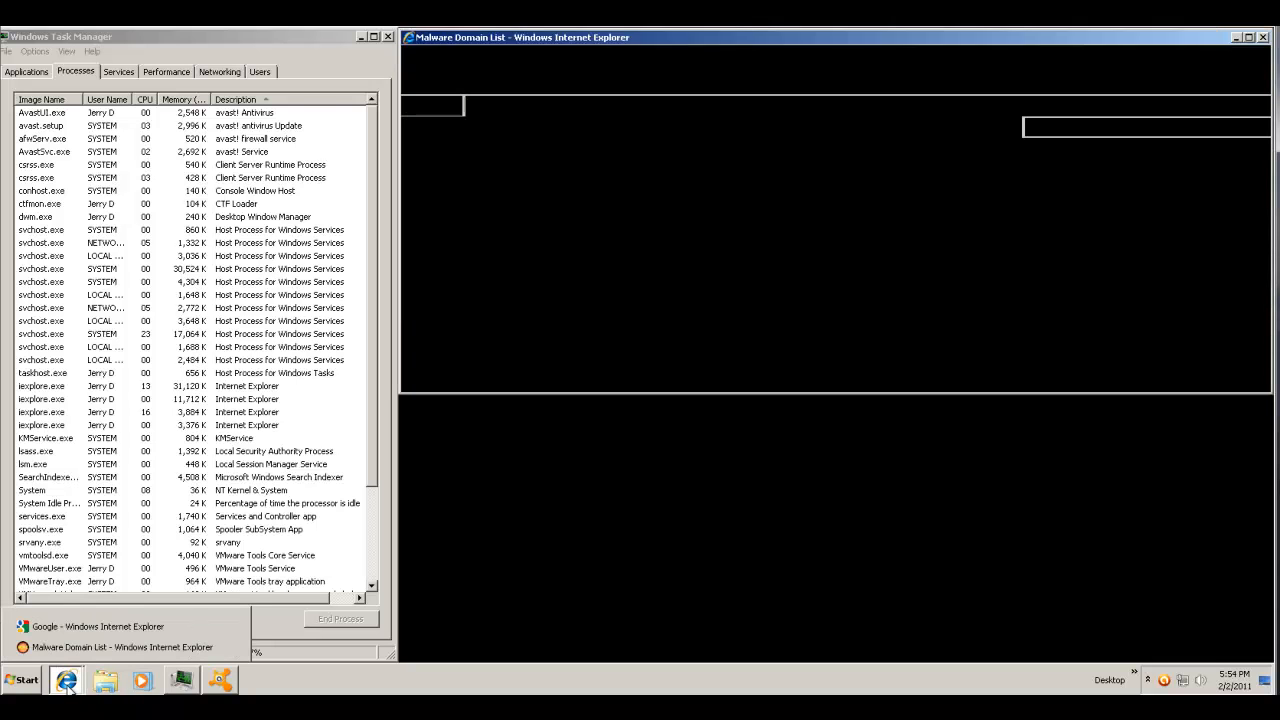
click(116, 628)
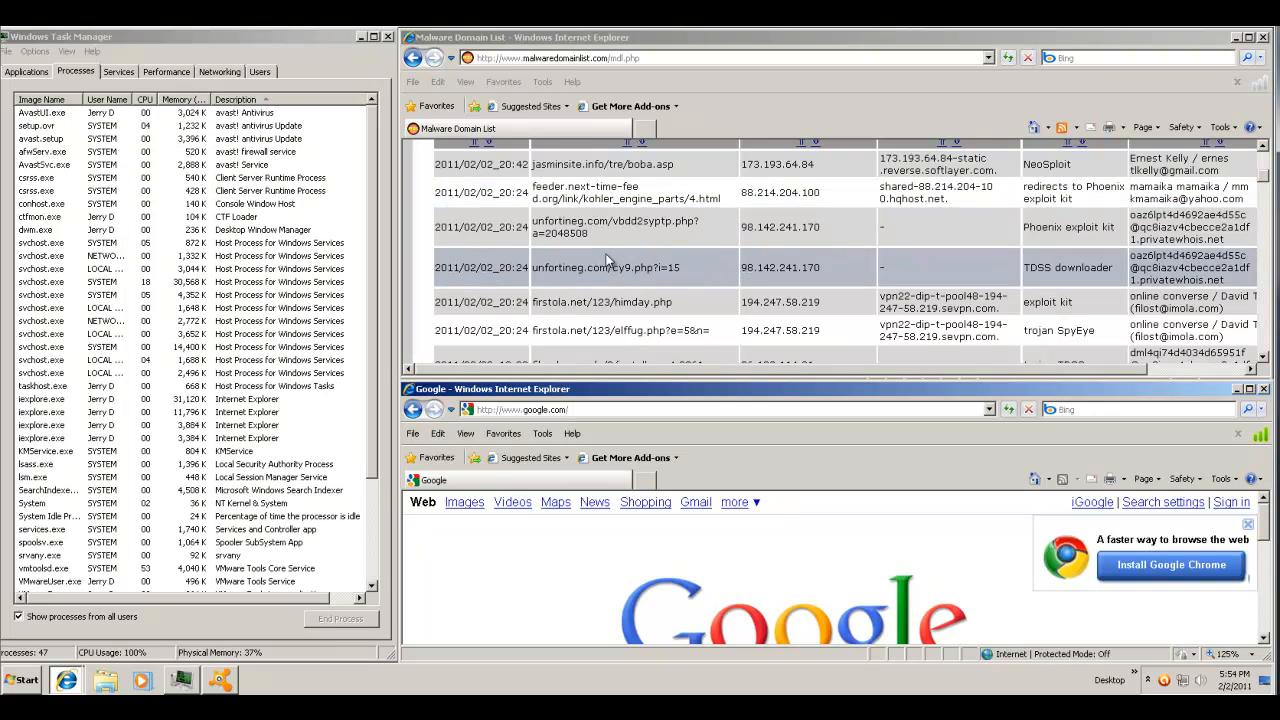
- Copy unfortineg.com/vbdd2syptp.php?a=2048508 from the Malware Domain List and load it in the Google browser window
click(591, 236)
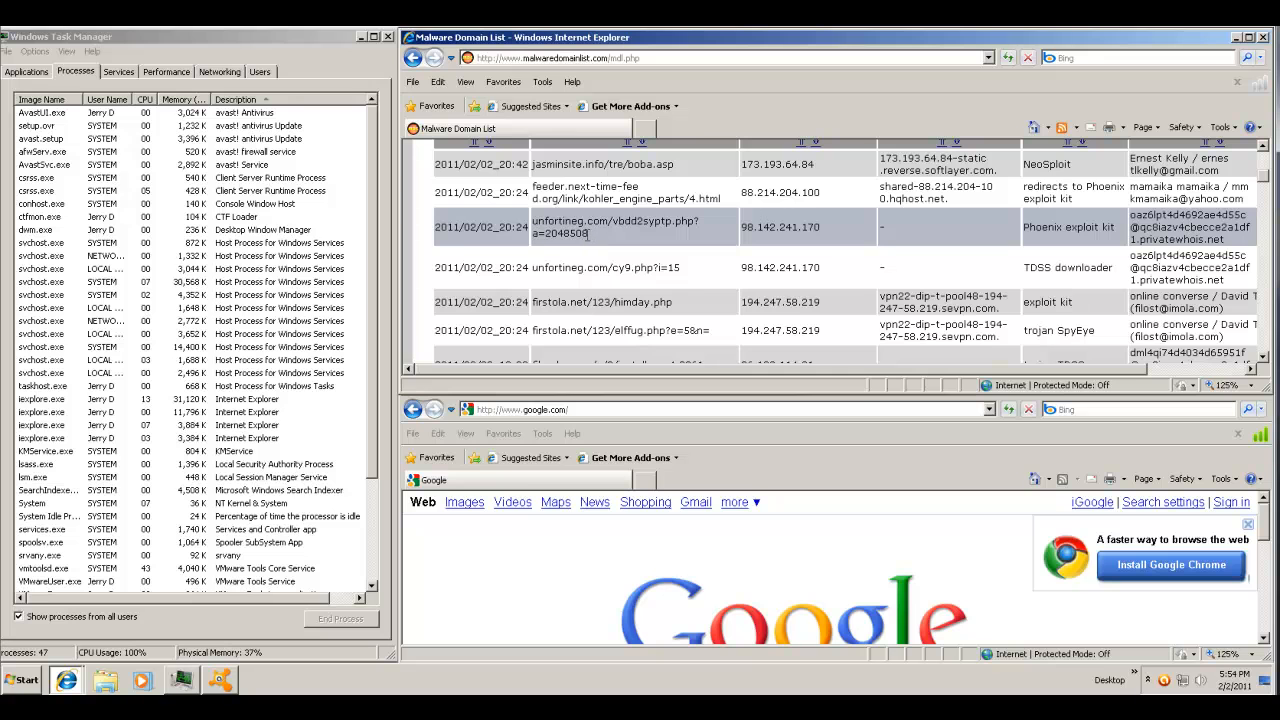
triple_click(589, 234)
drag(589, 234, 576, 238)
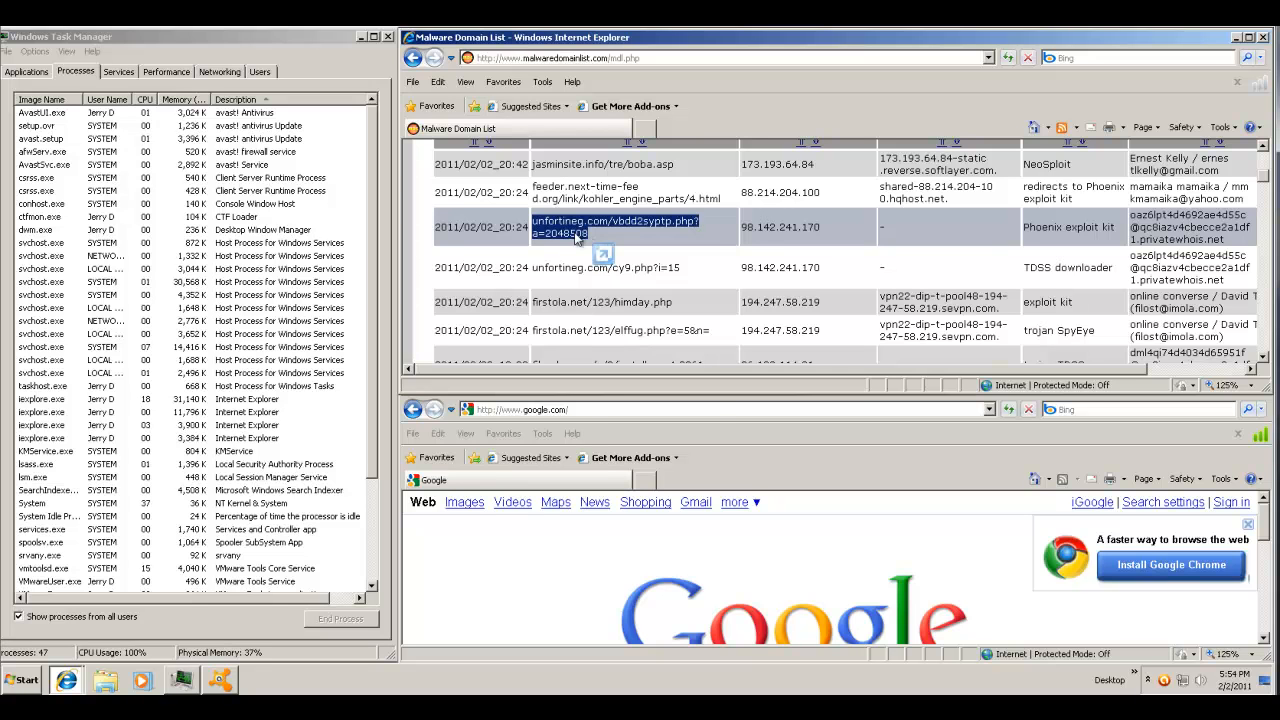
right_click(585, 238)
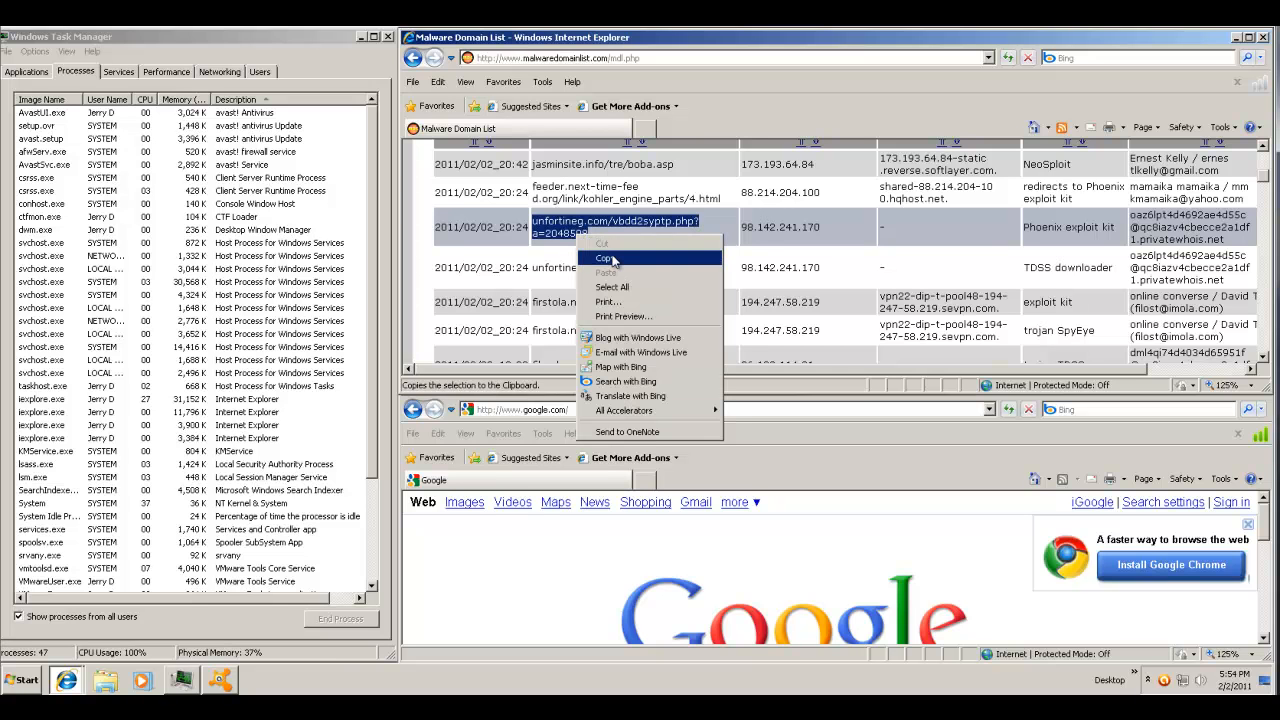
click(608, 259)
click(548, 412)
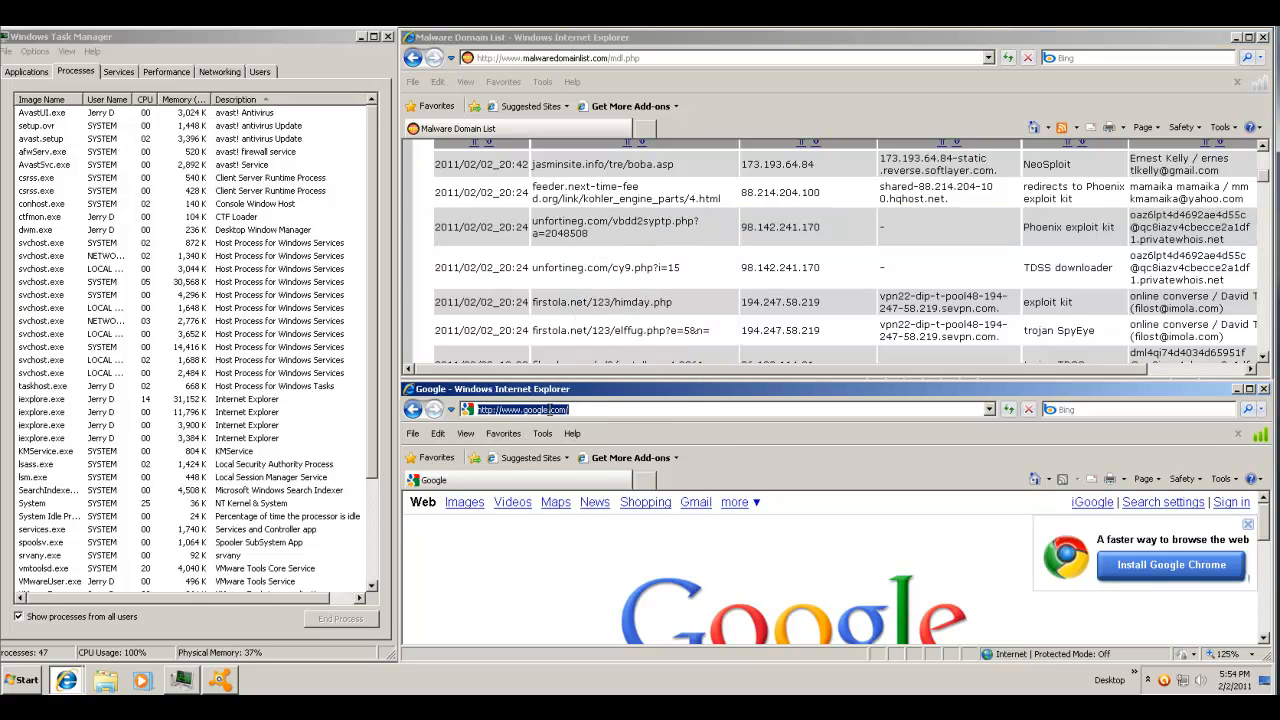
right_click(553, 408)
click(577, 462)
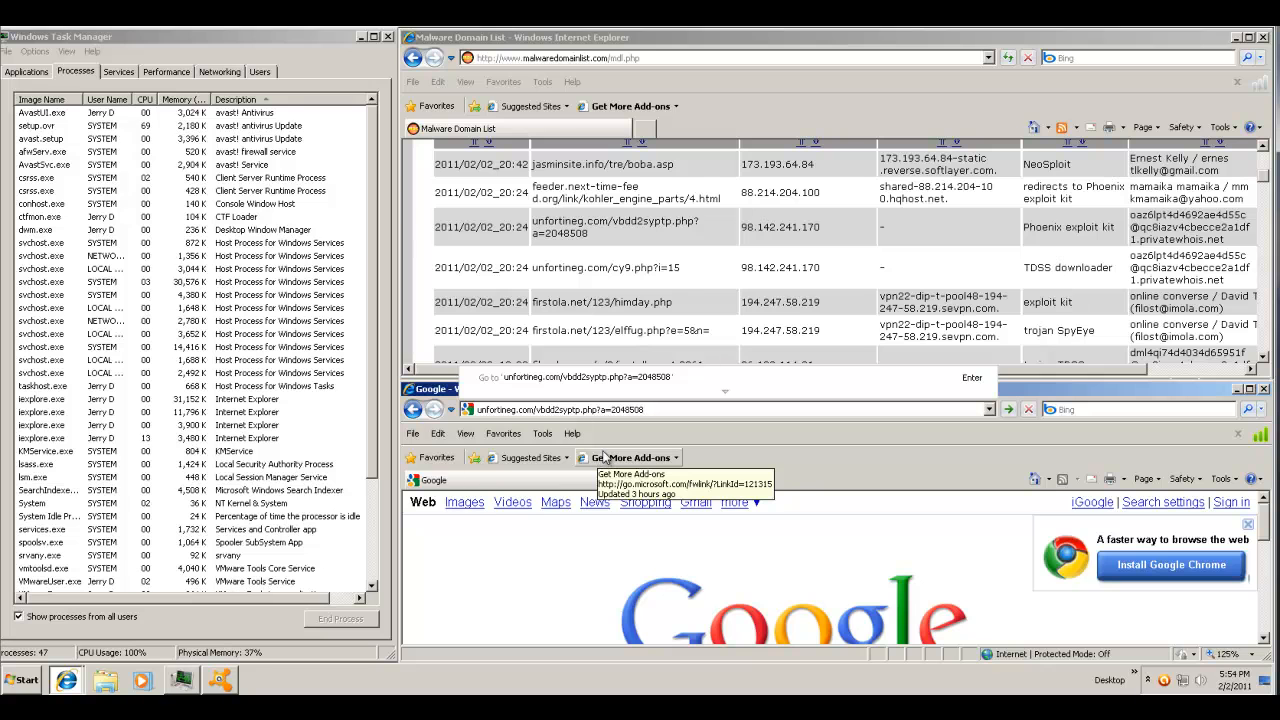
key(Return)
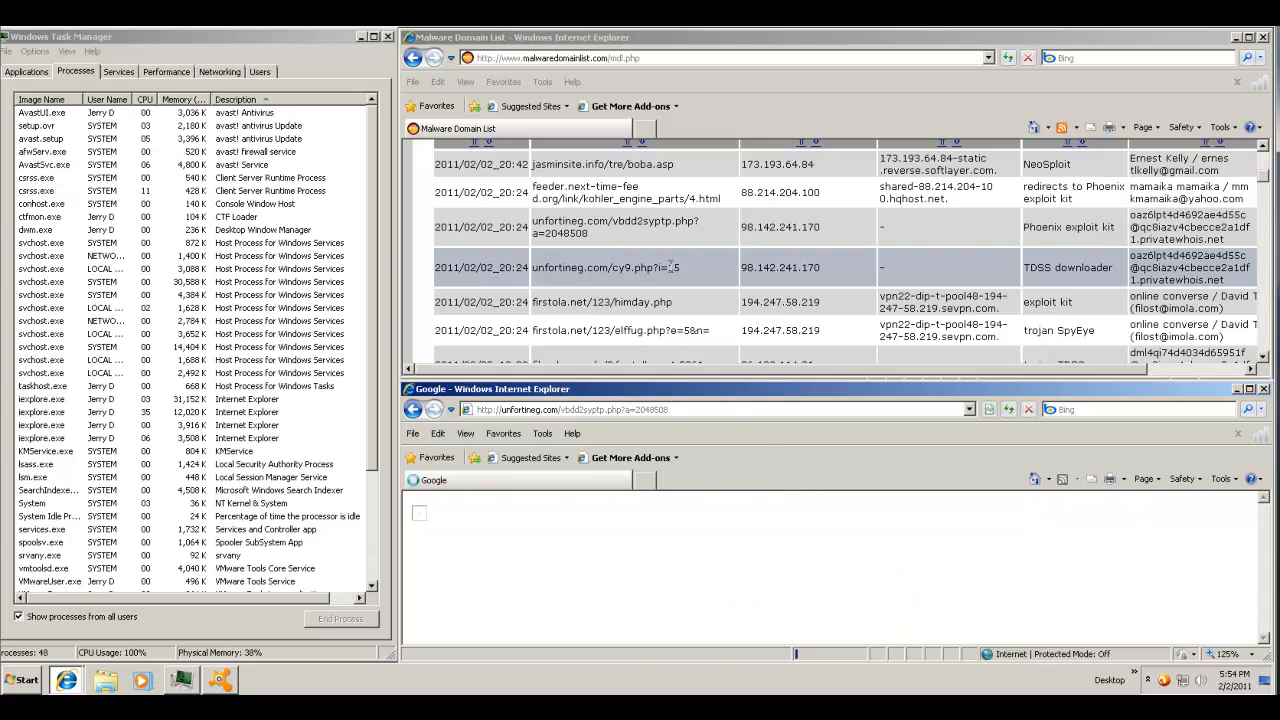
- Try to load the TDSS downloader address unfortineg.com/cy9.php?i=15 in the second browser window and run its download
drag(677, 267, 666, 266)
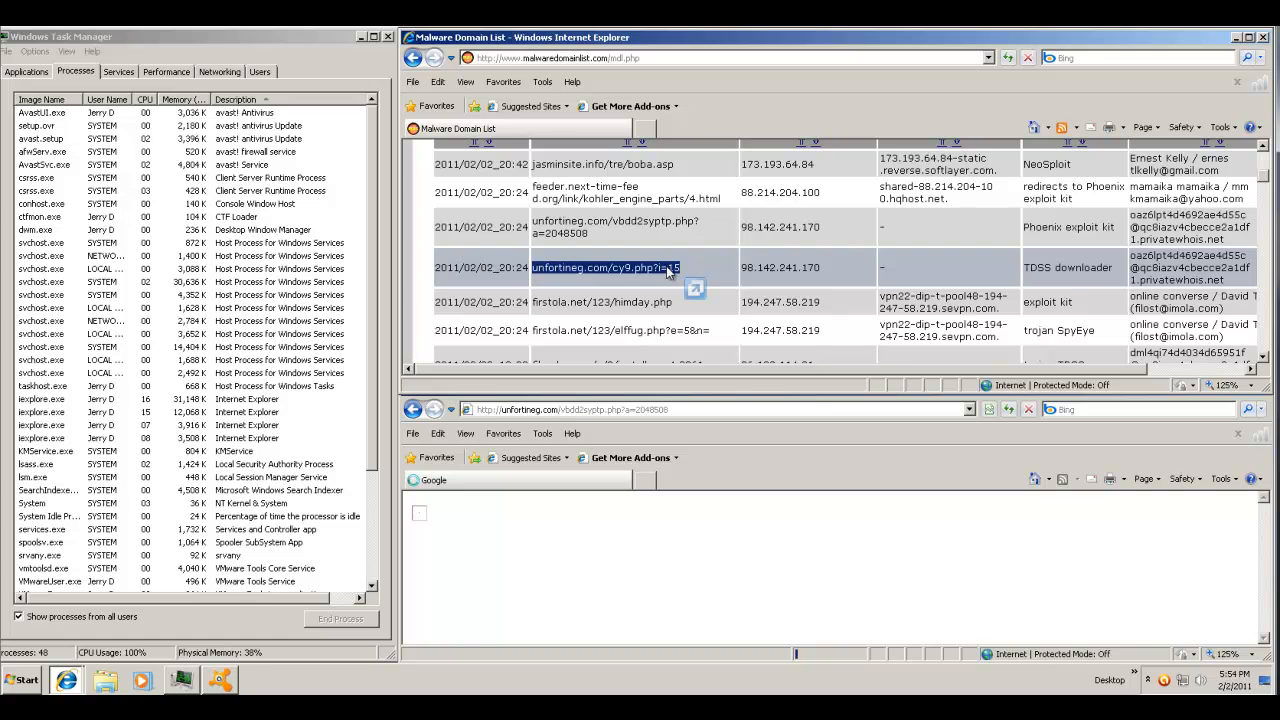
right_click(666, 266)
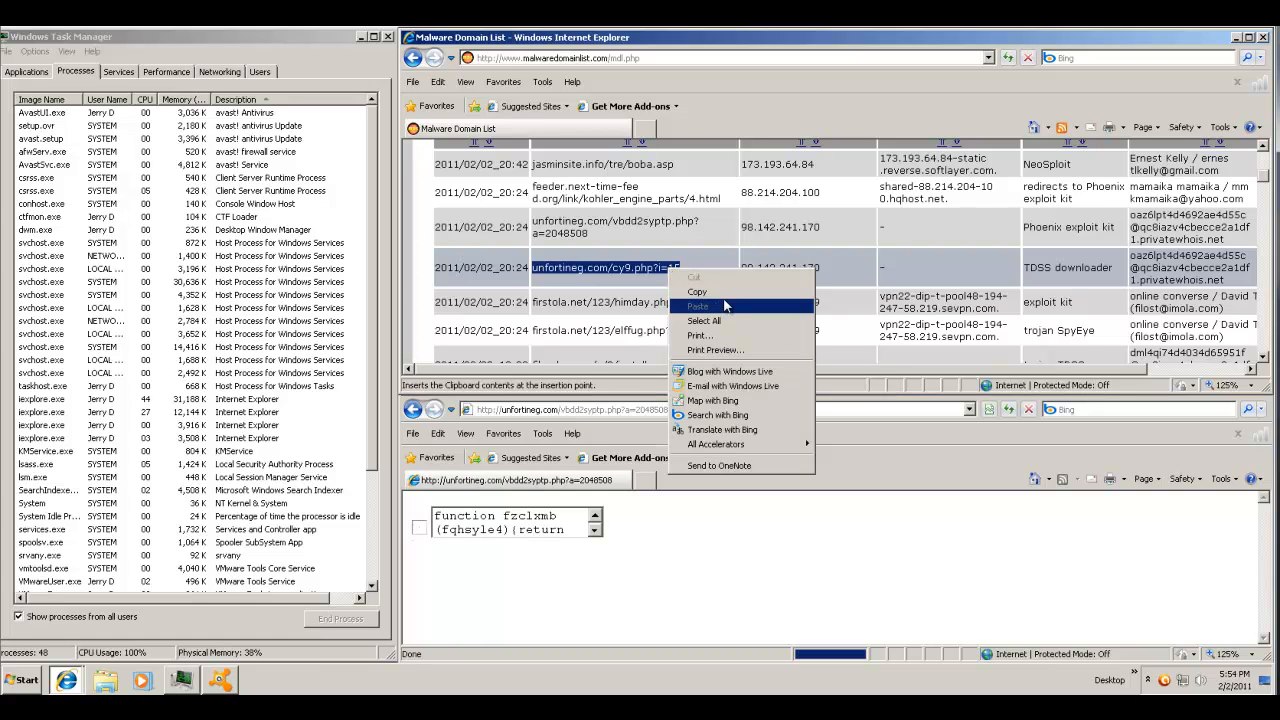
click(724, 293)
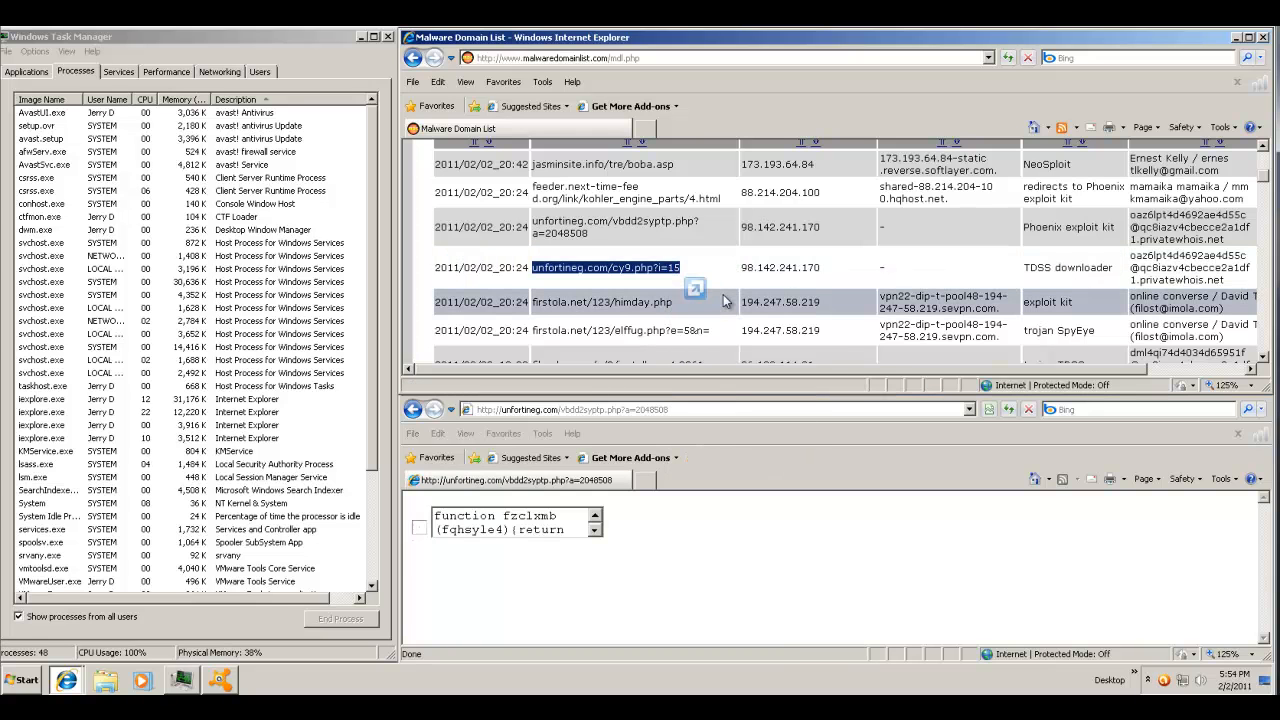
click(667, 413)
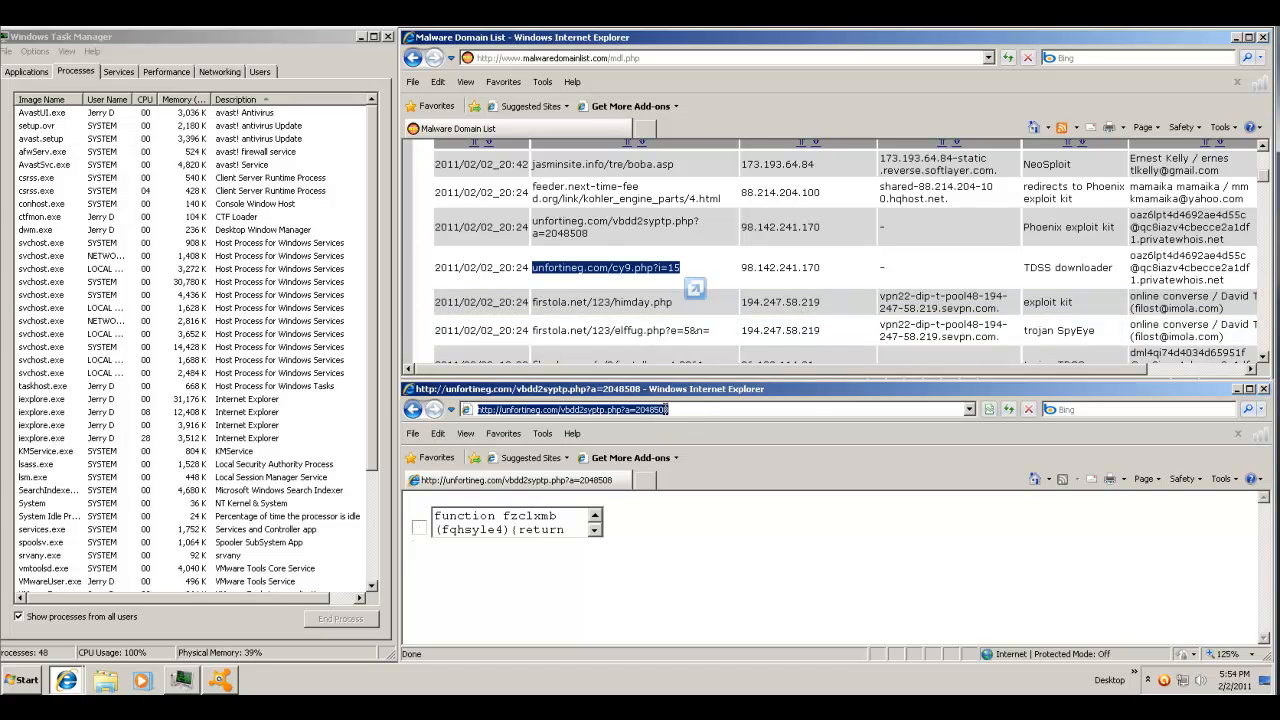
right_click(664, 410)
click(701, 463)
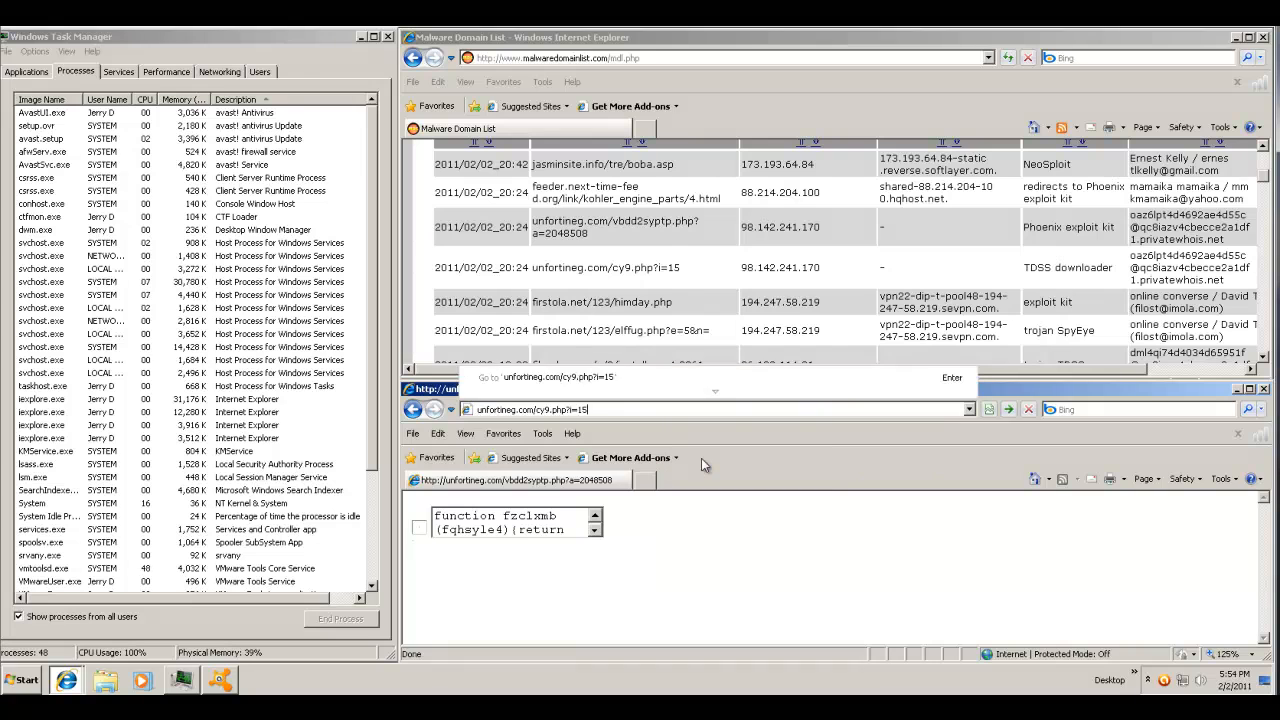
key(Return)
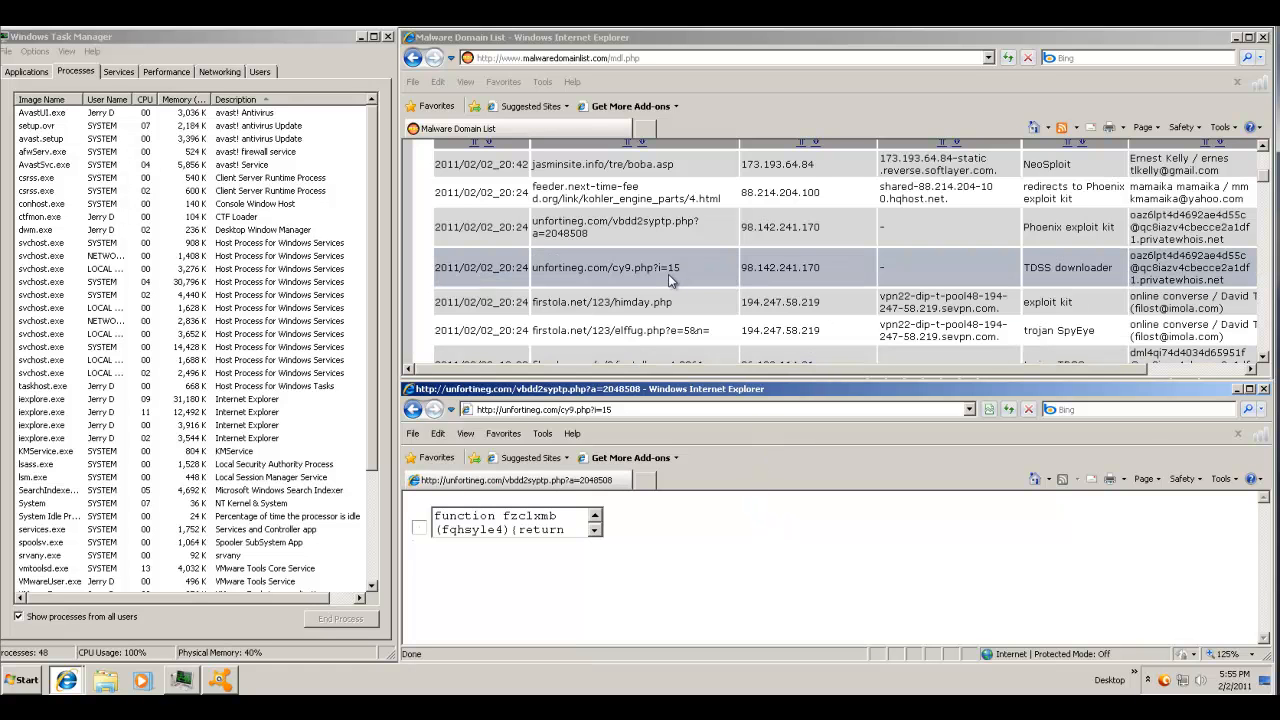
click(670, 280)
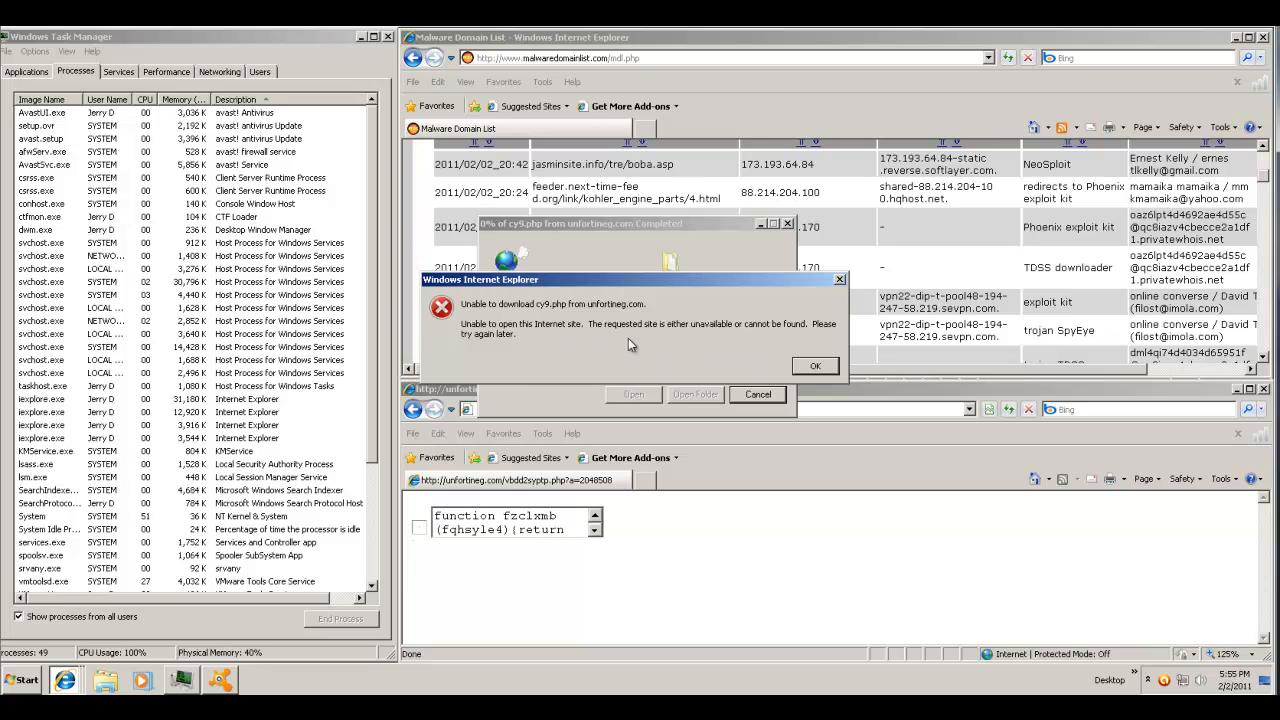
click(815, 366)
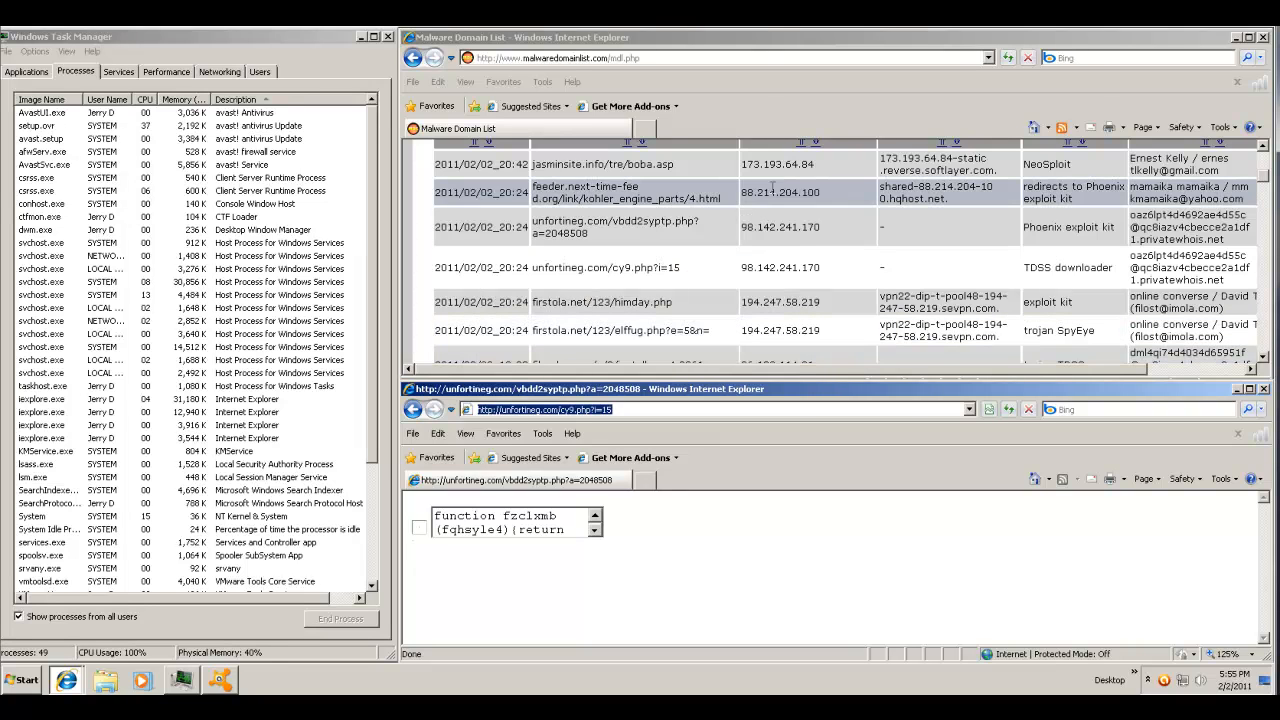
- Copy the TDSS downloader address unfortineg.com/cy9.php?i=15 from the Malware Domain List
click(654, 270)
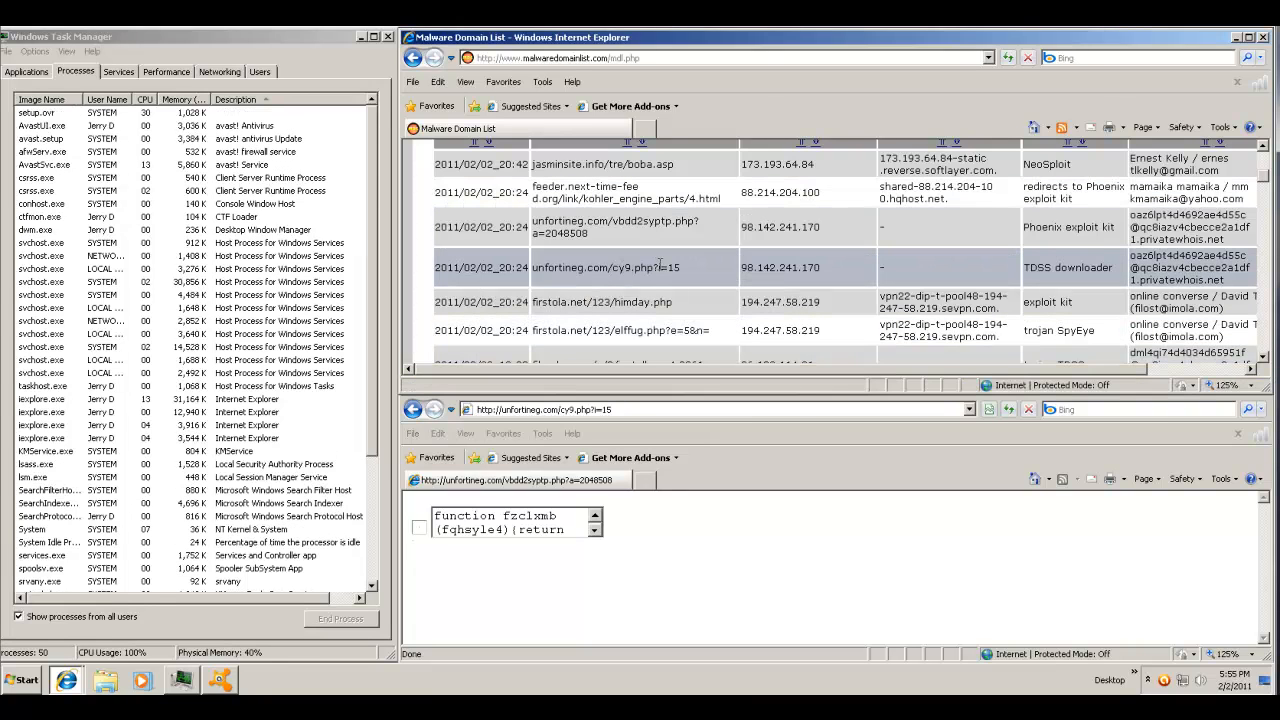
triple_click(660, 268)
drag(660, 268, 660, 270)
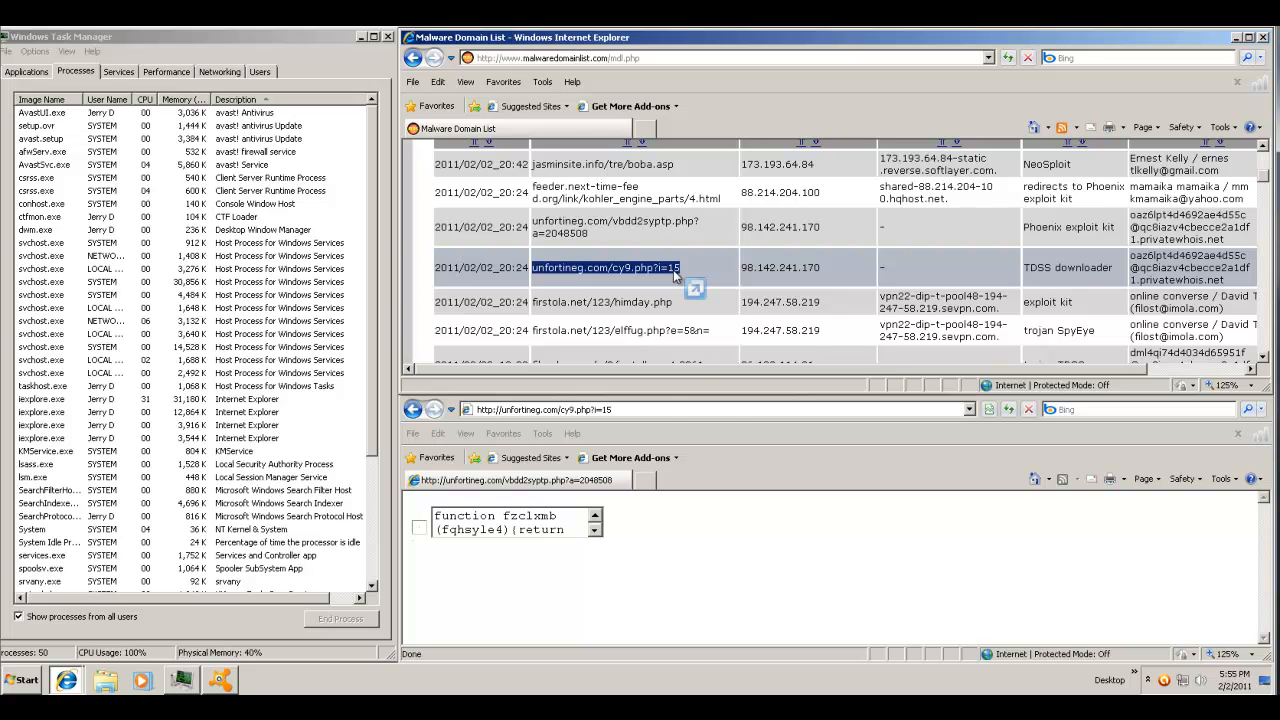
right_click(676, 272)
click(690, 299)
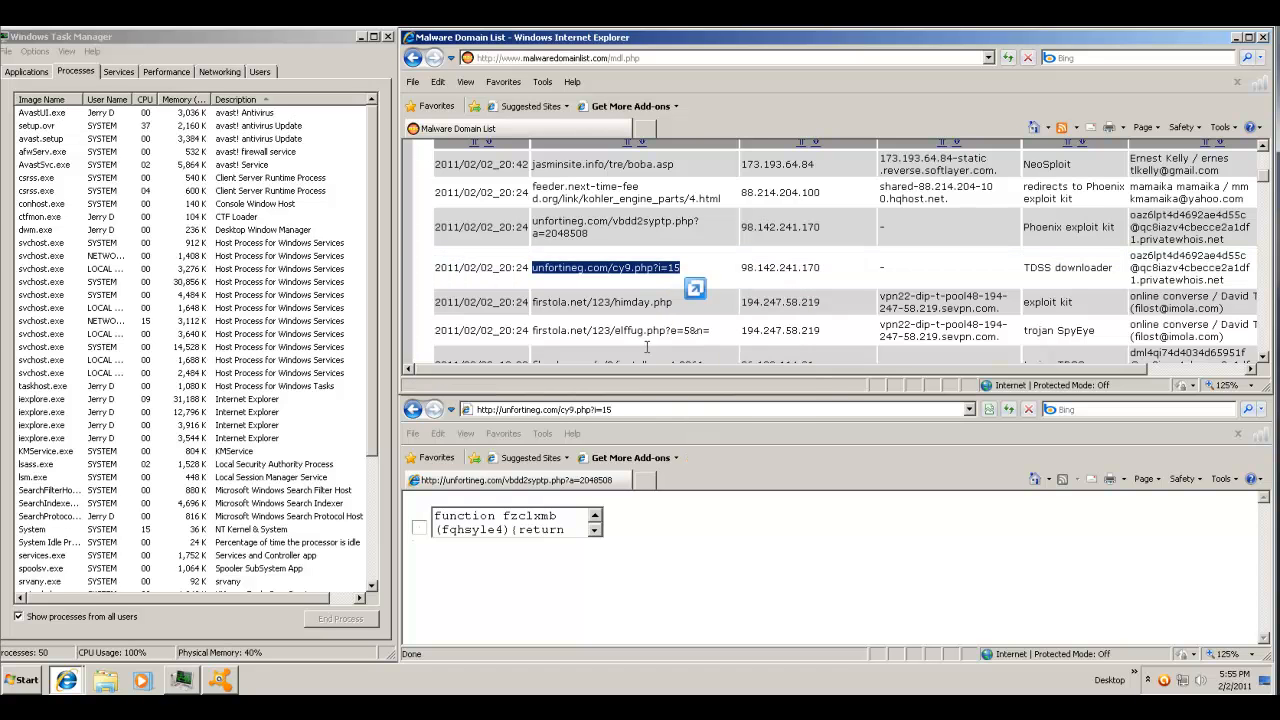
- Load the copied cy9.php address in the second browser window and run the downloaded executable despite its unknown publisher
click(609, 410)
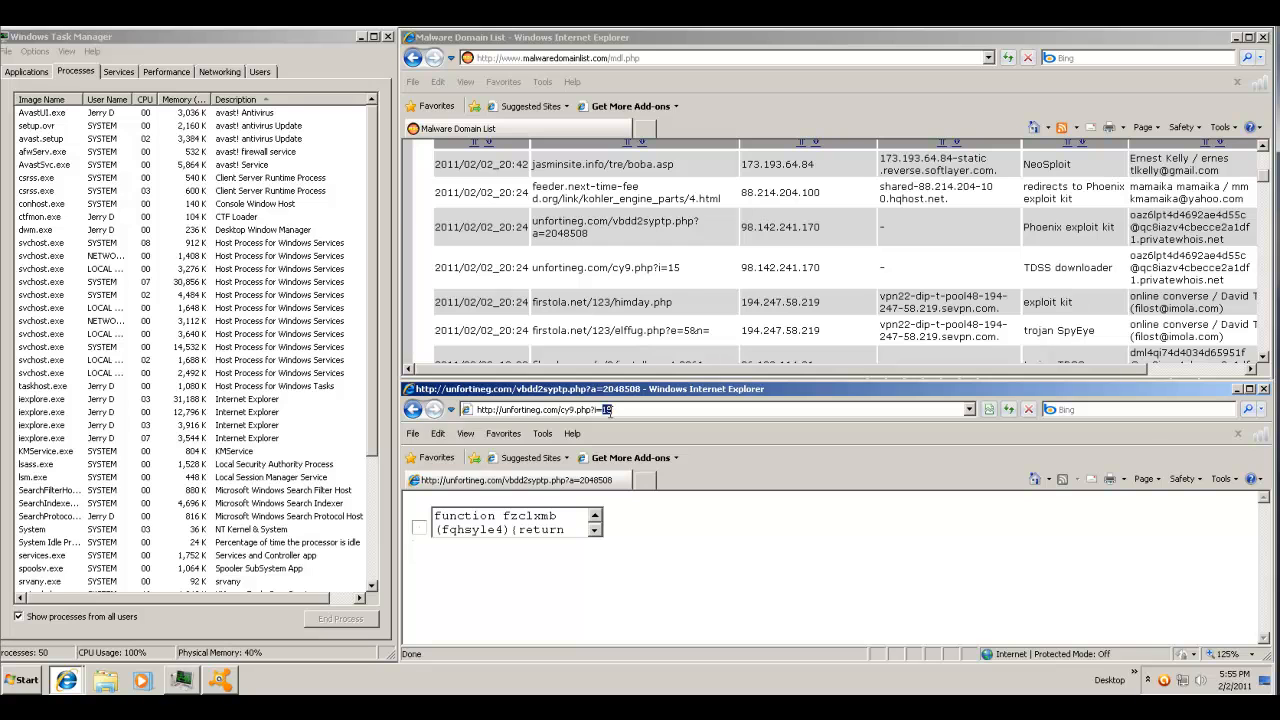
click(610, 410)
triple_click(611, 410)
click(611, 410)
triple_click(611, 410)
right_click(611, 411)
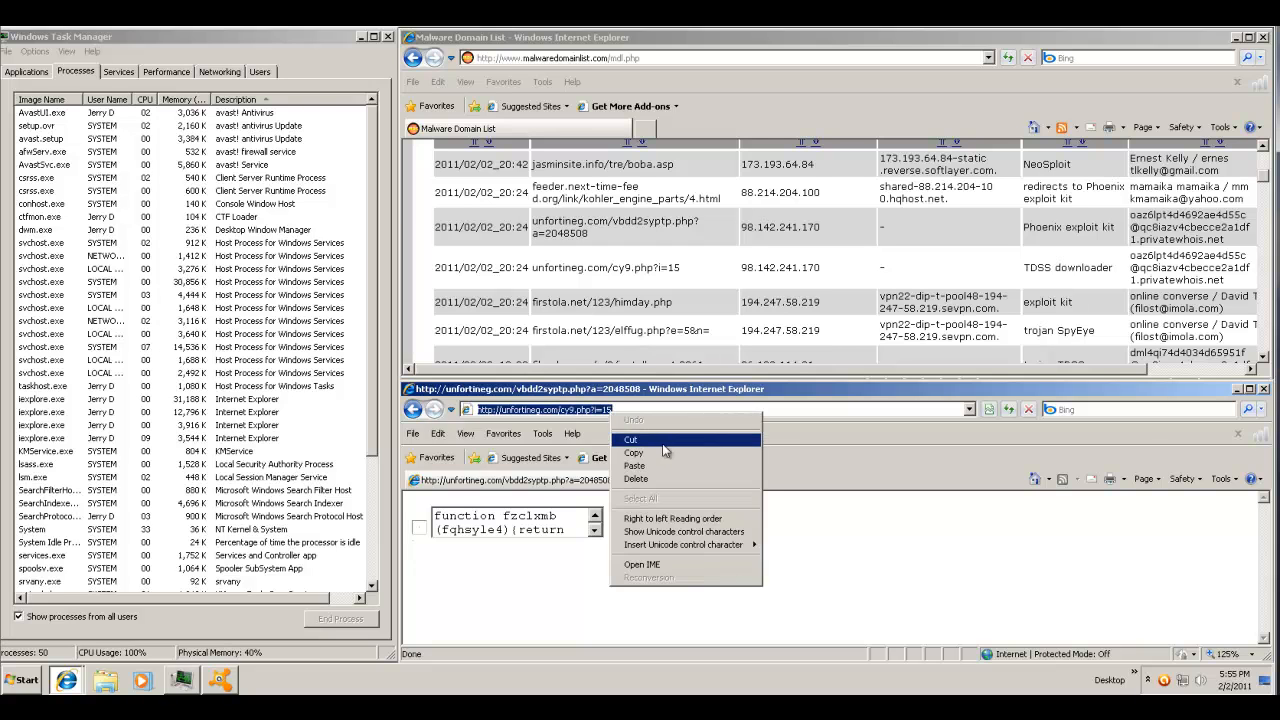
click(669, 466)
key(Return)
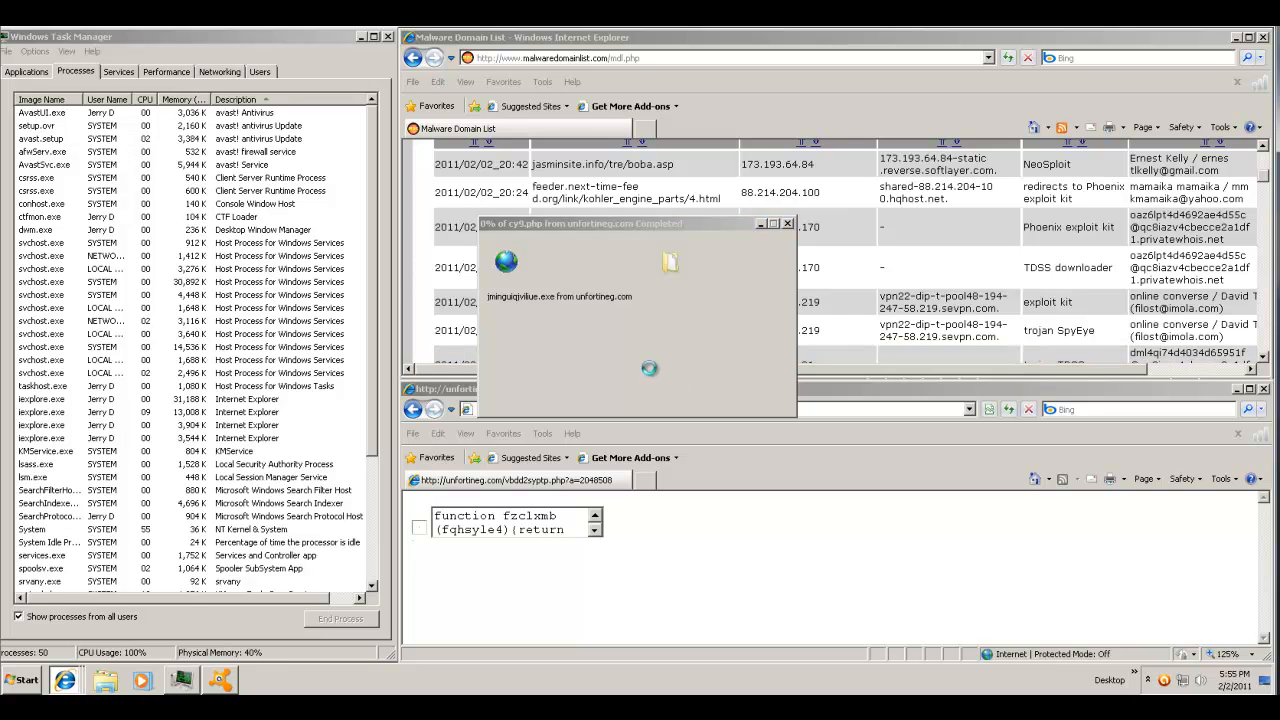
click(614, 362)
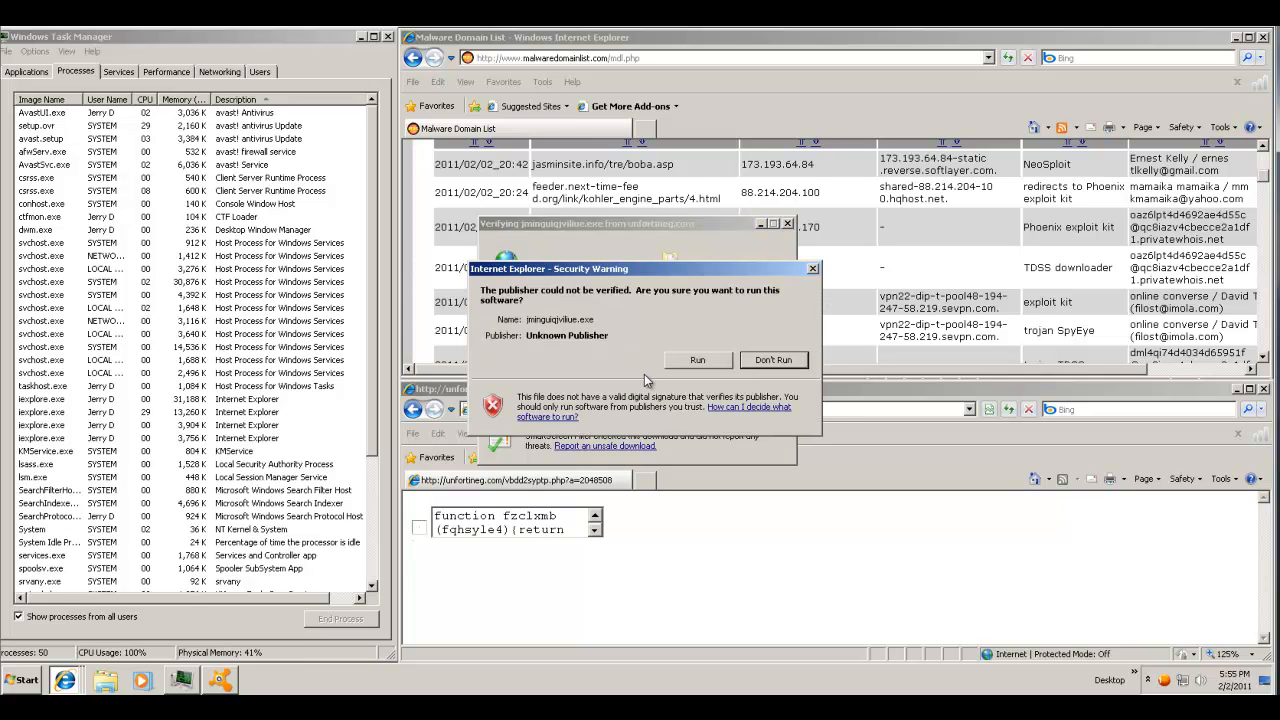
click(696, 361)
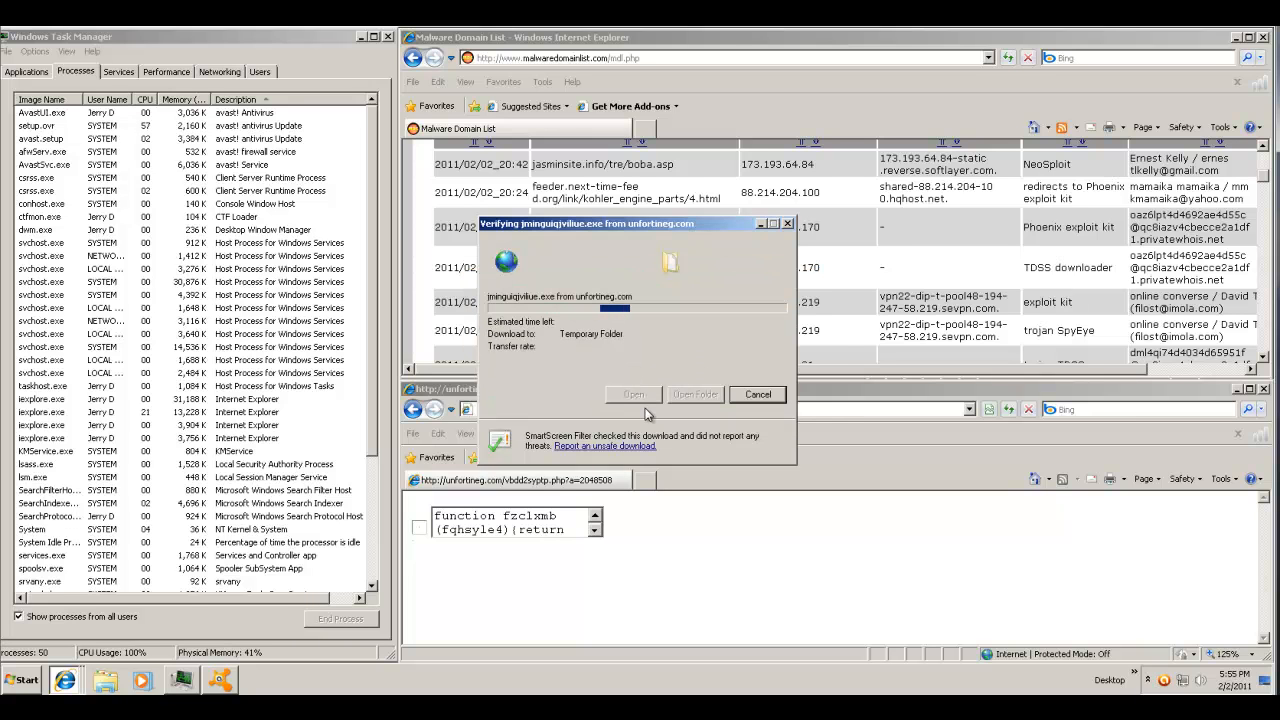
- Copy the exploit kit address firstola.net/123/himday.php from the Malware Domain List and load it in the second browser window
click(928, 81)
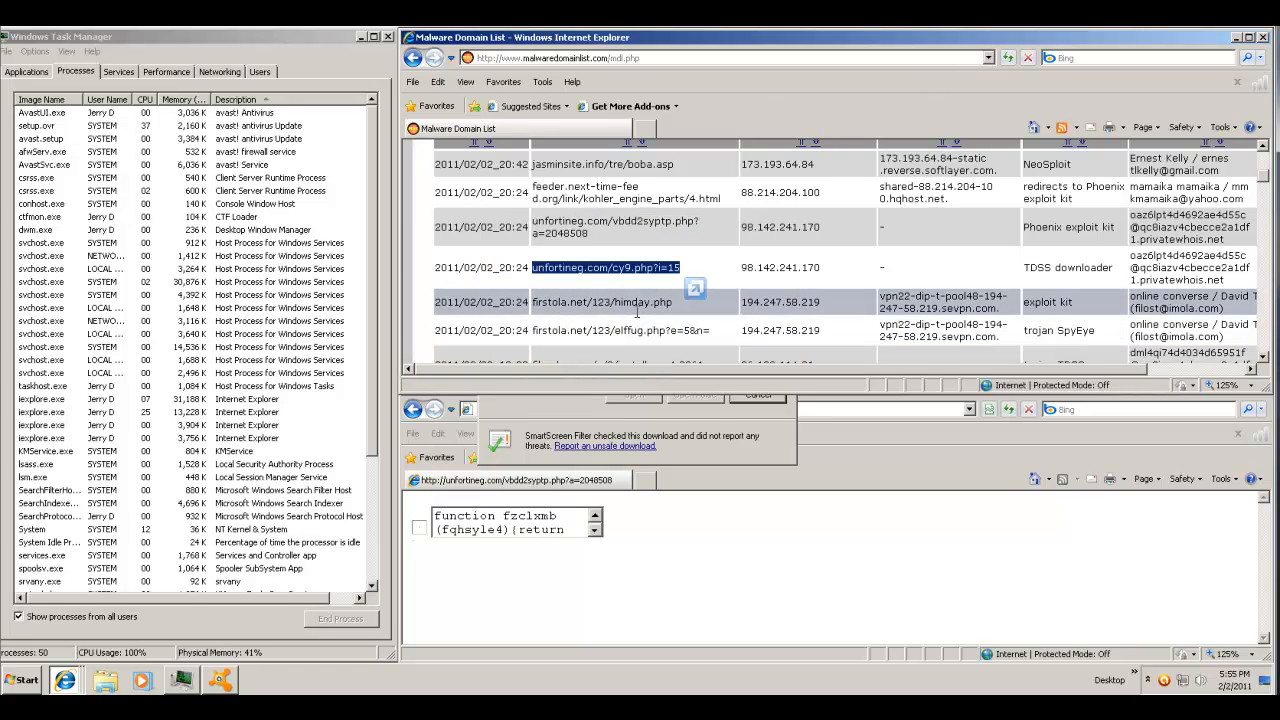
triple_click(660, 304)
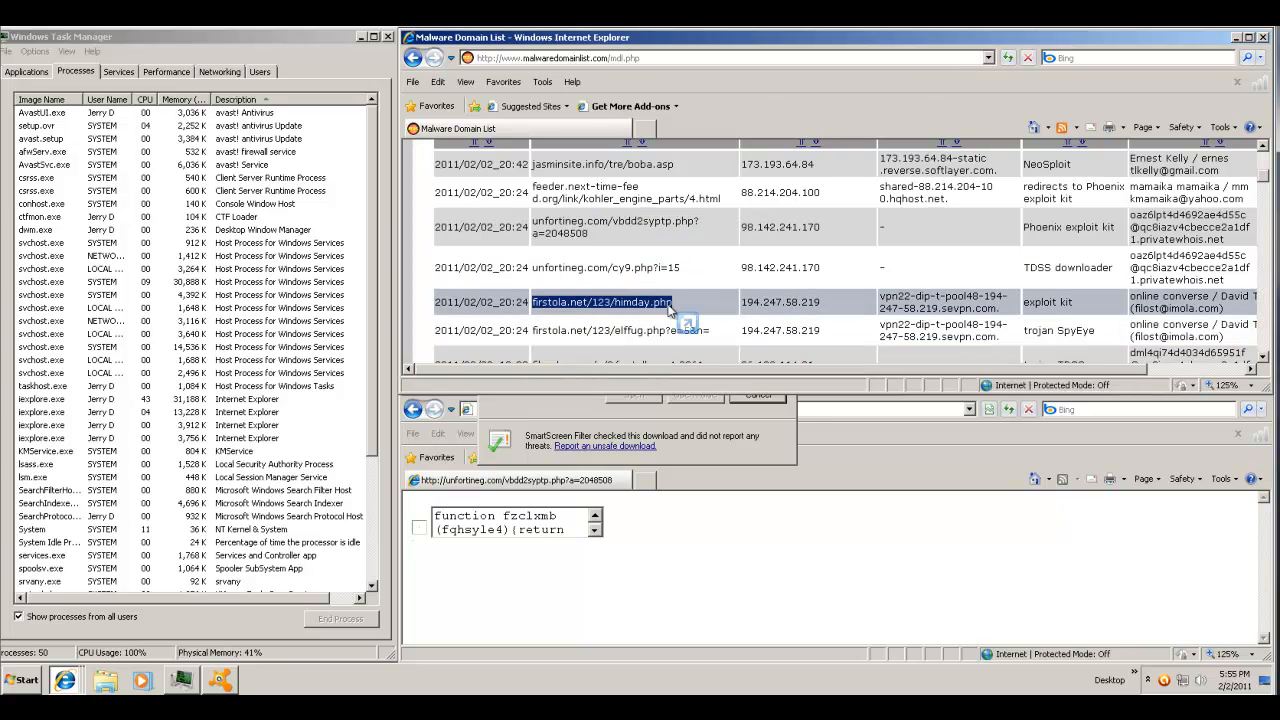
right_click(662, 311)
click(706, 331)
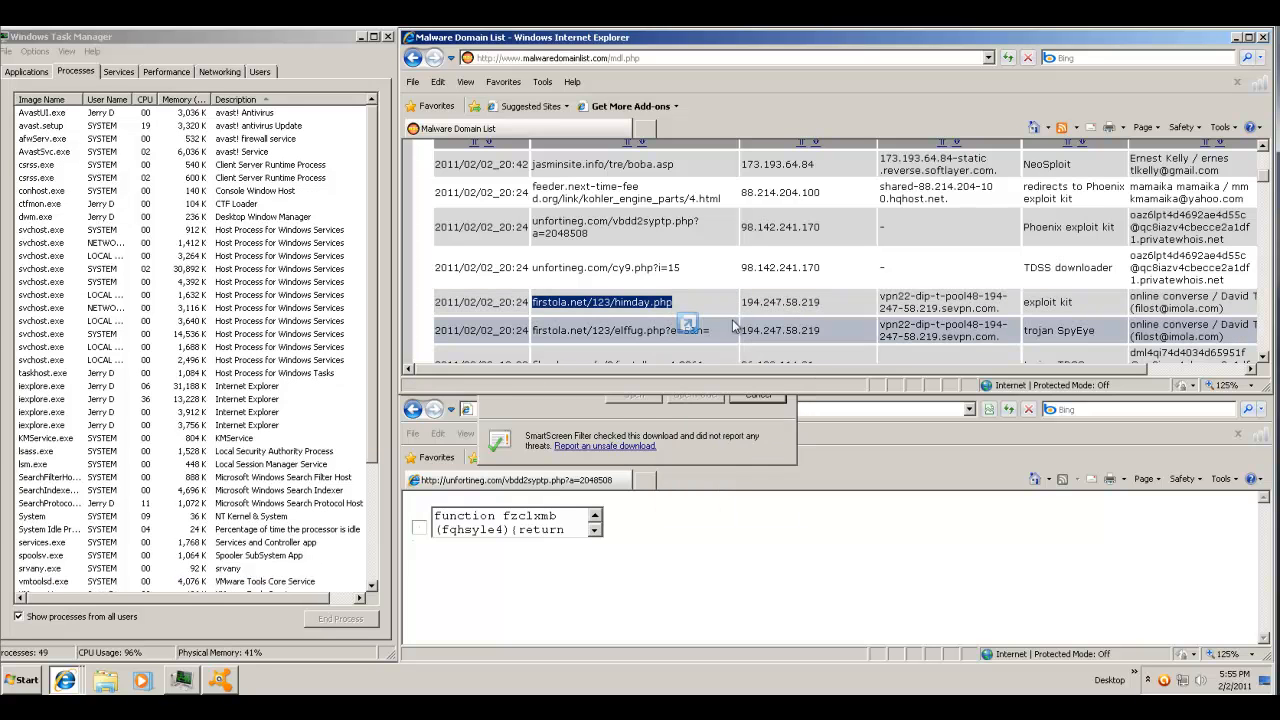
click(840, 464)
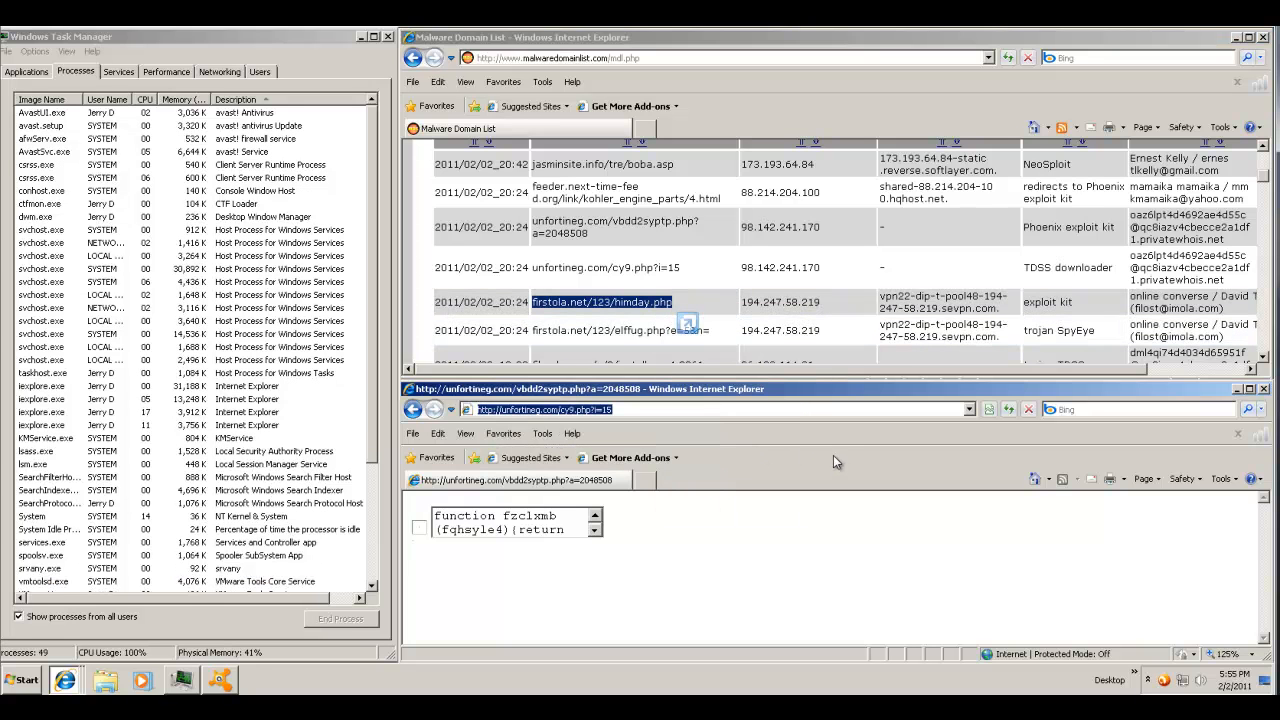
right_click(617, 409)
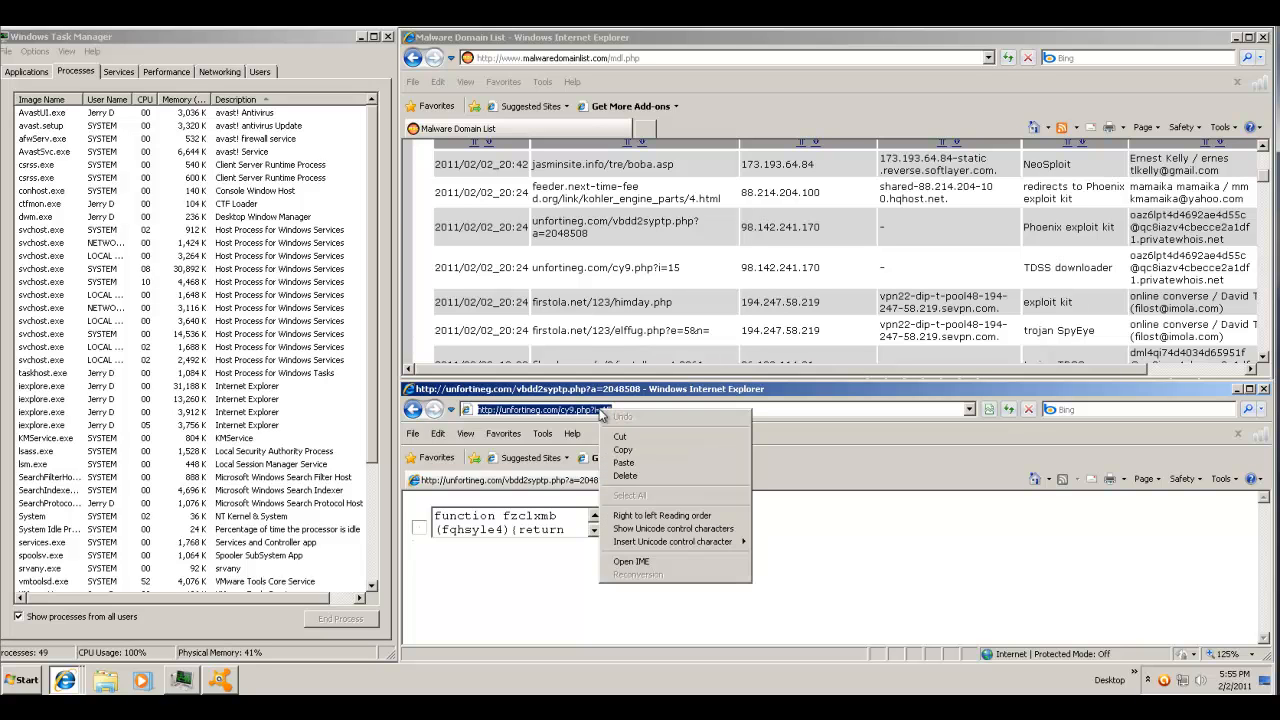
click(653, 463)
key(Return)
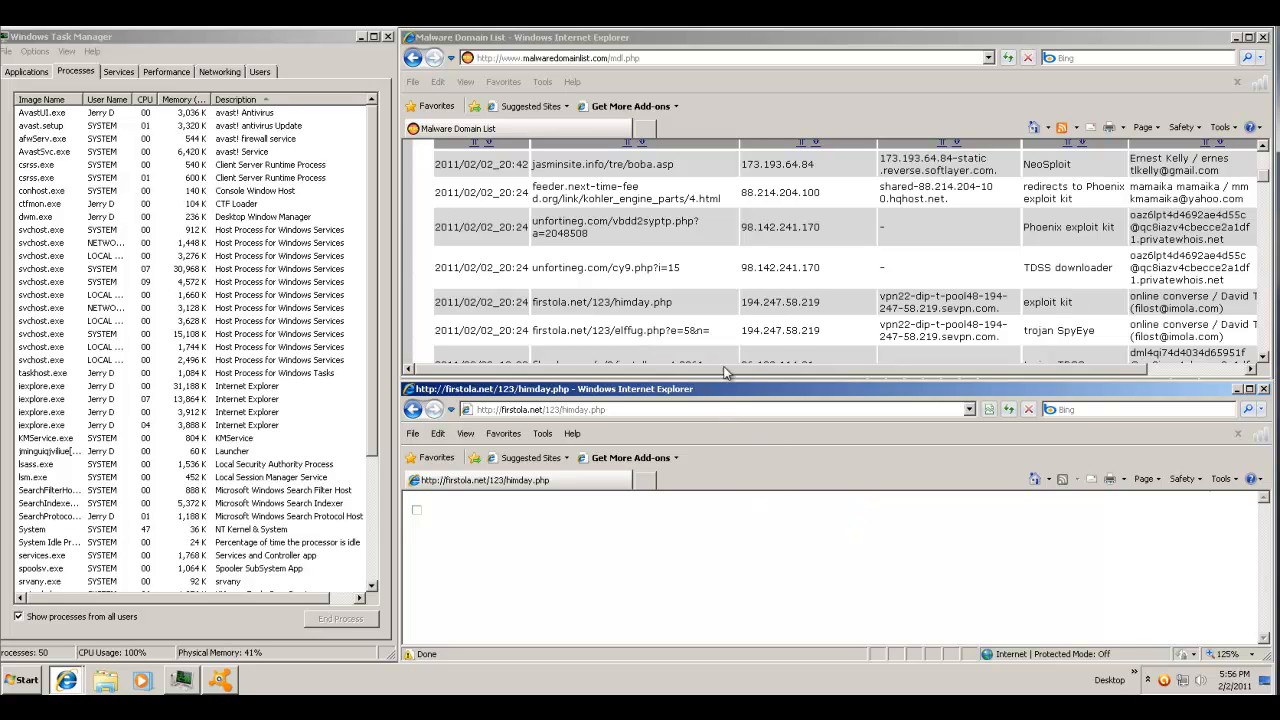
- Copy the trojan SpyEye address firstola.net/123/elffug.php?e=5&n= from the Malware Domain List
drag(706, 331, 705, 338)
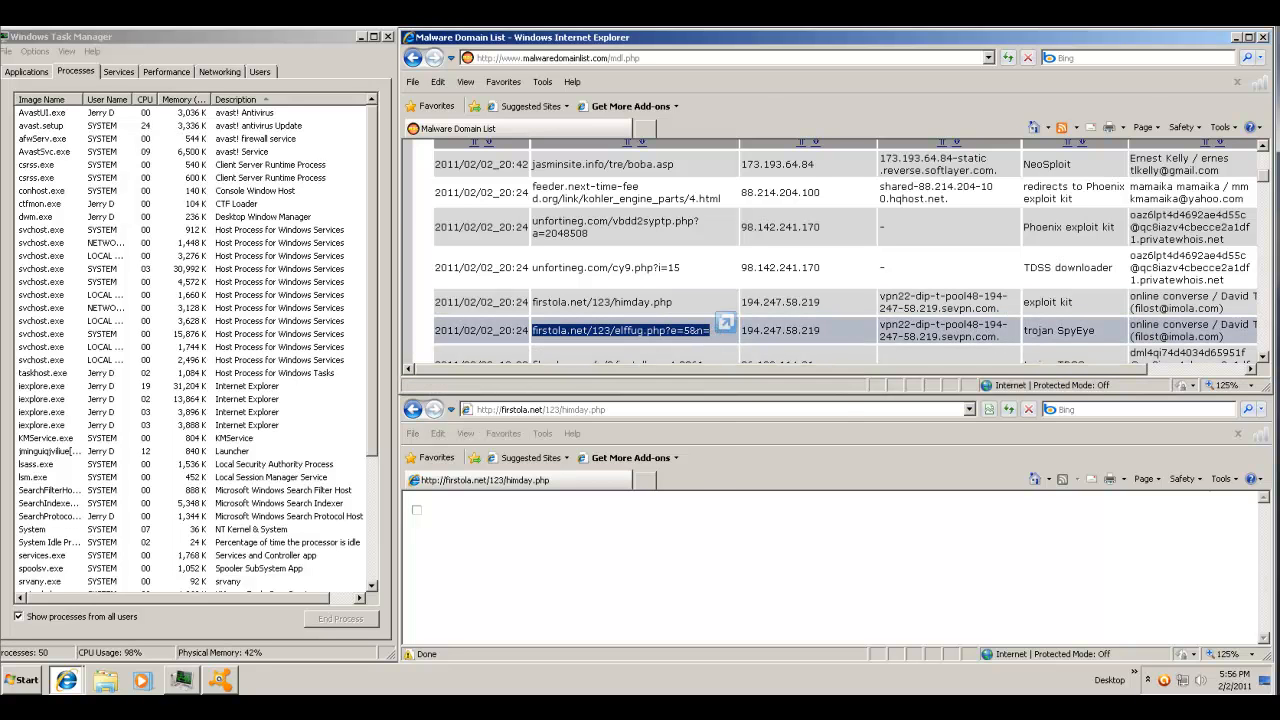
right_click(705, 338)
click(745, 362)
- Load the copied elffug.php address in the second browser window and run the downloaded 787aa.exe
click(612, 410)
right_click(612, 412)
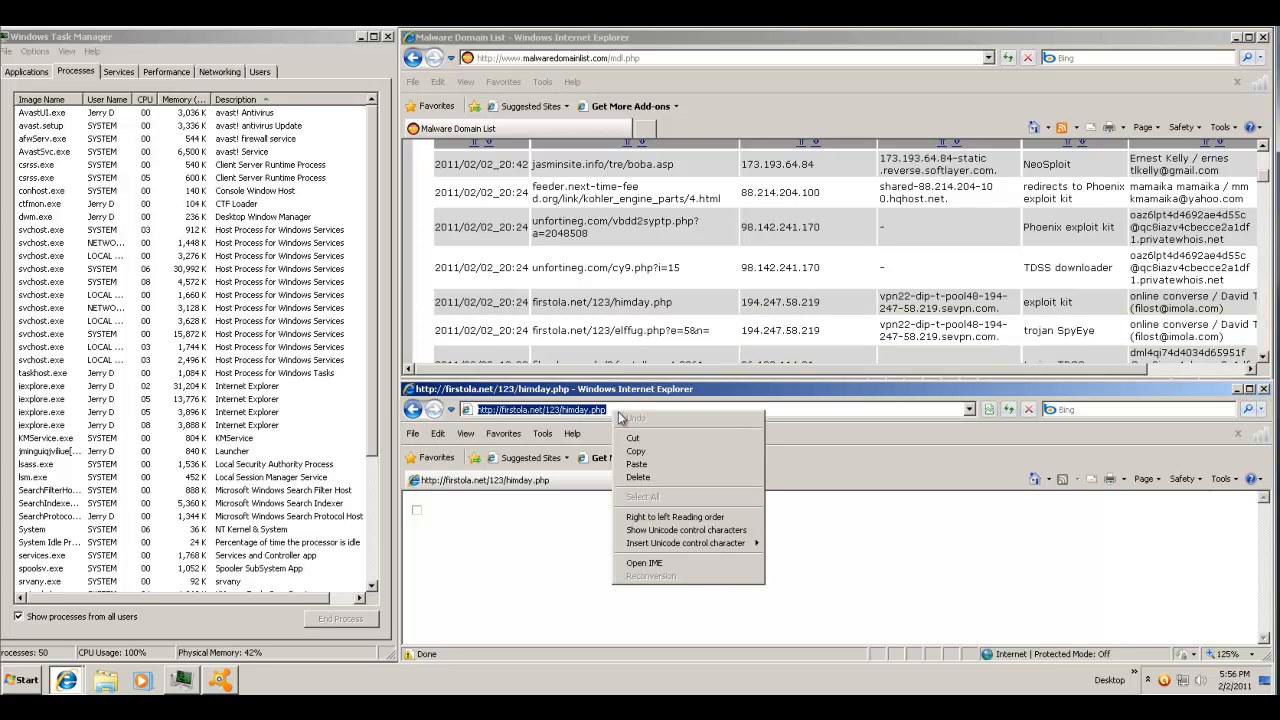
click(636, 464)
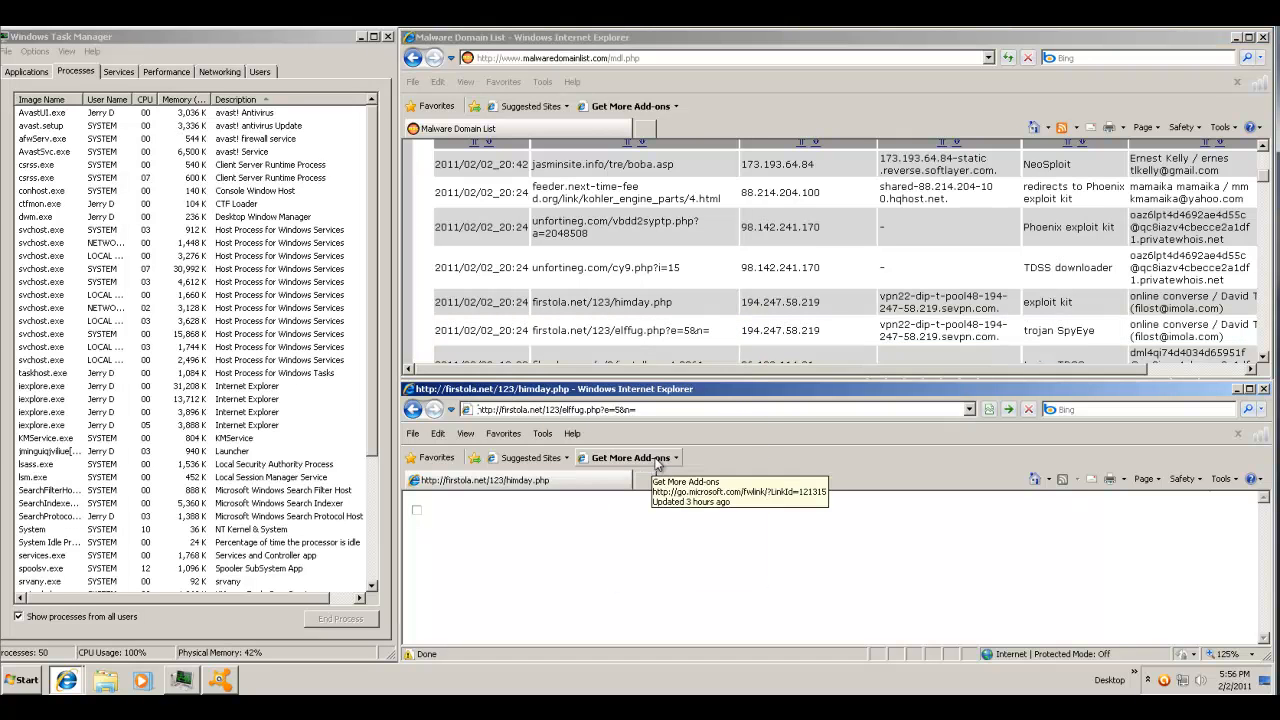
key(Return)
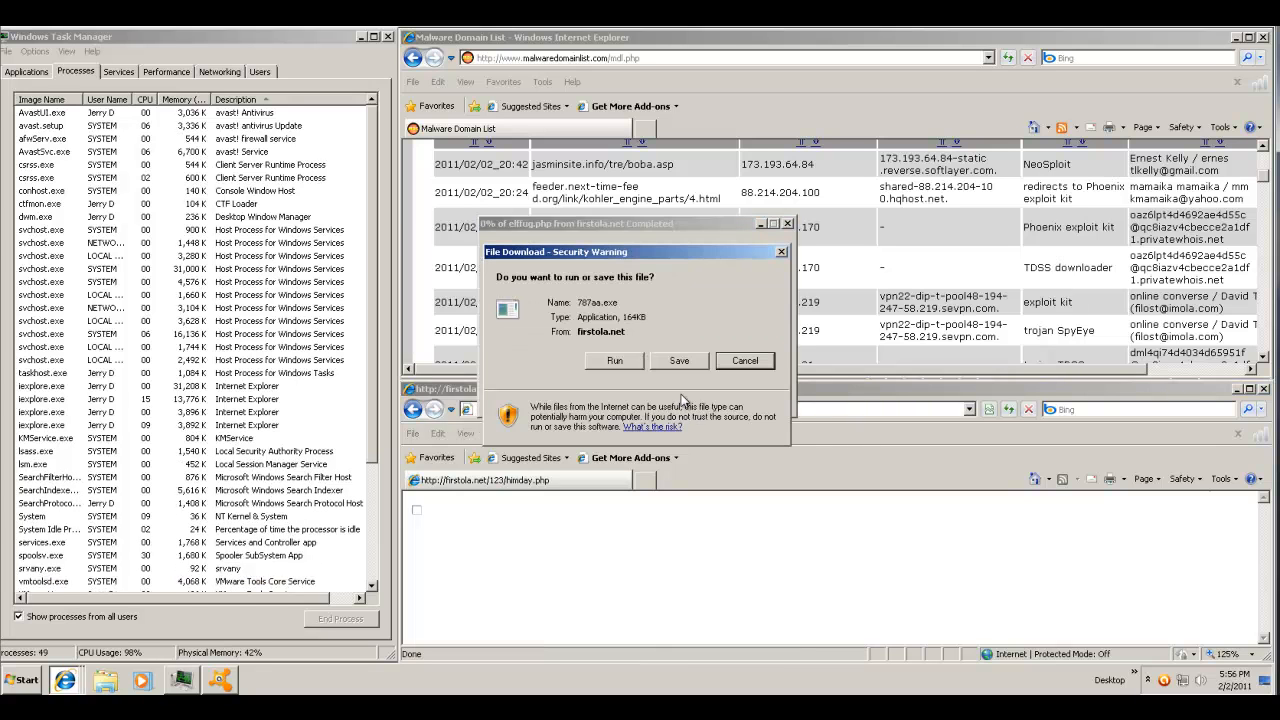
click(623, 360)
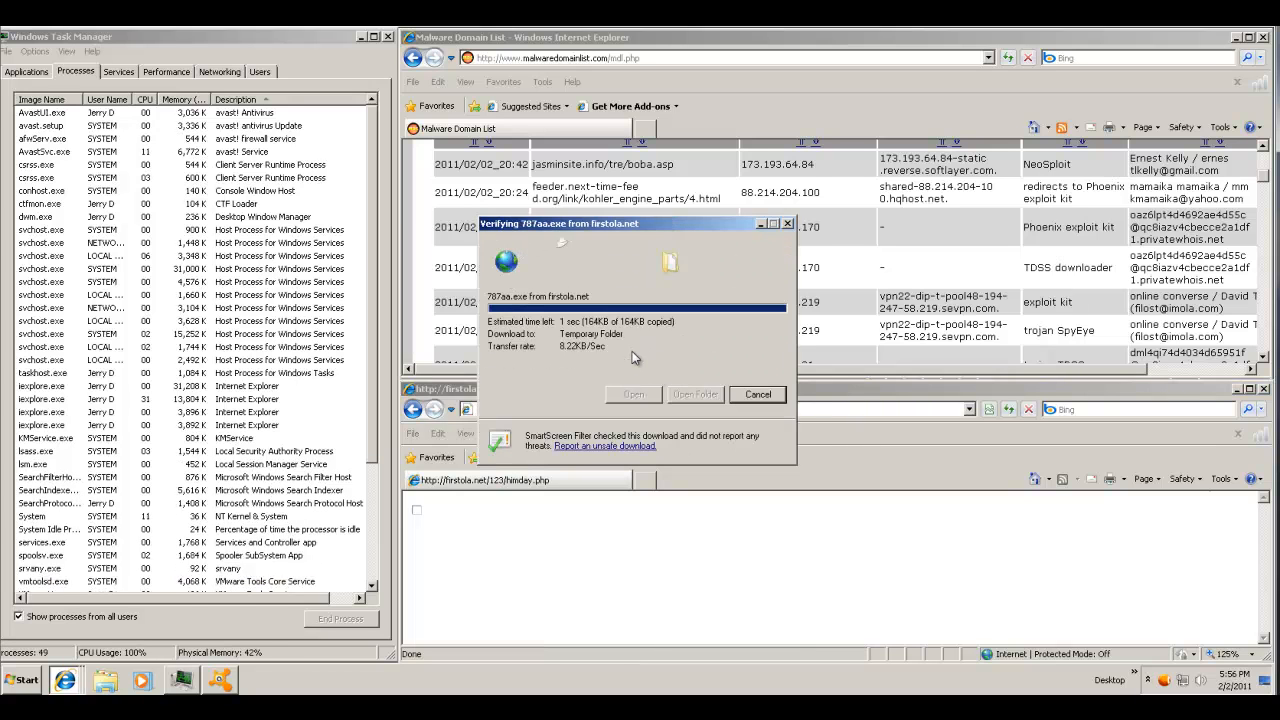
click(697, 360)
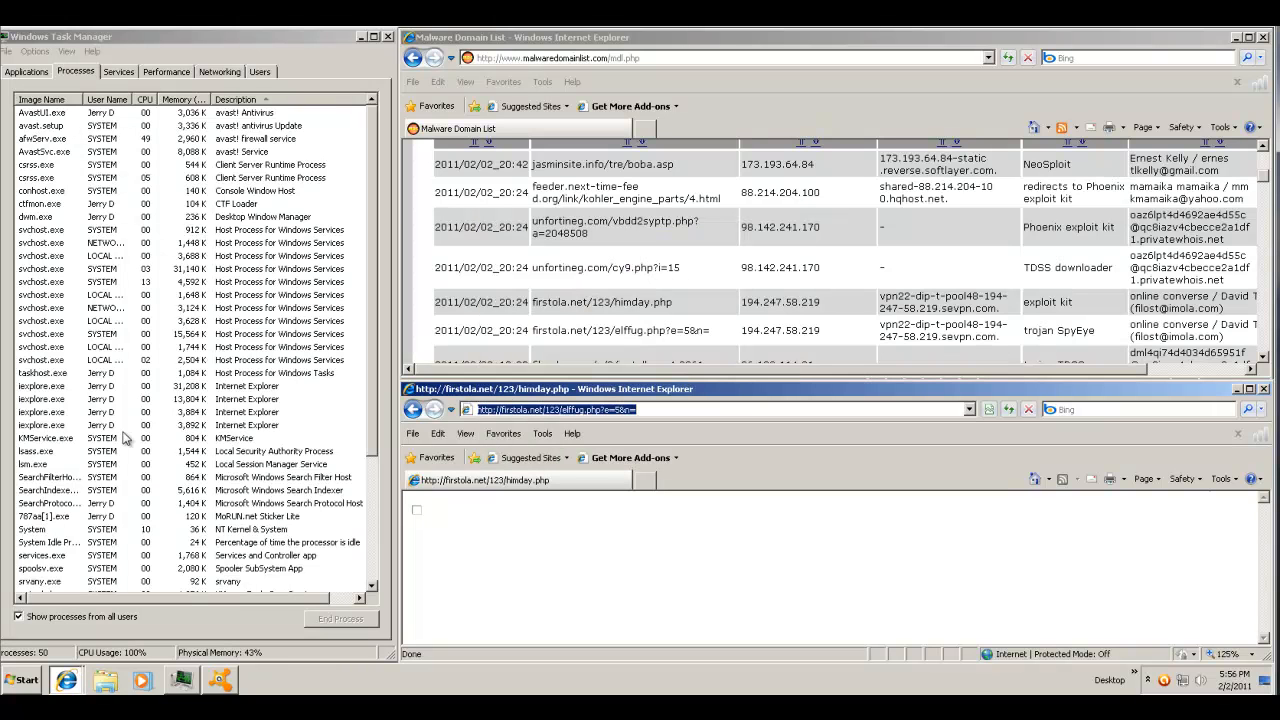
- Copy the trojan TDSS address filvorks.com/_/2/installer_v4.3061.exe from the Malware Domain List
click(729, 316)
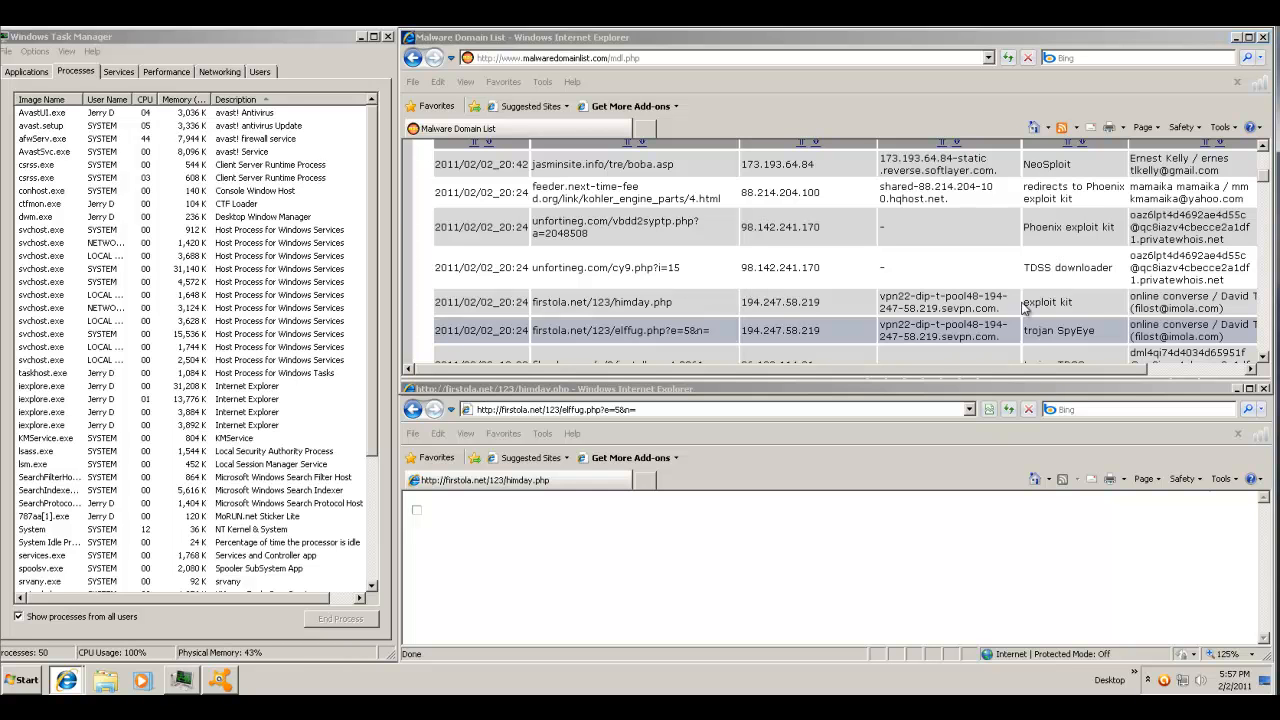
click(1262, 357)
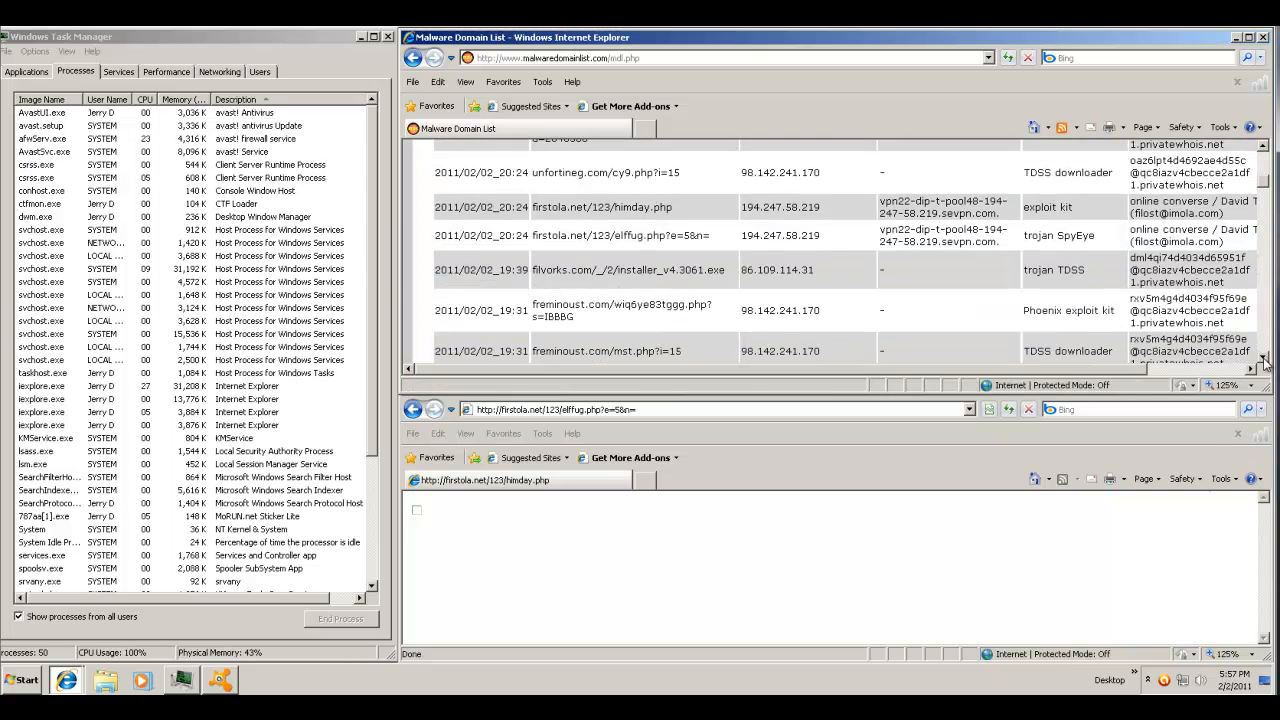
click(1262, 358)
click(1262, 358)
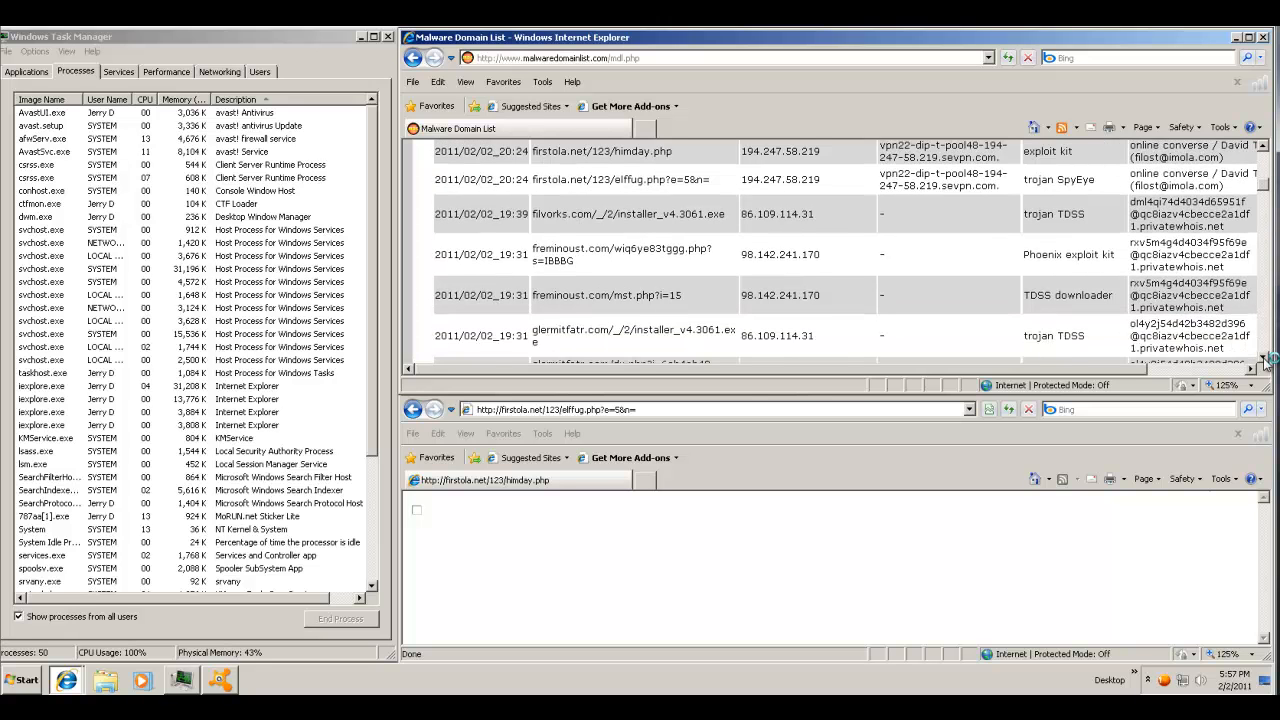
click(1262, 358)
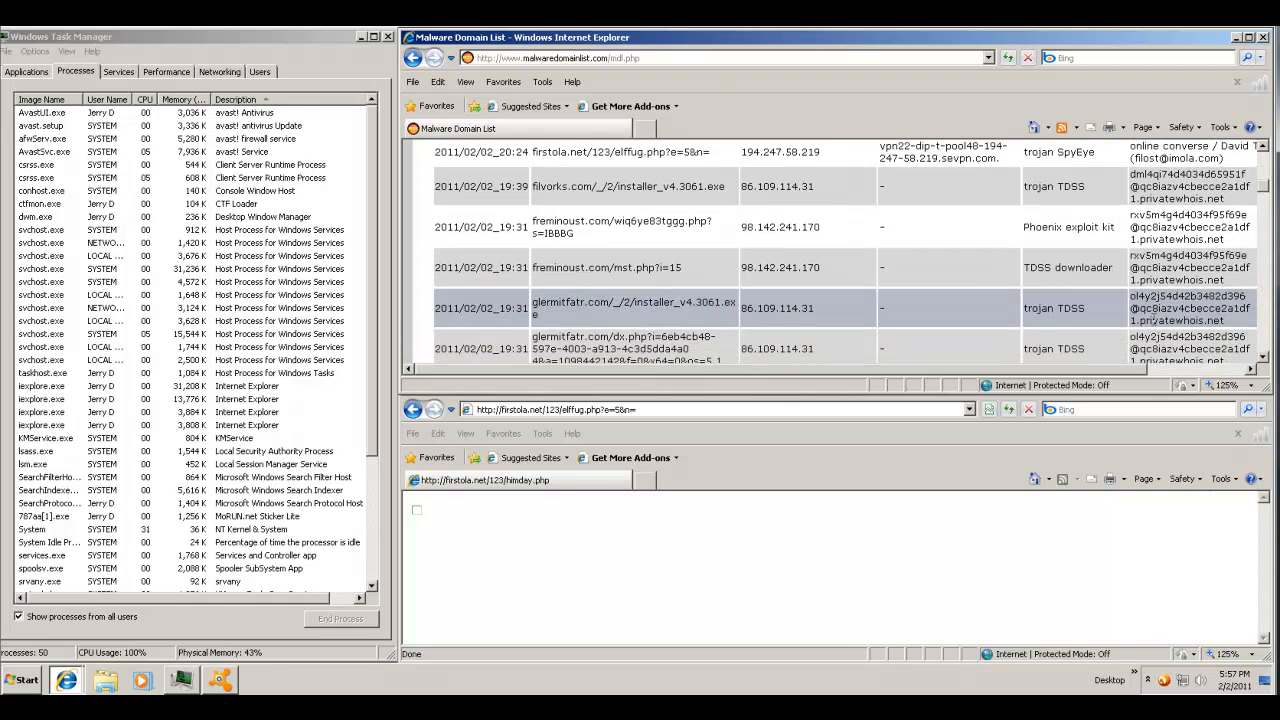
scroll(1155, 322, up, 1)
scroll(1154, 322, up, 1)
scroll(1154, 322, down, 2)
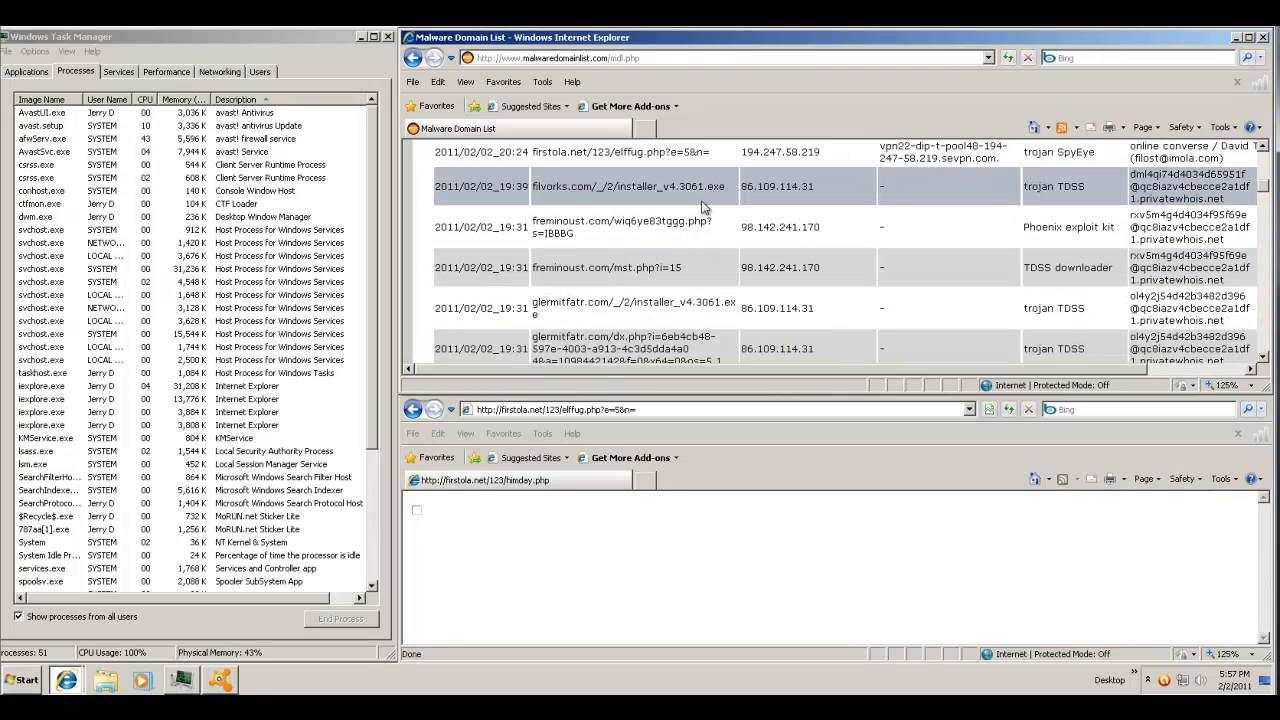
drag(716, 187, 715, 194)
right_click(715, 194)
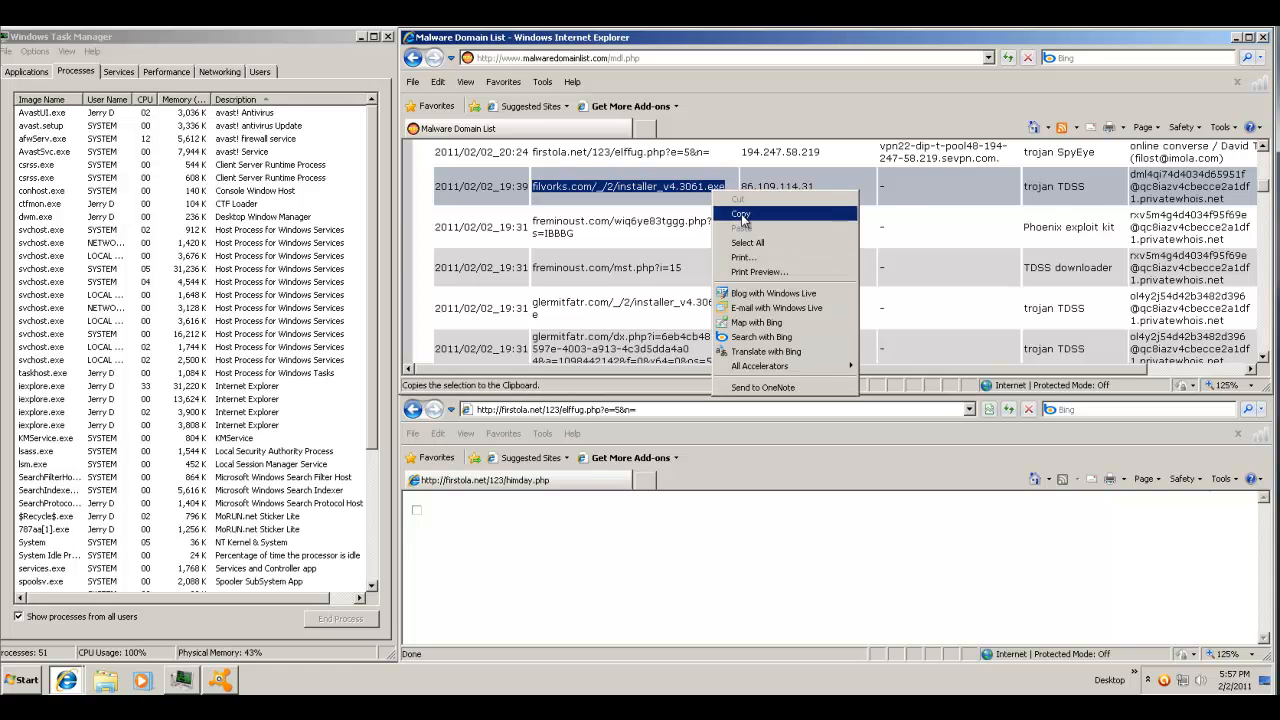
click(741, 215)
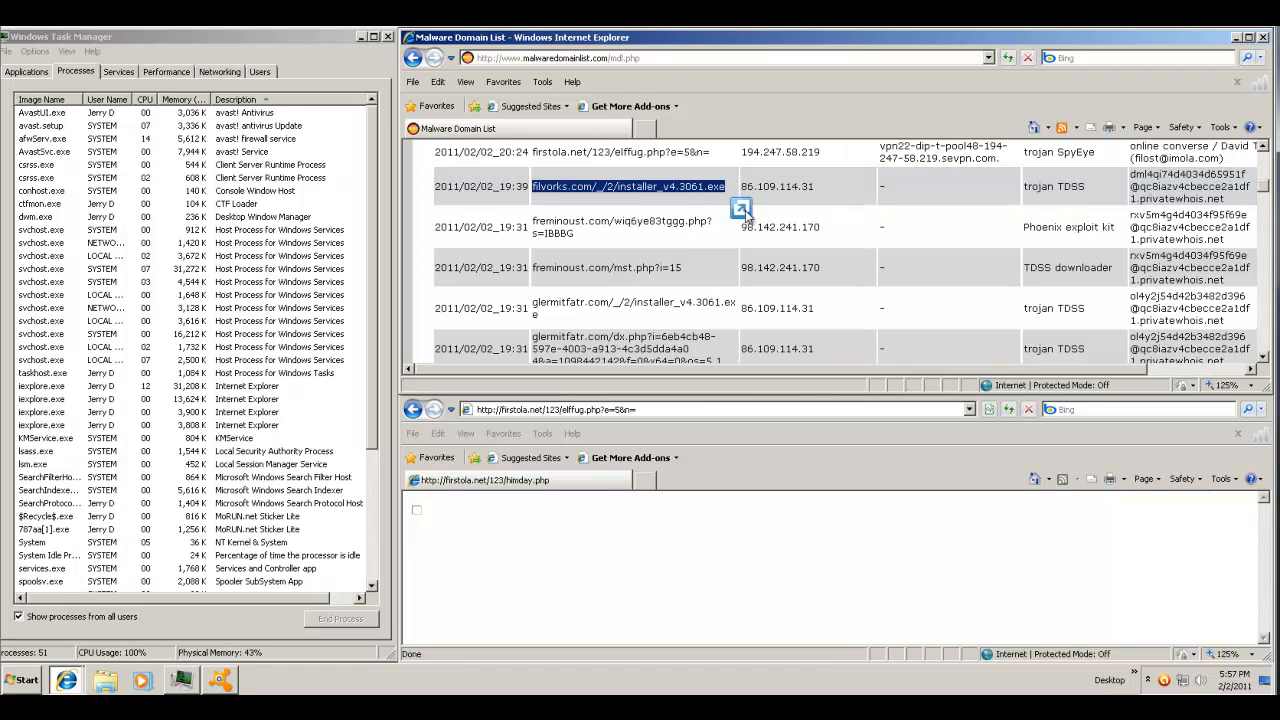
- Replace the second browser window's address with the copied filvorks.com installer link and load it
click(625, 413)
right_click(632, 411)
click(600, 410)
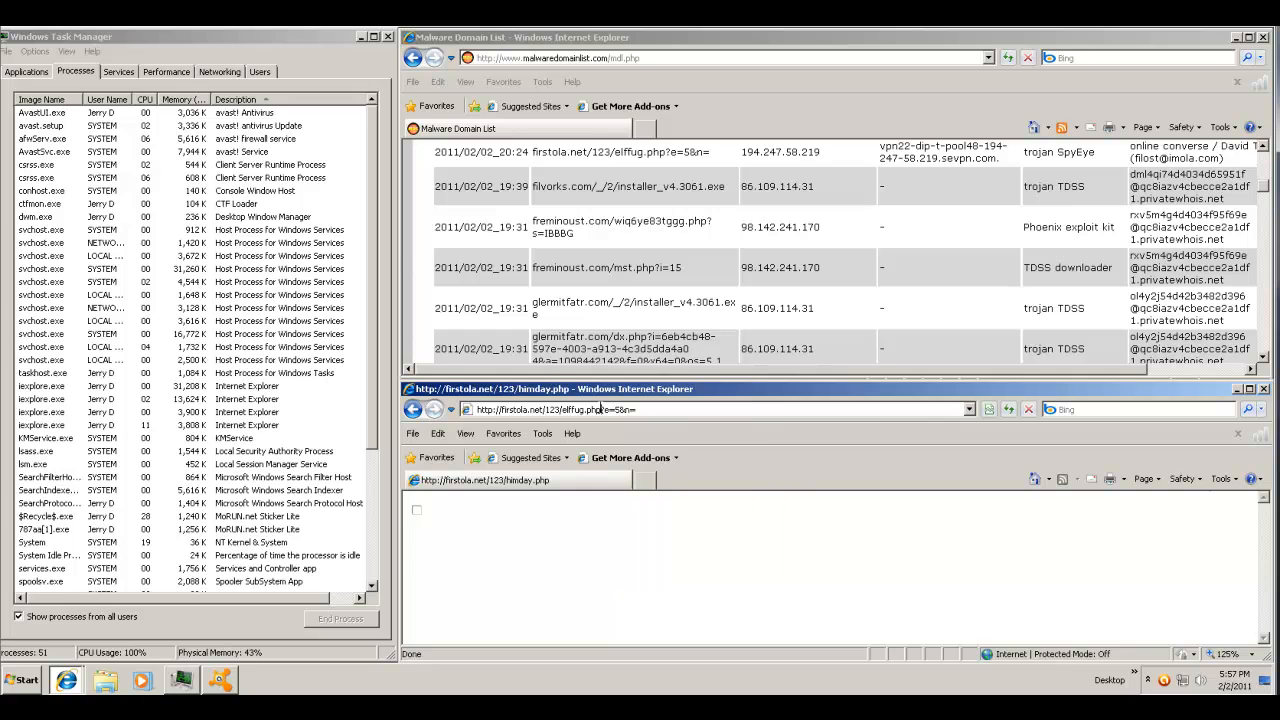
click(600, 410)
right_click(602, 410)
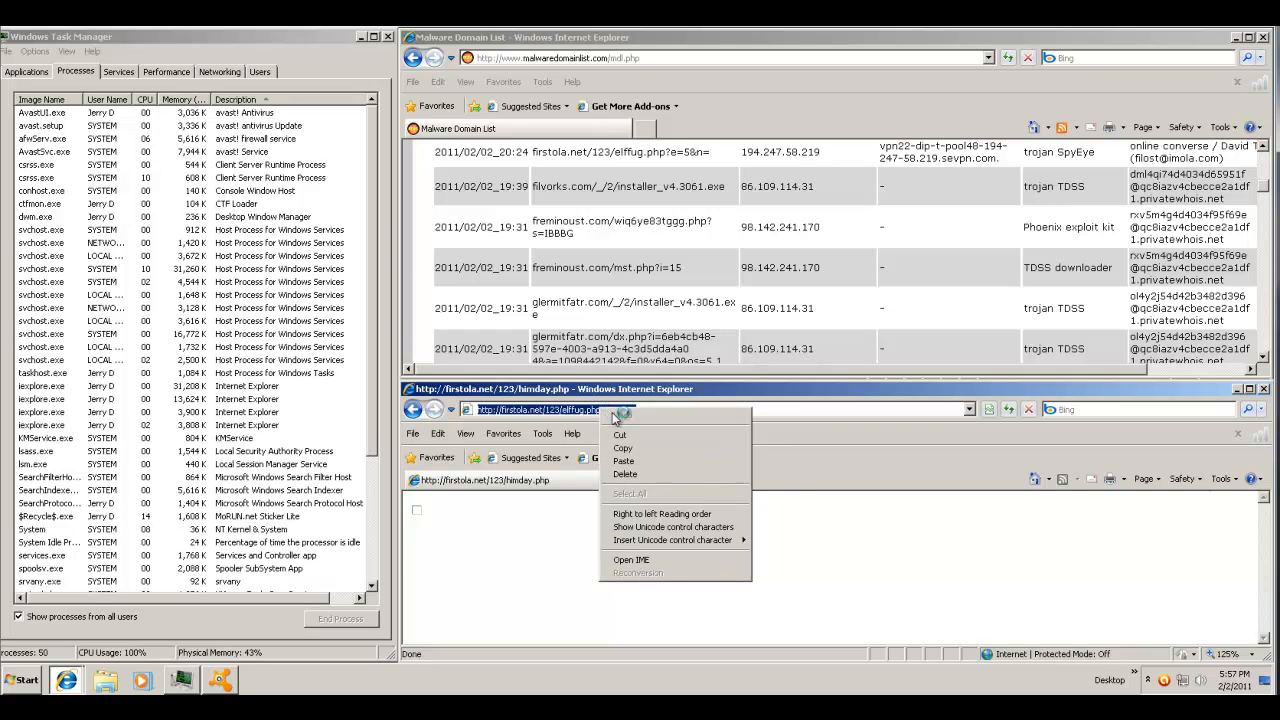
click(672, 466)
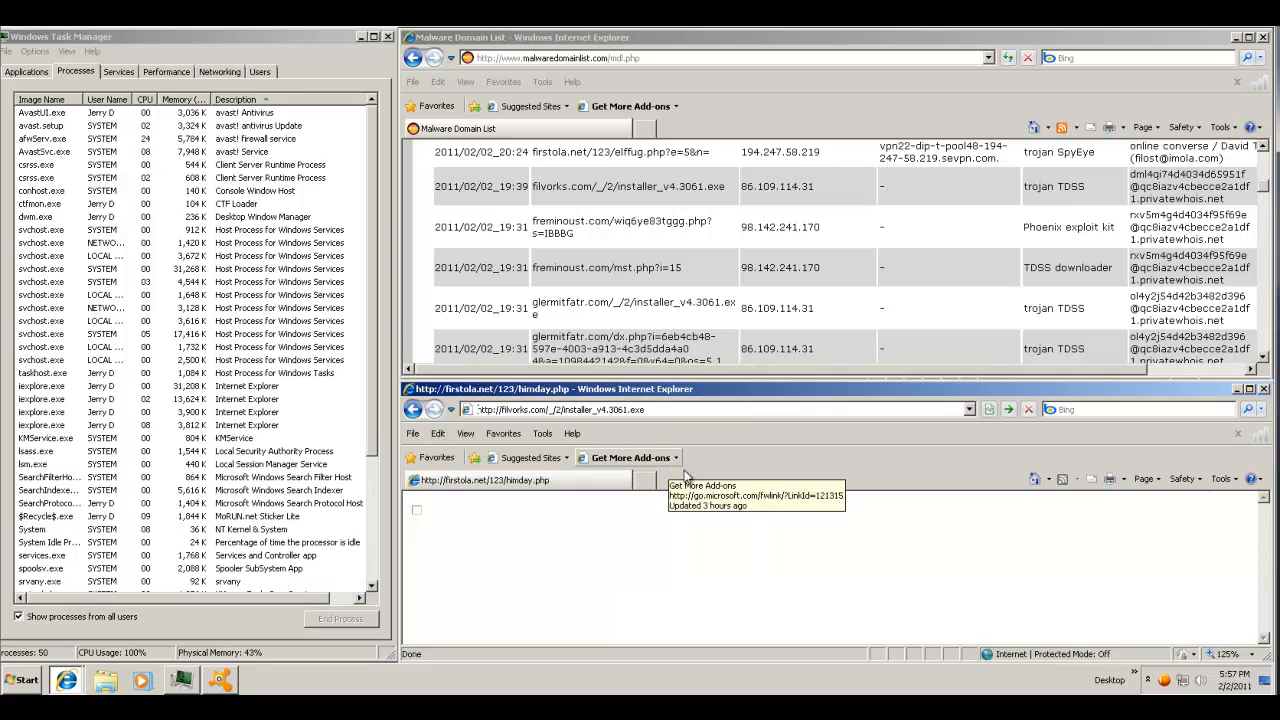
key(Return)
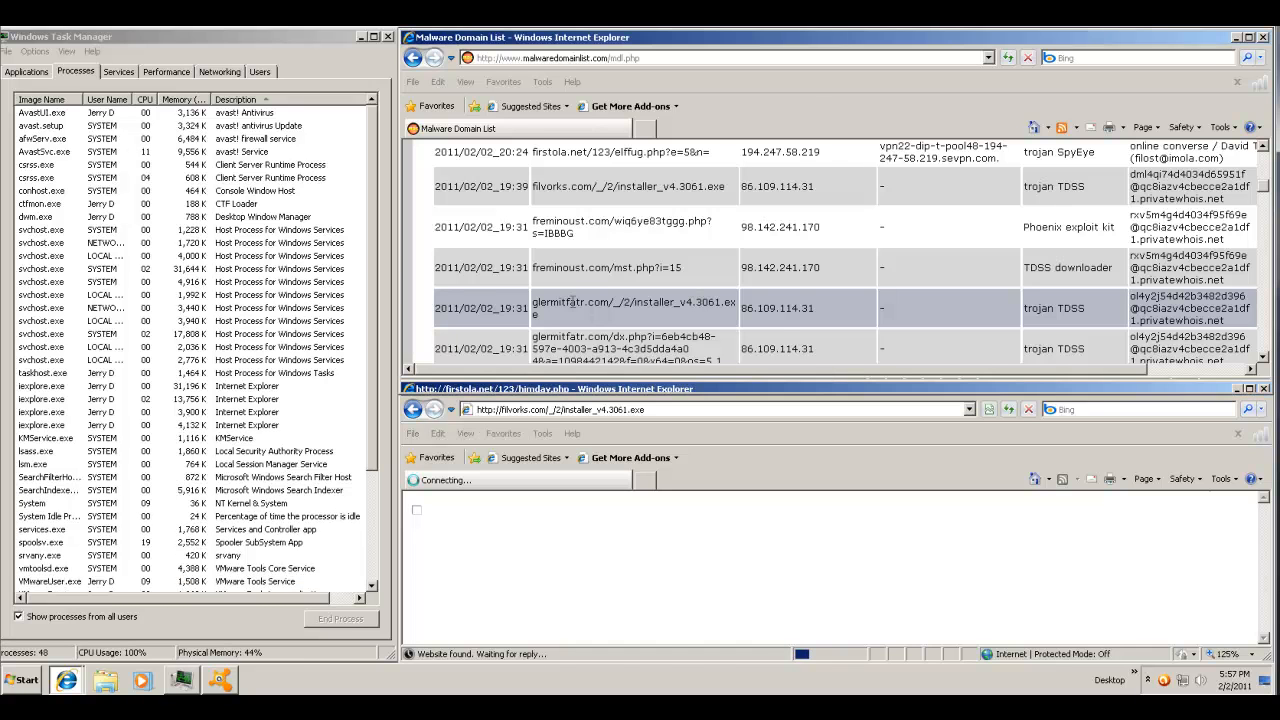
- Copy the trojan TDSS address glermitfatr.com/_/2/installer_v4.3061.exe from the Malware Domain List
drag(572, 303, 583, 310)
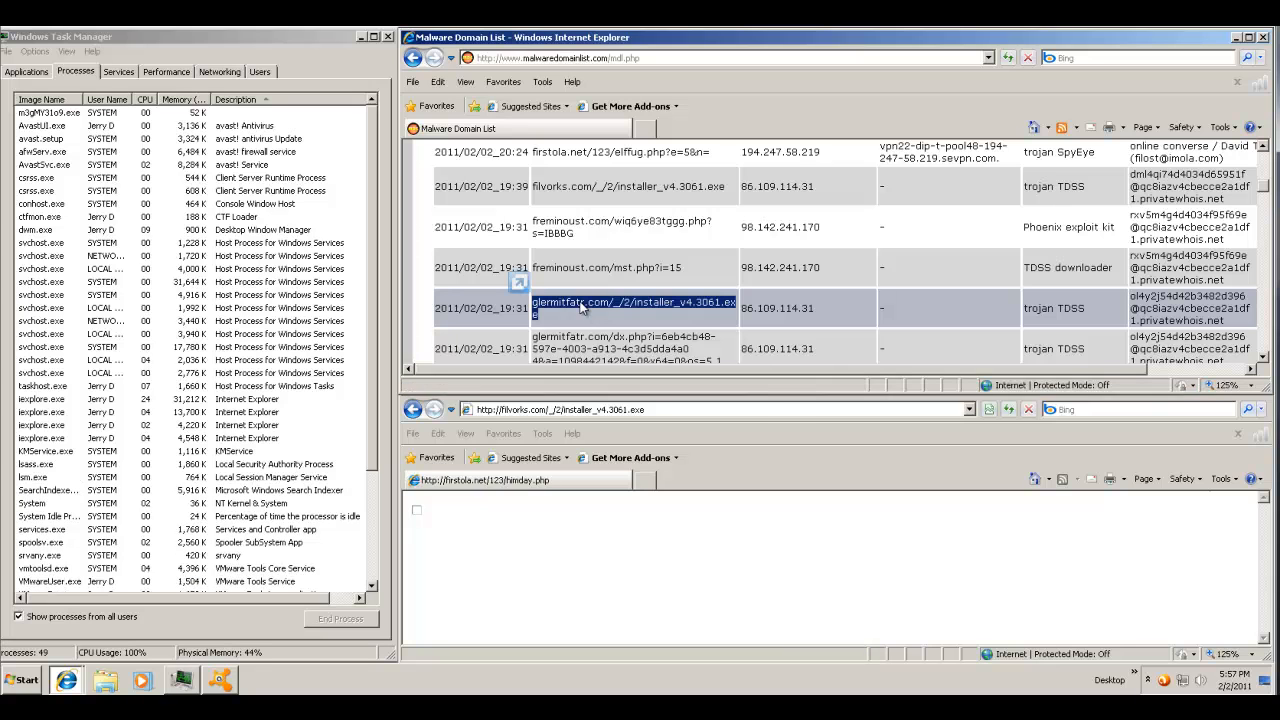
right_click(584, 306)
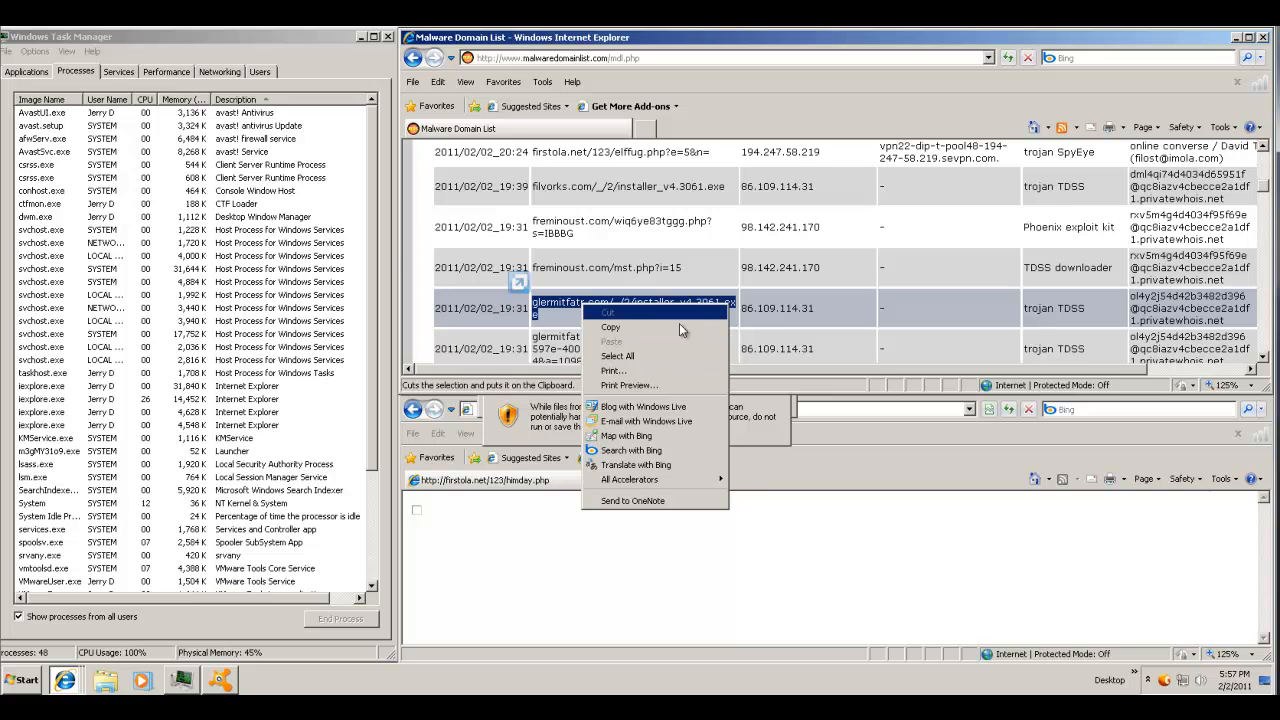
click(629, 334)
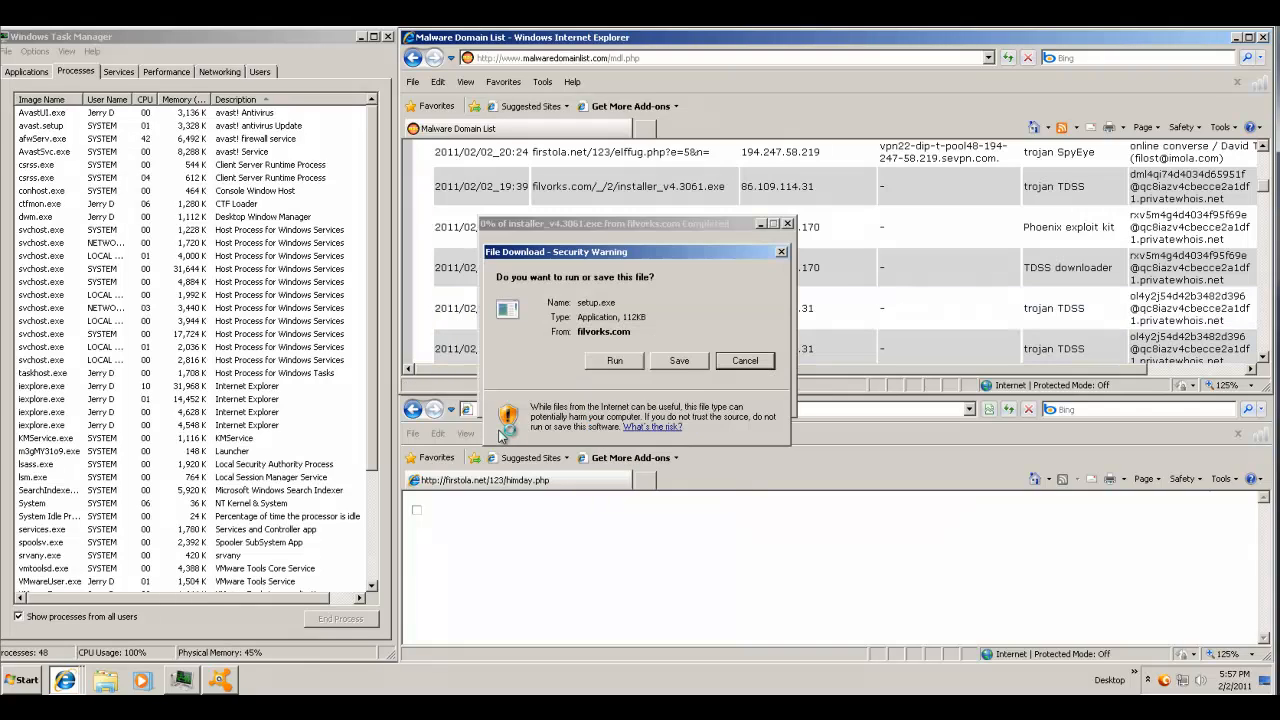
- Run the setup.exe download from filvorks.com and clear the address selection in the Malware Domain List
click(686, 362)
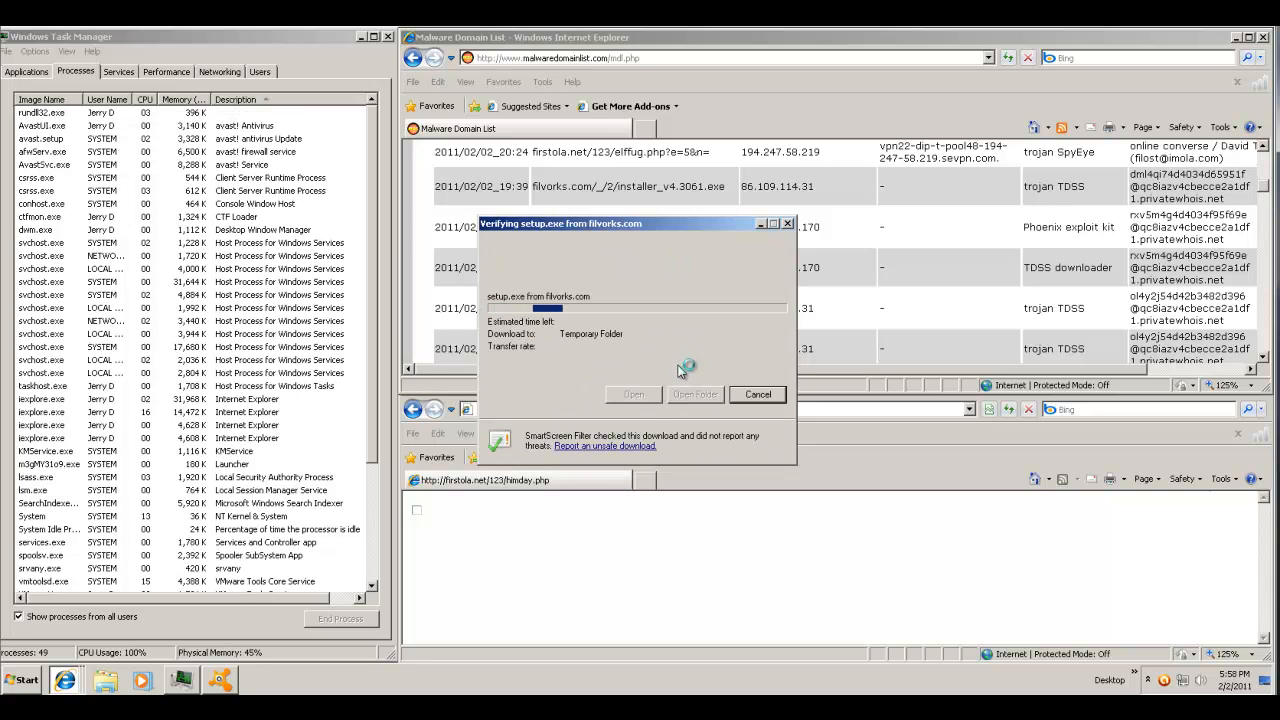
click(674, 339)
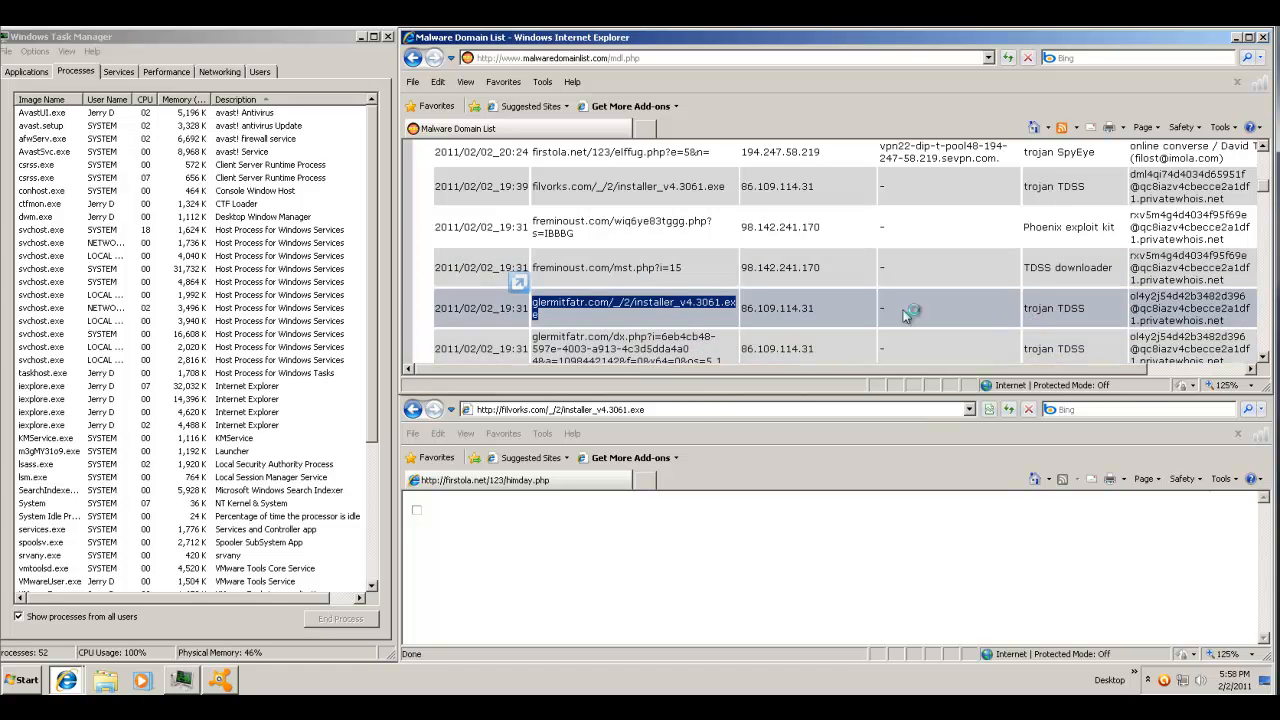
click(679, 307)
click(695, 304)
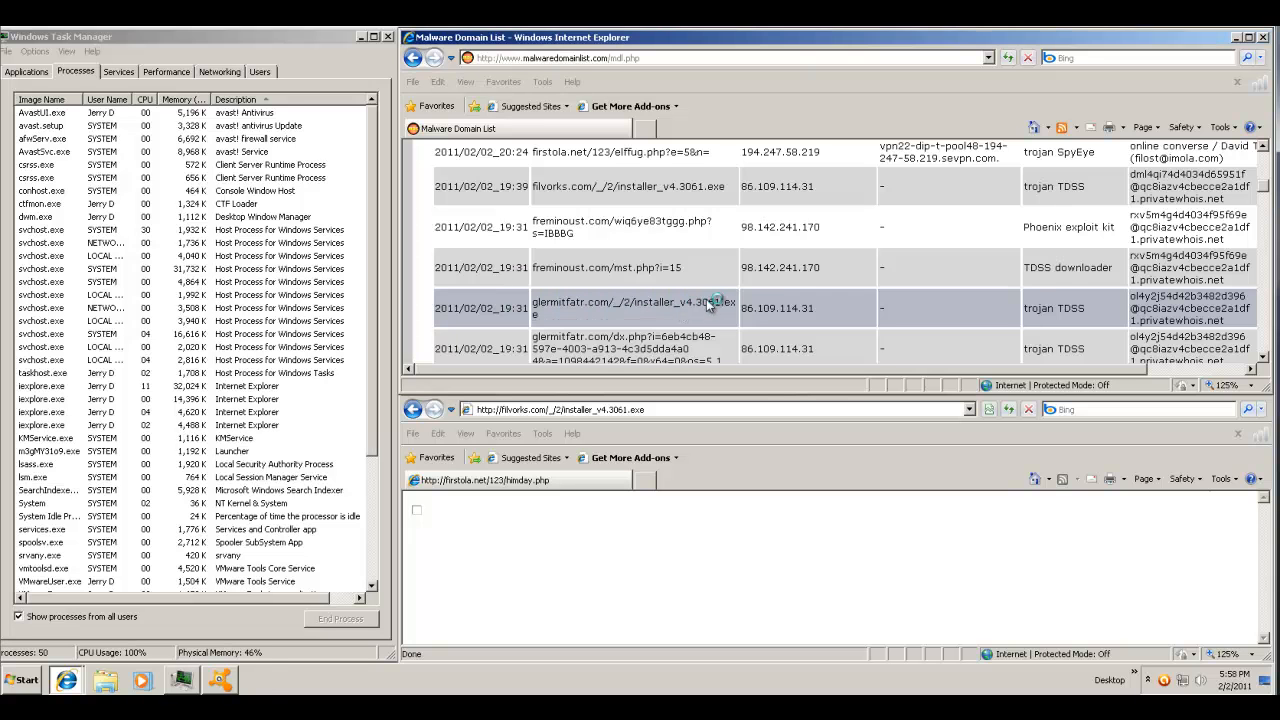
- Close the Calculator window and show the hidden notification-area icons
scroll(713, 299, down, 2)
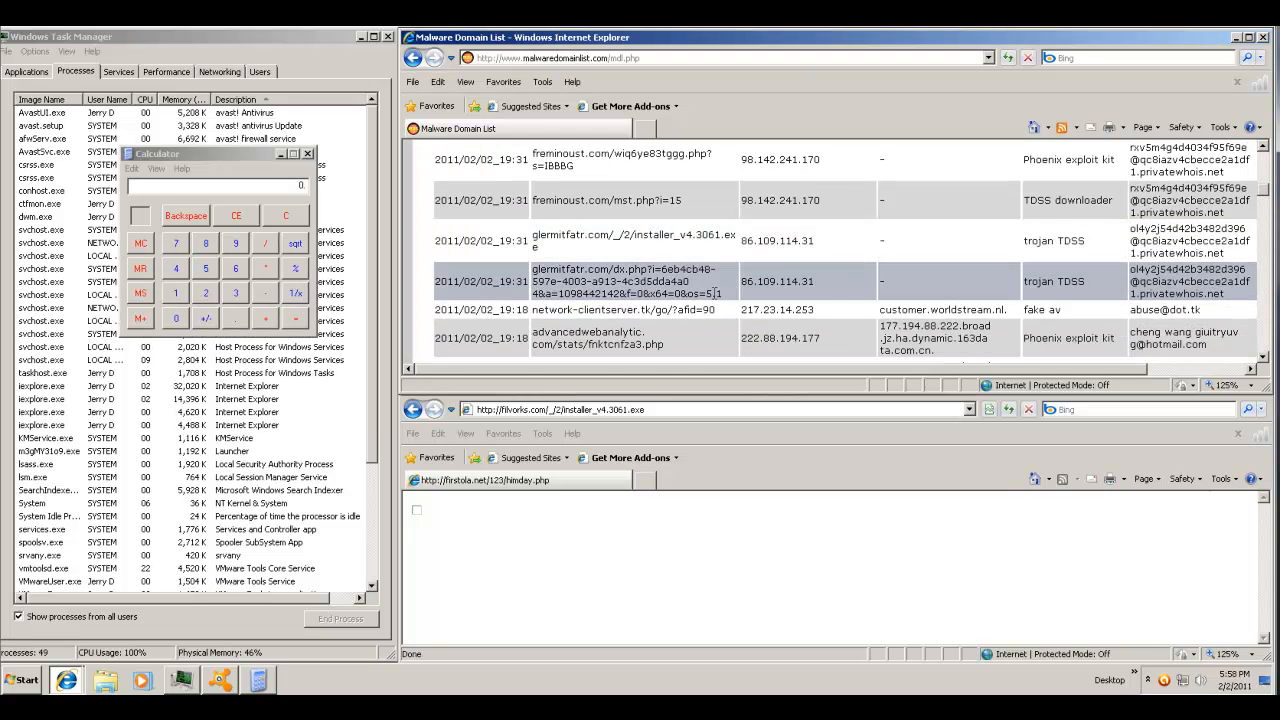
click(308, 154)
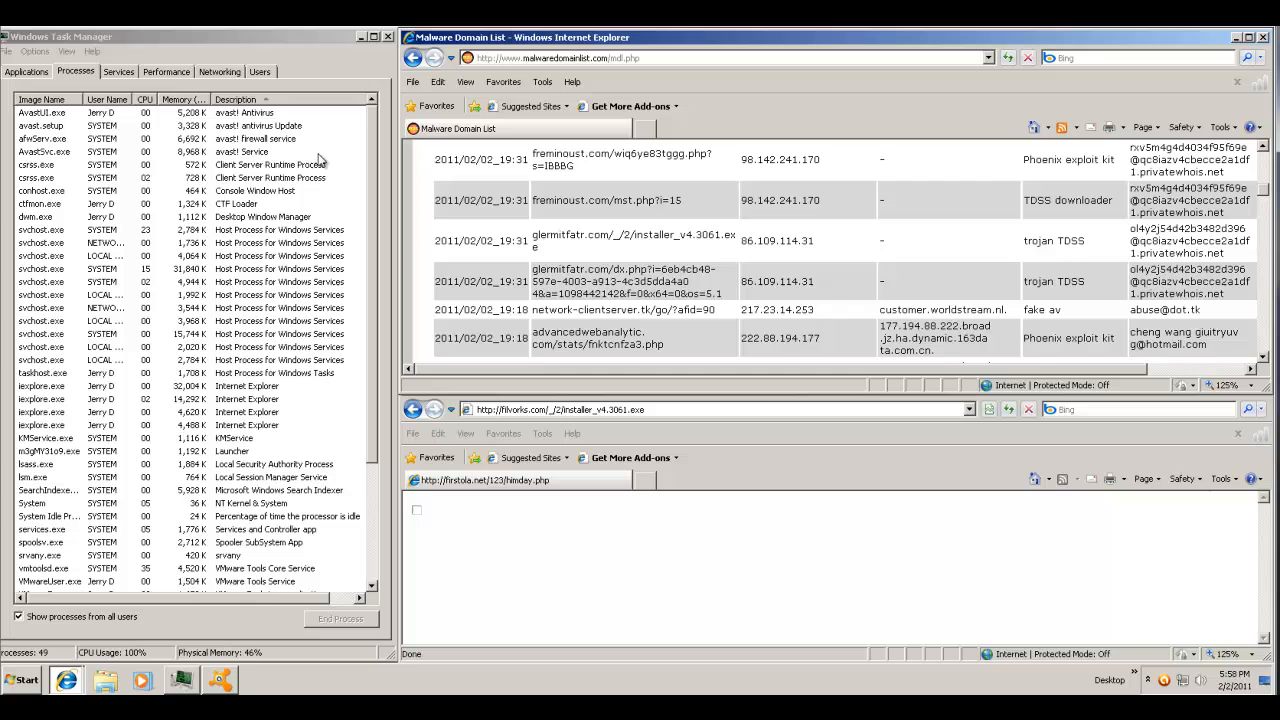
click(1147, 681)
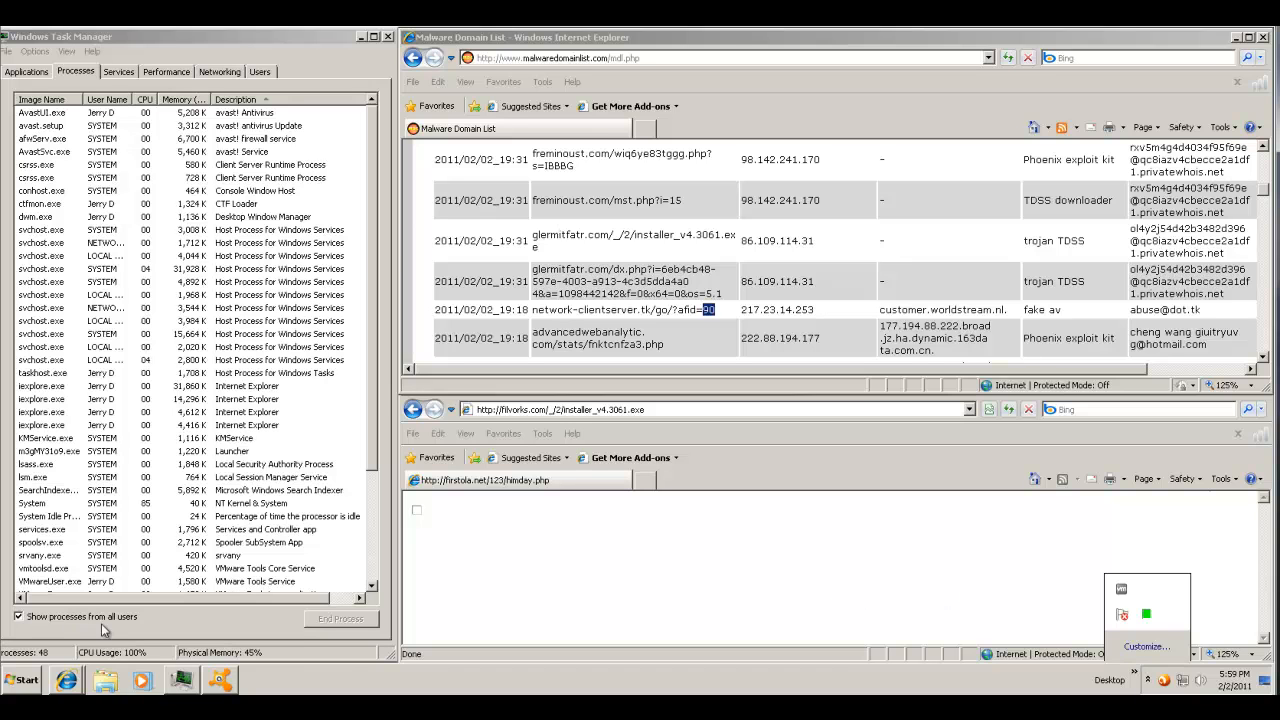
- Copy the fake av address network-clientserver.tk/go/?afid=90 from the Malware Domain List
click(66, 681)
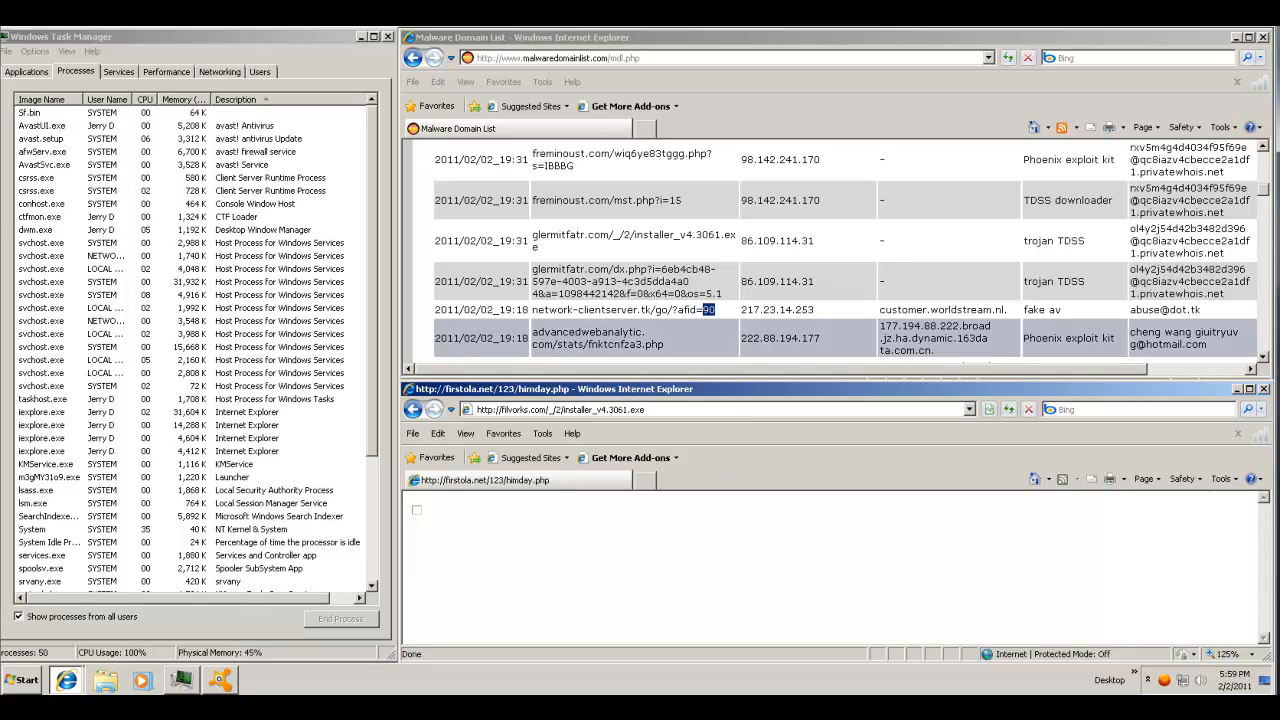
click(682, 307)
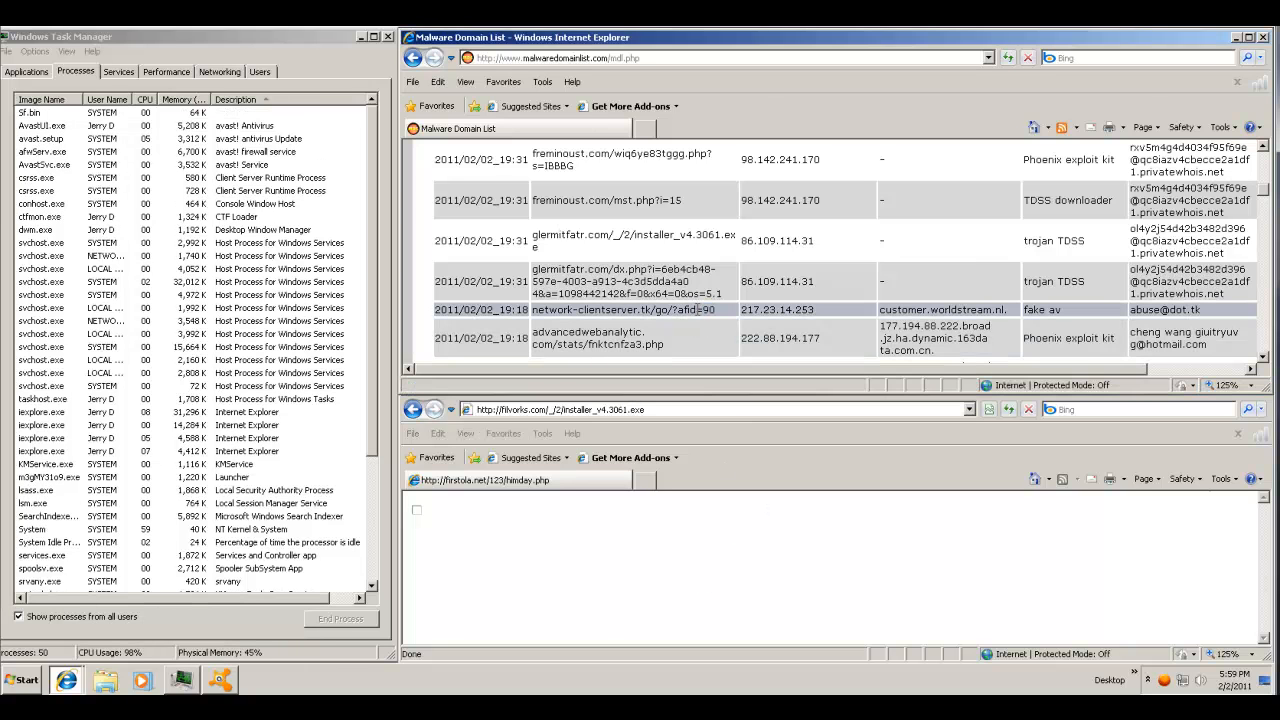
triple_click(697, 310)
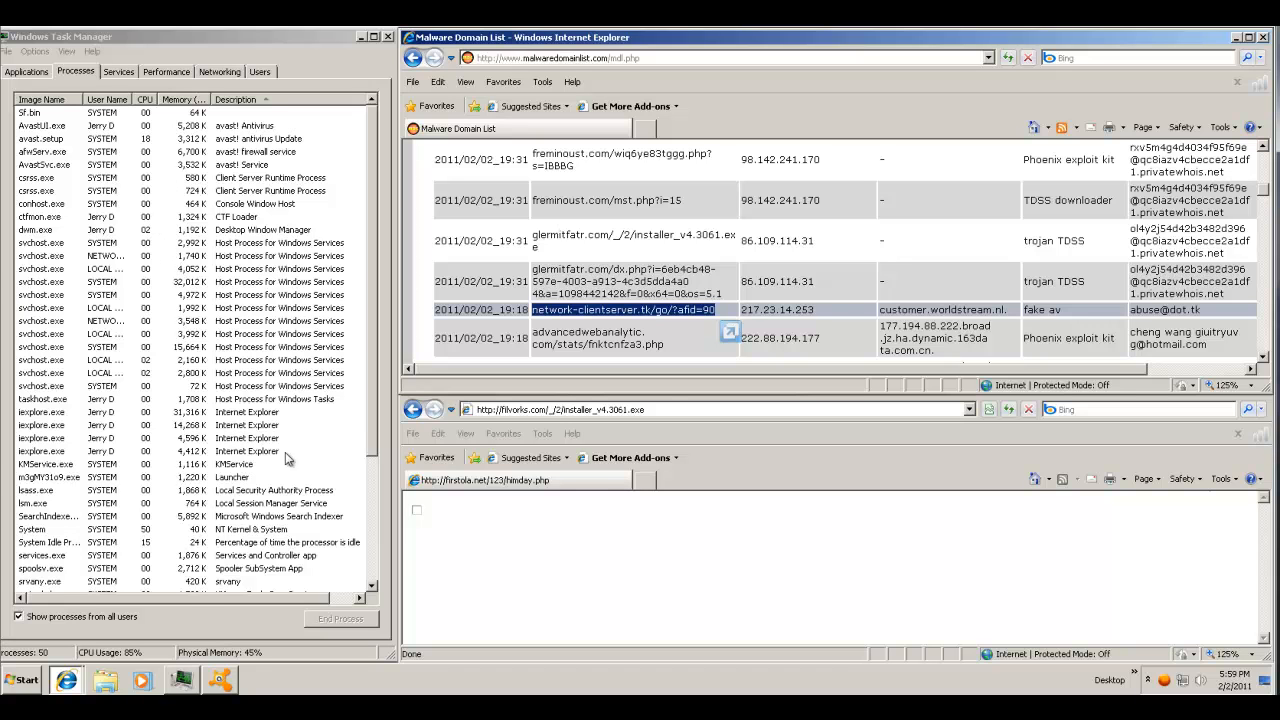
right_click(680, 313)
click(745, 320)
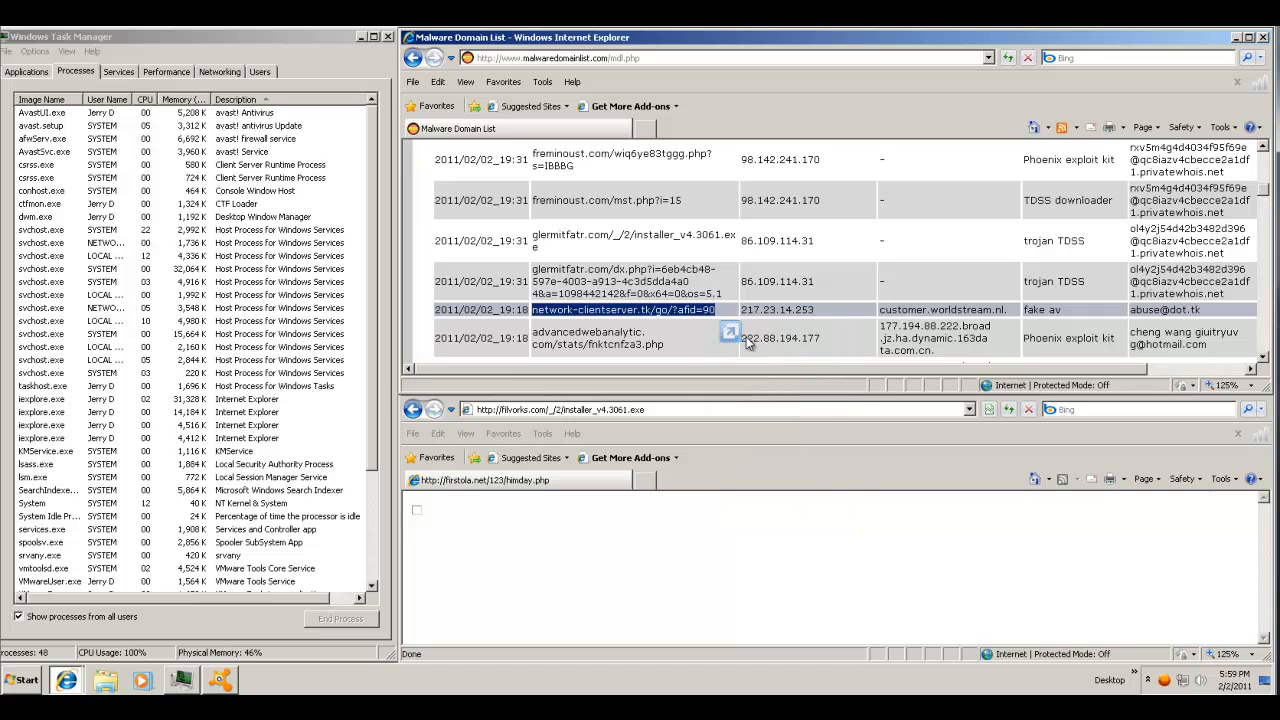
- Replace the second browser window's address with the copied network-clientserver.tk link and load it
click(630, 409)
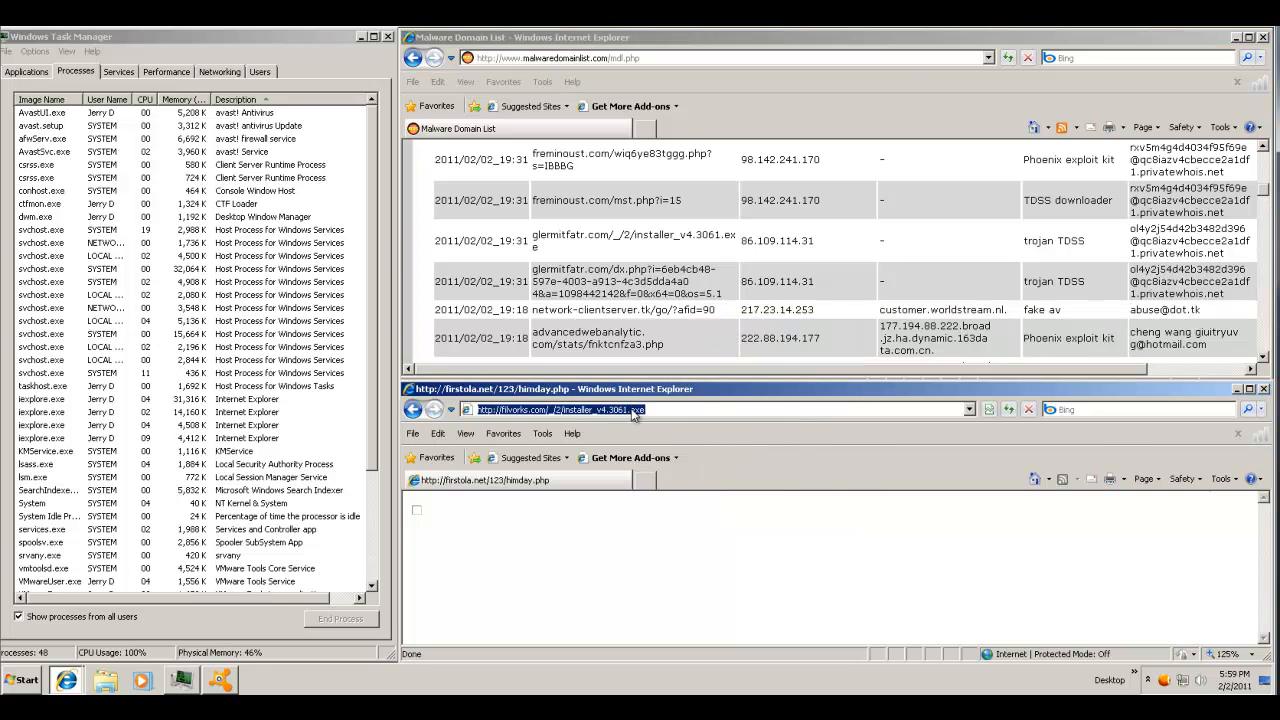
right_click(632, 413)
click(683, 465)
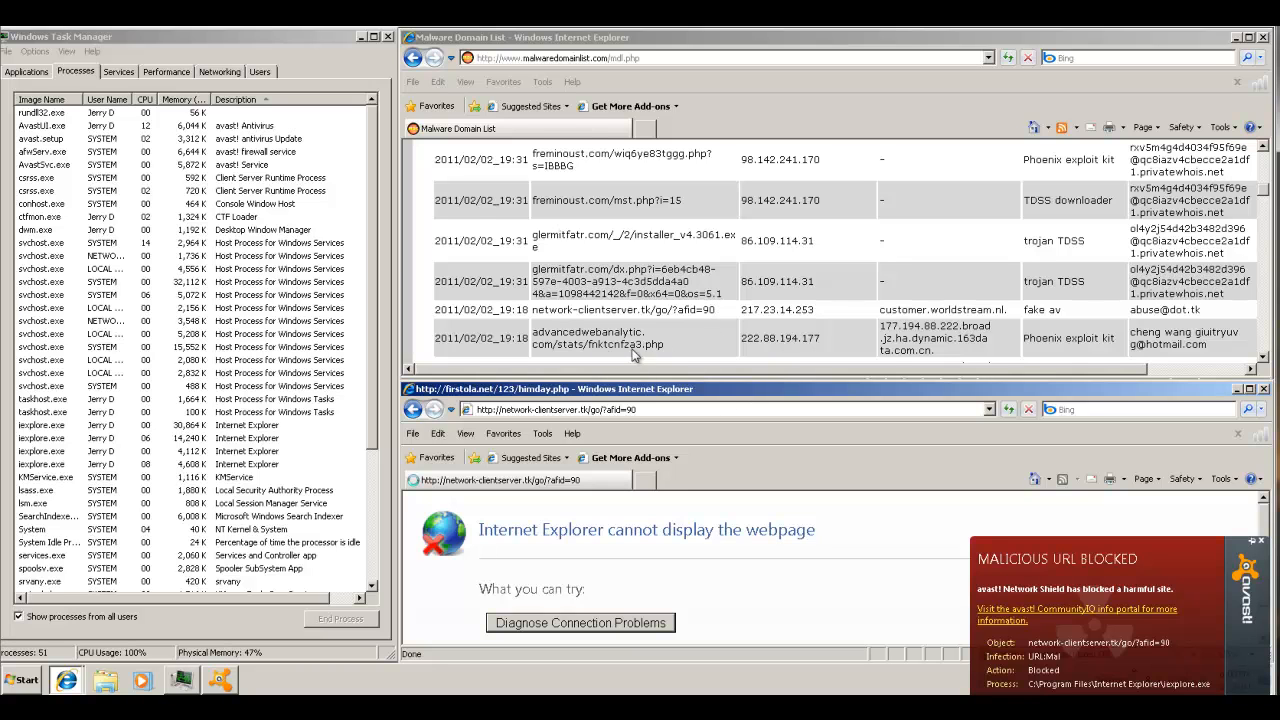
- Select the Phoenix exploit kit address advancedwebanalytic.com/stats/fnktcnfza3.php and sort the Task Manager processes by CPU usage
click(648, 344)
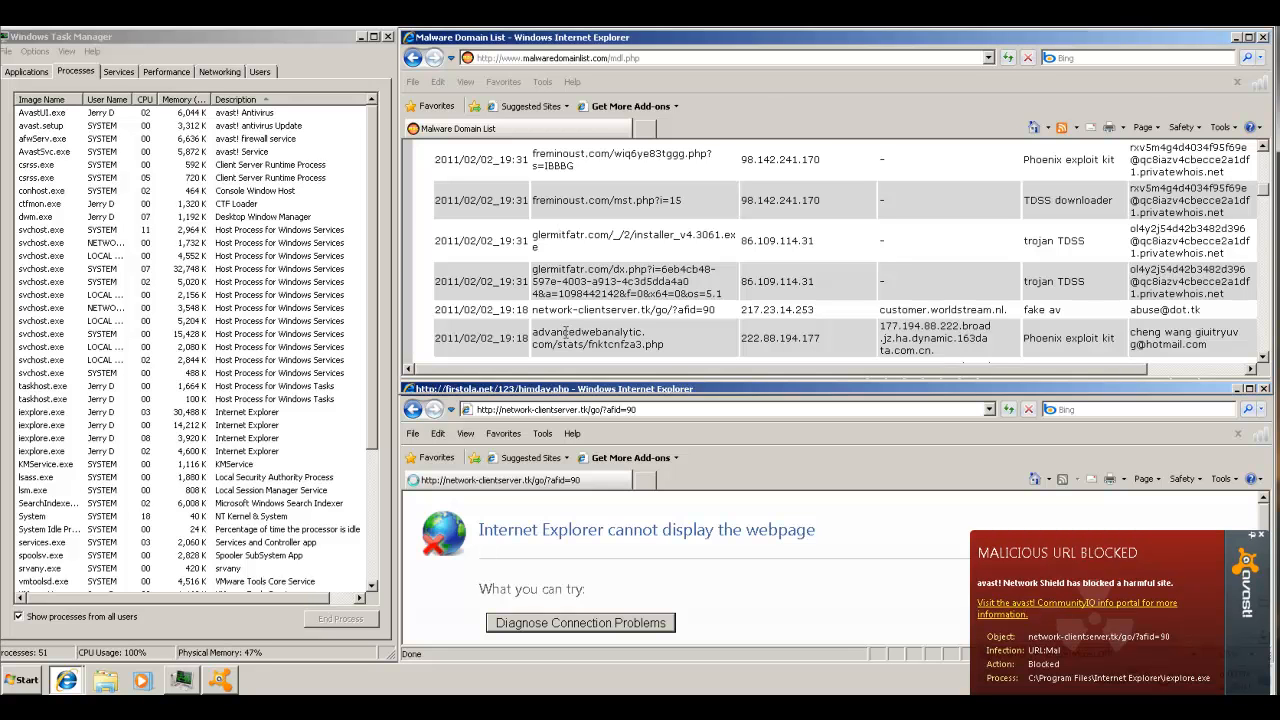
drag(648, 344, 518, 313)
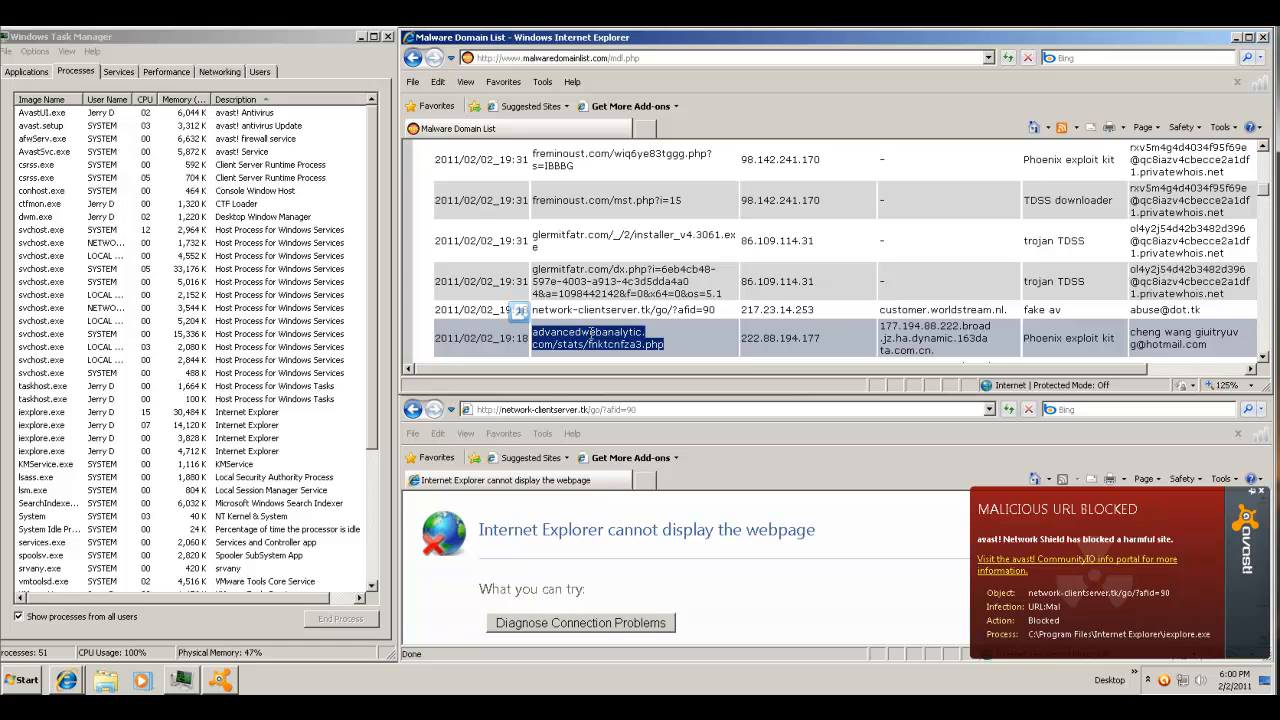
right_click(591, 340)
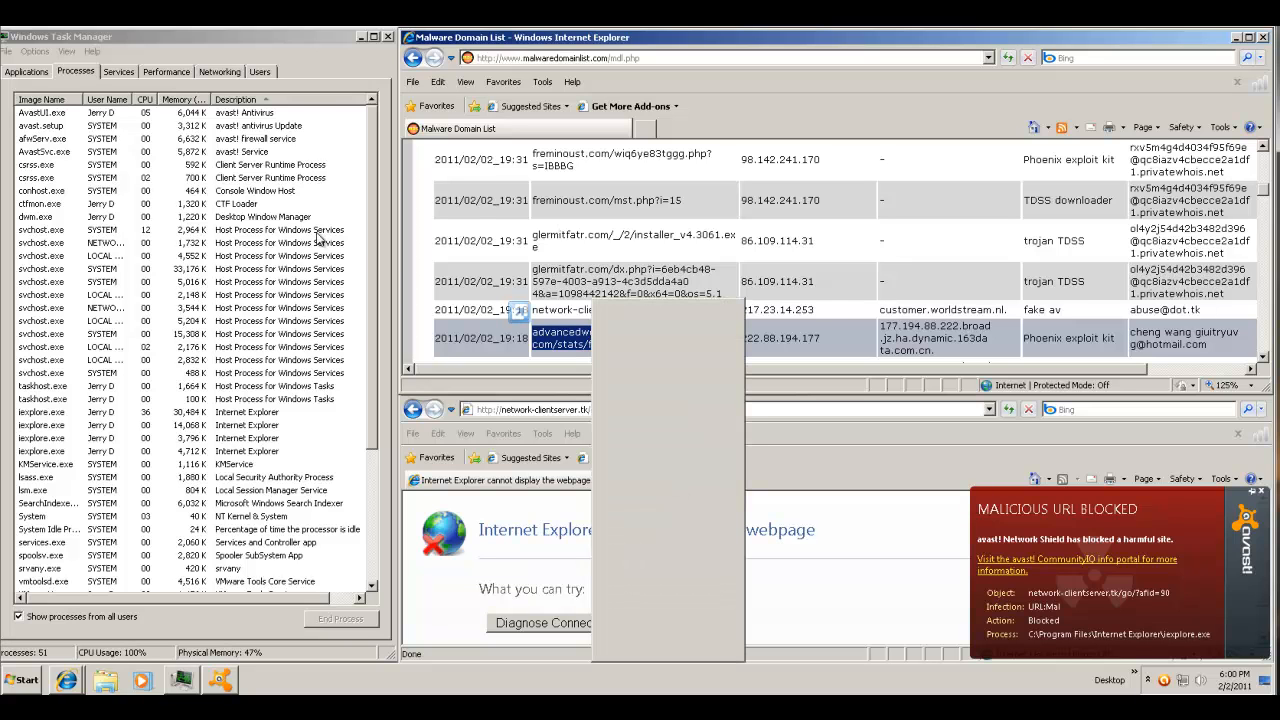
click(145, 100)
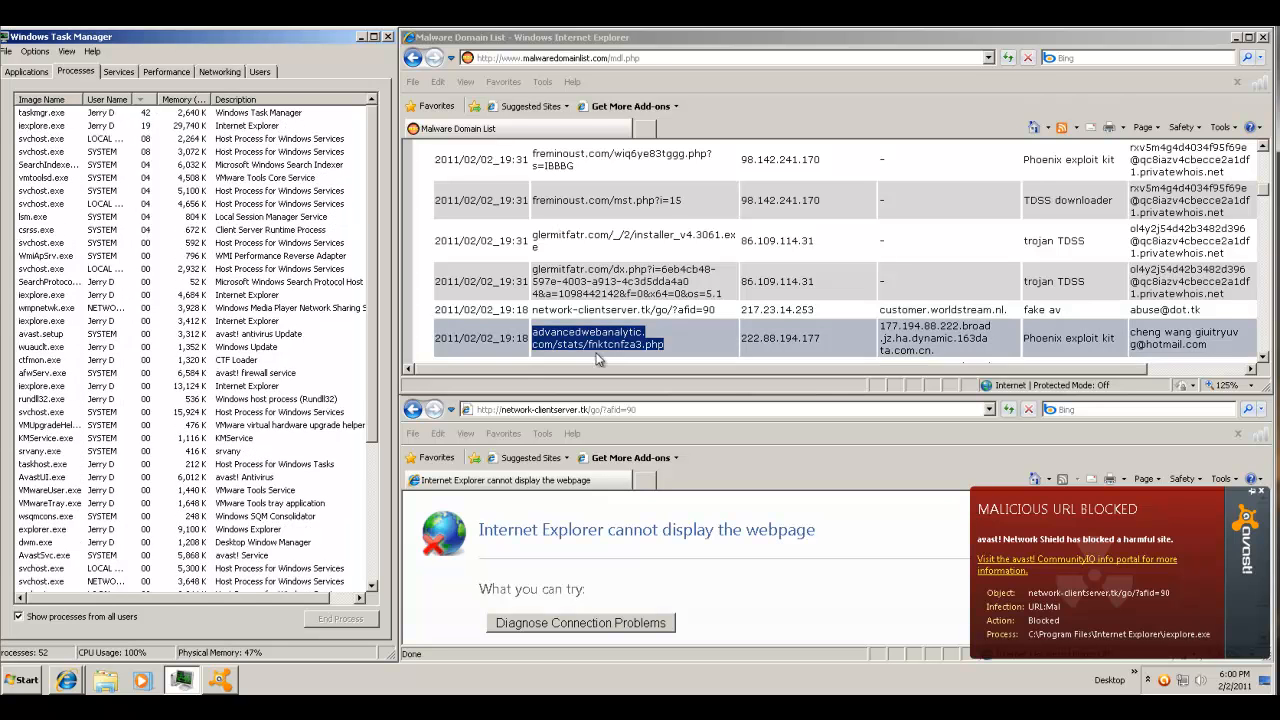
- Copy the advancedwebanalytic.com/stats/fnktcnfza3.php address from the Malware Domain List
right_click(630, 348)
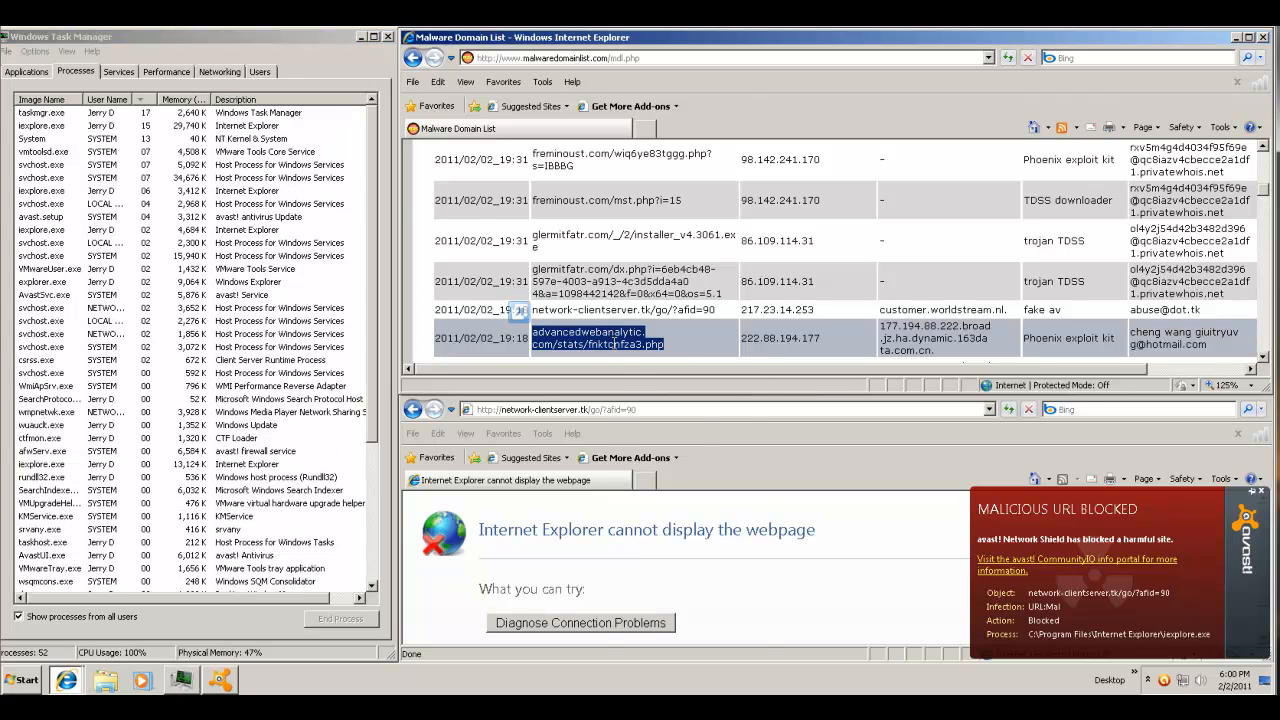
right_click(612, 343)
right_click(577, 337)
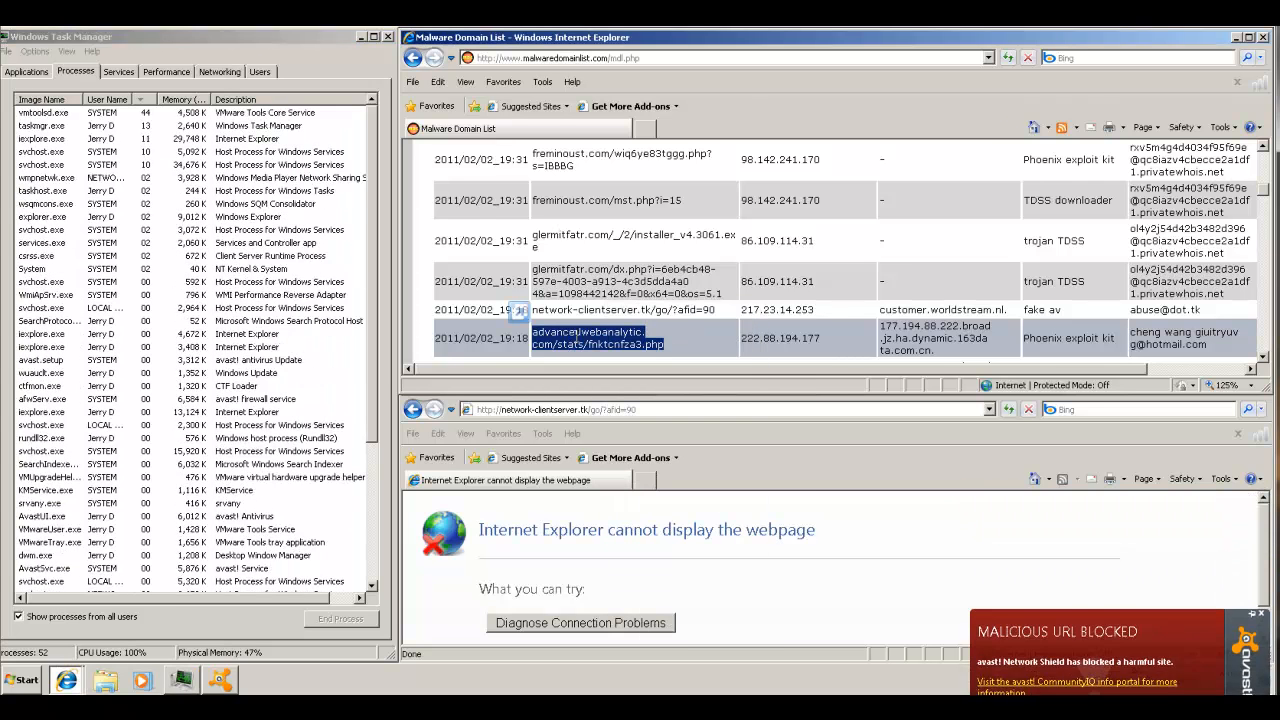
right_click(577, 341)
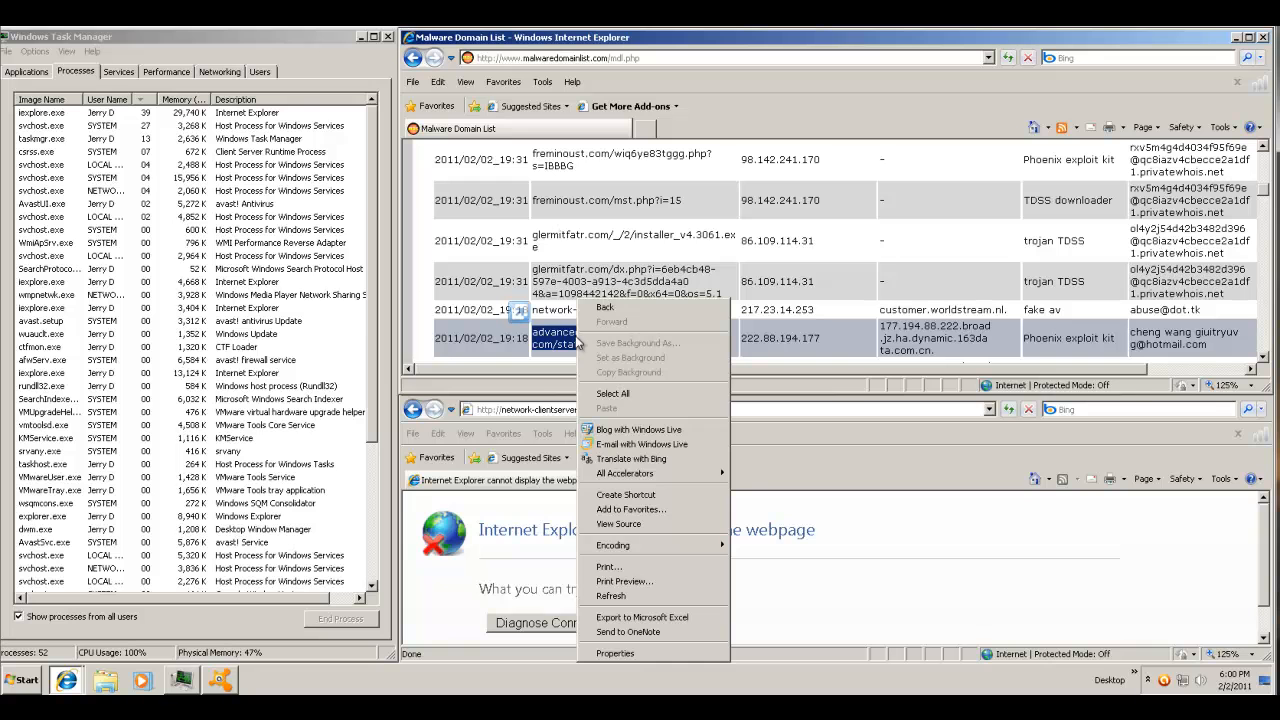
click(575, 342)
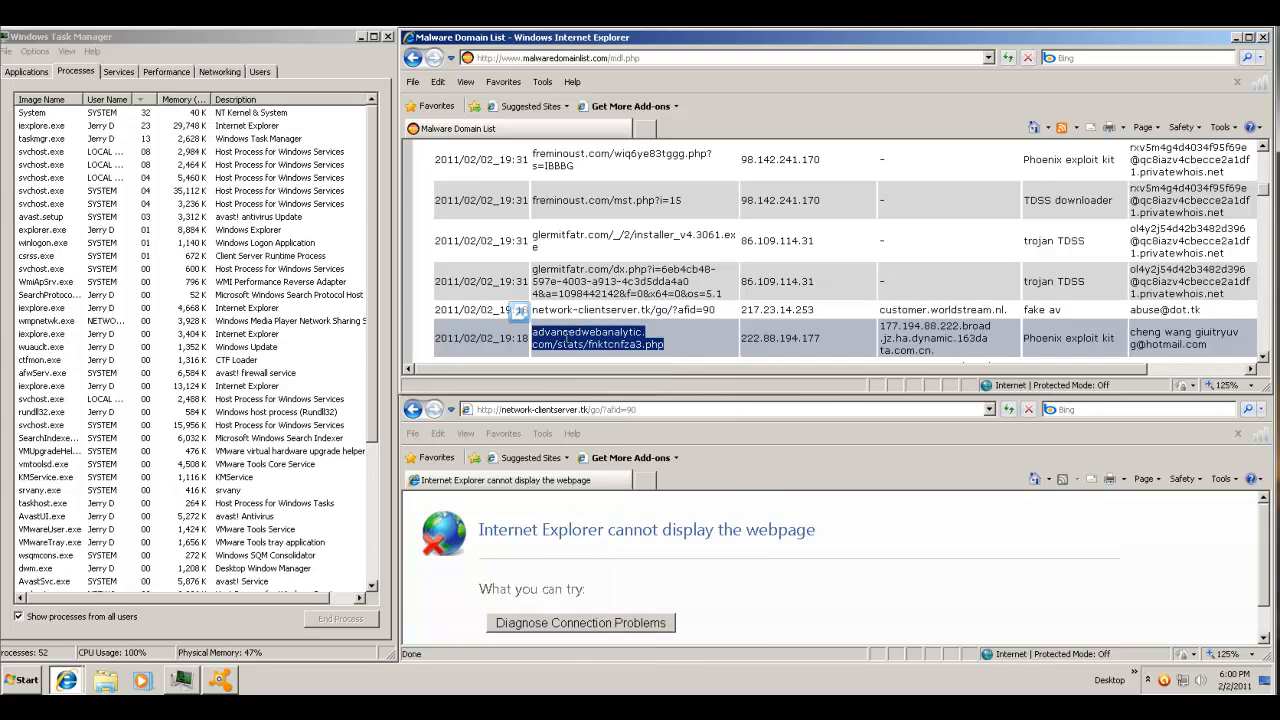
triple_click(661, 343)
right_click(657, 347)
click(684, 370)
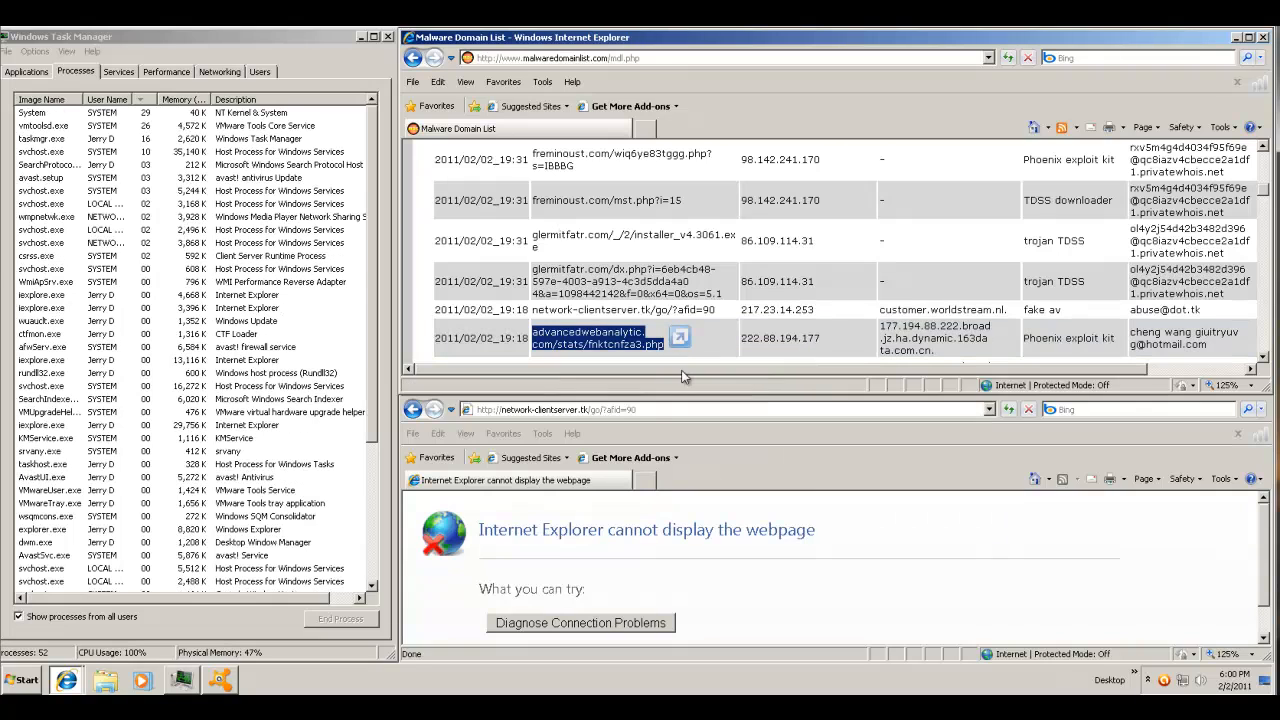
- Replace the second browser window's address with the copied fnktcnfza3.php link and load it
click(636, 418)
click(645, 410)
right_click(647, 410)
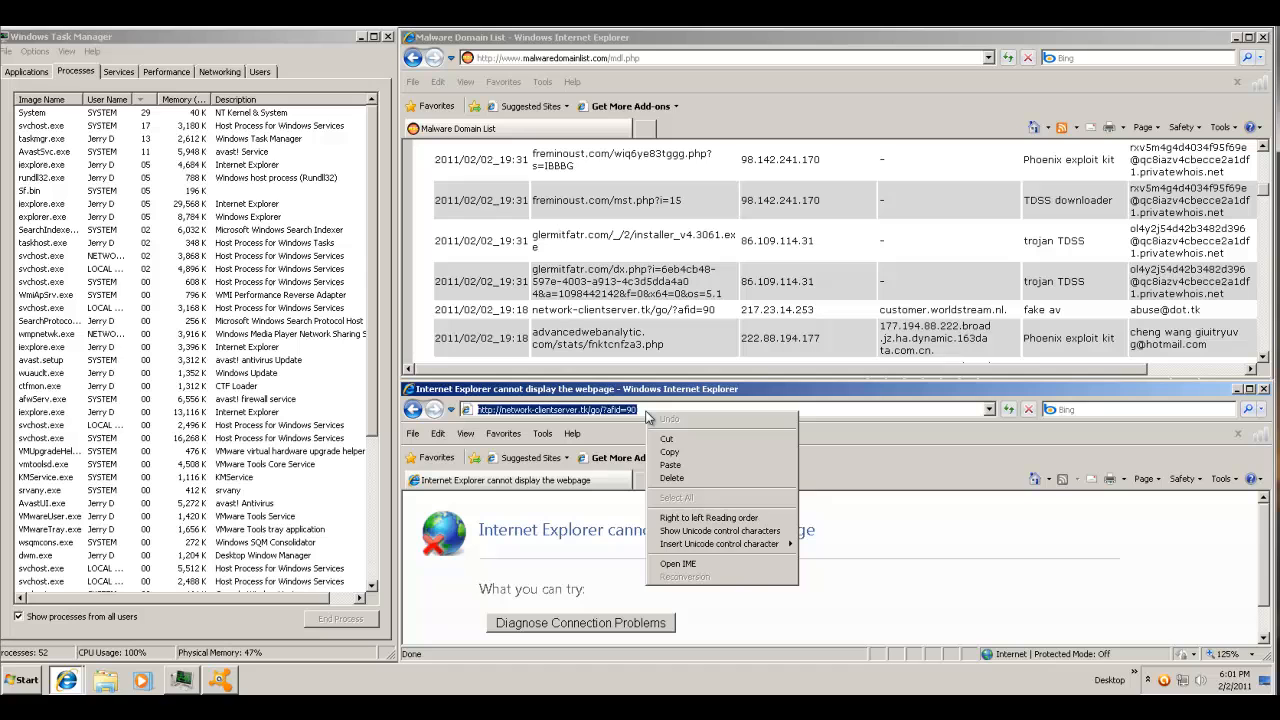
click(677, 460)
key(Return)
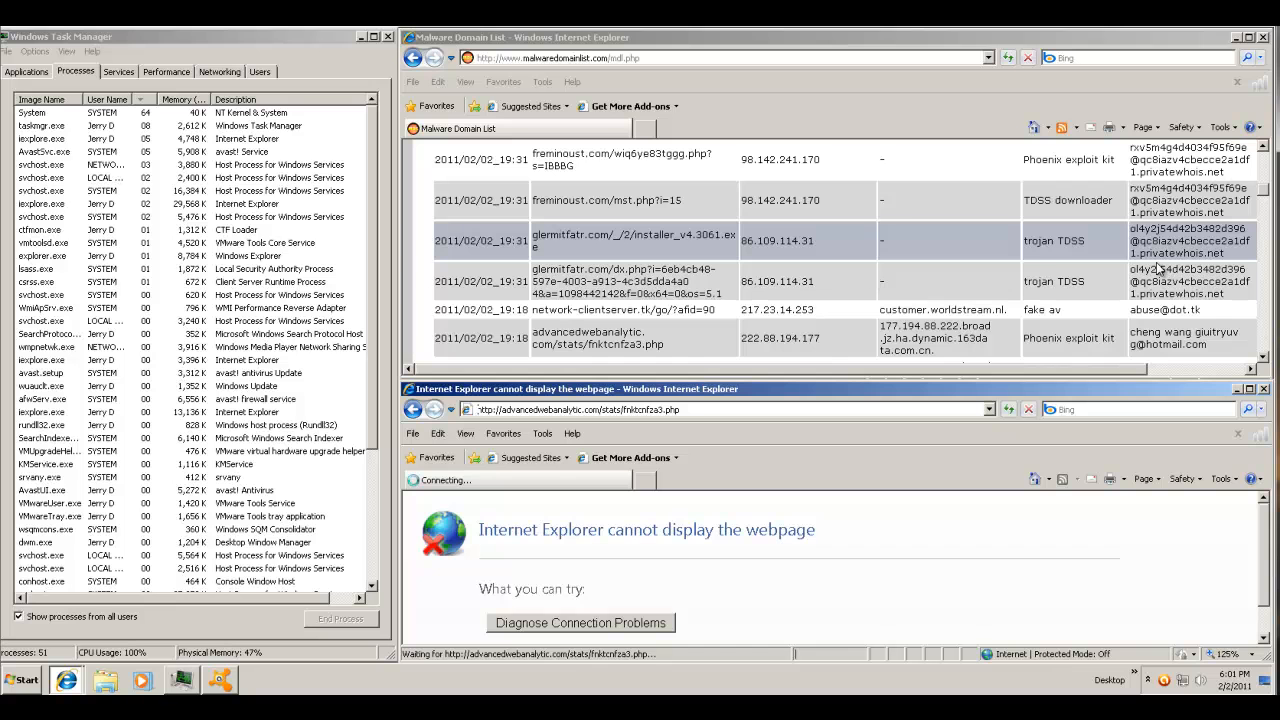
- Copy the zeus v2 trojan address advancedwebanalytic.com/stats/hv.php?i=2 from the Malware Domain List
click(1263, 358)
click(1263, 358)
click(1263, 358)
click(1263, 358)
click(1263, 358)
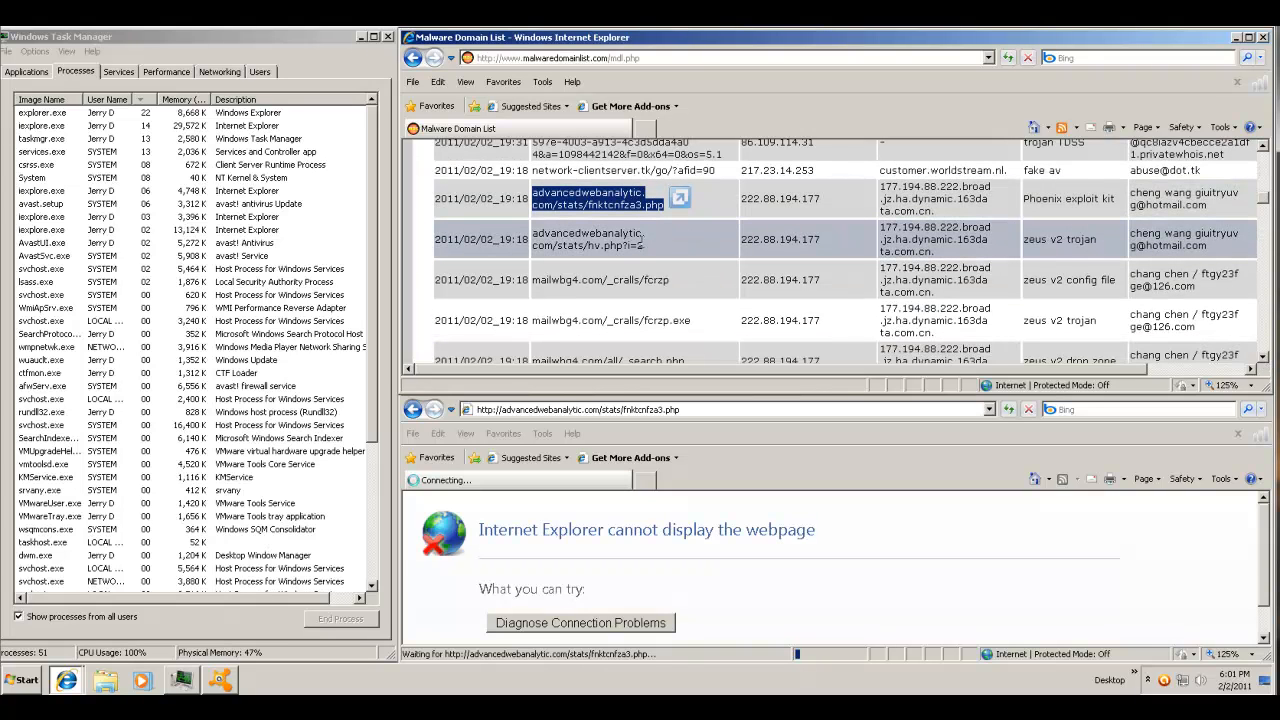
triple_click(645, 252)
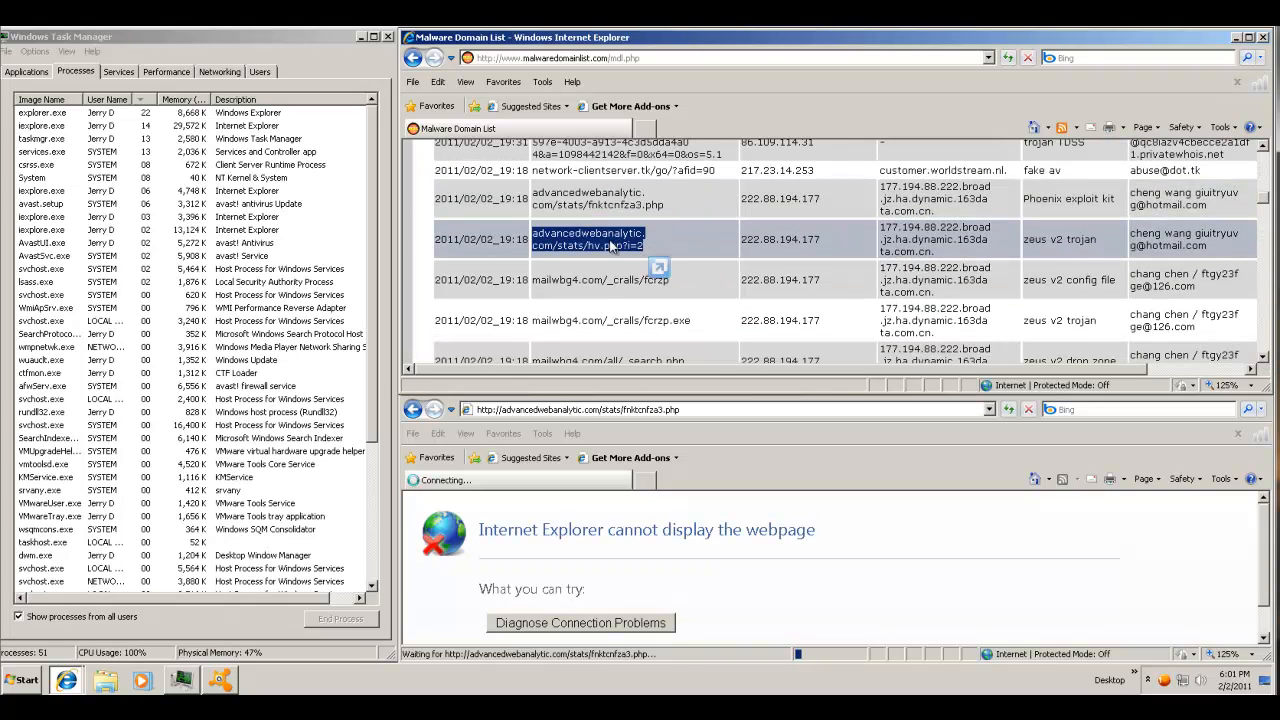
right_click(604, 244)
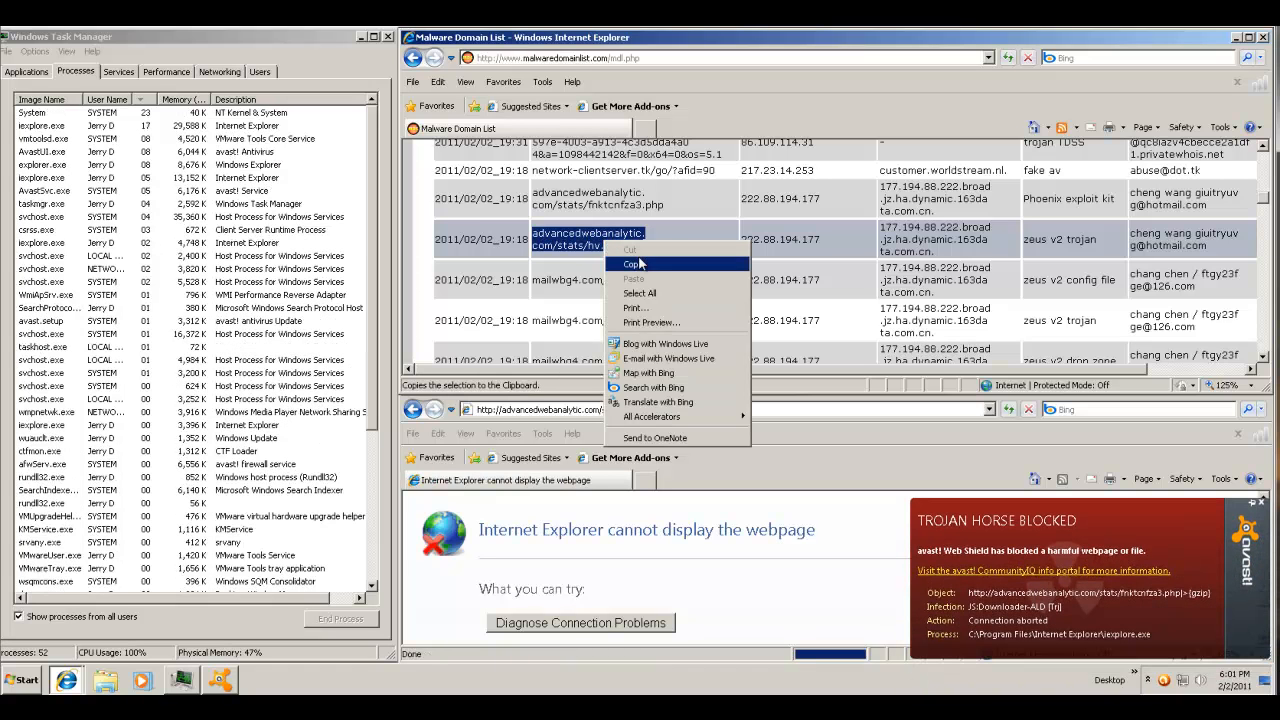
click(639, 263)
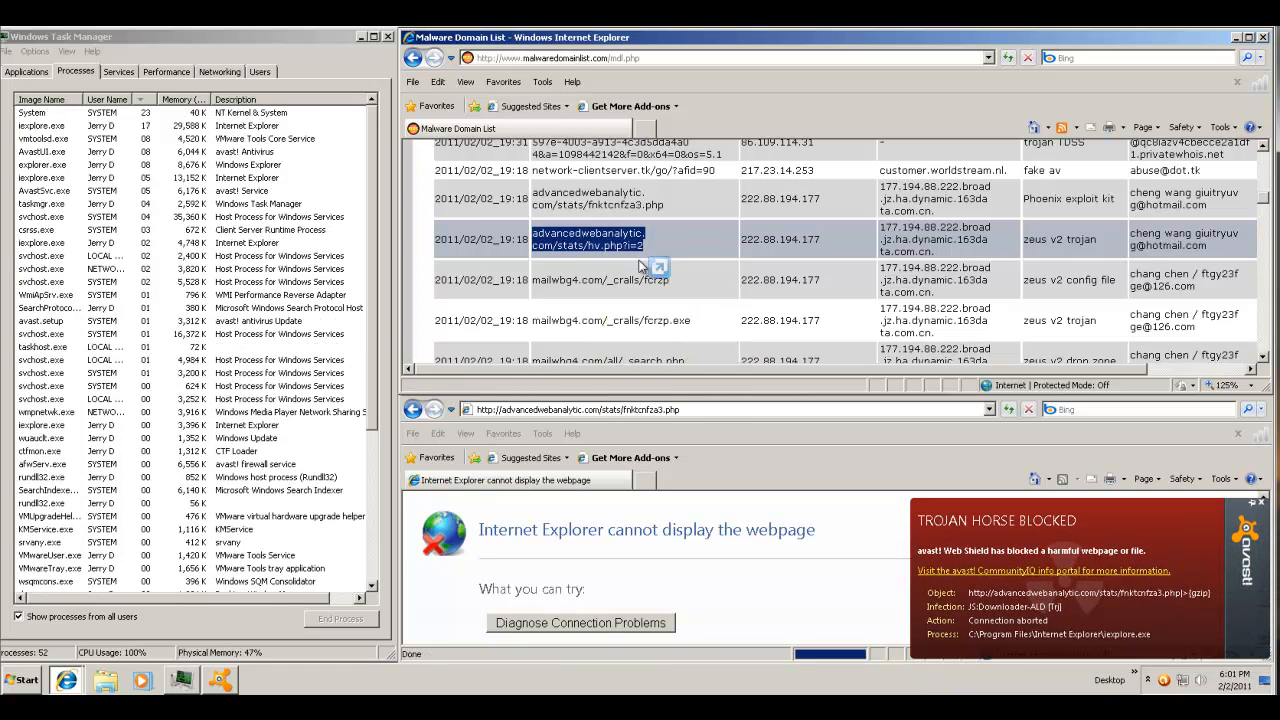
- Try to replace the second browser window's address with the copied hv.php?i=2 link
click(680, 412)
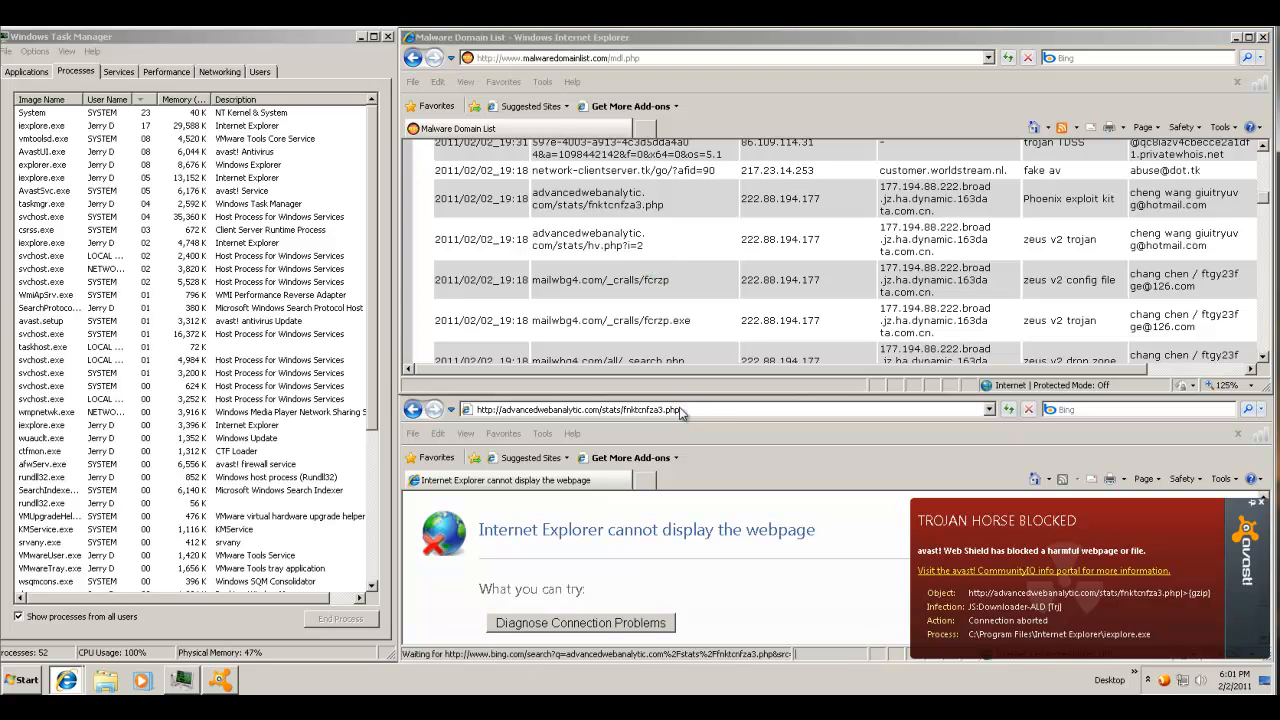
key(Return)
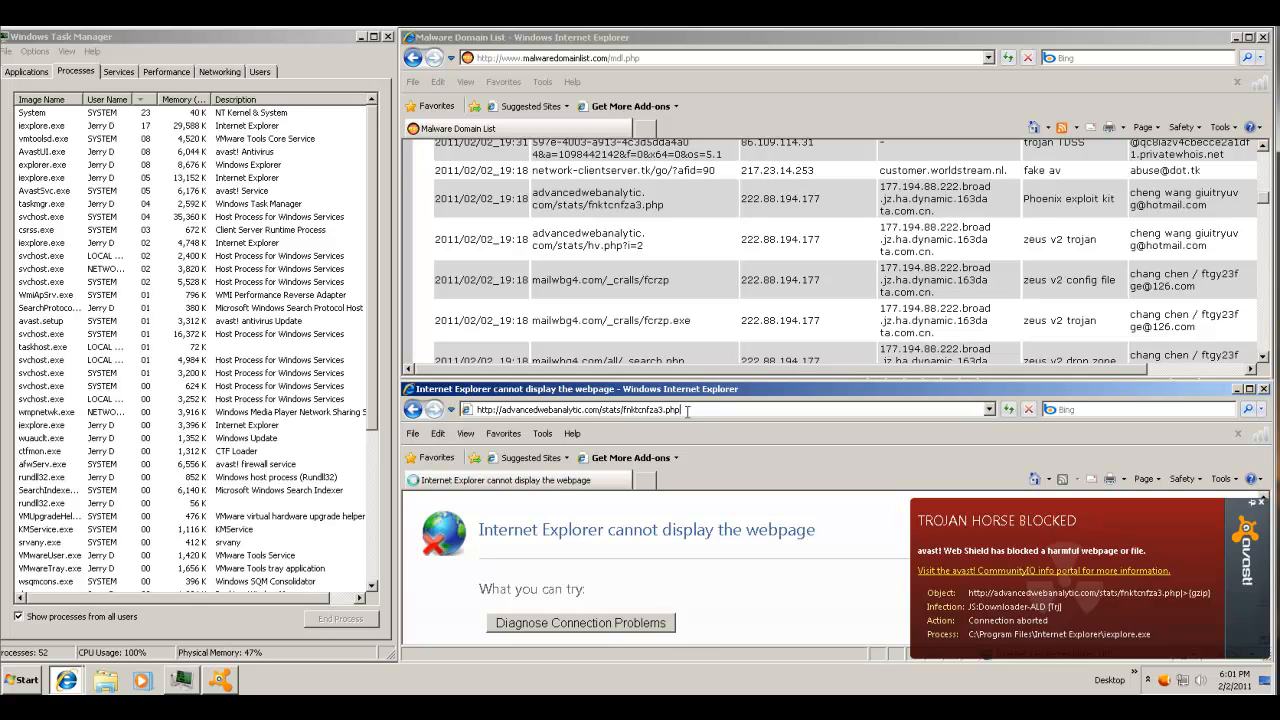
key(Return)
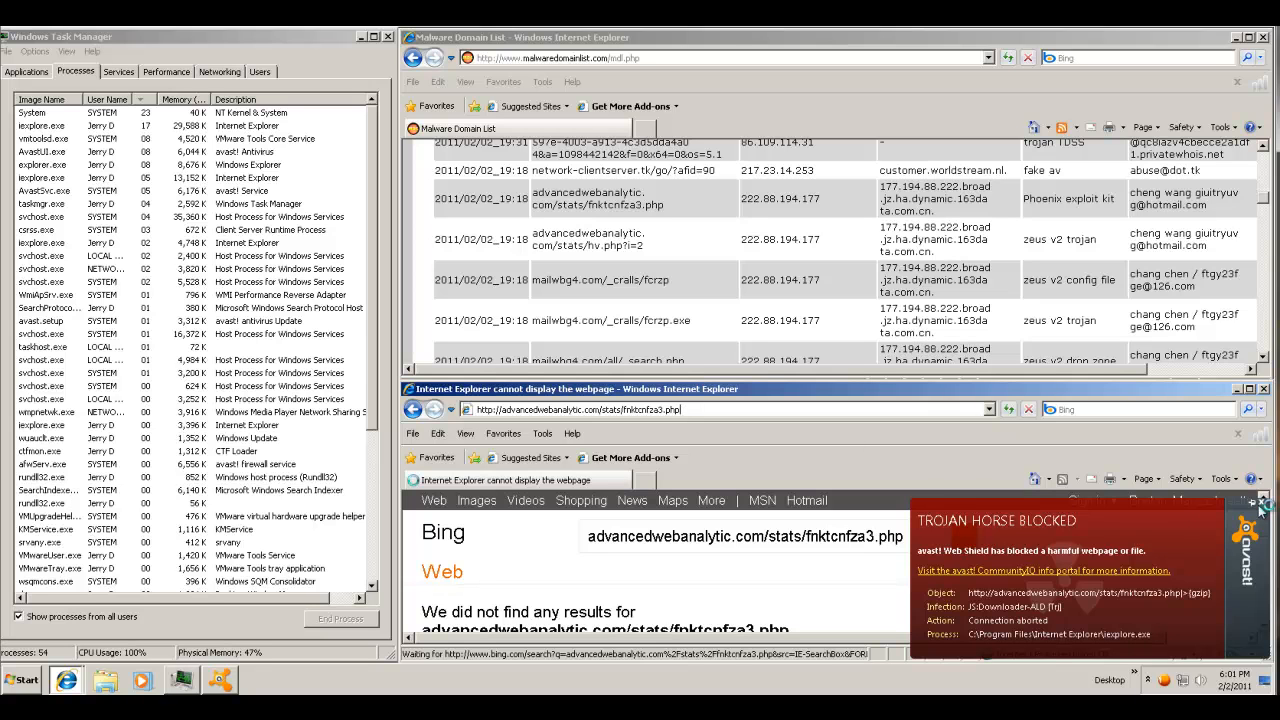
right_click(800, 408)
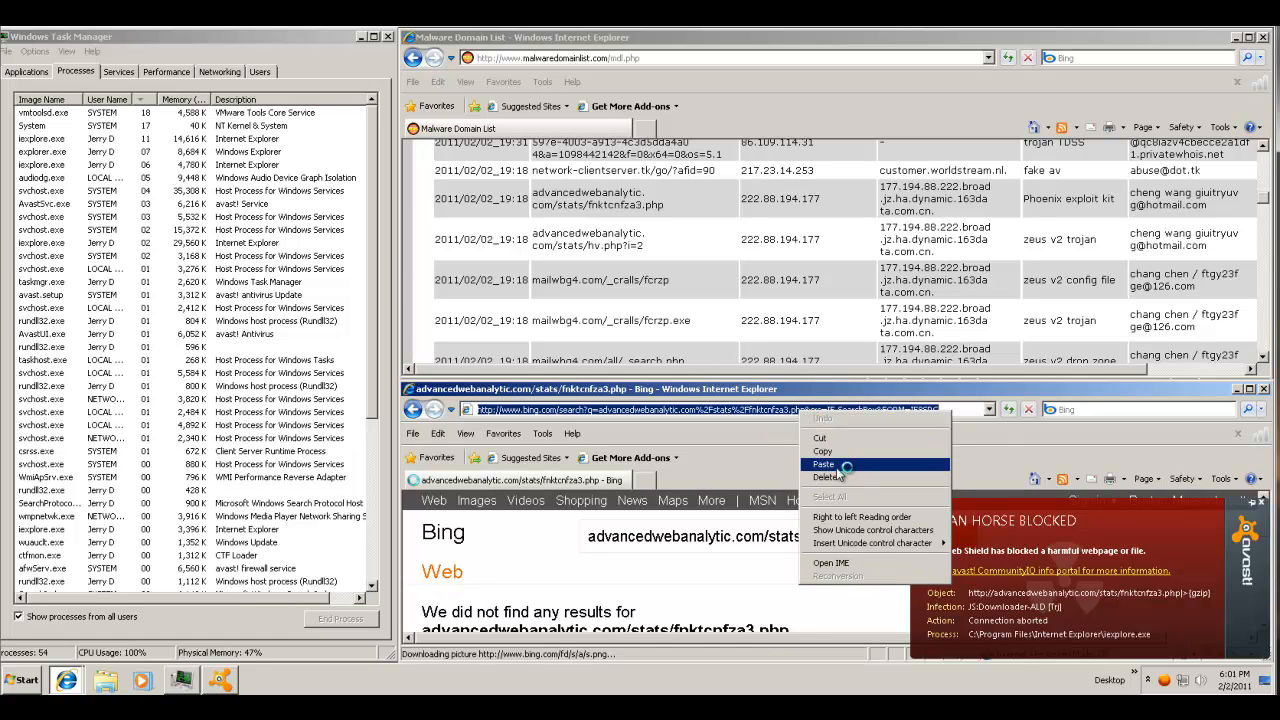
click(823, 464)
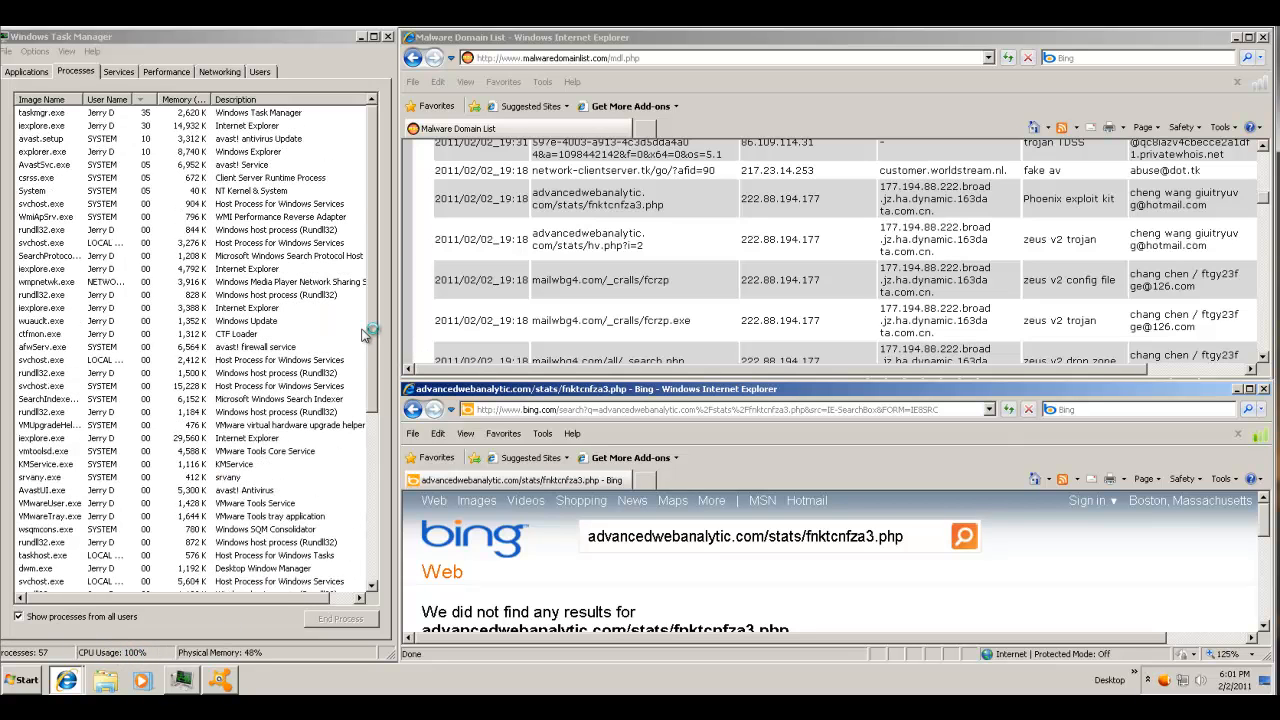
- Sort the Task Manager processes by memory use, and return to sorting them by CPU usage
click(182, 100)
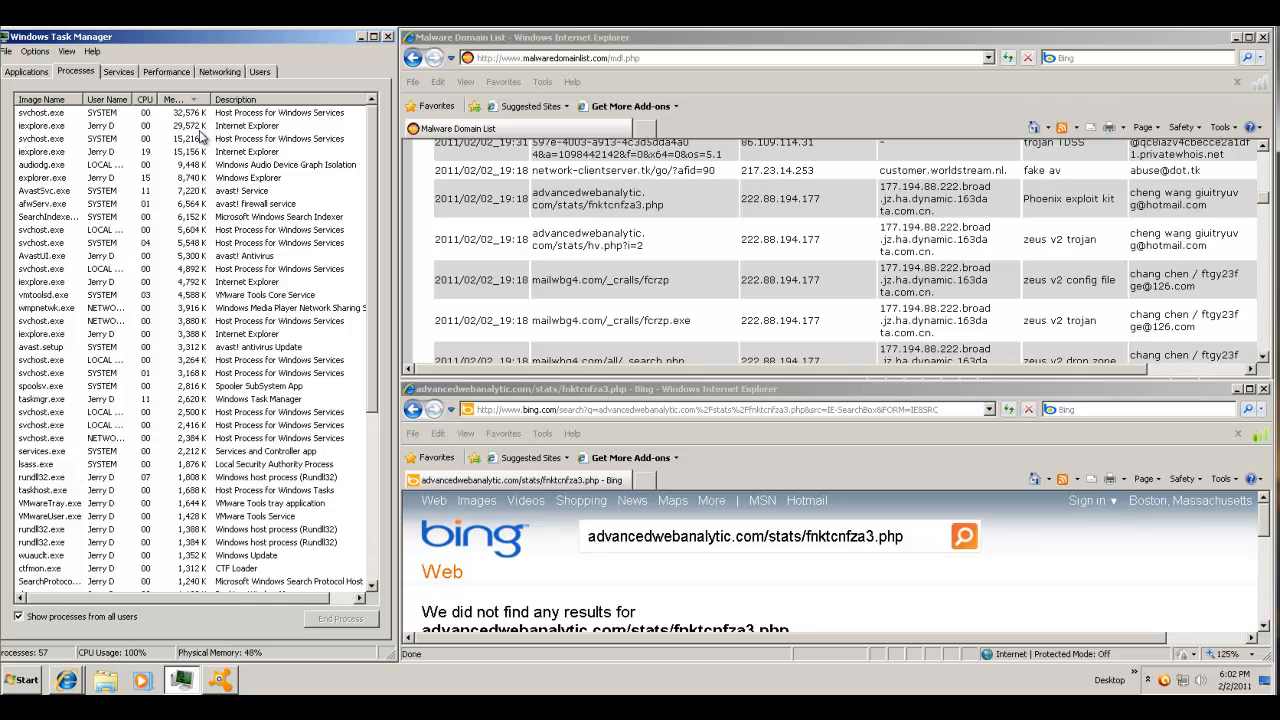
click(147, 101)
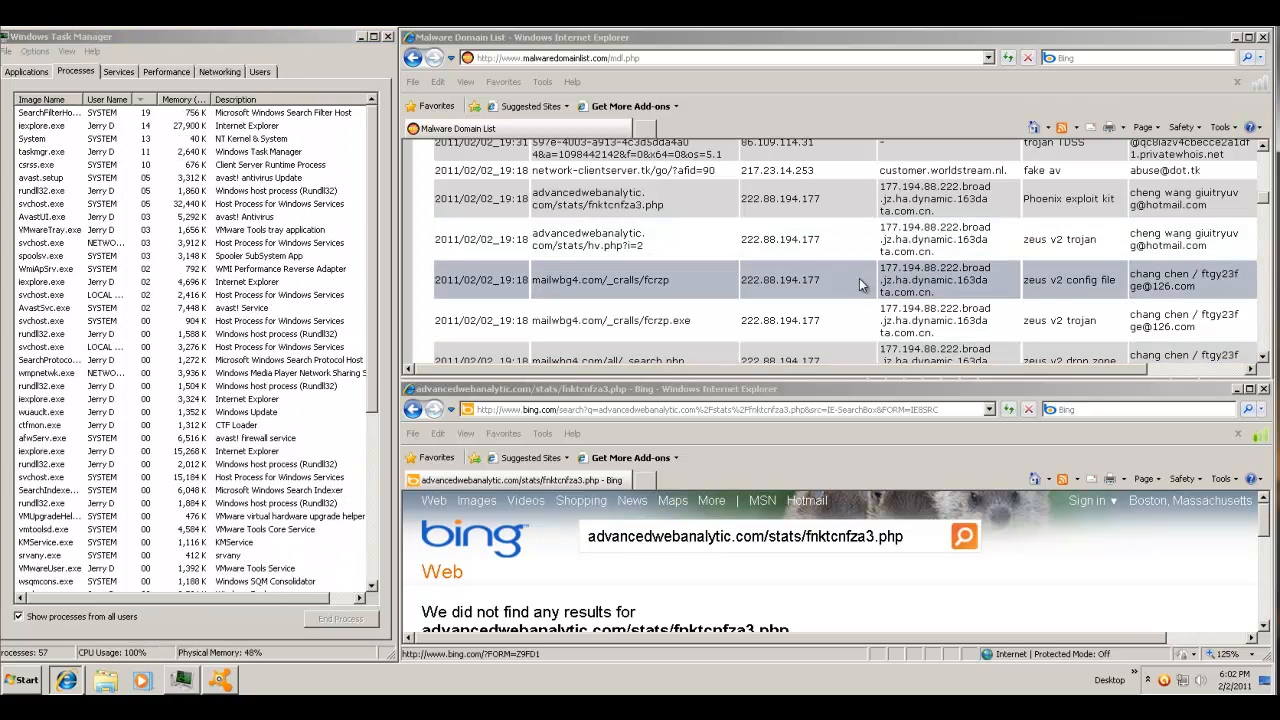
- Copy the zeus v2 trojan address mailwbg4.com/_cralls/fcrzp.exe from the Malware Domain List
triple_click(680, 320)
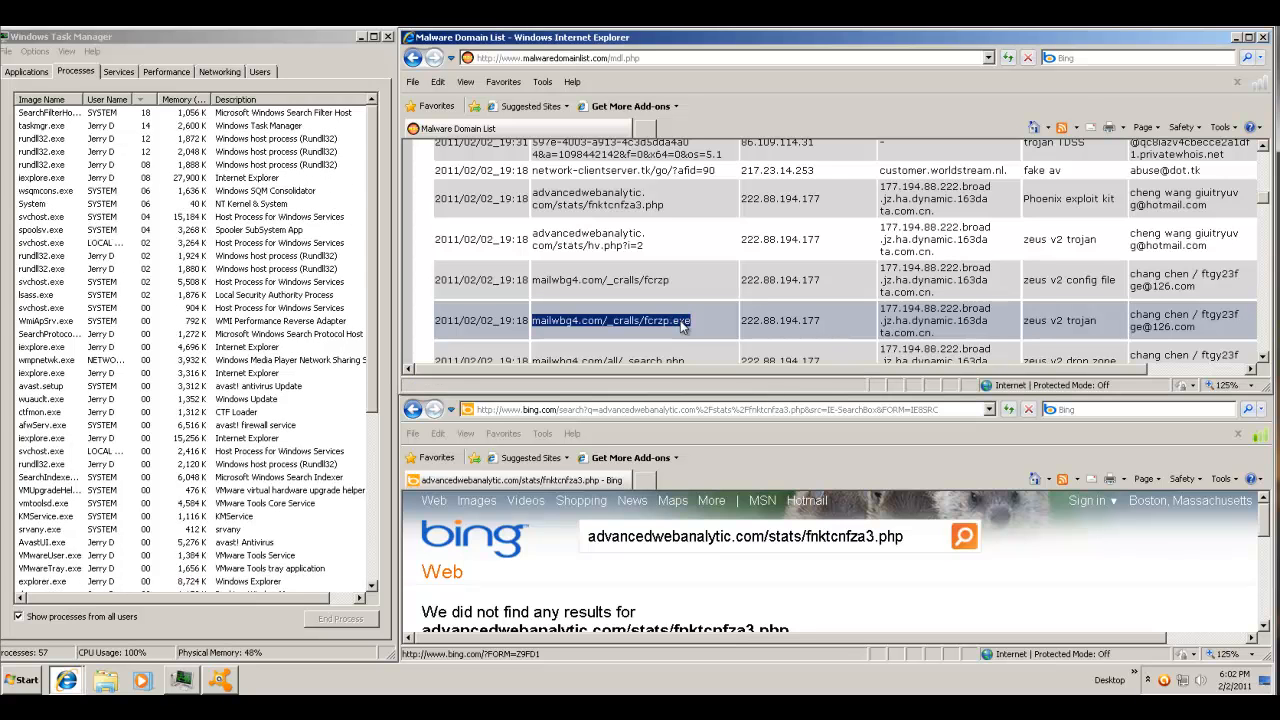
drag(680, 320, 682, 321)
right_click(680, 320)
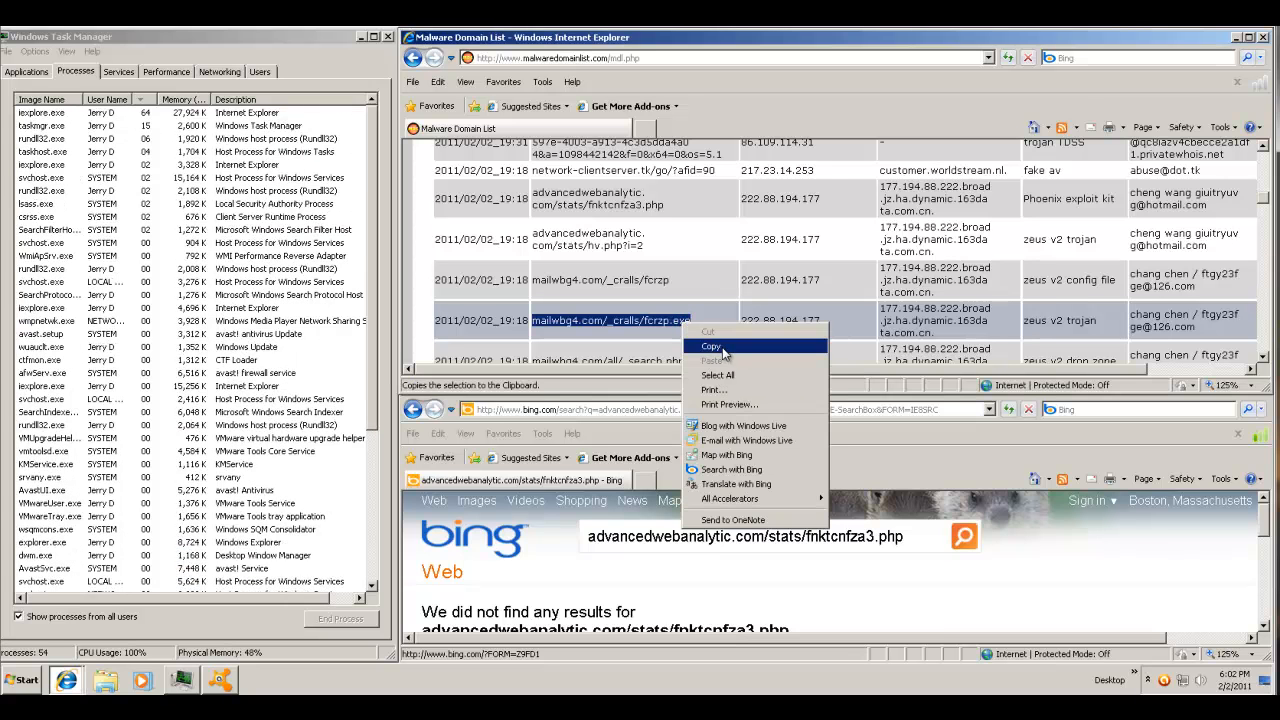
click(720, 338)
- Replace the second browser window's address with the copied mailwbg4.com fcrzp.exe link and load it
click(634, 58)
right_click(634, 58)
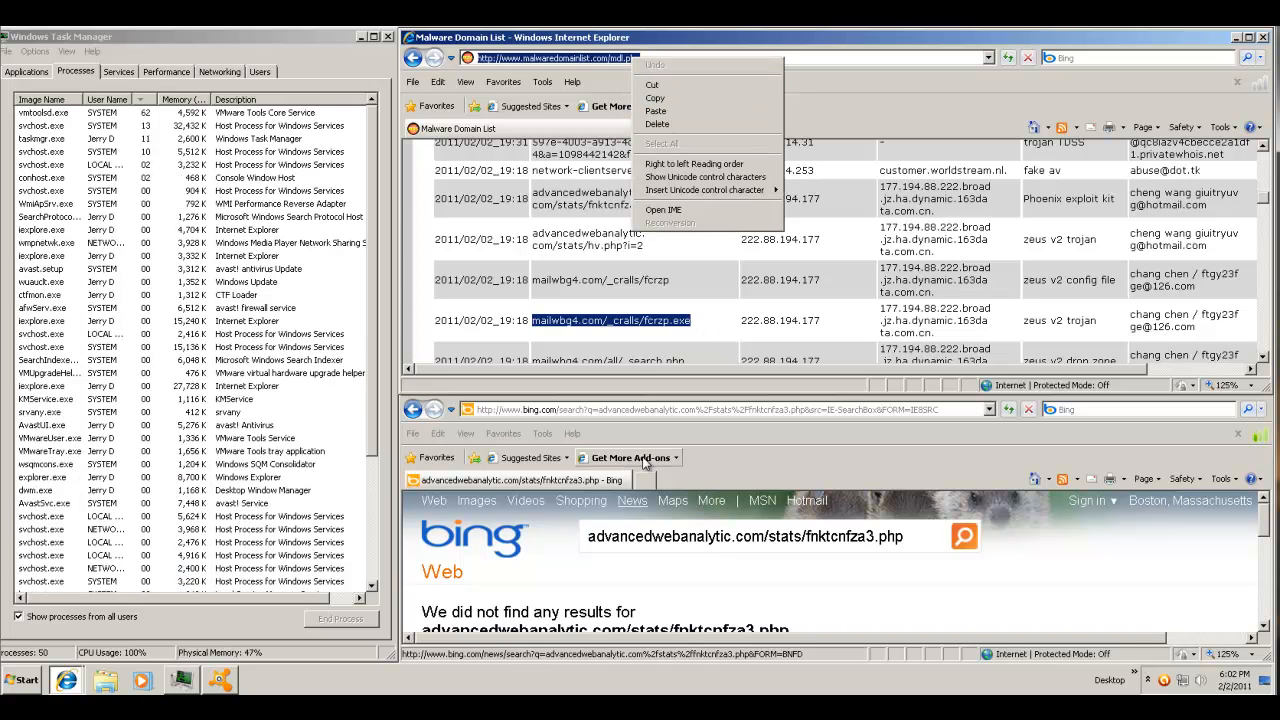
click(688, 409)
right_click(690, 409)
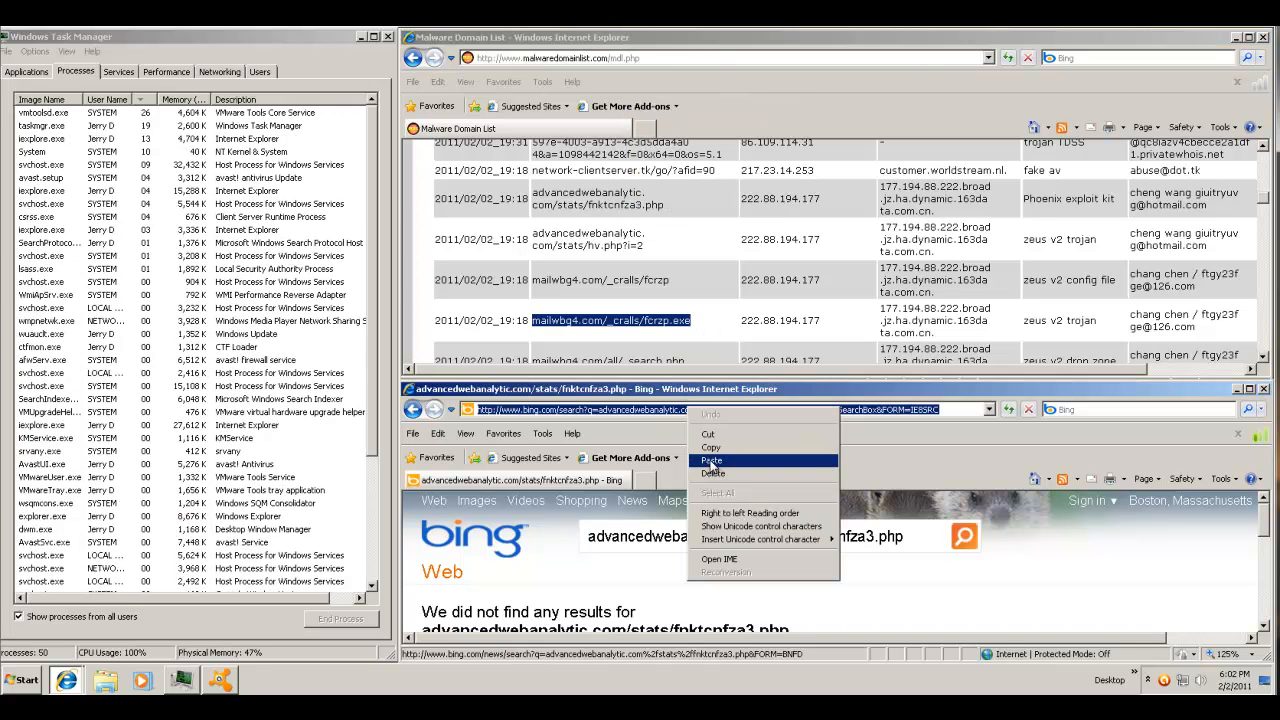
click(718, 462)
key(Return)
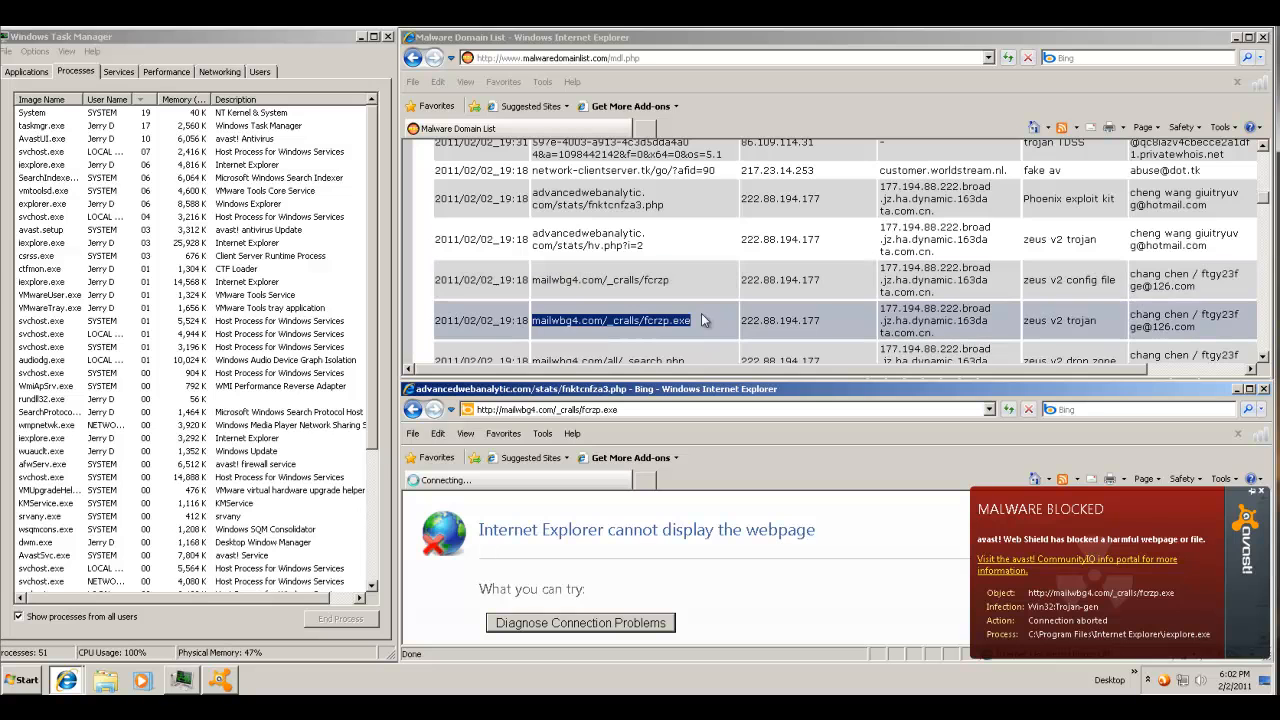
- Copy the Phoenix exploit kit address ghgfh65.co.cc/a/awdwdlczevjzbseleo.php?n=1133 from the Malware Domain List
click(702, 315)
scroll(703, 315, down, 1)
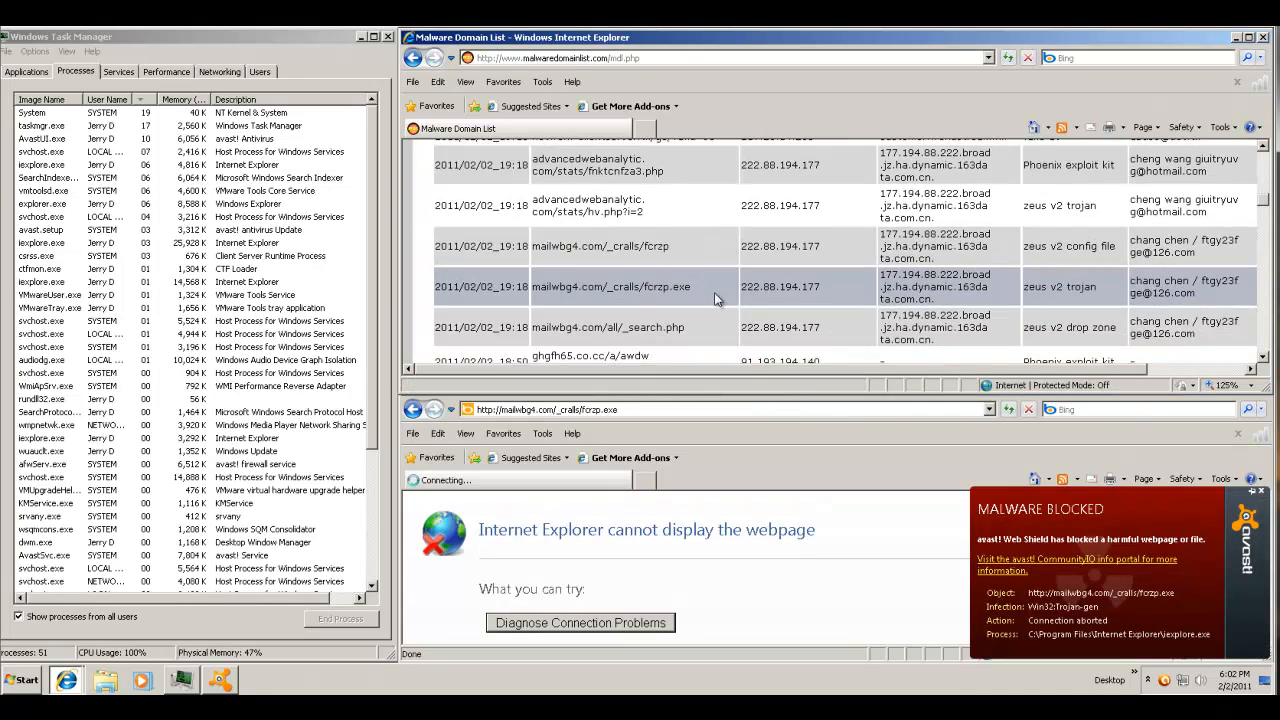
scroll(726, 270, down, 1)
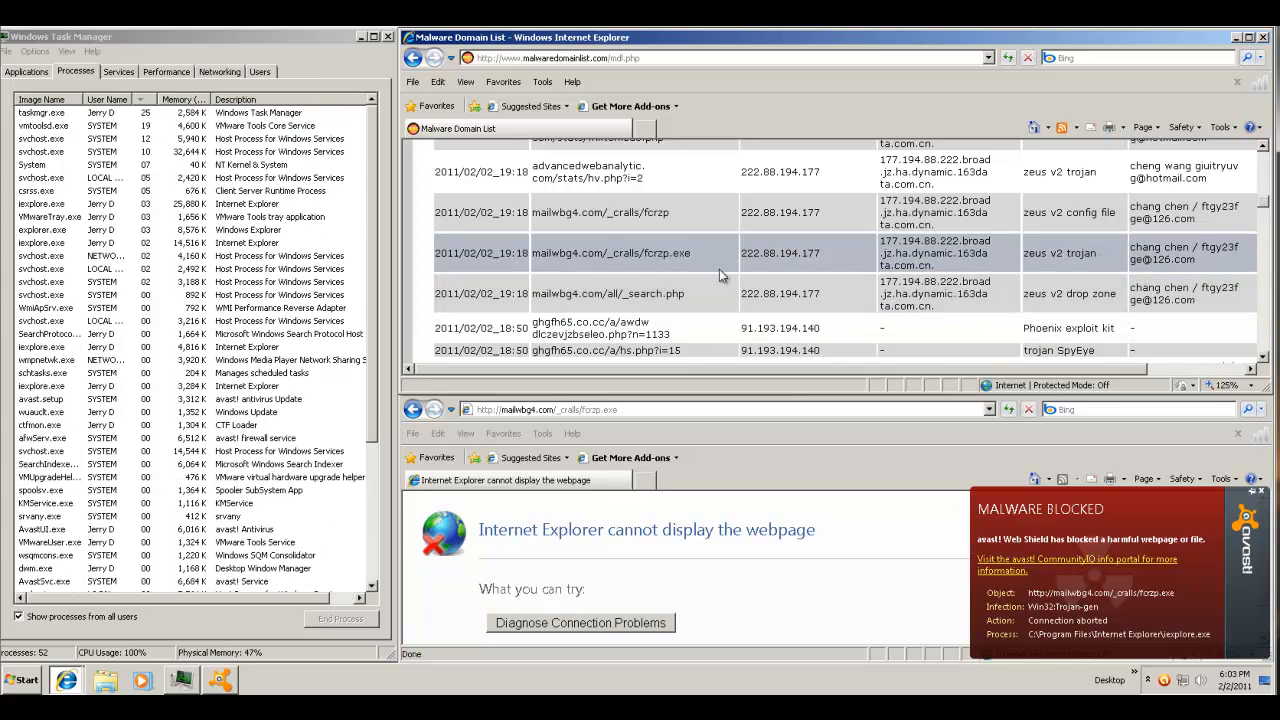
scroll(719, 269, down, 1)
scroll(722, 267, down, 1)
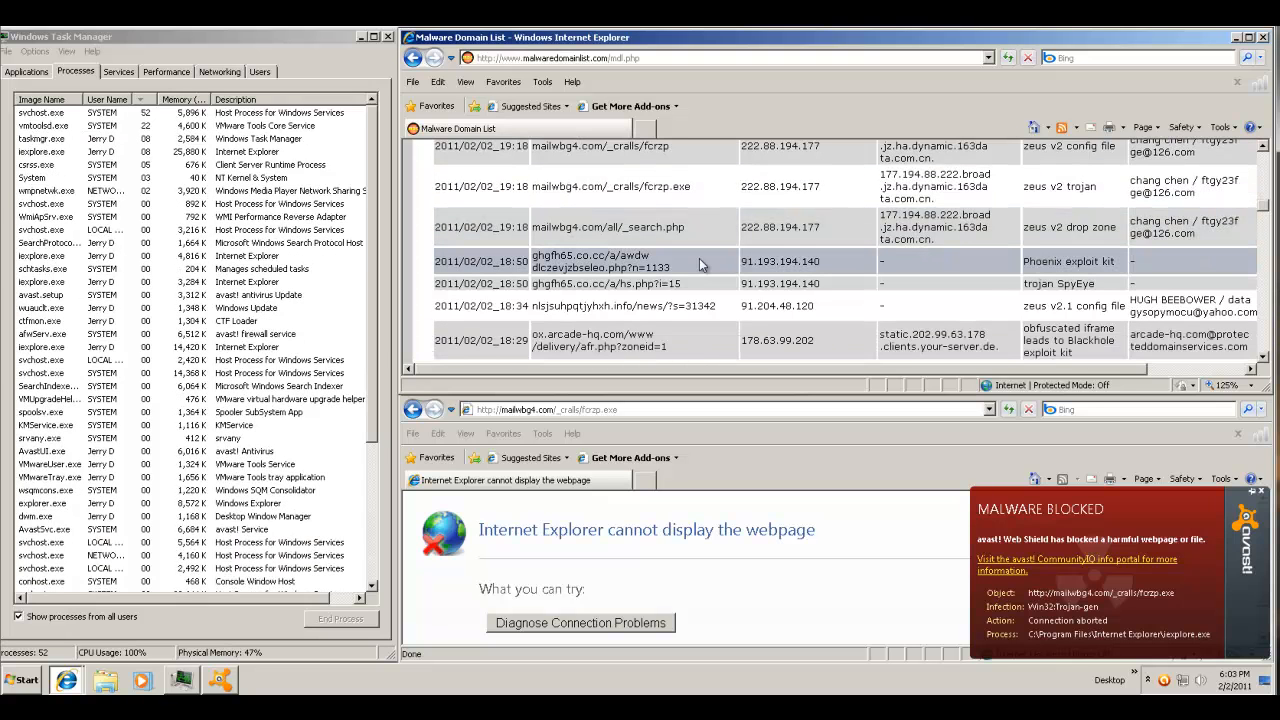
triple_click(679, 272)
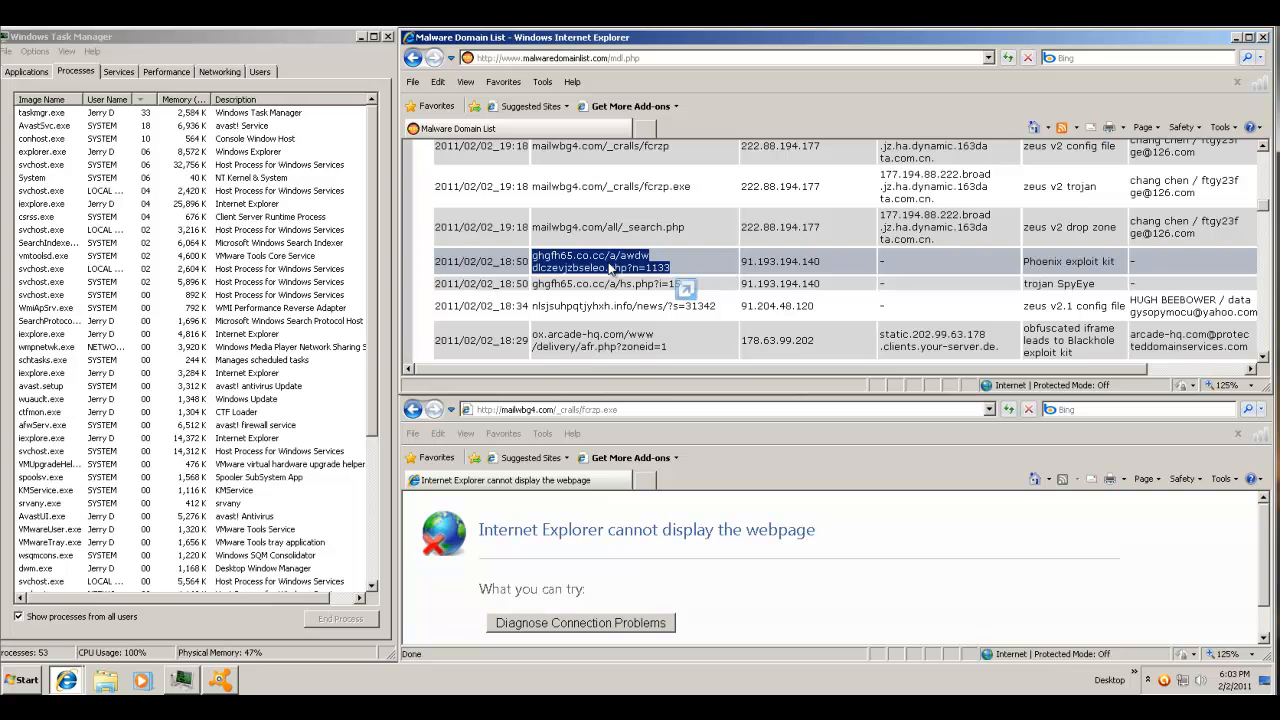
right_click(613, 268)
click(645, 285)
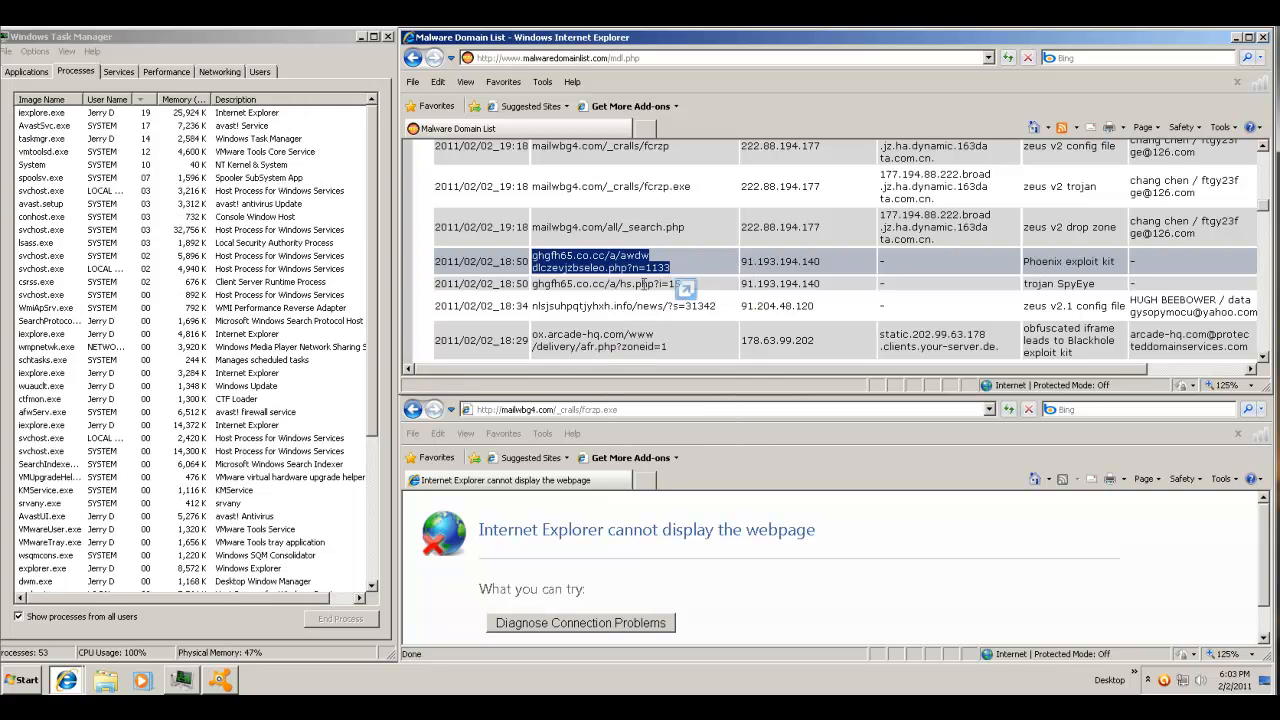
- Replace the second browser window's address with the copied ghgfh65.co.cc php?n=1133 link and load it
click(621, 57)
right_click(627, 58)
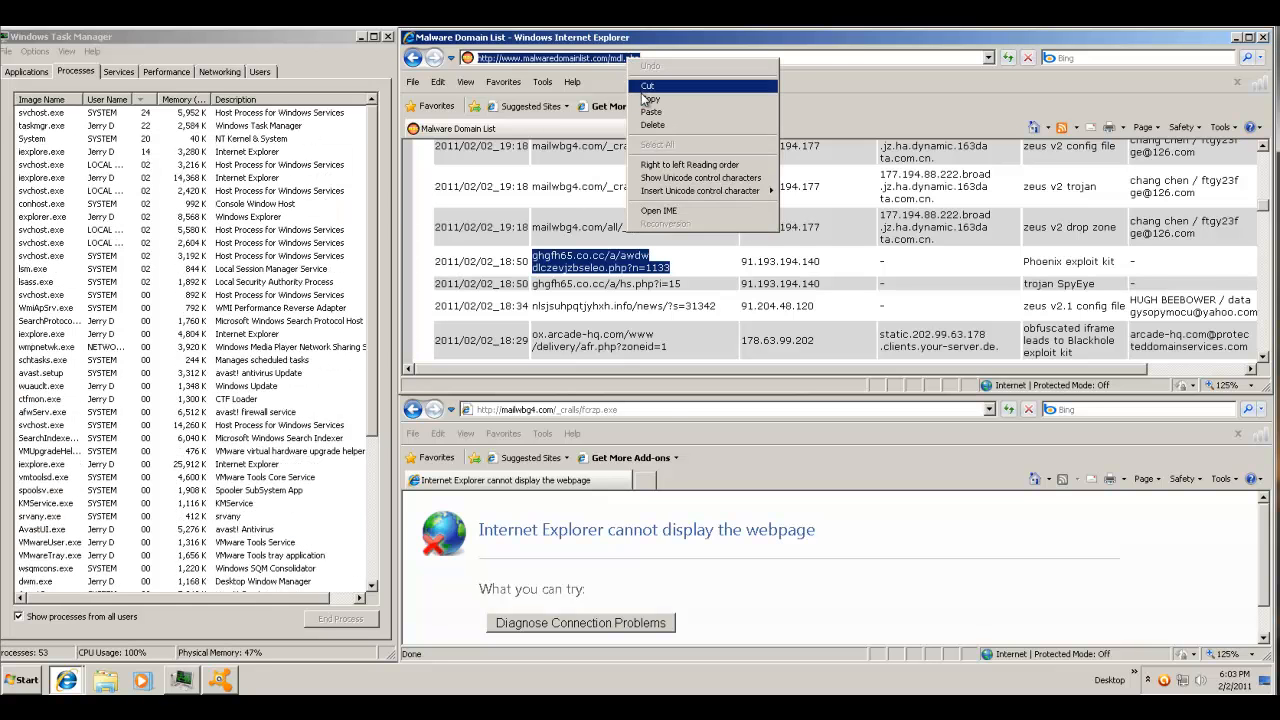
click(600, 410)
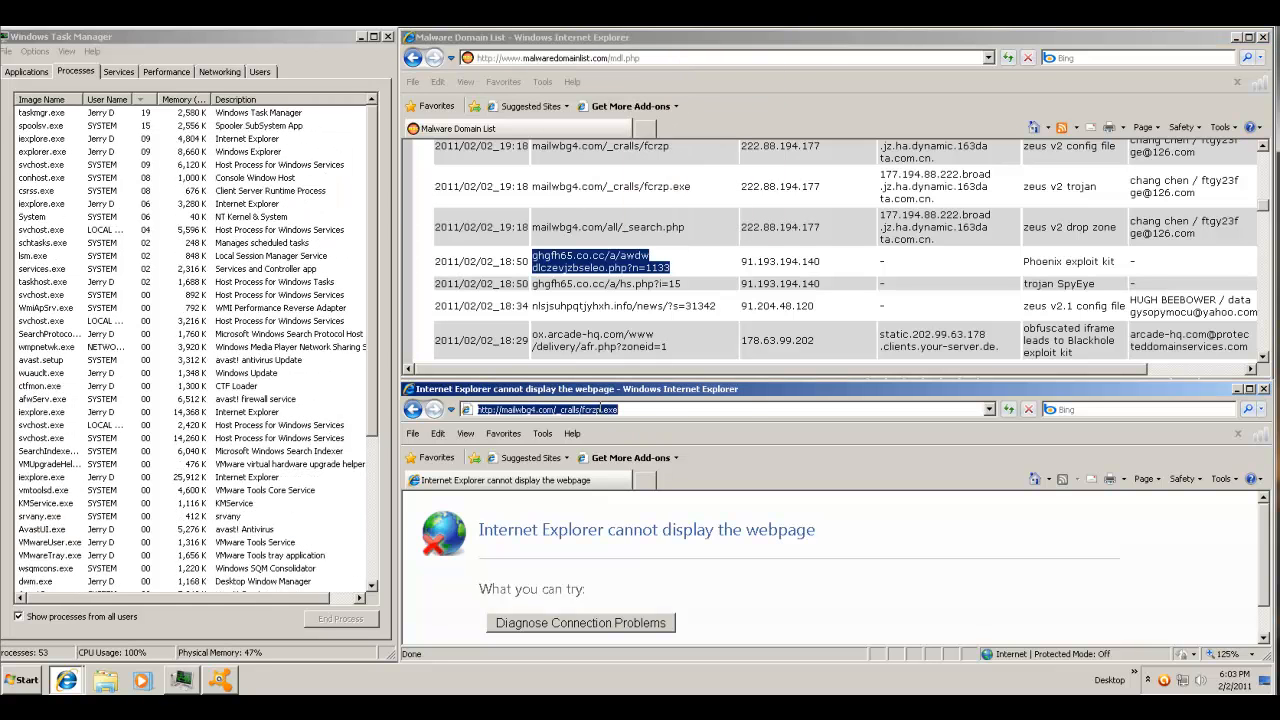
right_click(632, 452)
click(636, 460)
key(Return)
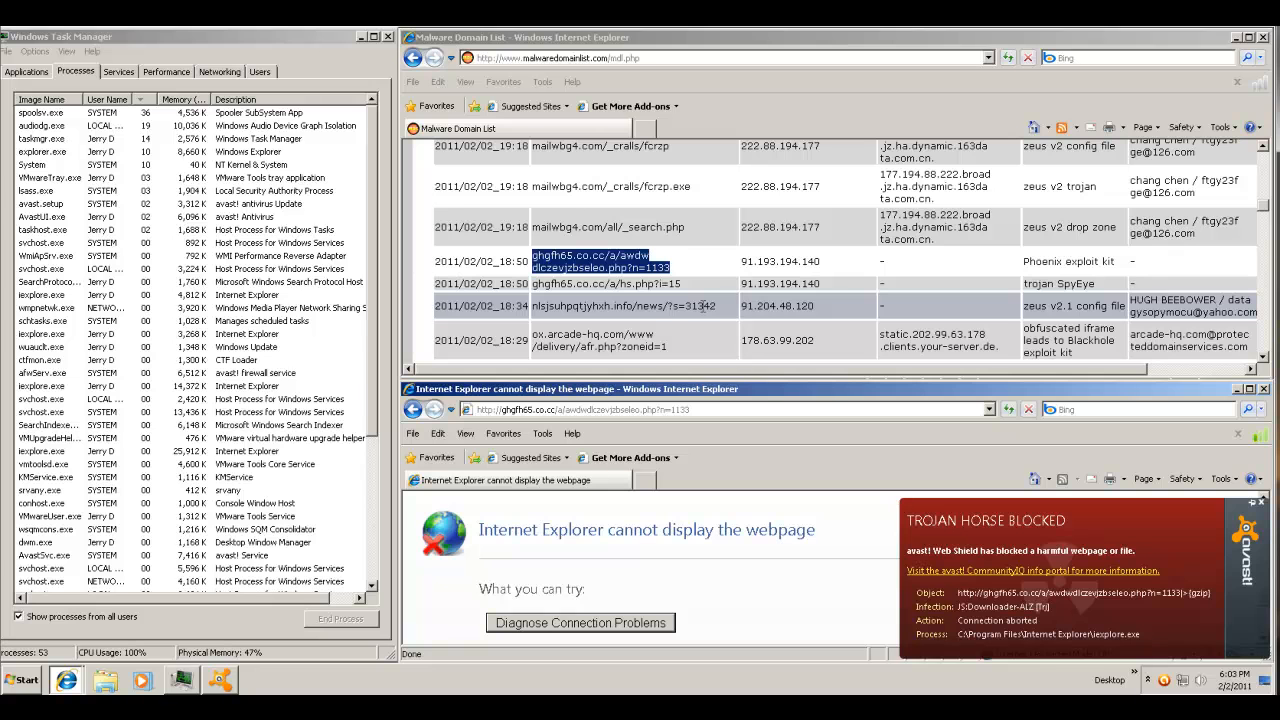
- Copy the trojan SpyEye address ghgfh65.co.cc/a/hs.php?i=15 from the Malware Domain List
click(677, 284)
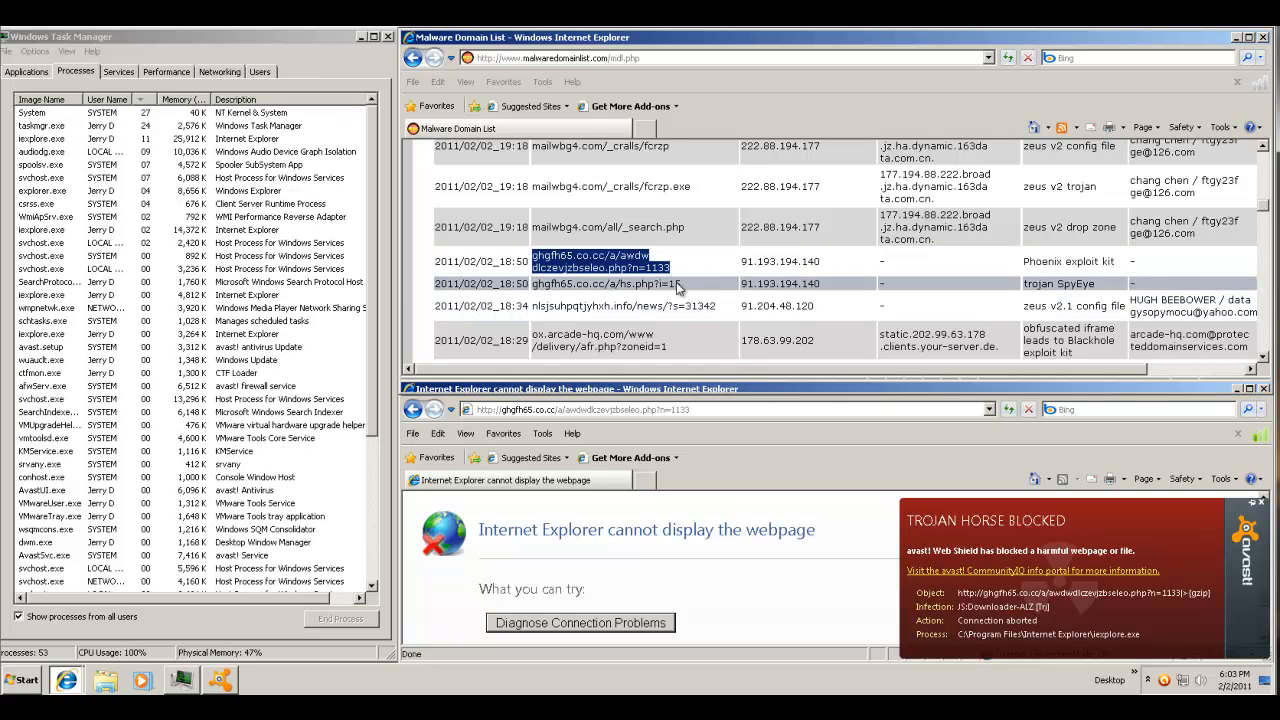
click(676, 284)
click(680, 286)
click(674, 287)
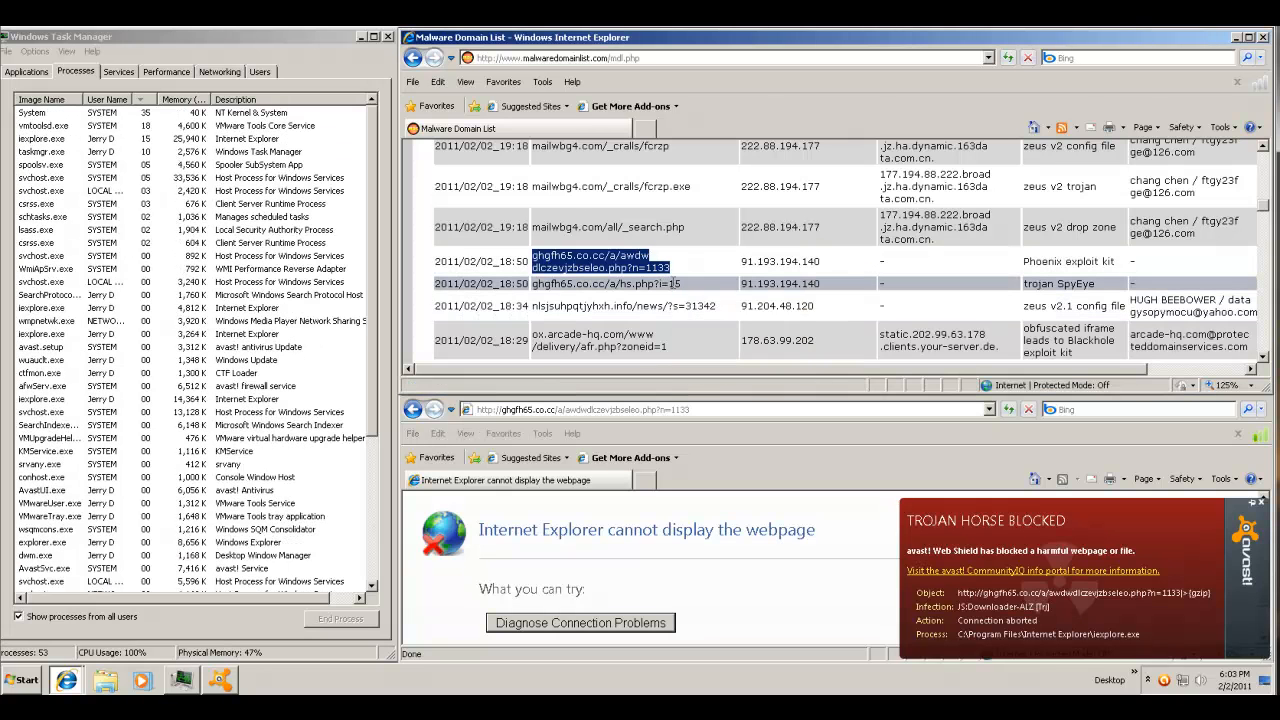
triple_click(673, 287)
right_click(674, 287)
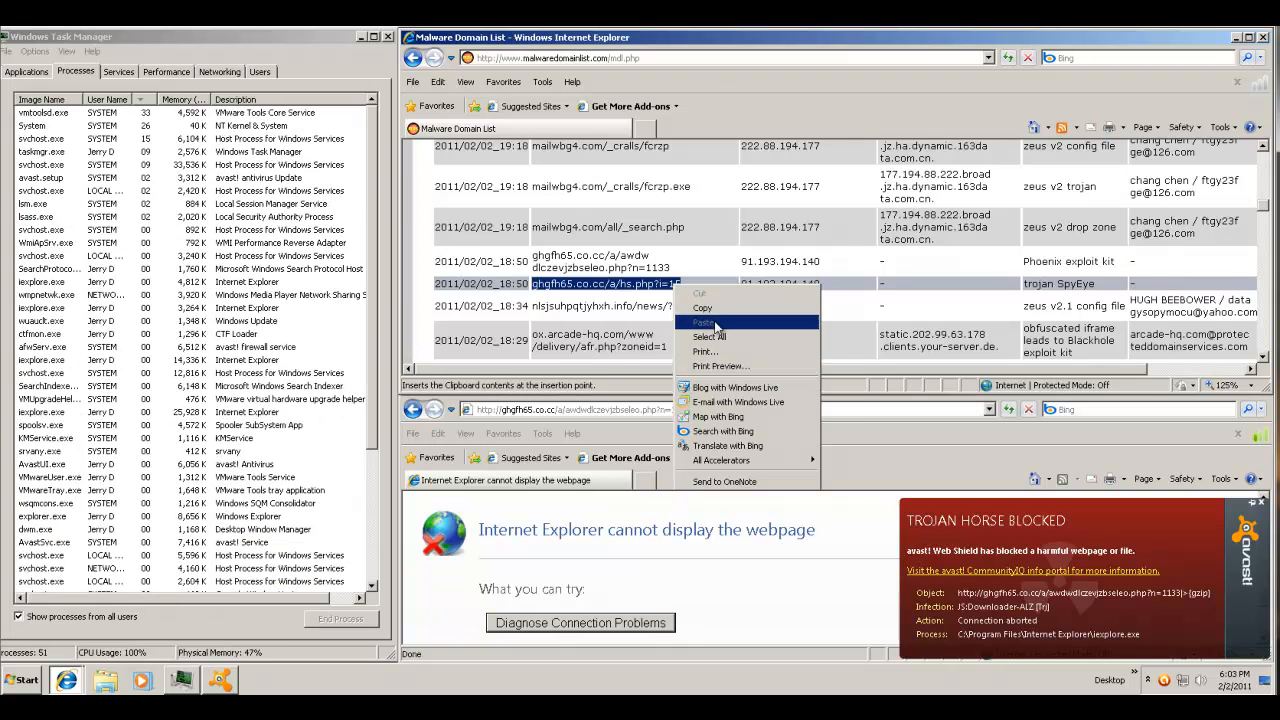
click(715, 309)
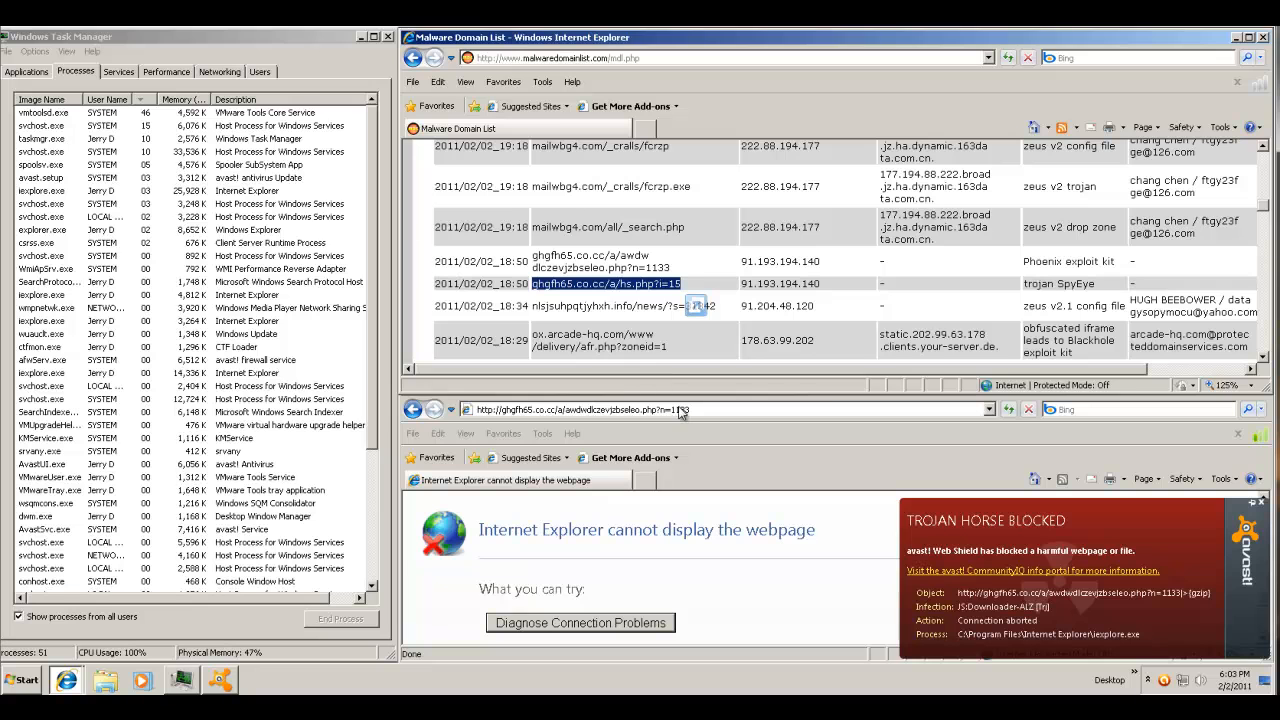
- Replace the second browser window's address with the copied ghgfh65.co.cc hs.php?i=15 link and load it
click(683, 410)
right_click(680, 409)
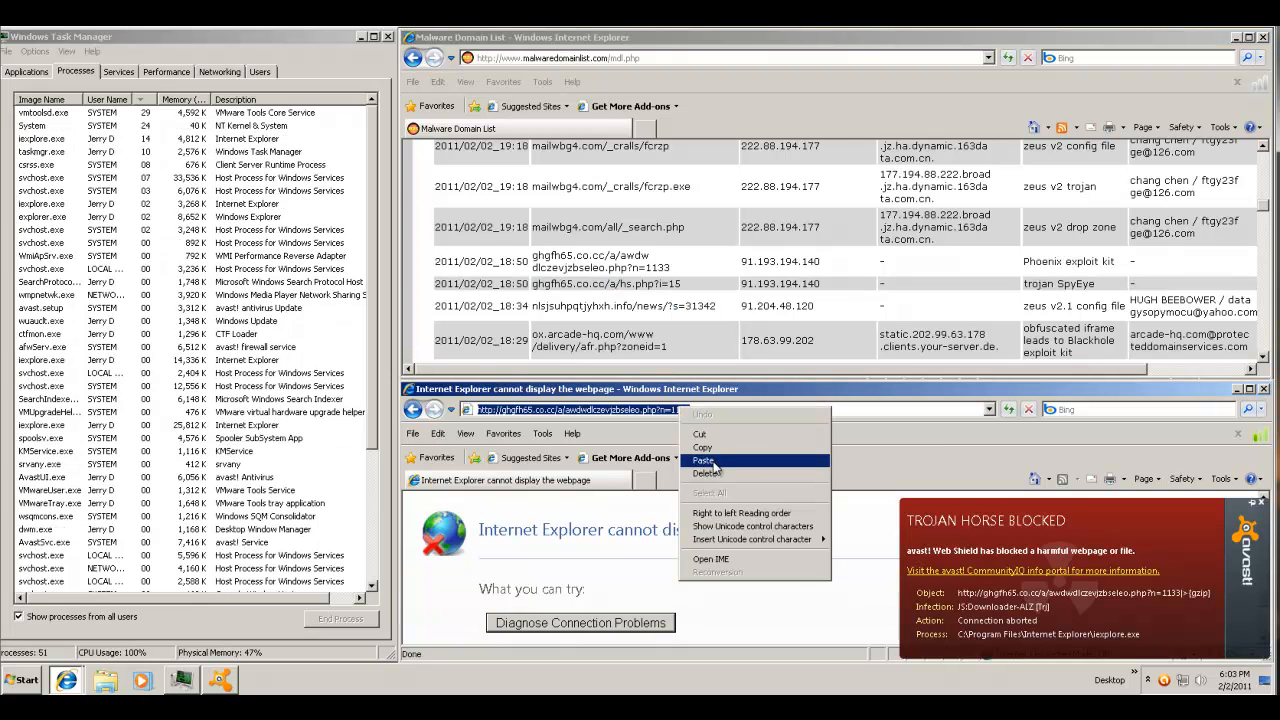
click(713, 461)
key(Return)
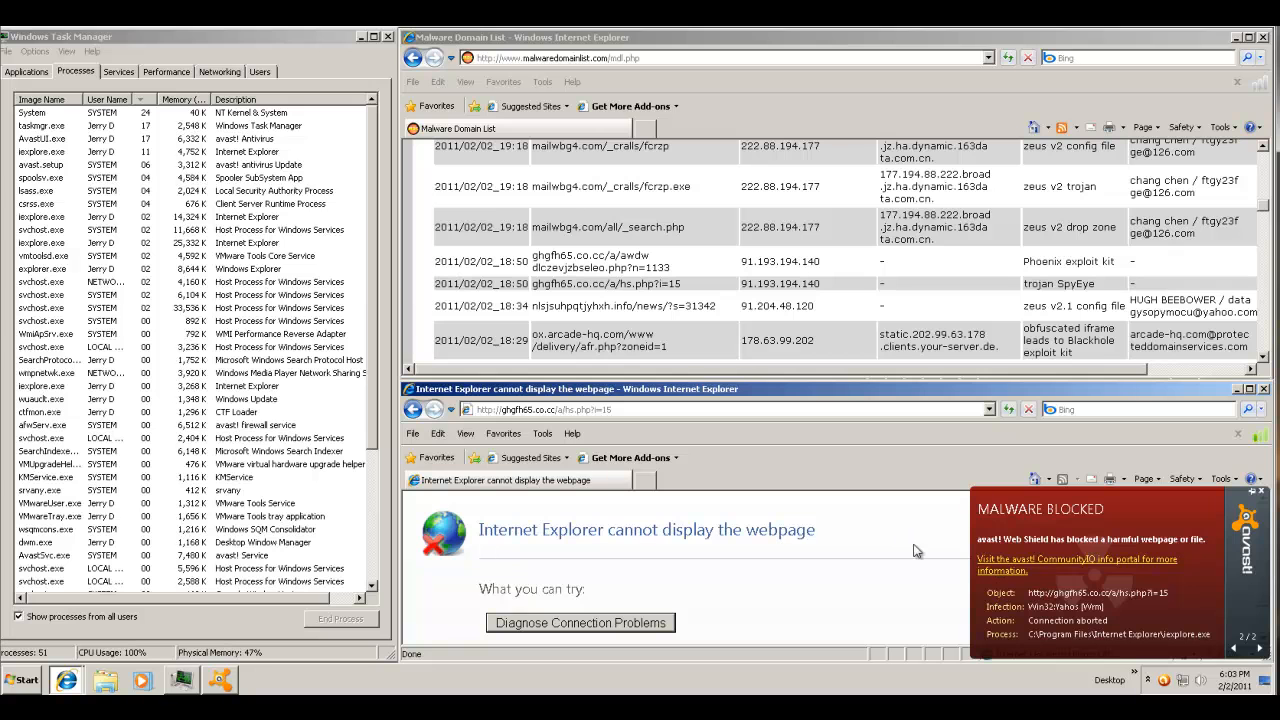
- Copy the Blackhole exploit kit address pey2.co.cc/imgurlf.php?hl=cecbc53ab825e39a from the Malware Domain List
click(700, 288)
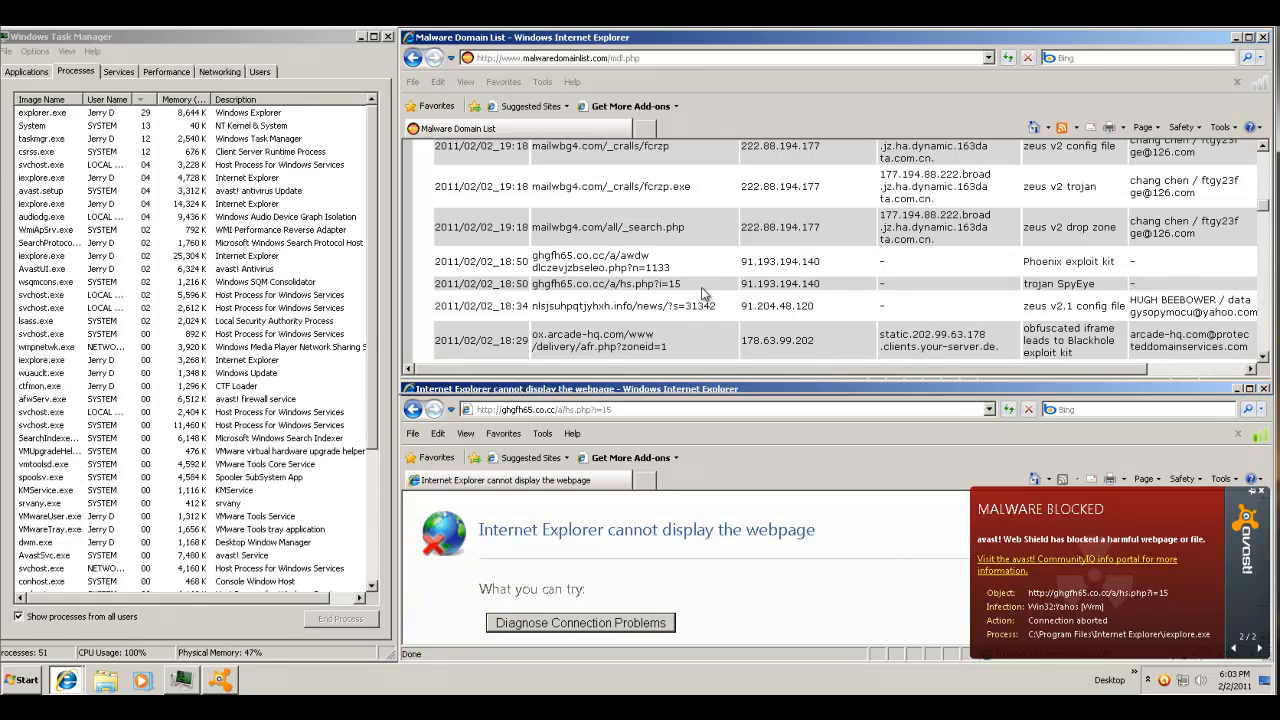
scroll(705, 285, down, 1)
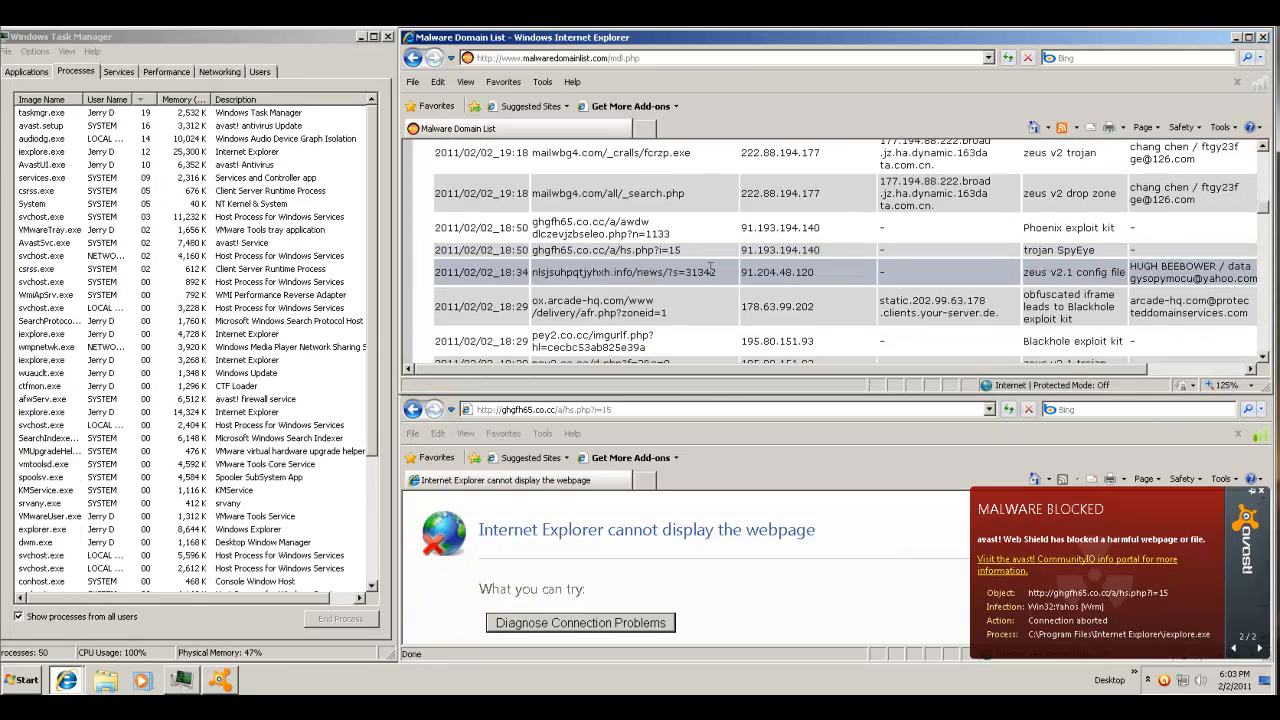
scroll(710, 275, down, 1)
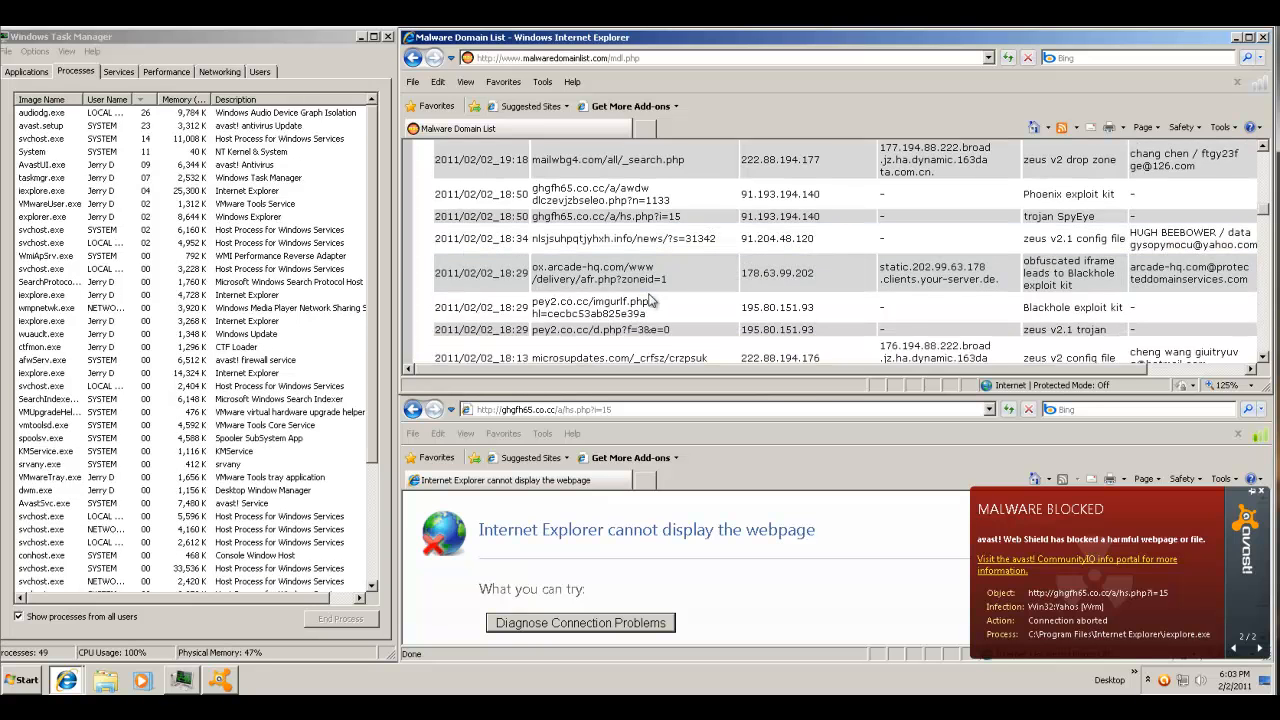
triple_click(641, 307)
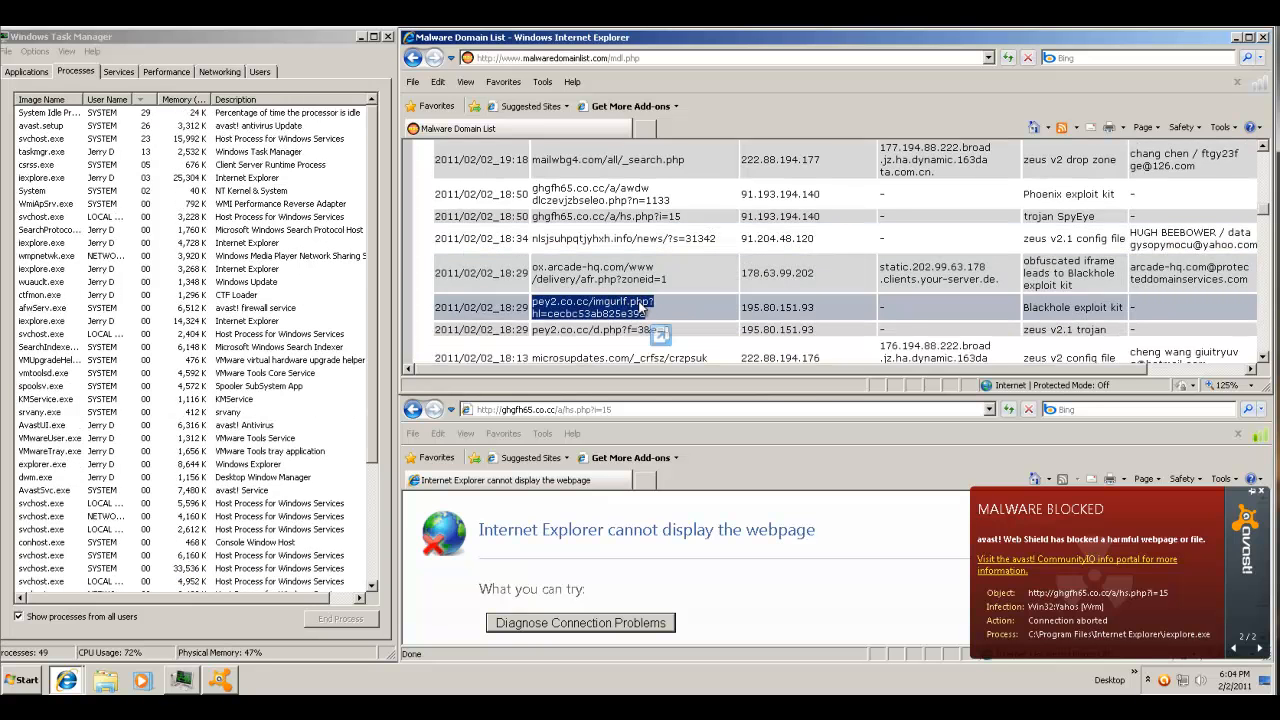
right_click(641, 307)
click(672, 327)
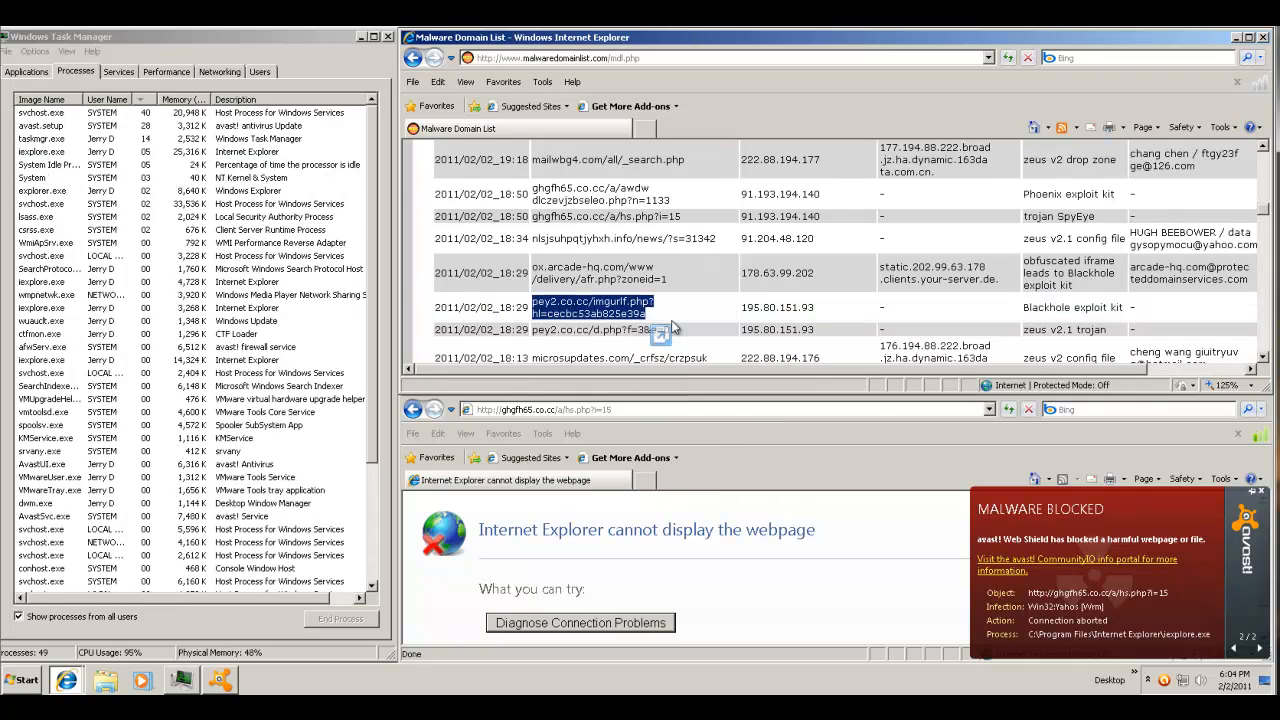
- Replace the second browser window's address with the copied pey2.co.cc imgurlf.php link and load it
click(612, 407)
right_click(610, 406)
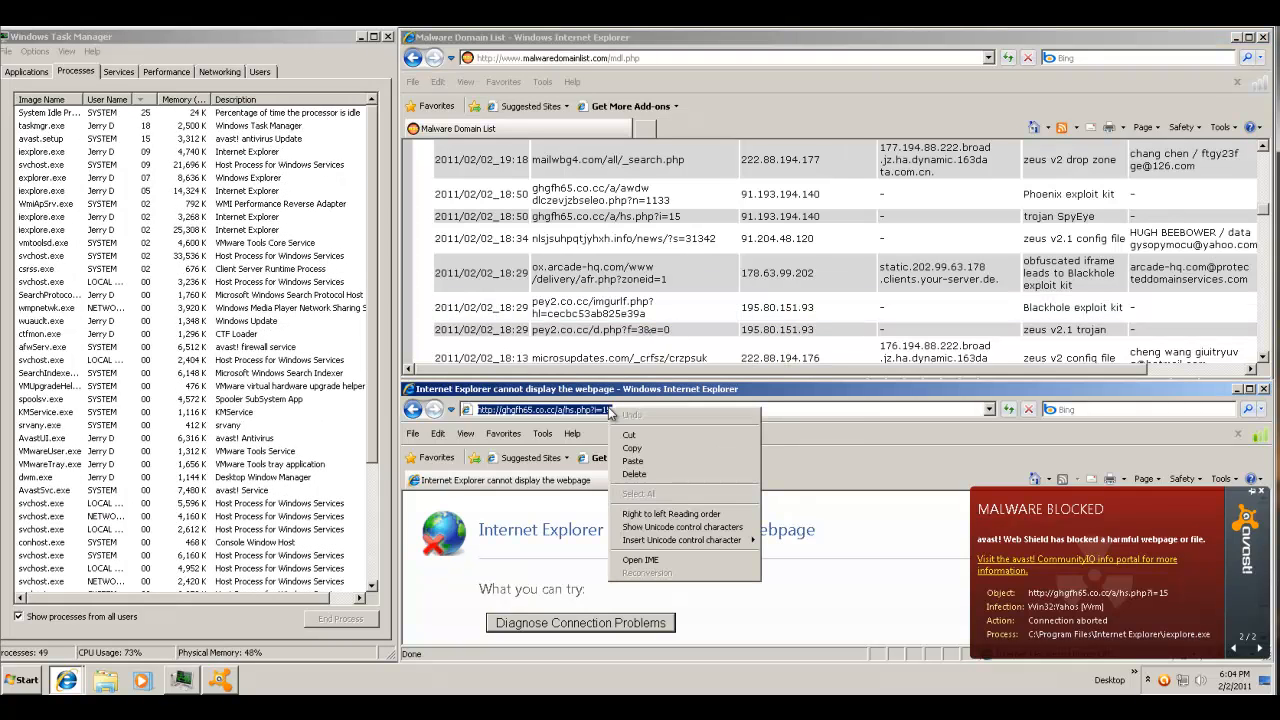
click(633, 461)
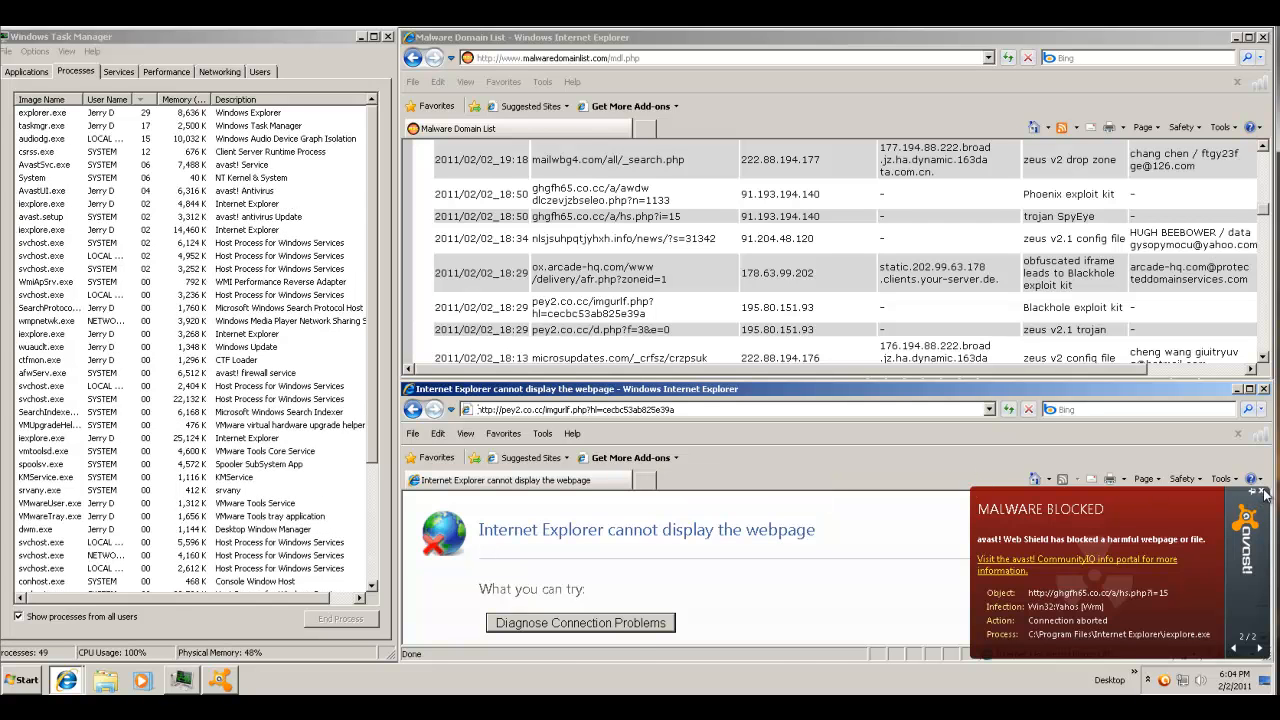
key(Return)
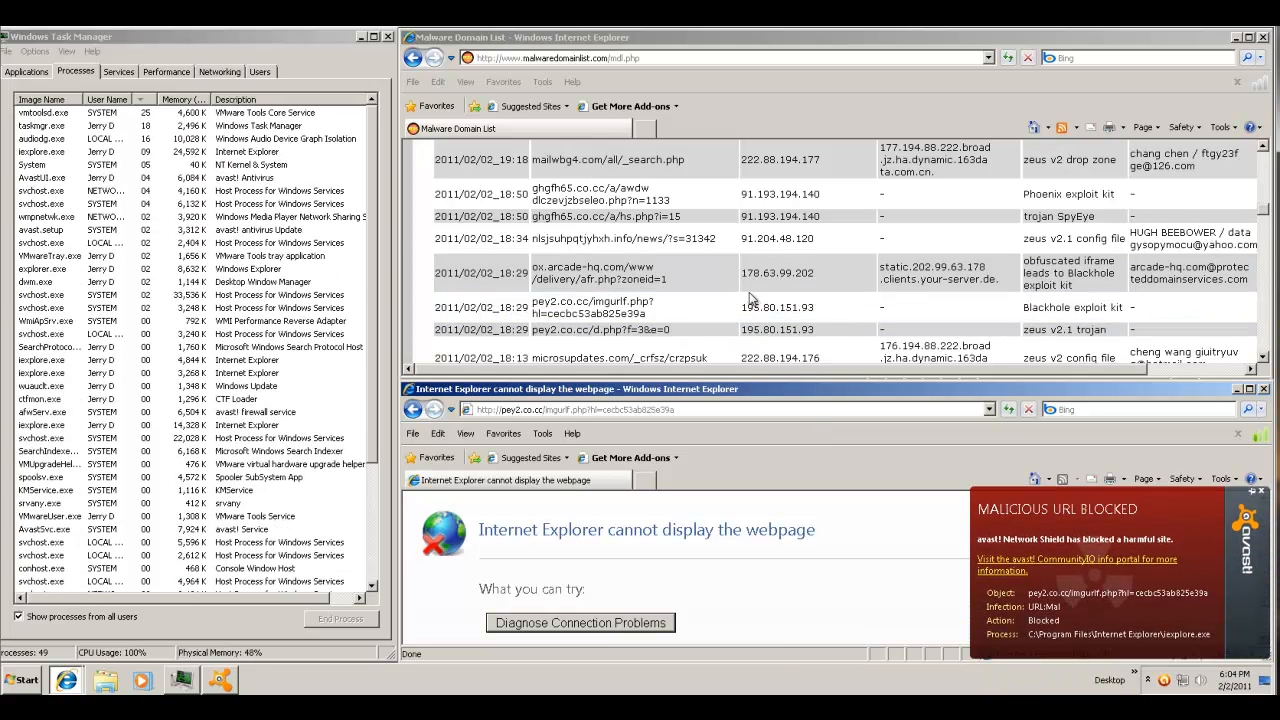
- Copy the zeus v2.1 trojan address pey2.co.cc/d.php?f=3&e=0 from the Malware Domain List
click(674, 329)
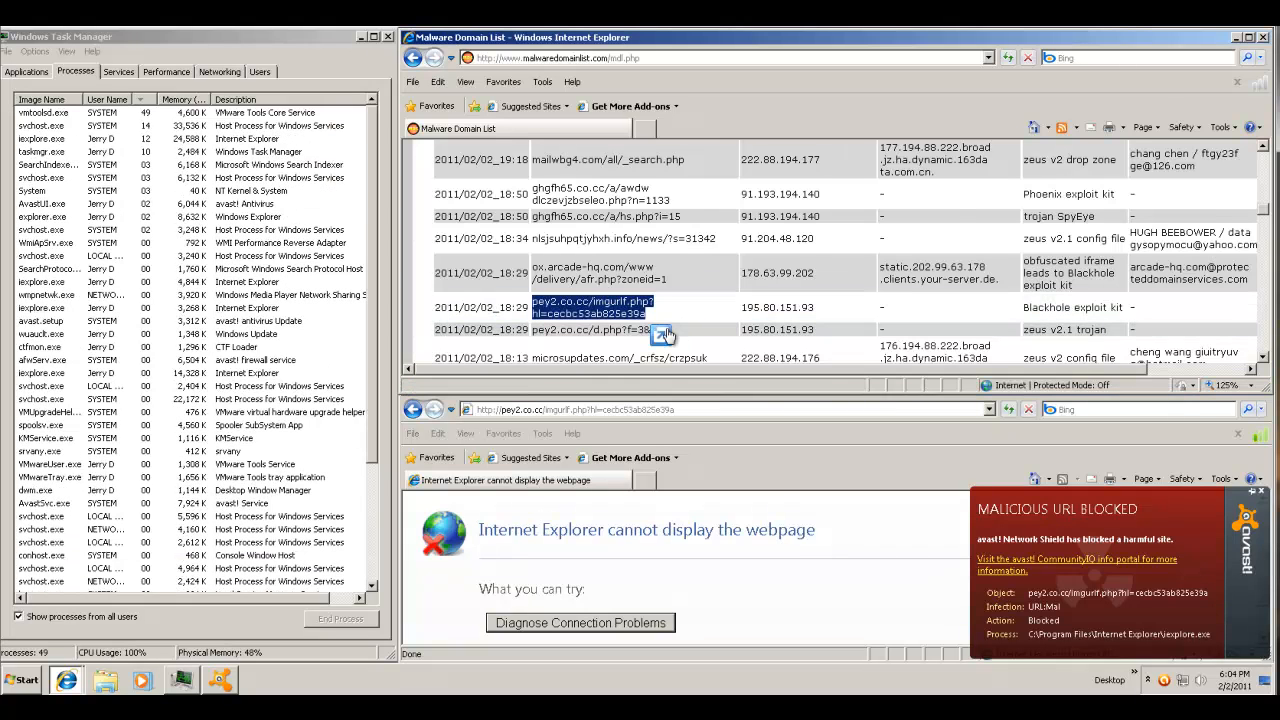
click(672, 331)
click(685, 330)
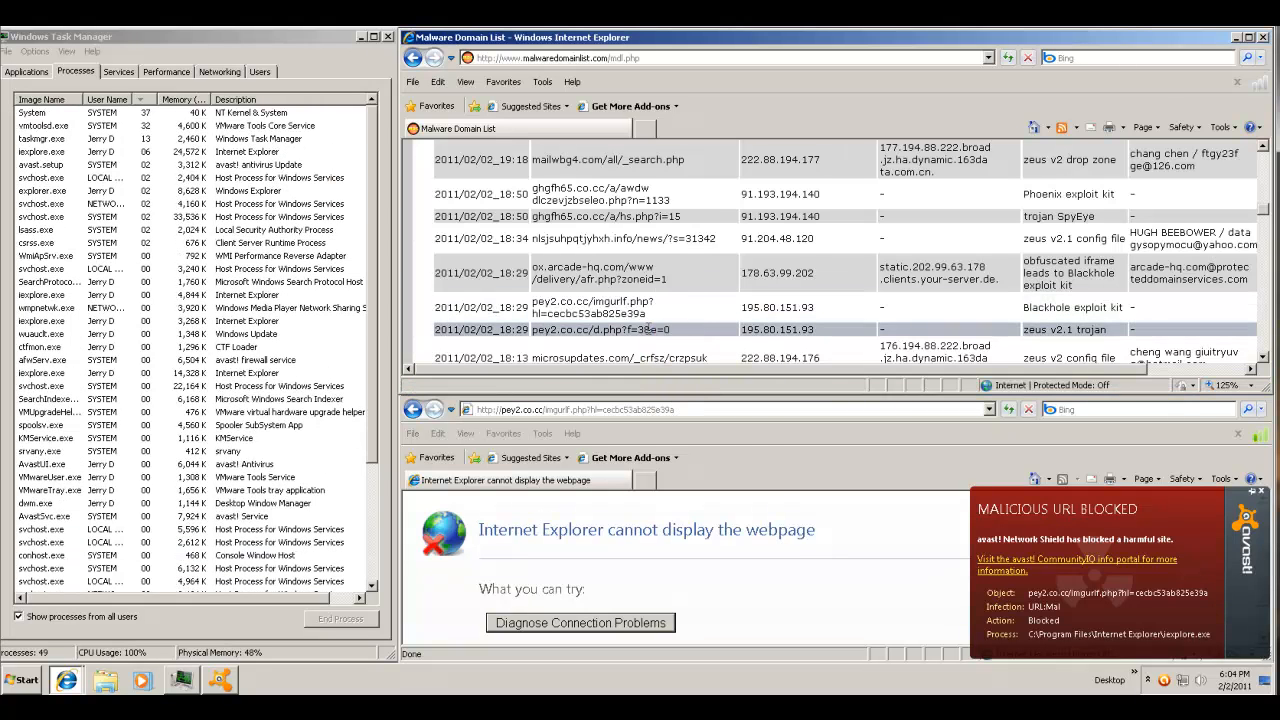
triple_click(652, 330)
right_click(655, 333)
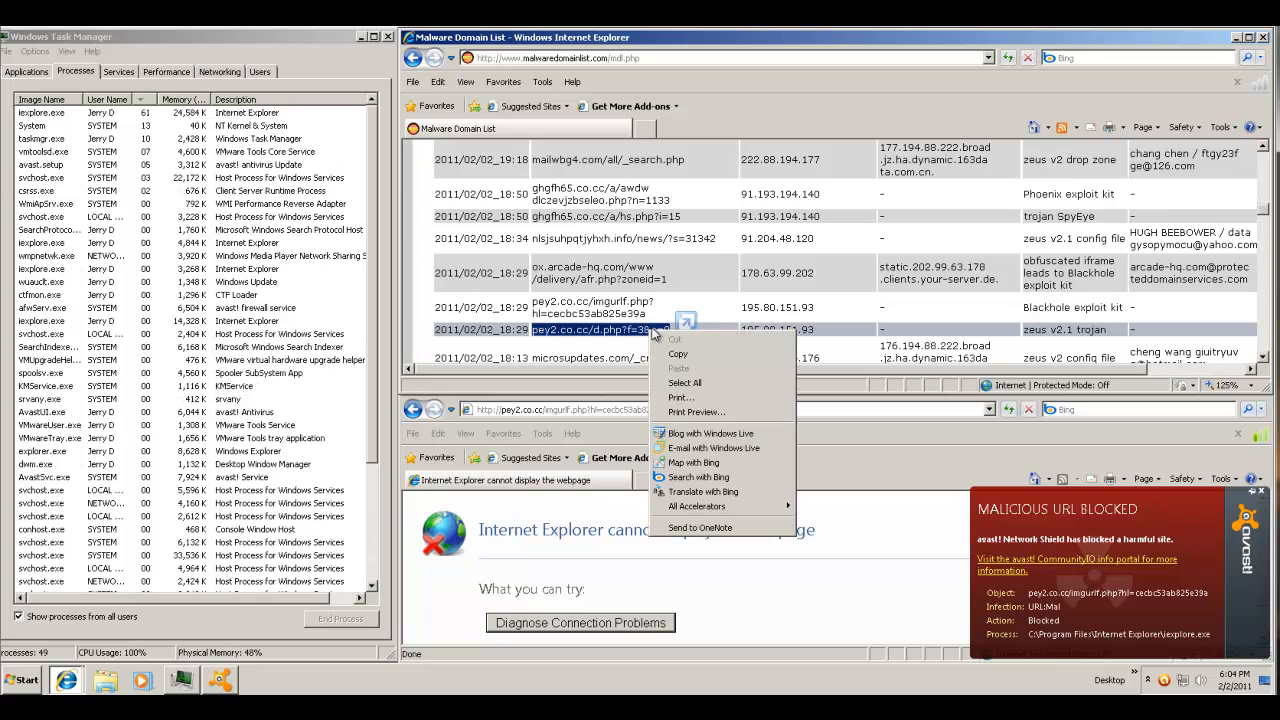
click(678, 354)
- Load the copied pey2.co.cc d.php?f=3&e=0 link in the second browser window and dismiss the avast! alert
click(625, 410)
right_click(671, 410)
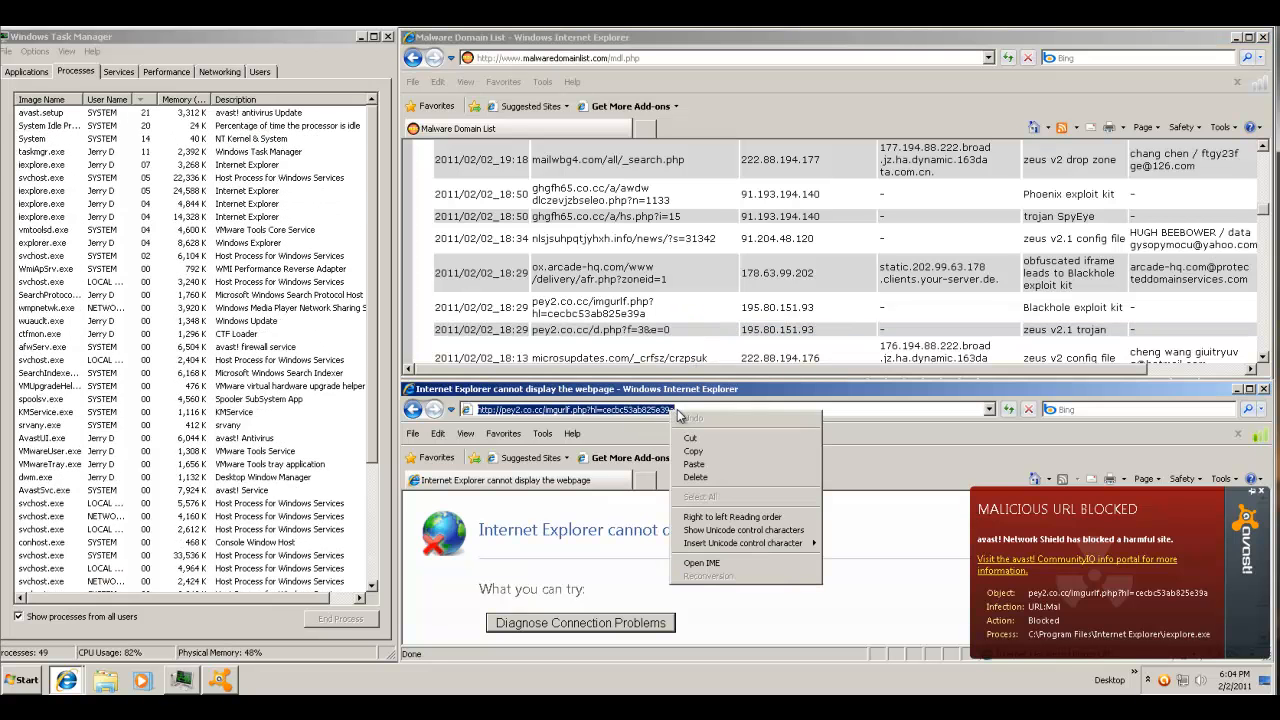
click(695, 463)
key(Return)
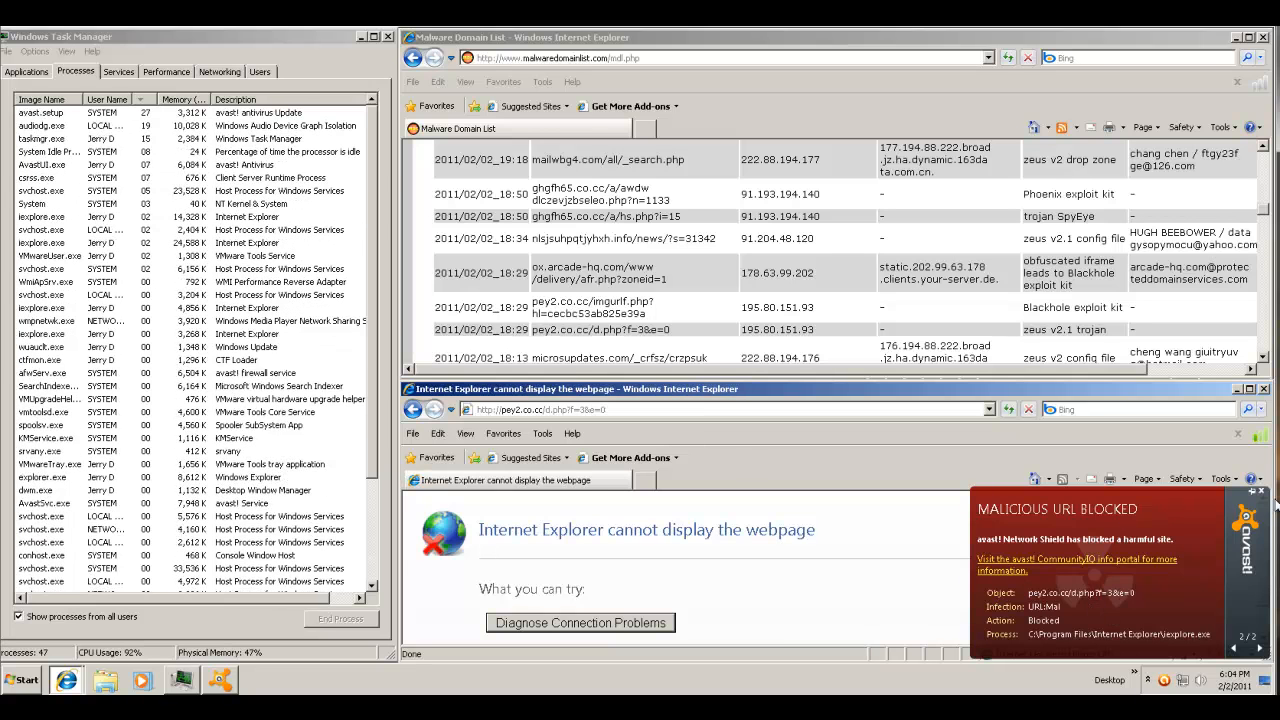
click(1261, 492)
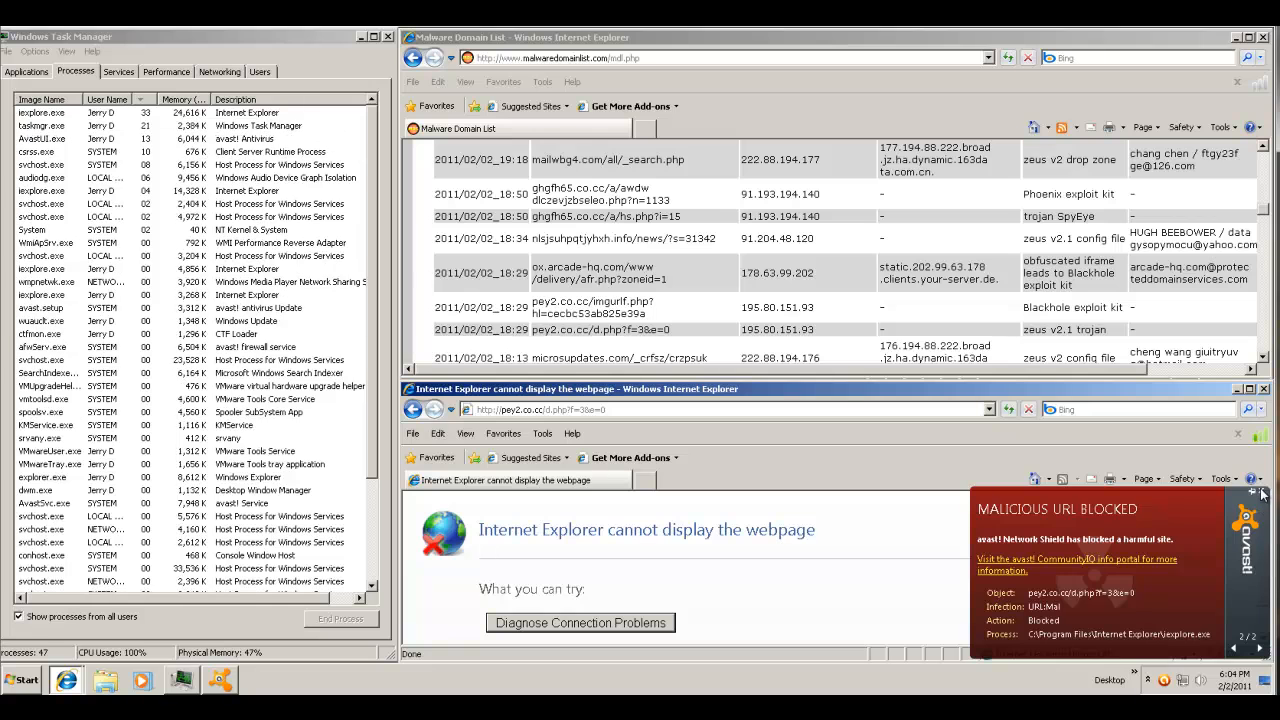
click(712, 326)
scroll(740, 290, down, 2)
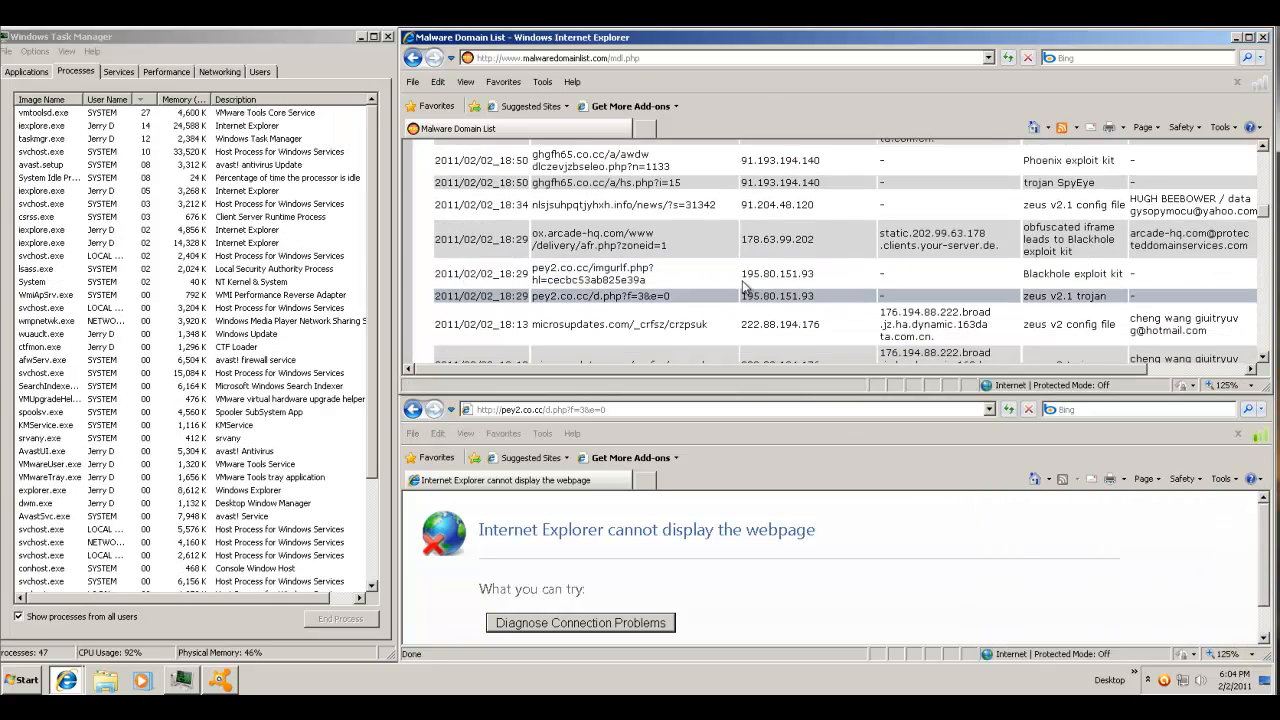
scroll(743, 283, down, 5)
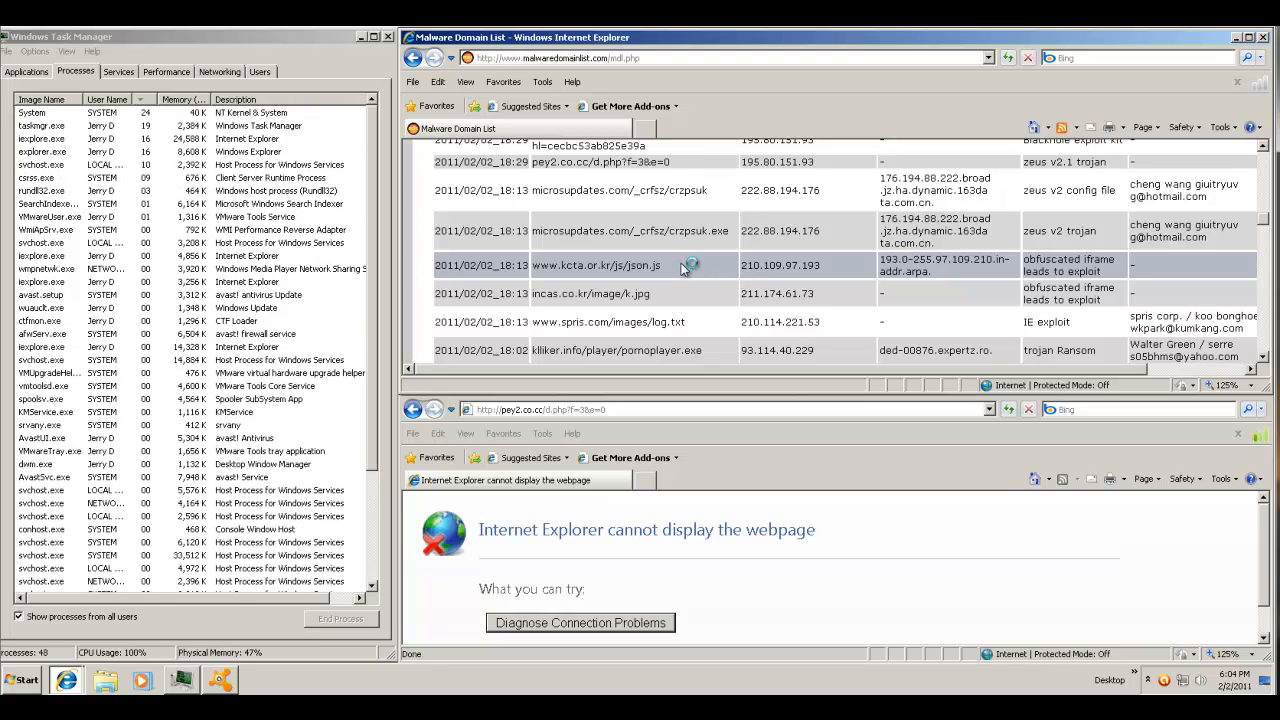
triple_click(651, 322)
right_click(676, 326)
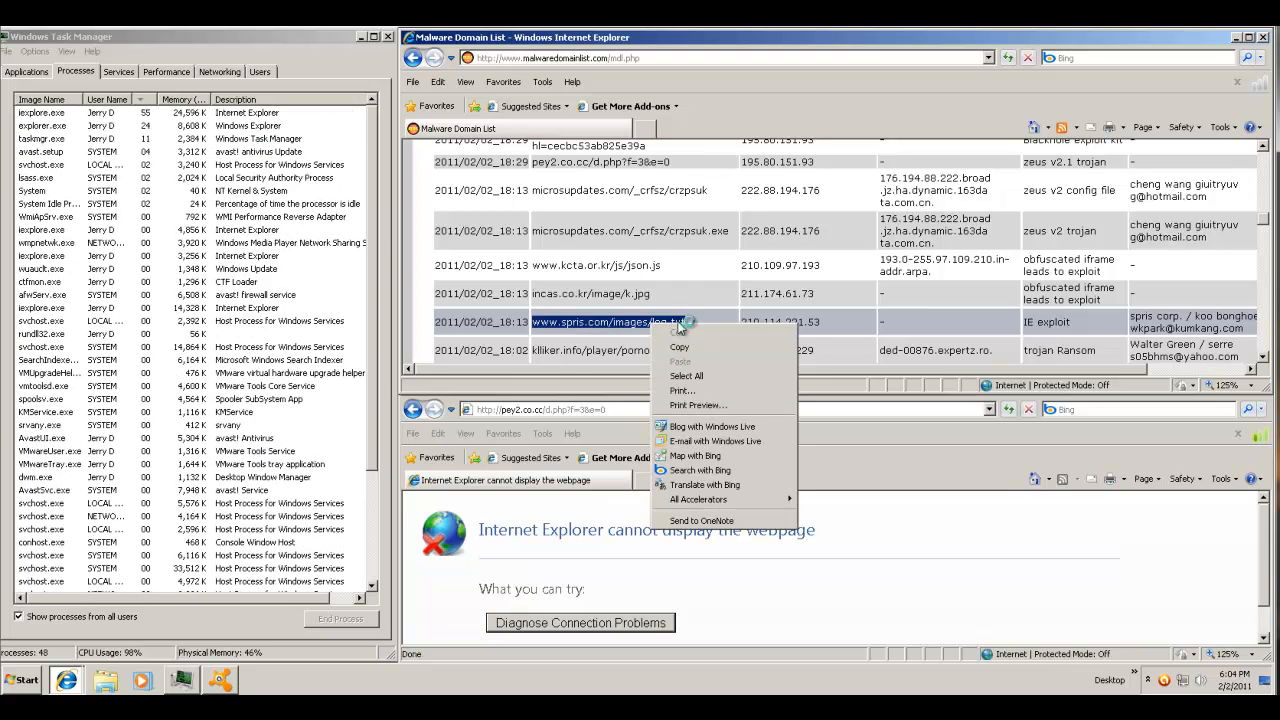
click(710, 346)
click(600, 410)
right_click(601, 410)
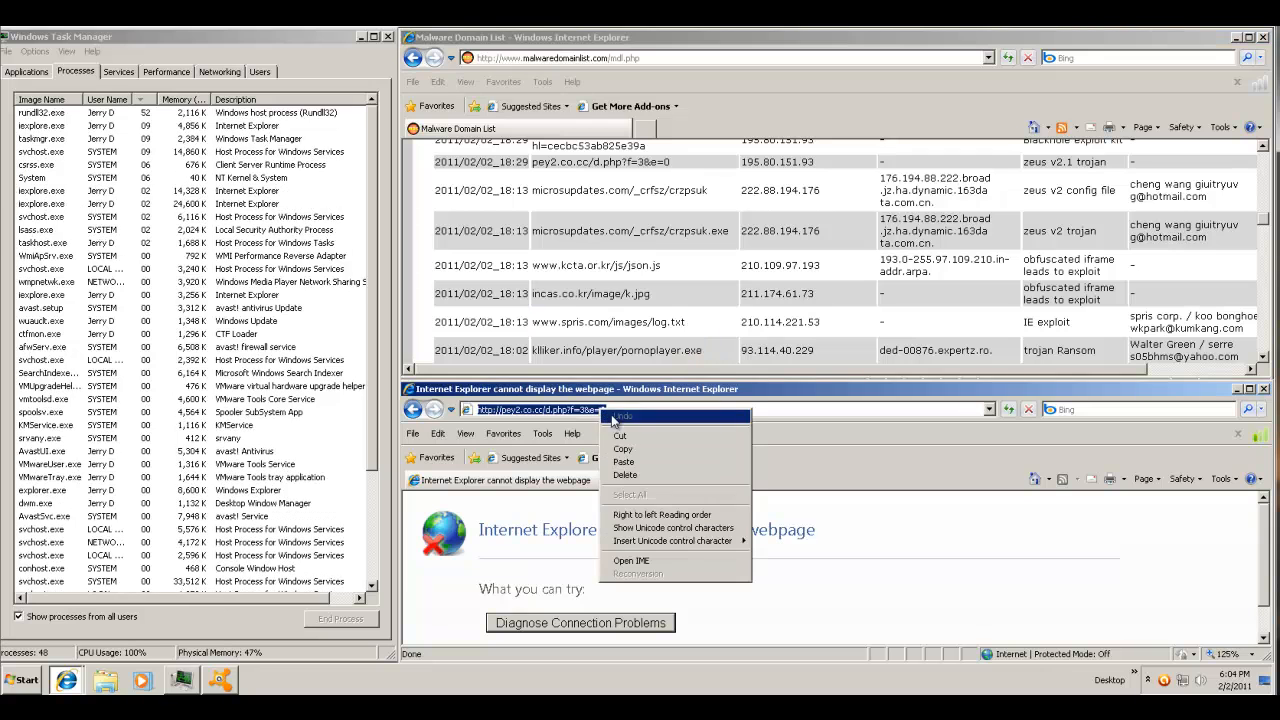
click(650, 462)
key(Return)
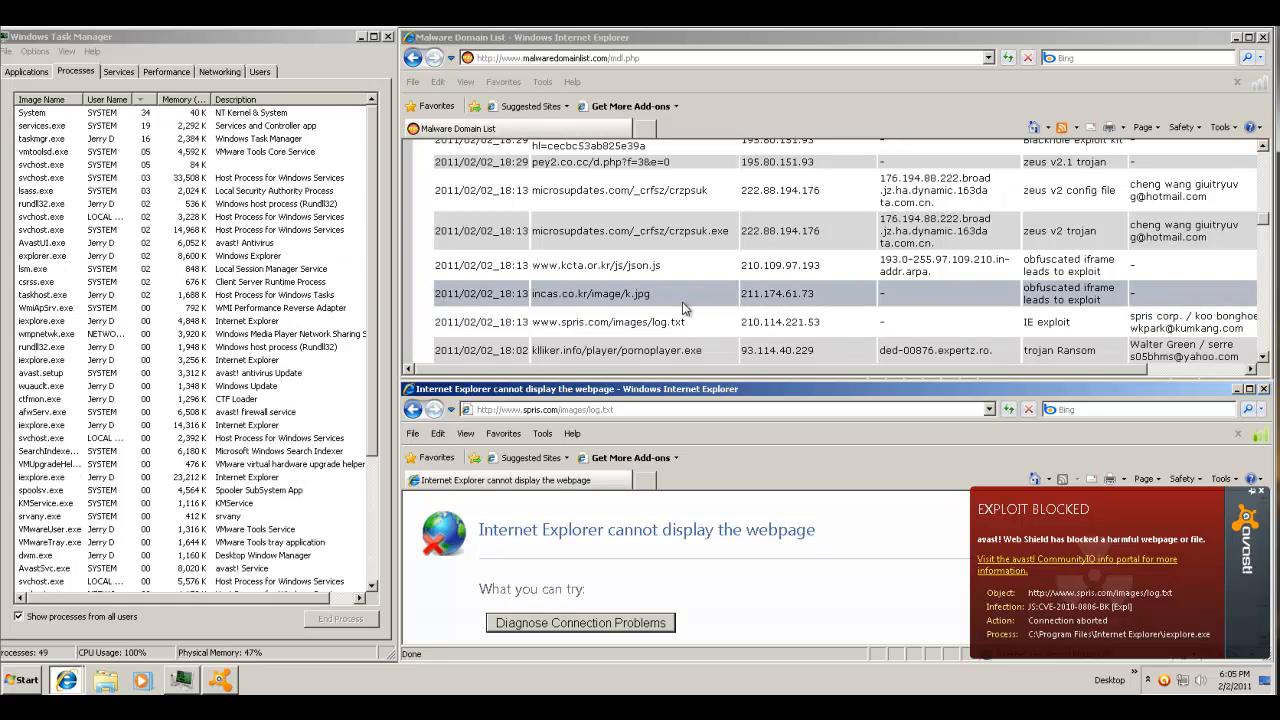
- Copy the trojan Ransom address ending in player/pornoplayer.exe from the Malware Domain List
triple_click(676, 350)
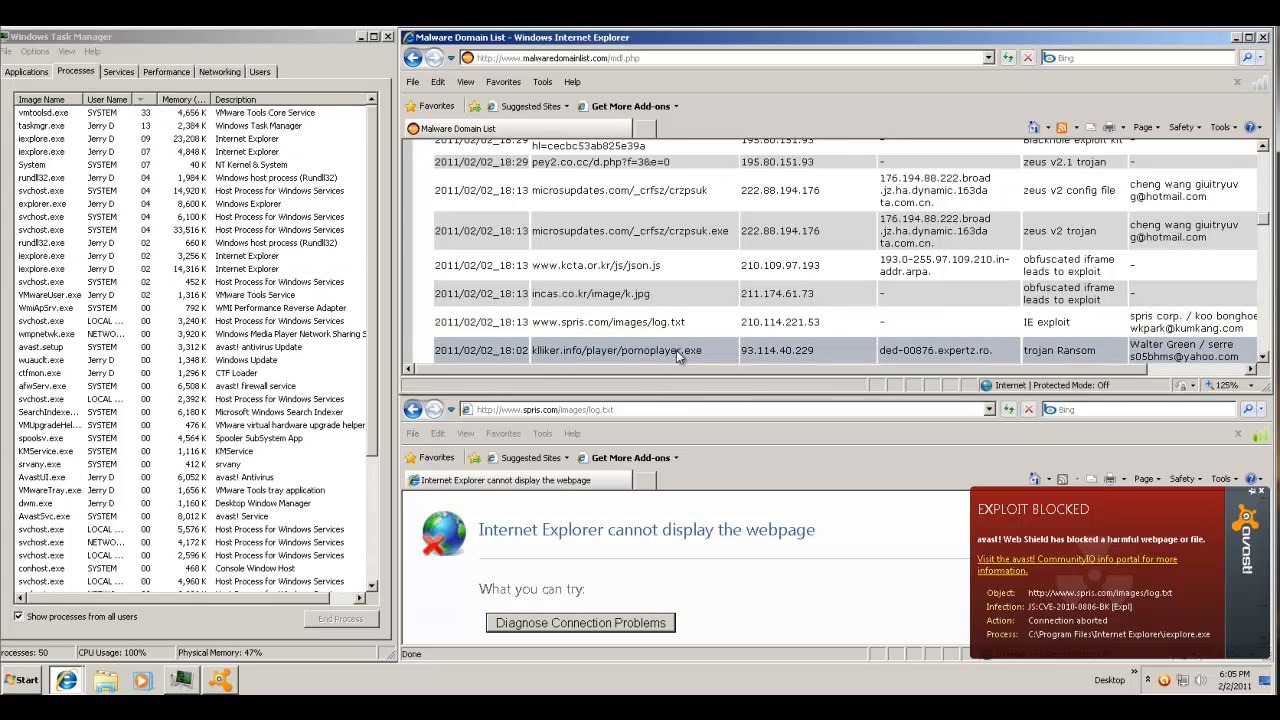
right_click(676, 350)
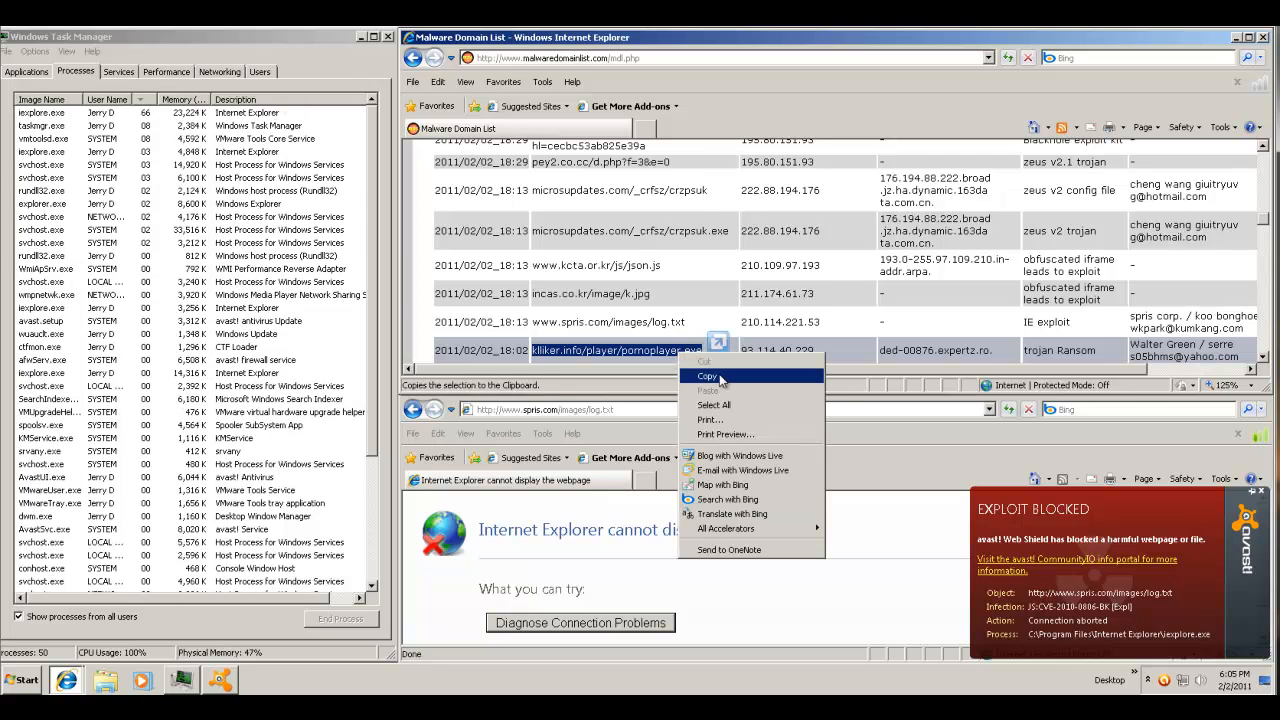
click(689, 384)
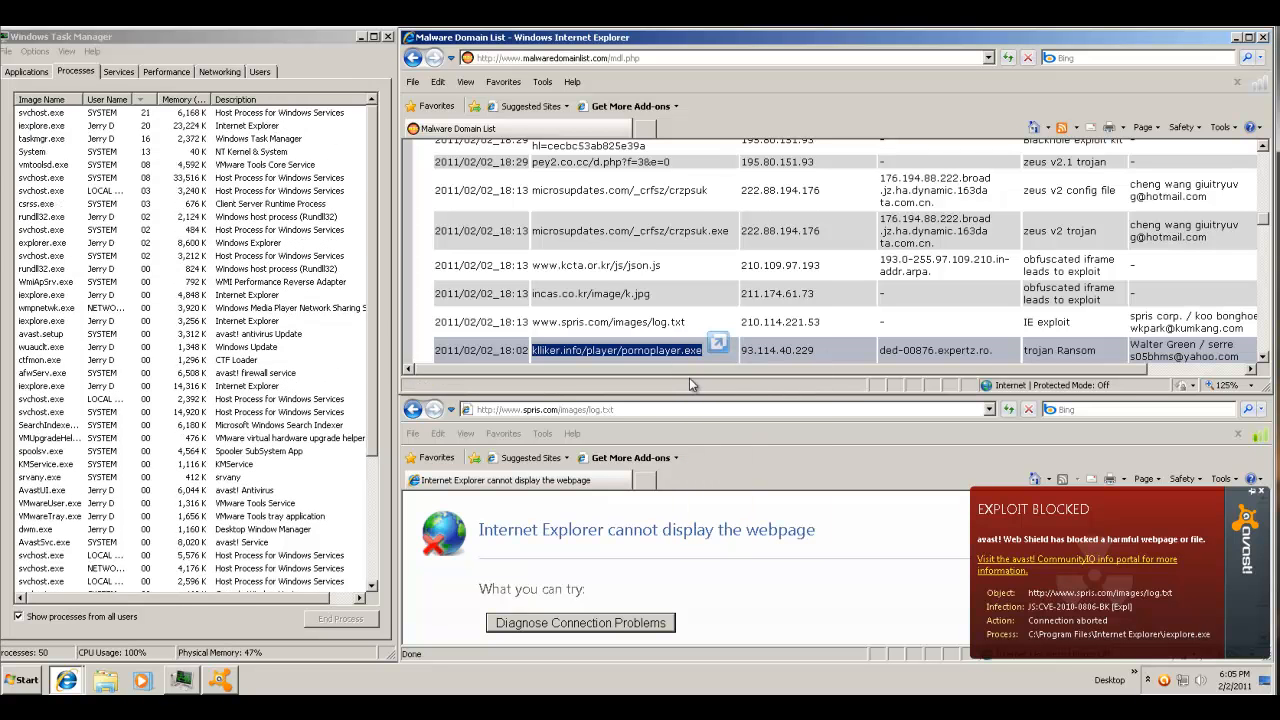
- Dismiss the avast! alert and load the copied pornoplayer.exe link in the second browser window
click(620, 410)
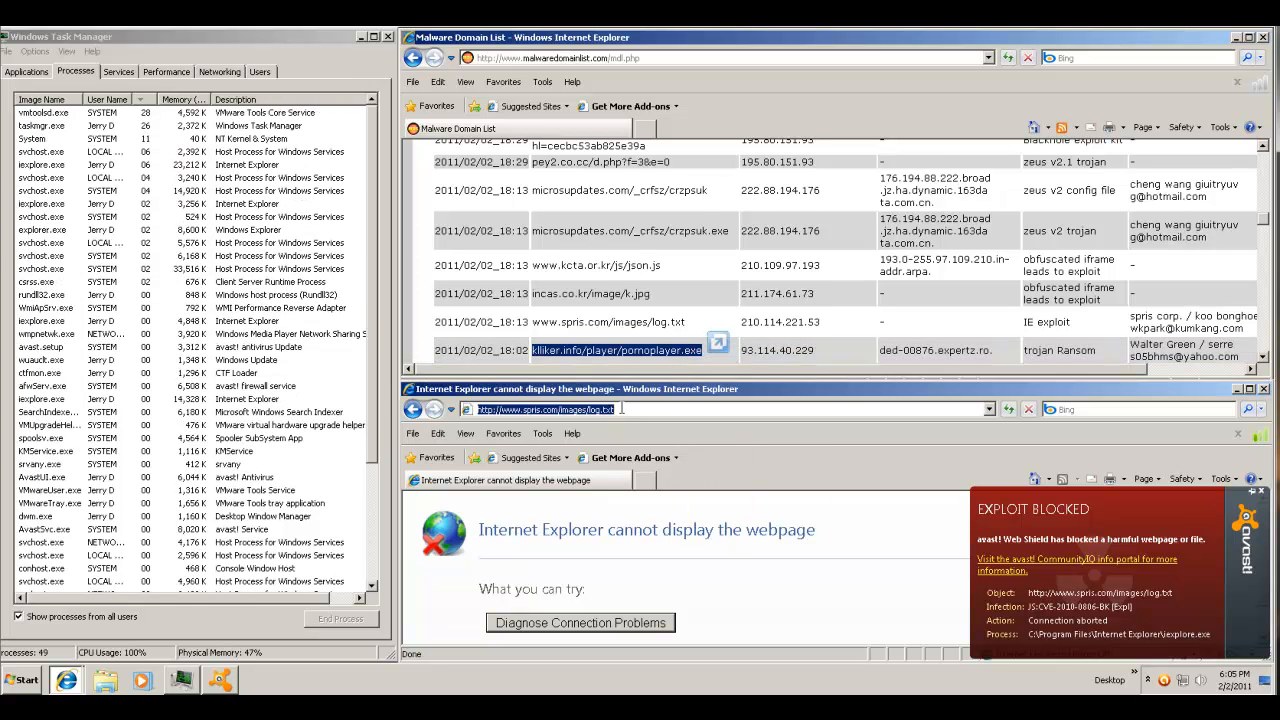
click(1262, 492)
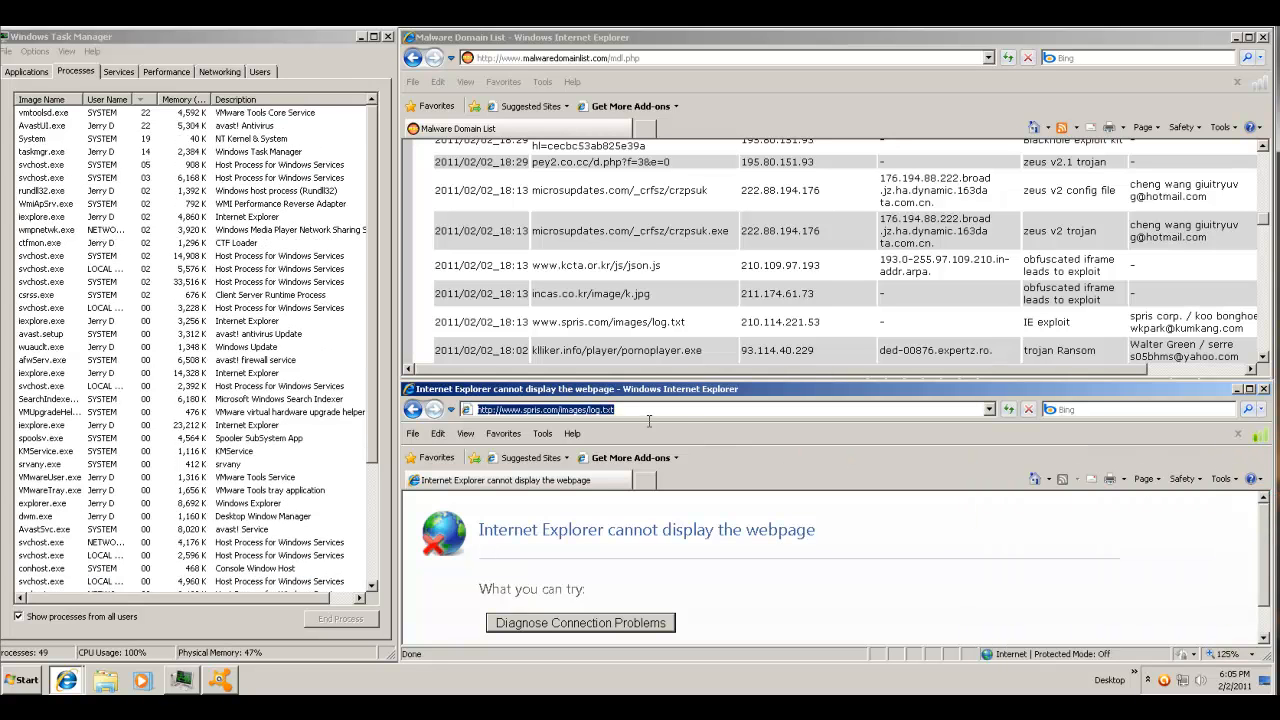
right_click(613, 410)
click(684, 466)
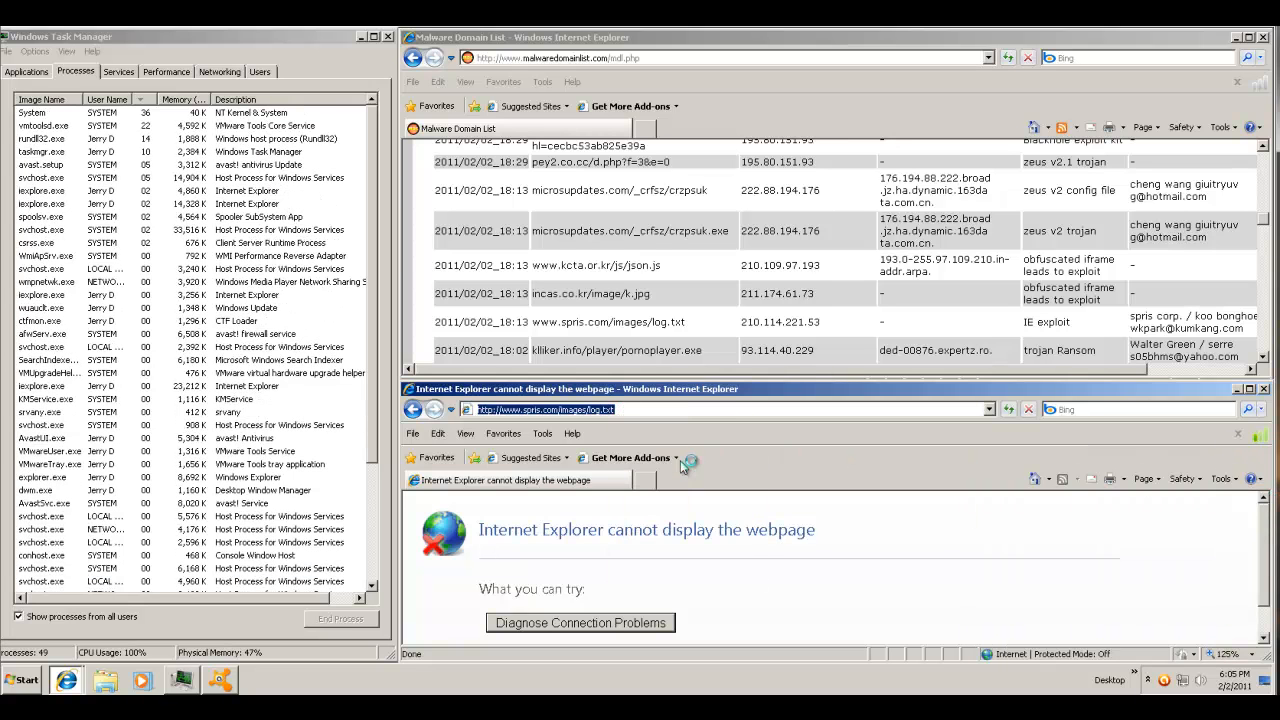
key(Return)
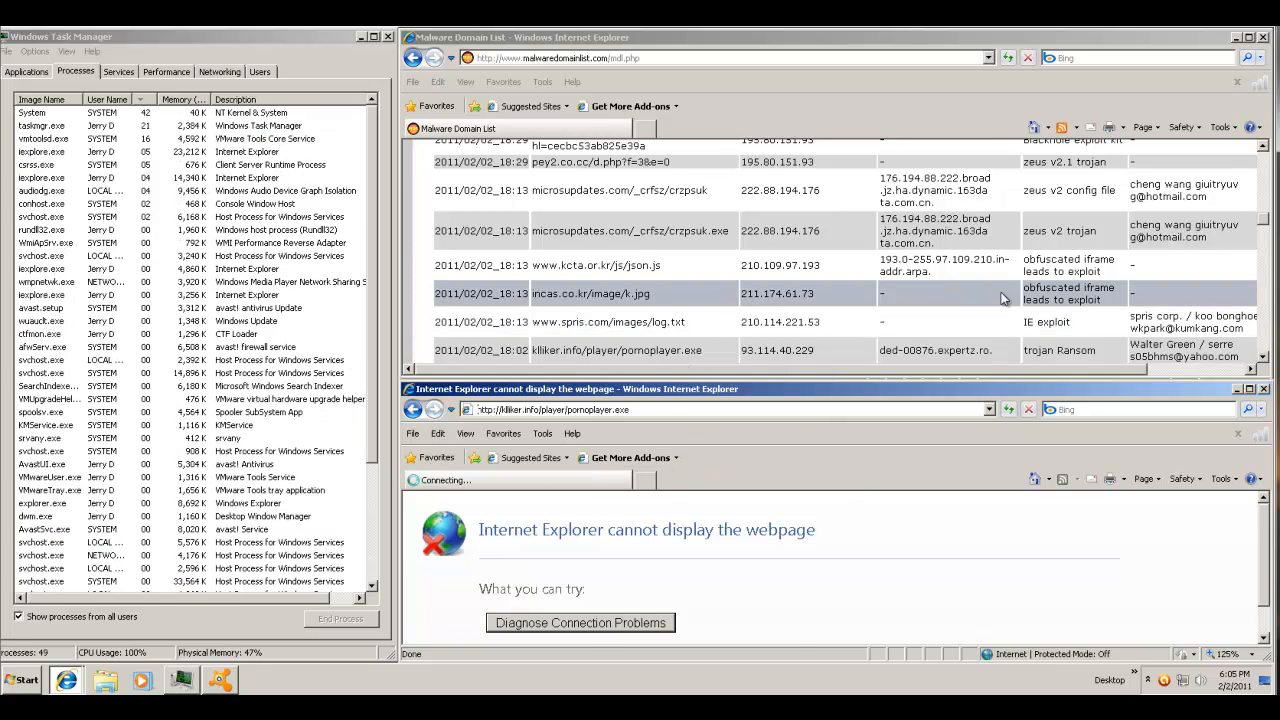
- Copy the NeoSploit address jasminlist.info/tre/boba.php from the Malware Domain List
click(1263, 357)
click(1263, 357)
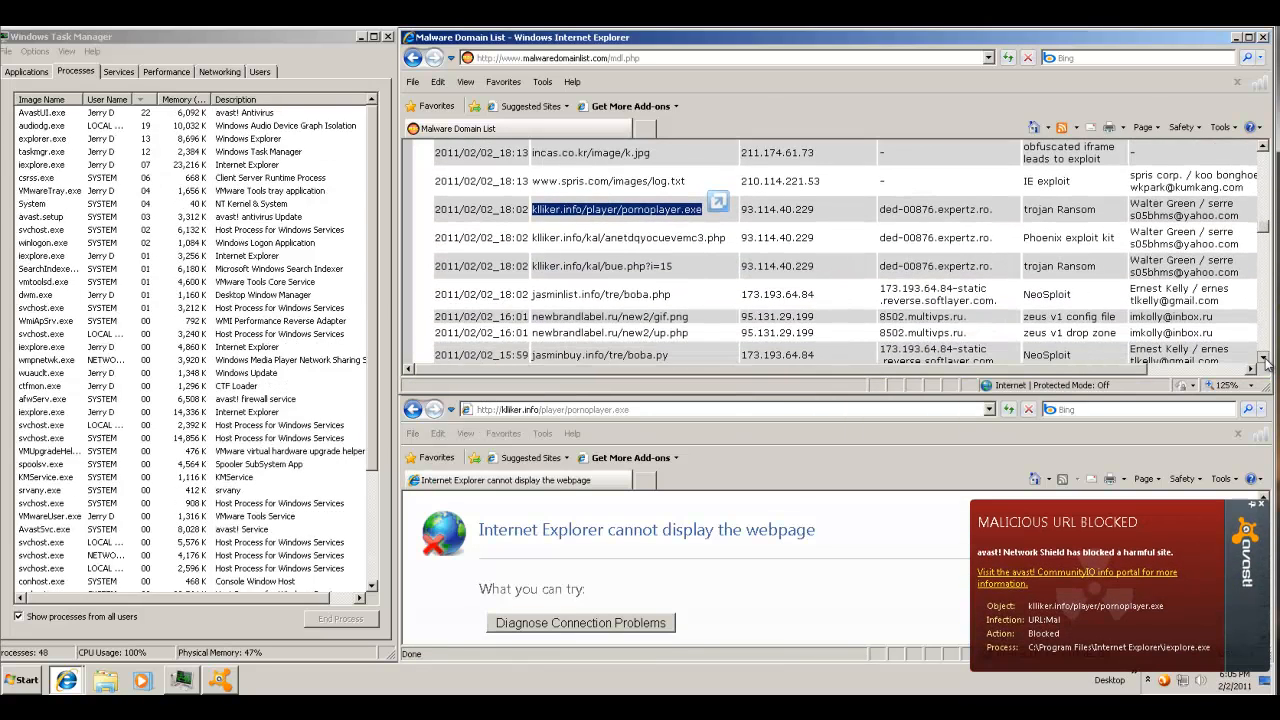
click(1263, 357)
click(1263, 357)
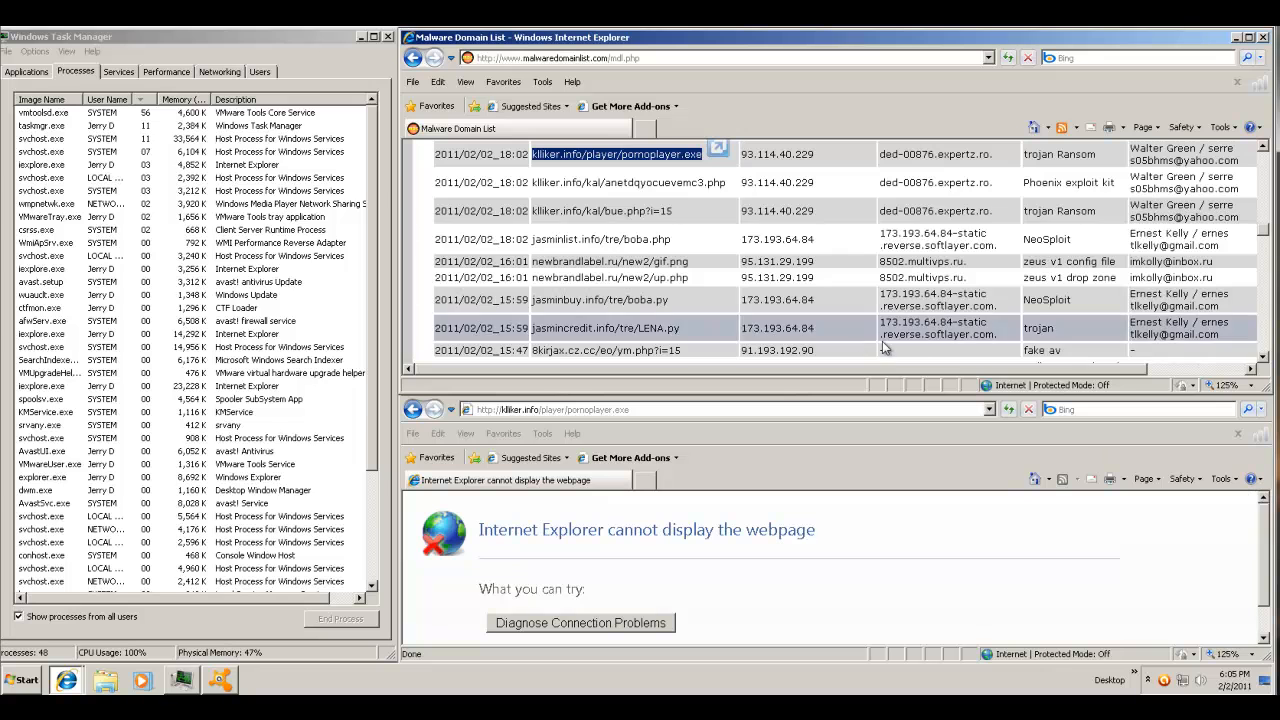
triple_click(657, 241)
right_click(660, 245)
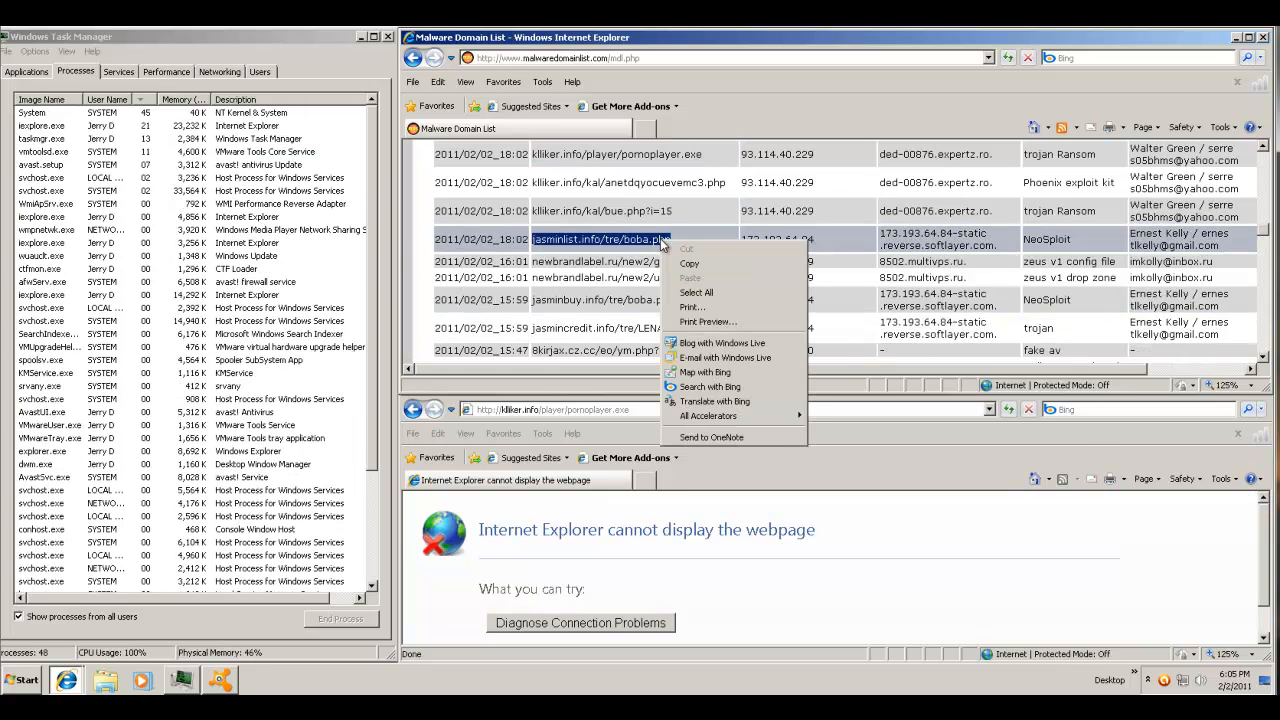
click(700, 263)
- Replace the second browser window's address with the copied jasminlist.info boba.php link and load it
click(618, 406)
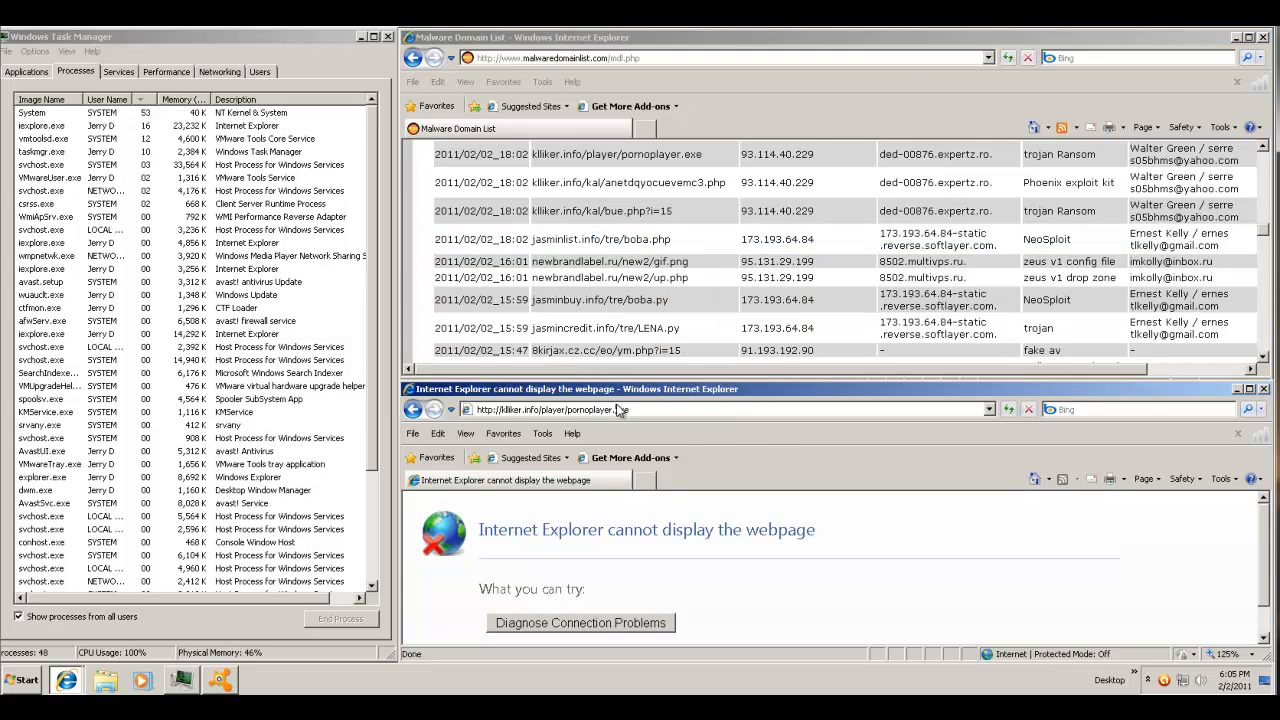
right_click(618, 405)
click(610, 410)
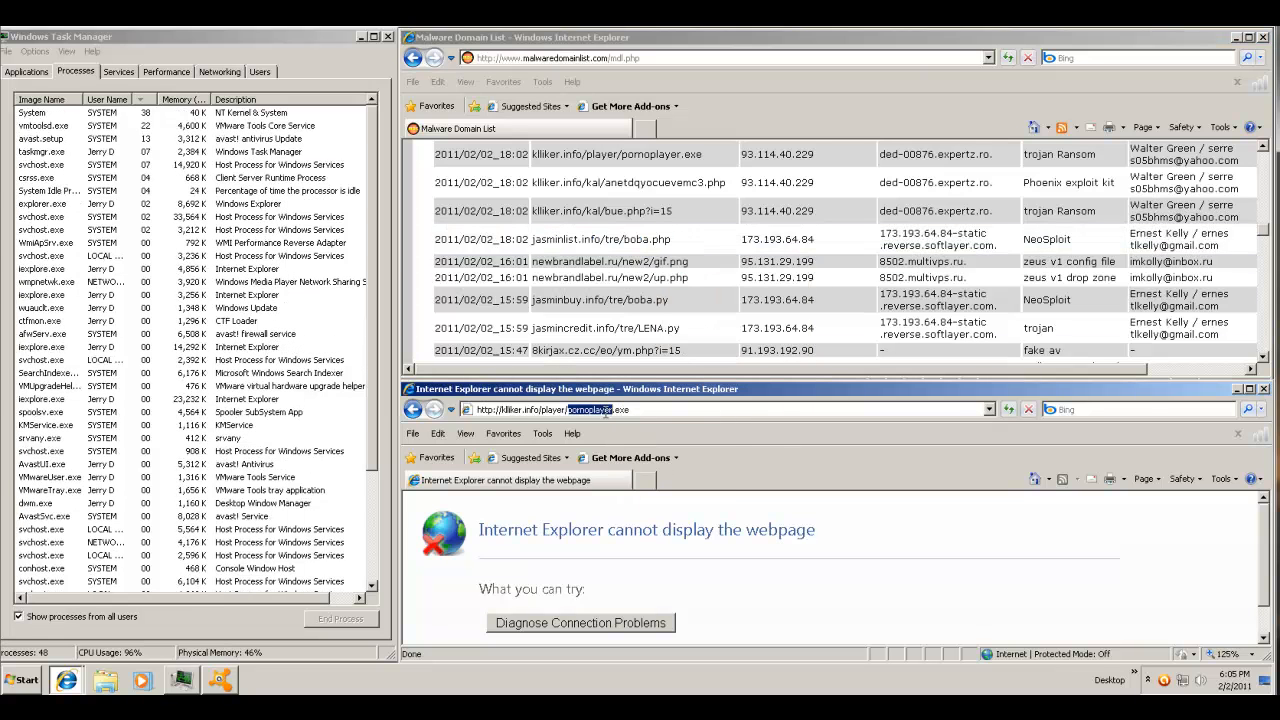
right_click(607, 413)
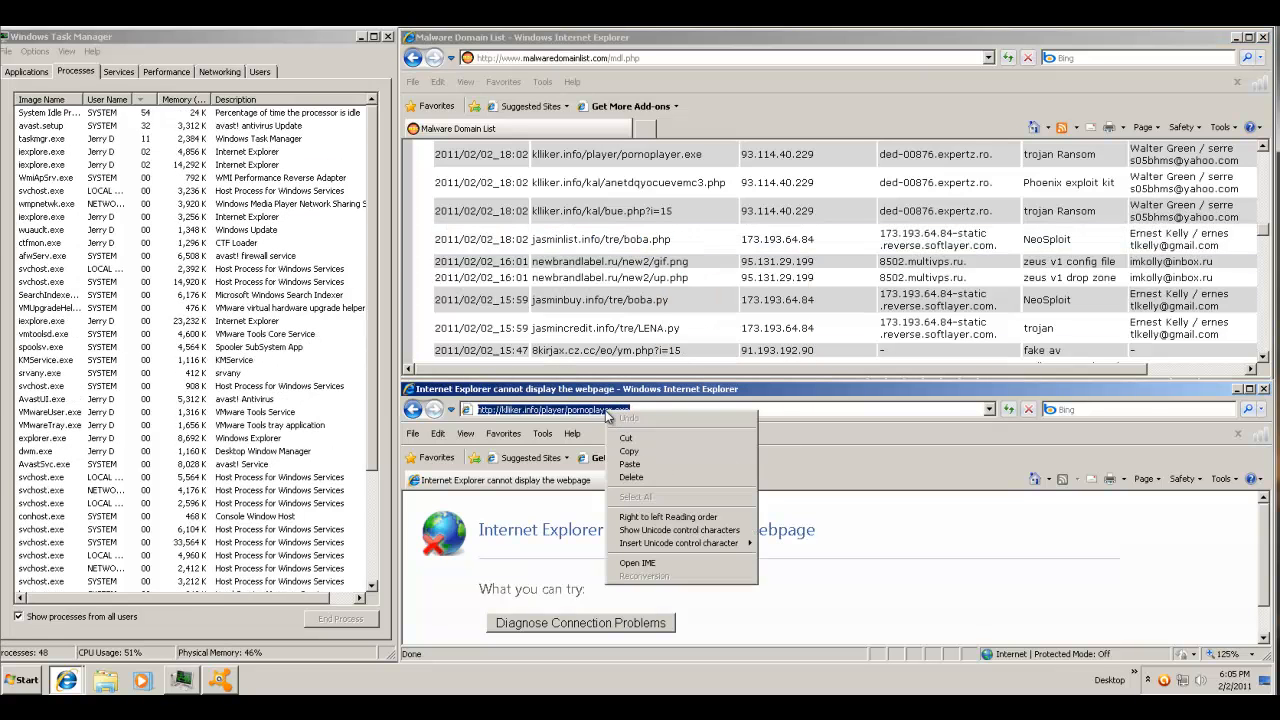
click(645, 464)
key(Return)
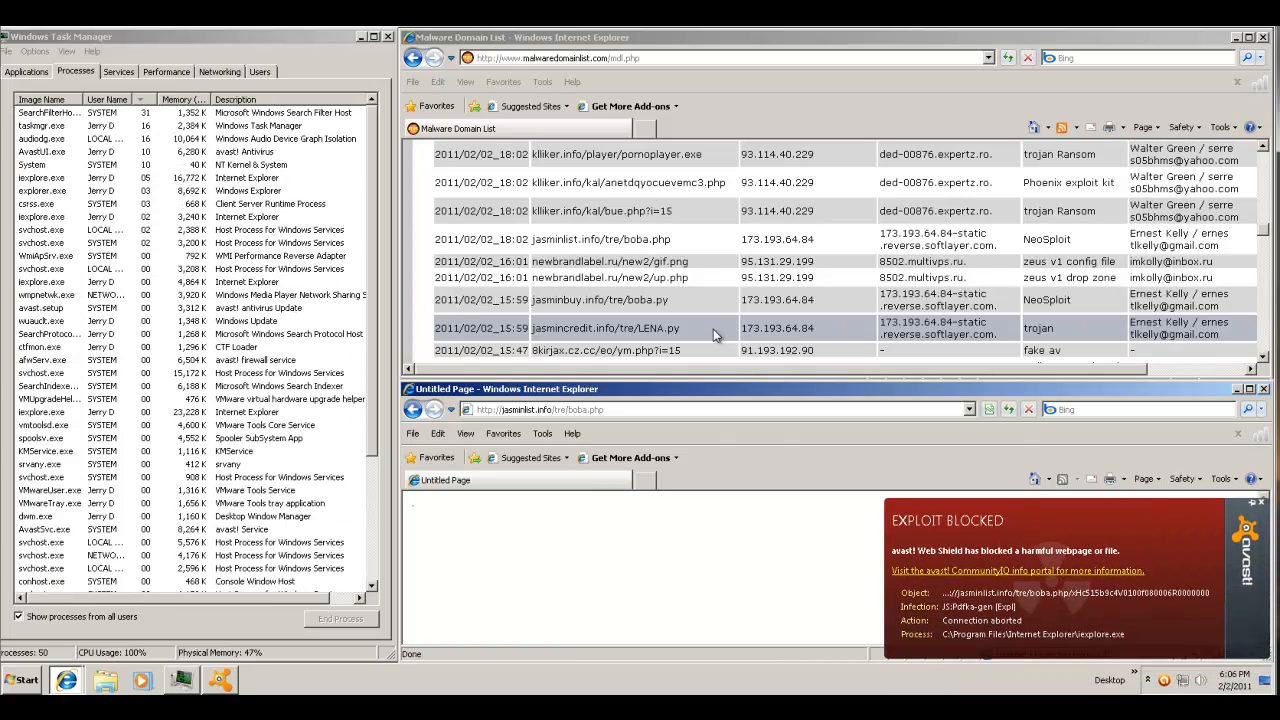
- Copy the trojan address jasmincredit.info/tre/LENA.py from the Malware Domain List
click(719, 274)
scroll(736, 250, down, 1)
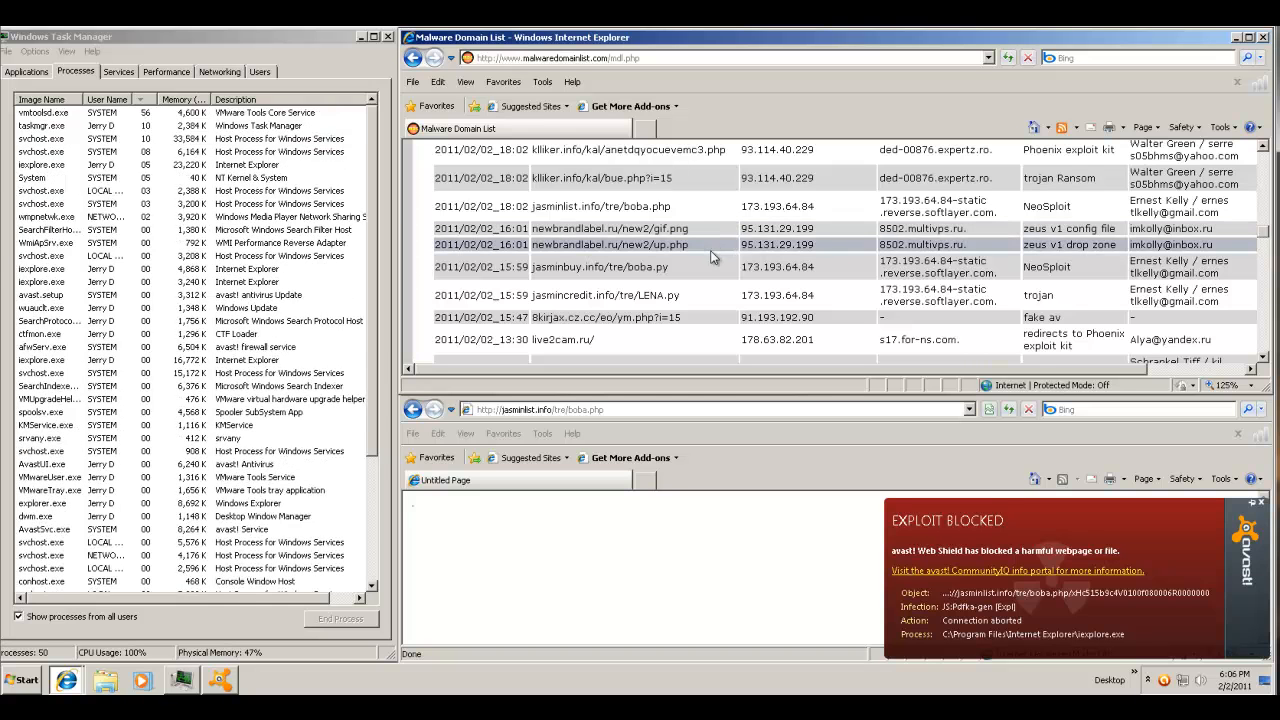
drag(675, 292, 672, 298)
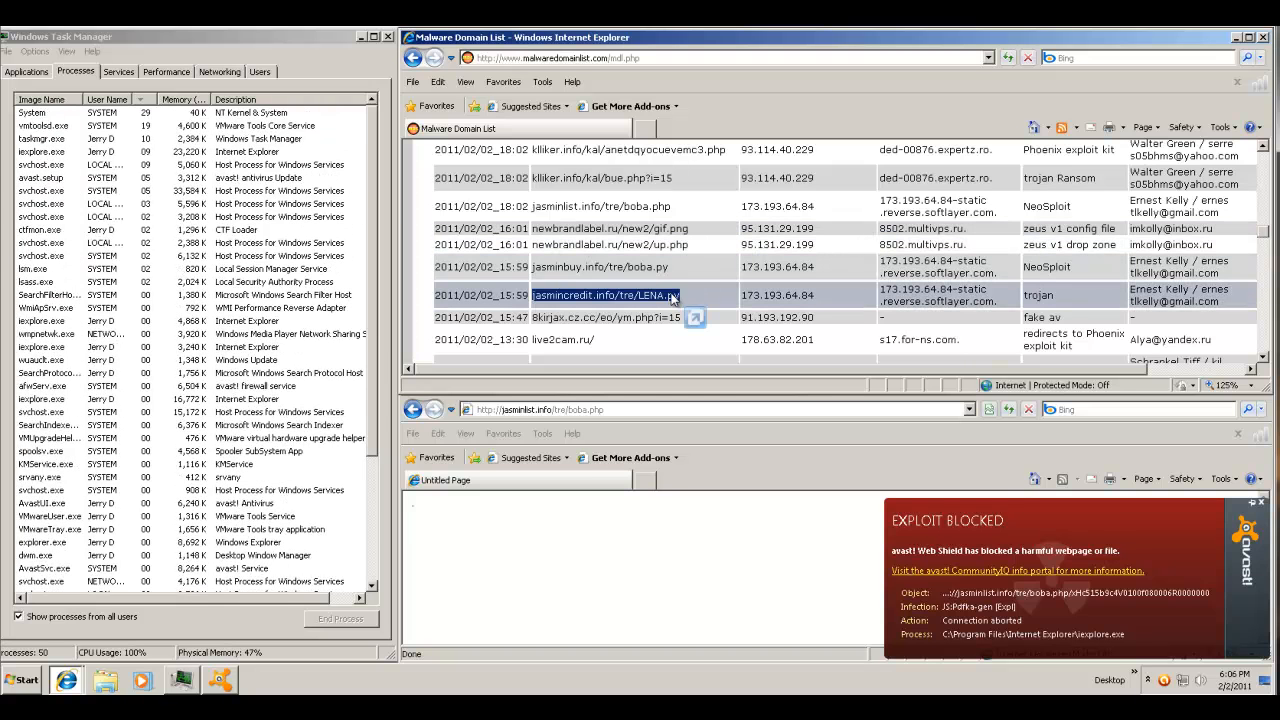
click(698, 316)
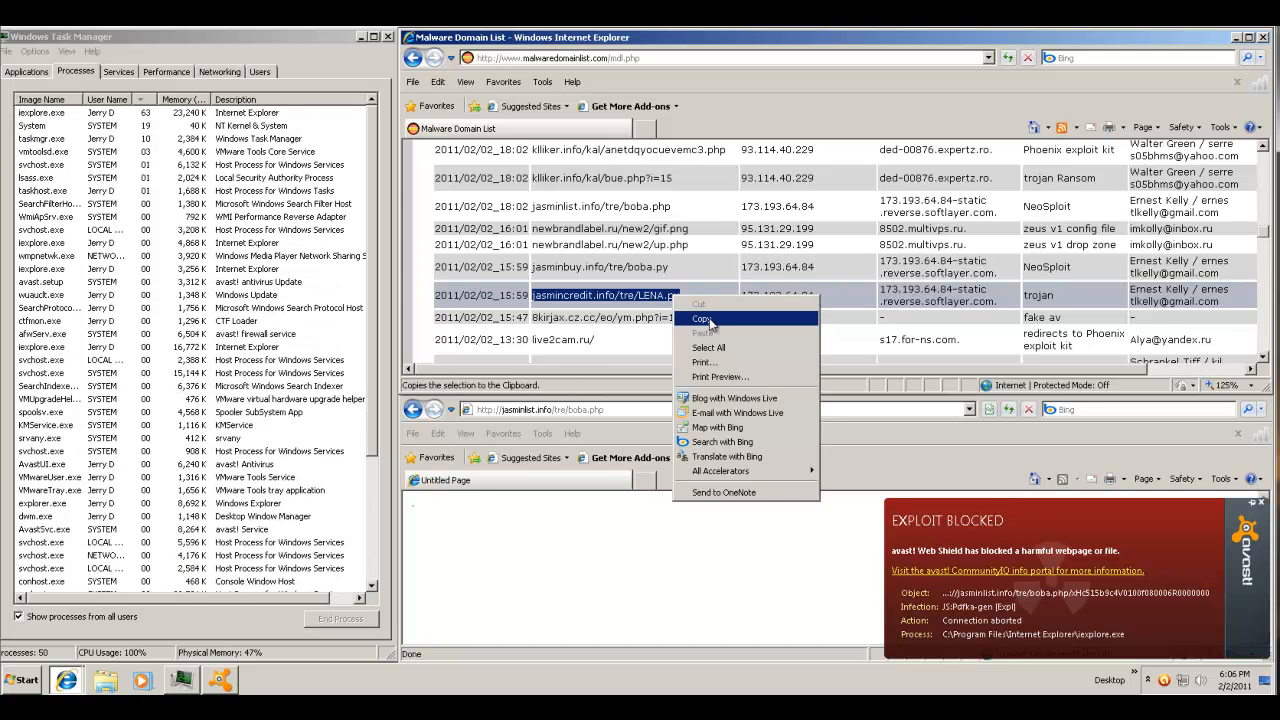
click(710, 321)
- Load the copied jasmincredit.info LENA.py link in the second browser window and dismiss the avast! alert
click(627, 410)
right_click(627, 410)
click(660, 462)
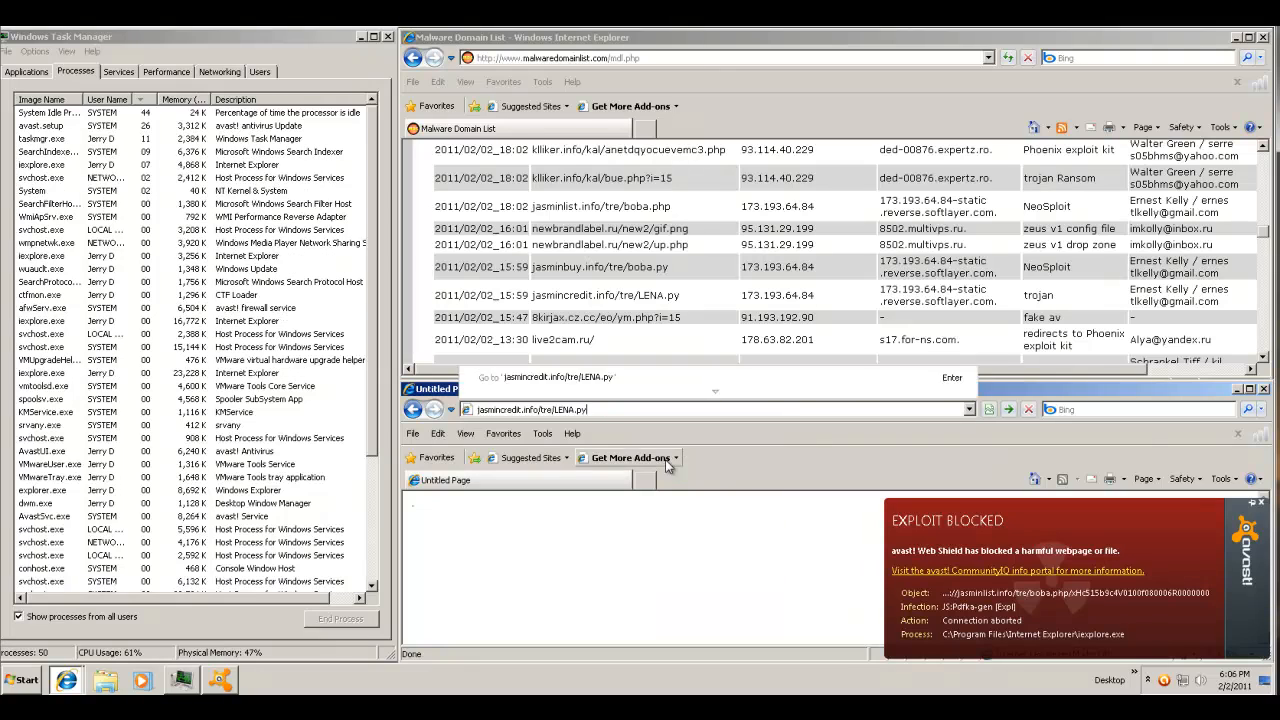
key(Return)
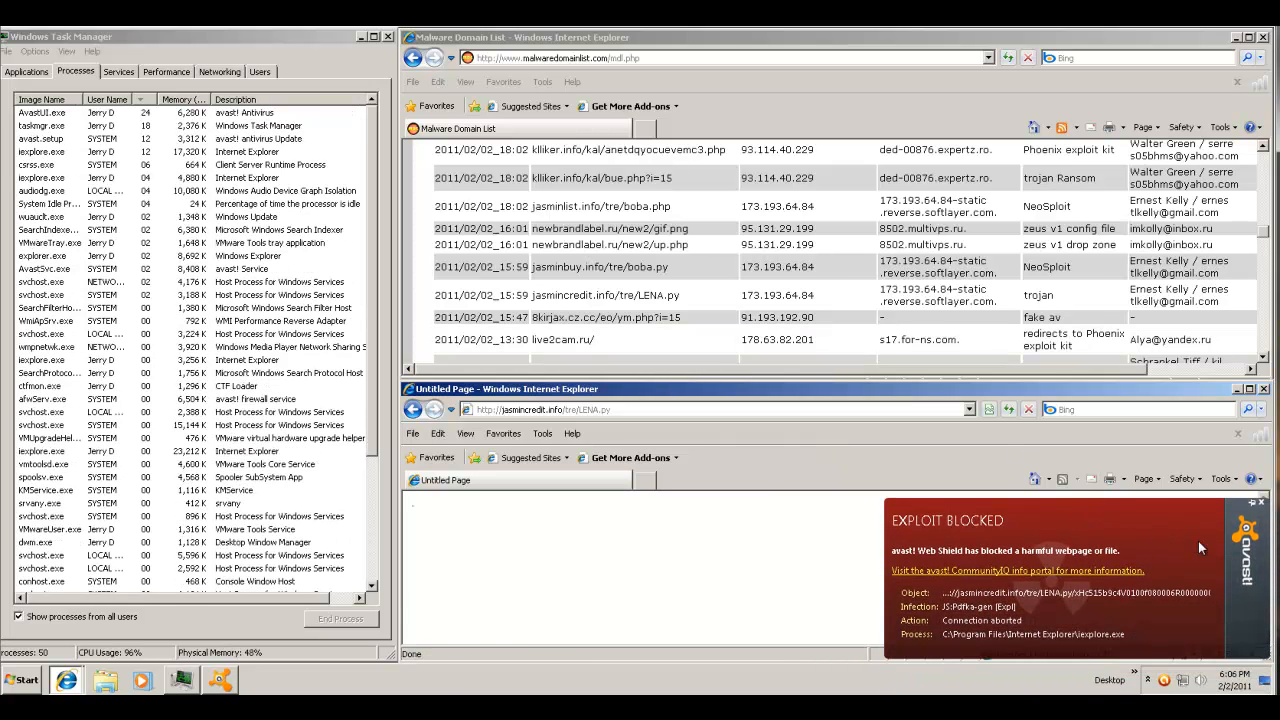
click(1262, 506)
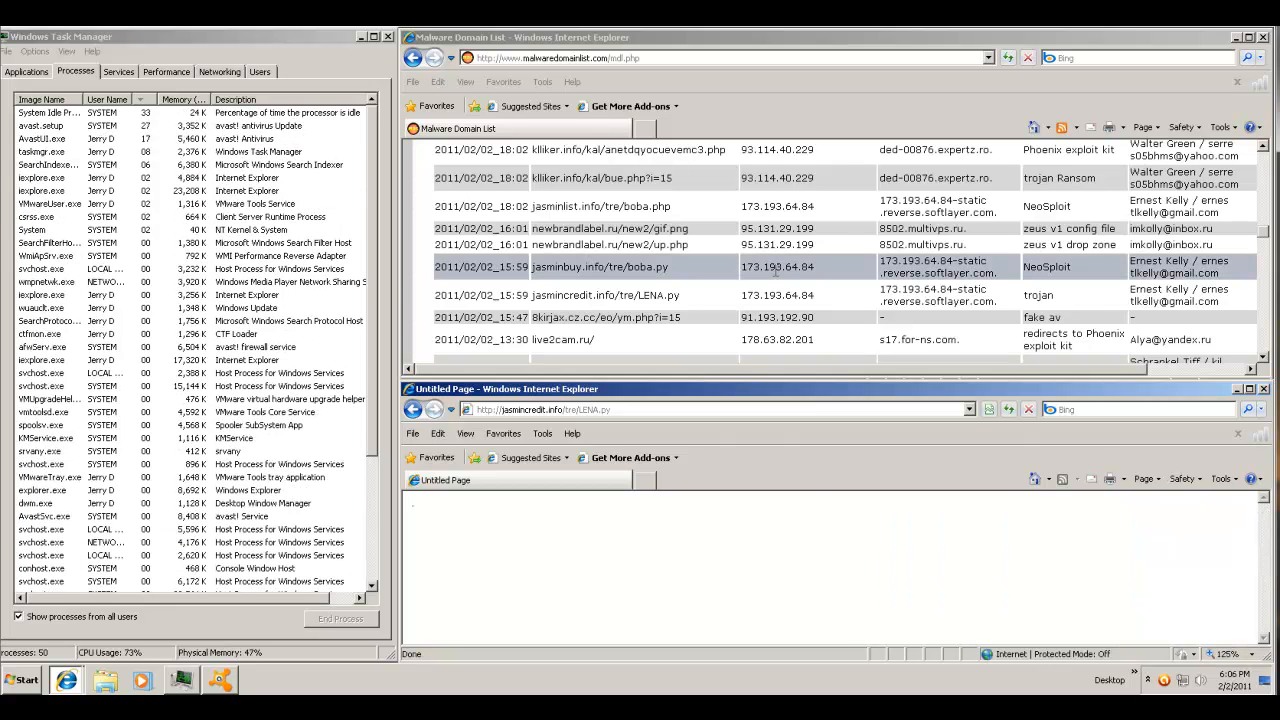
- Copy the jasmincredit.info/tre/LENA.py trojan address from the Malware Domain List again
click(820, 275)
scroll(843, 254, down, 1)
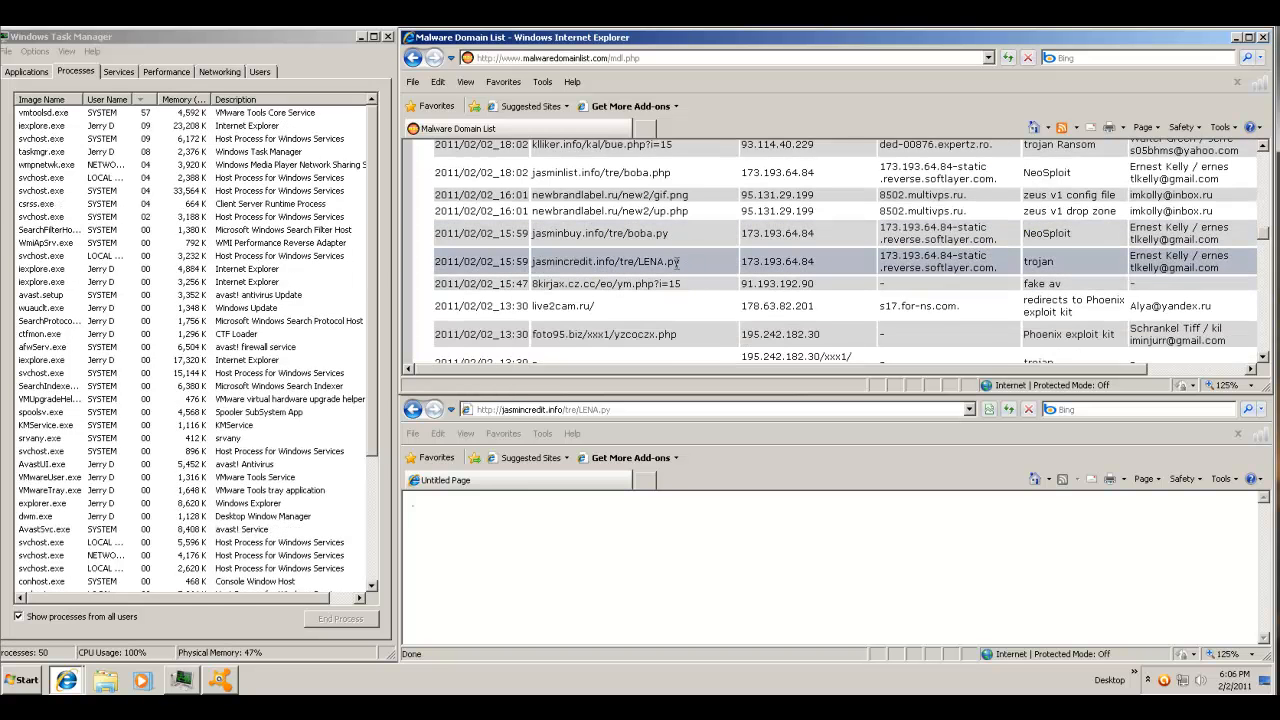
drag(684, 266, 678, 265)
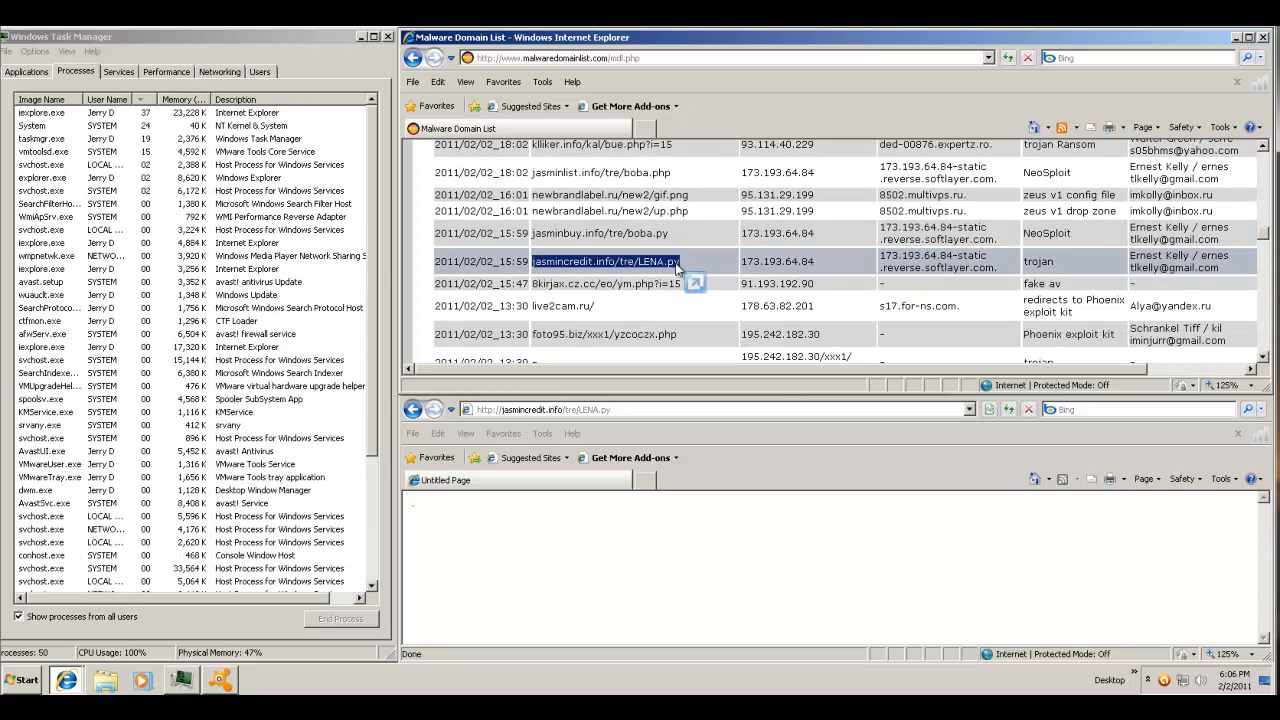
right_click(684, 268)
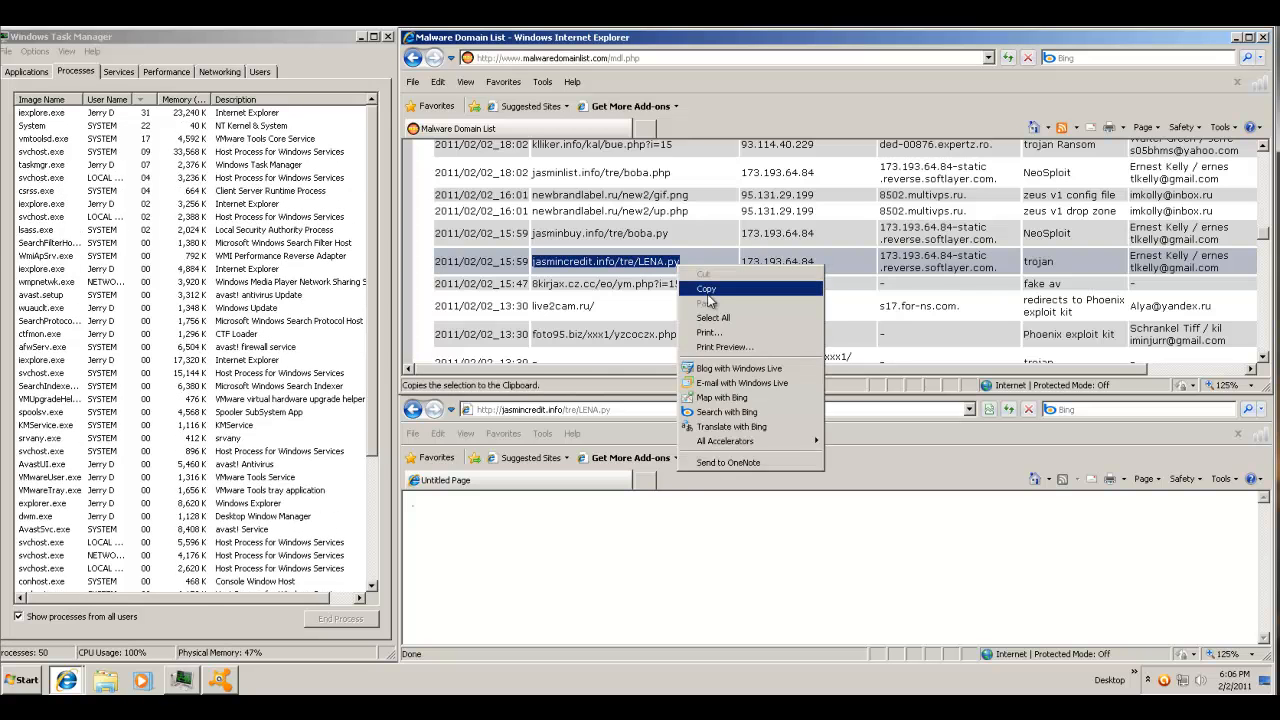
click(708, 277)
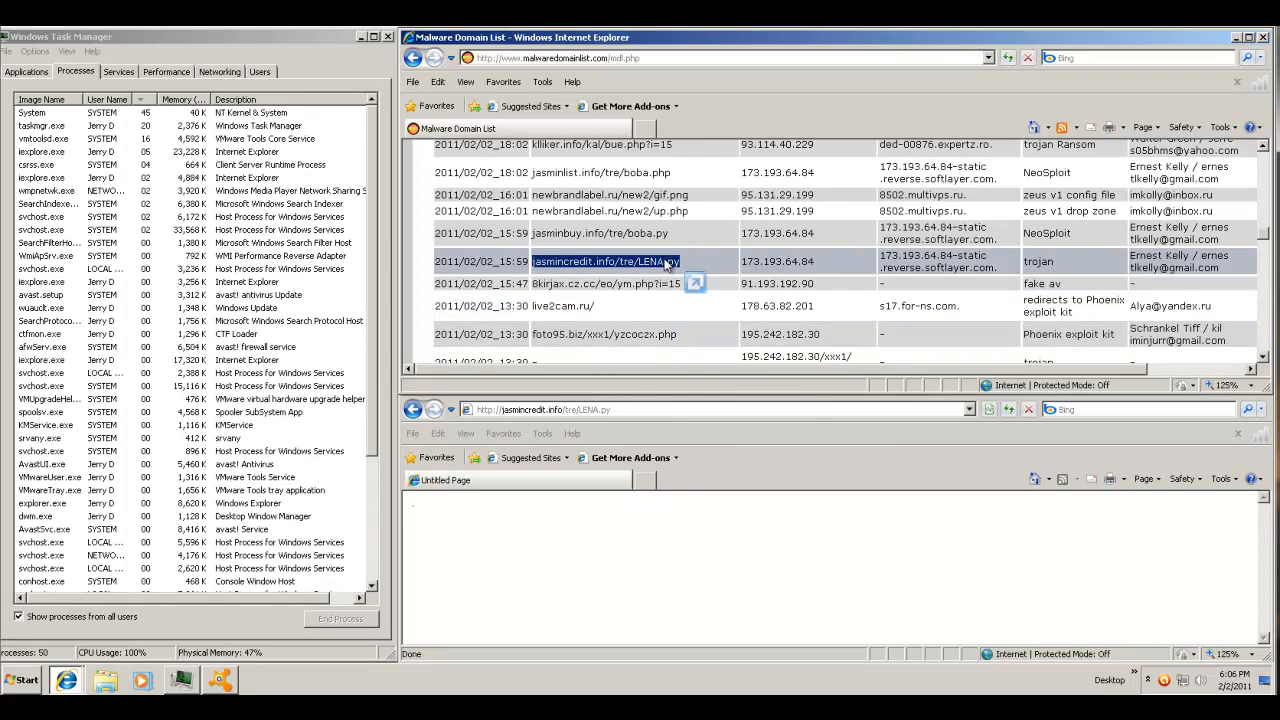
right_click(668, 264)
click(676, 284)
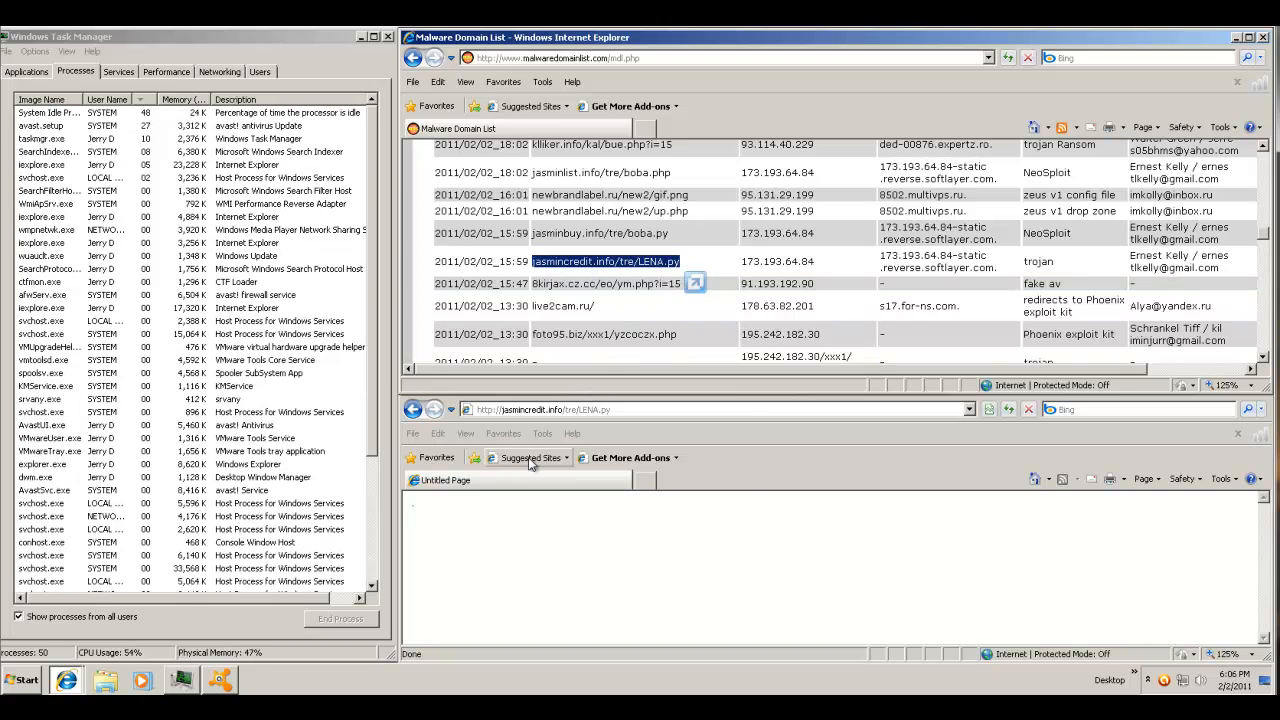
- Paste the jasmincredit.info LENA.py link over the second browser window's address and load it again
click(598, 414)
right_click(600, 409)
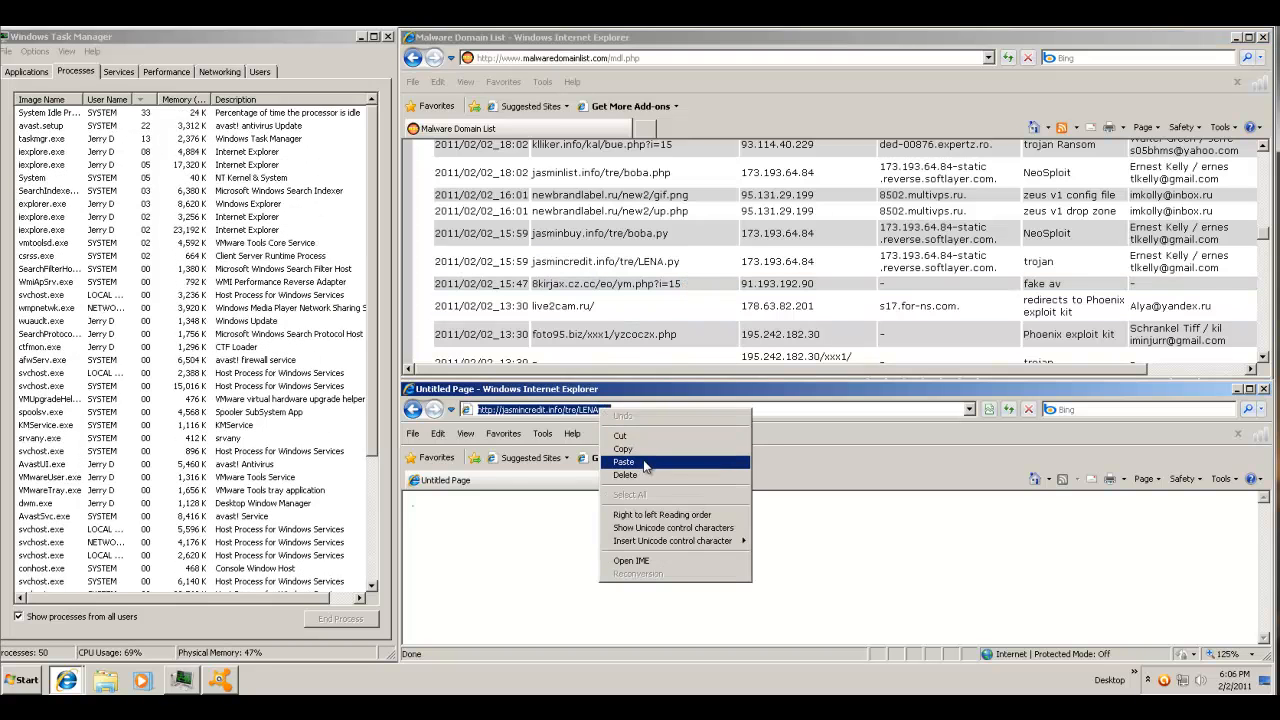
click(640, 463)
key(Return)
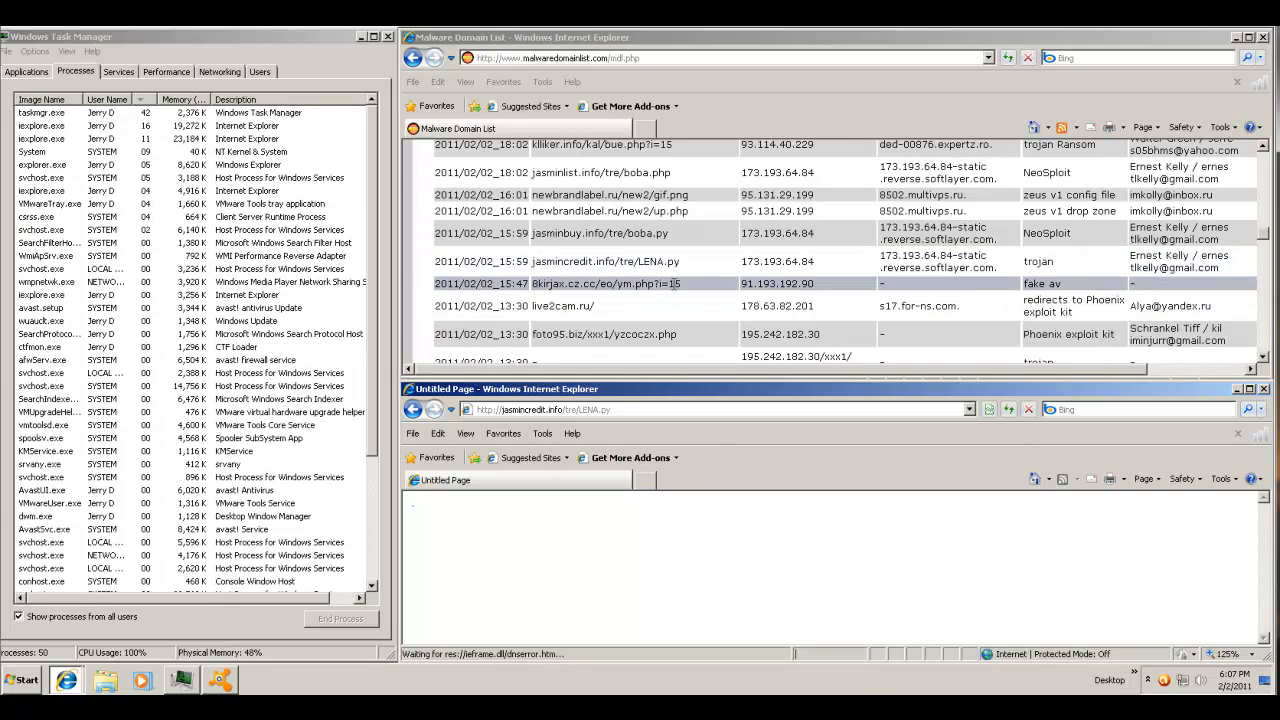
- Copy the fake av address 8kirjax.cz.cc/eo/ym.php?i=15 from the Malware Domain List
click(676, 284)
double_click(676, 284)
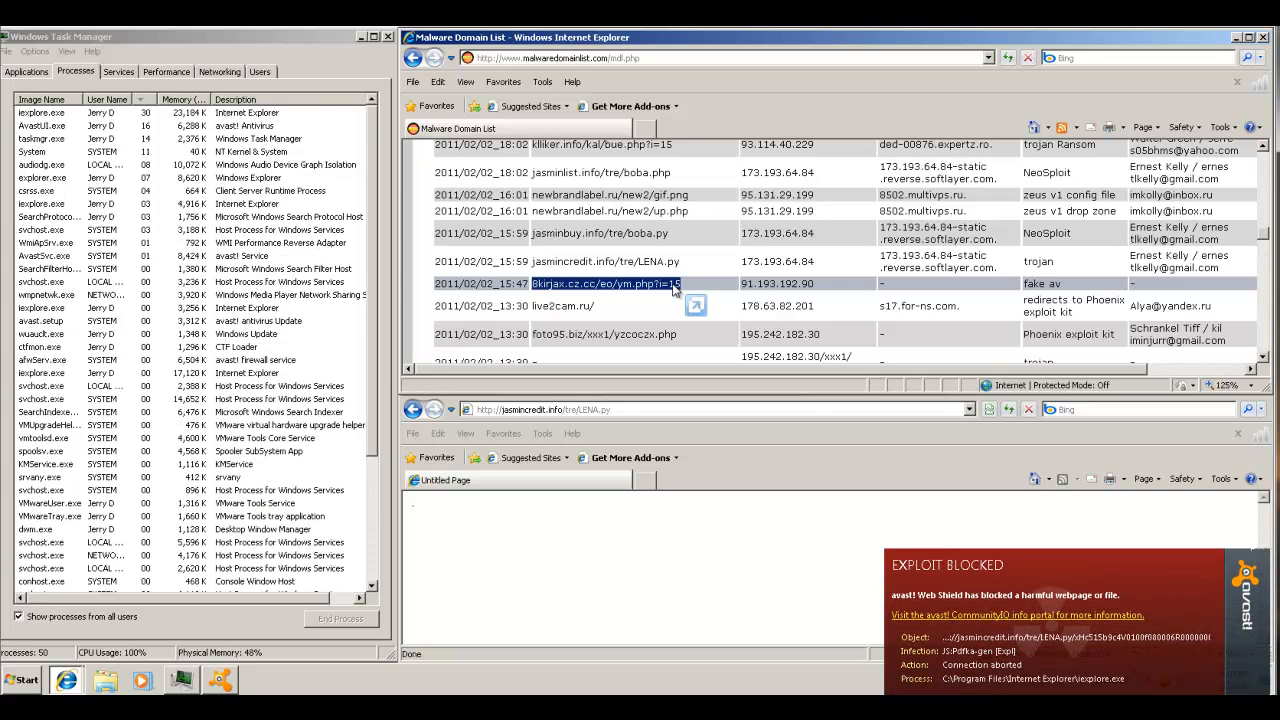
right_click(675, 288)
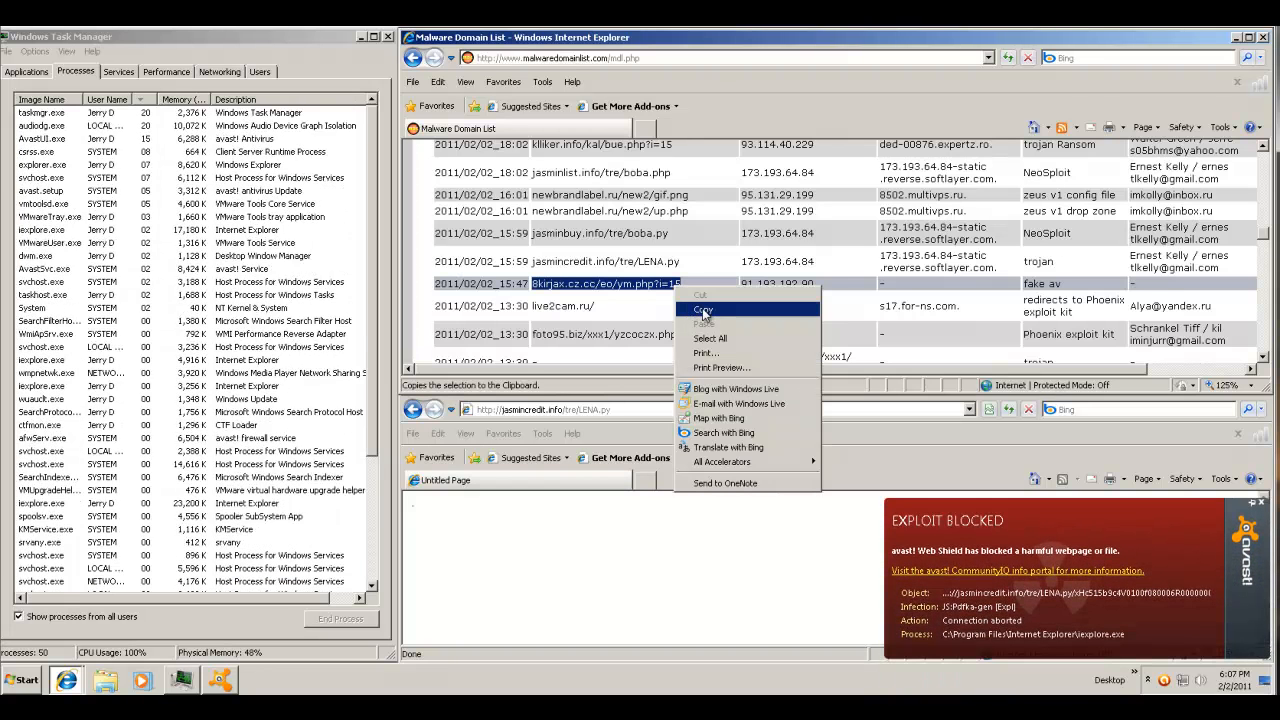
click(702, 311)
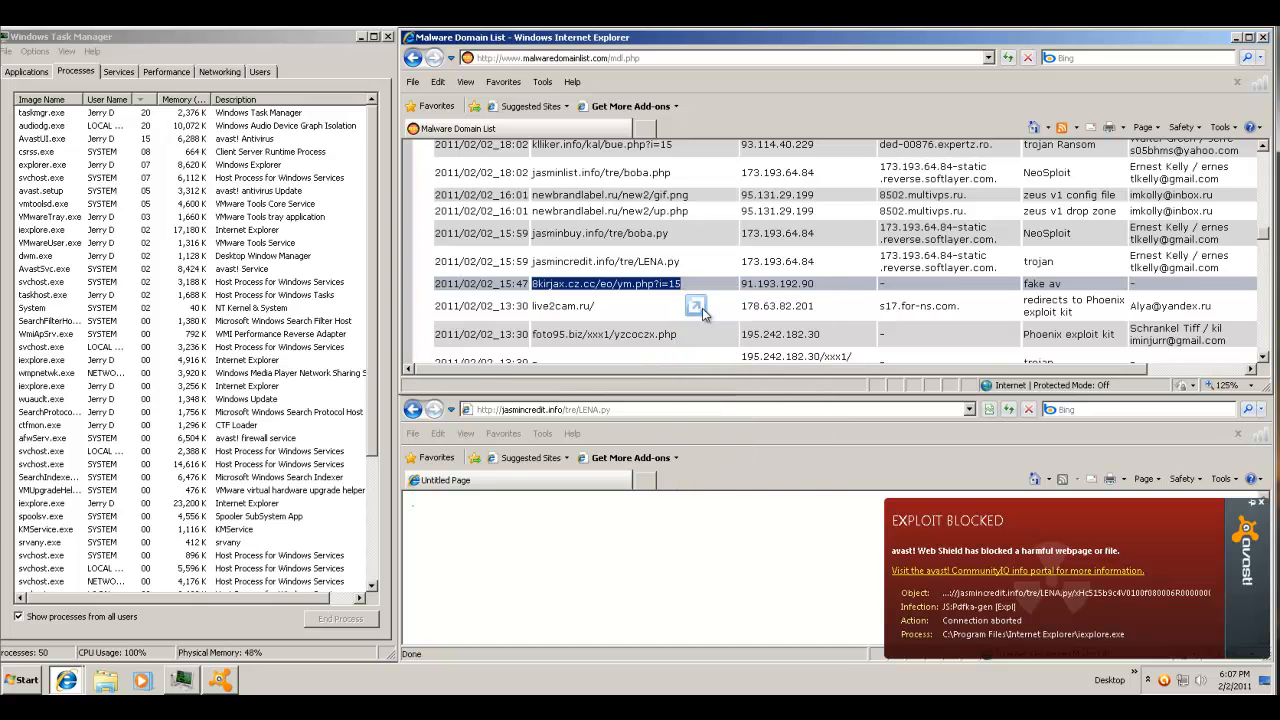
- Enter the copied 8kirjax.cz.cc ym.php?i=15 link in the second browser window, dismiss the avast! alert and load the page
click(605, 410)
right_click(609, 414)
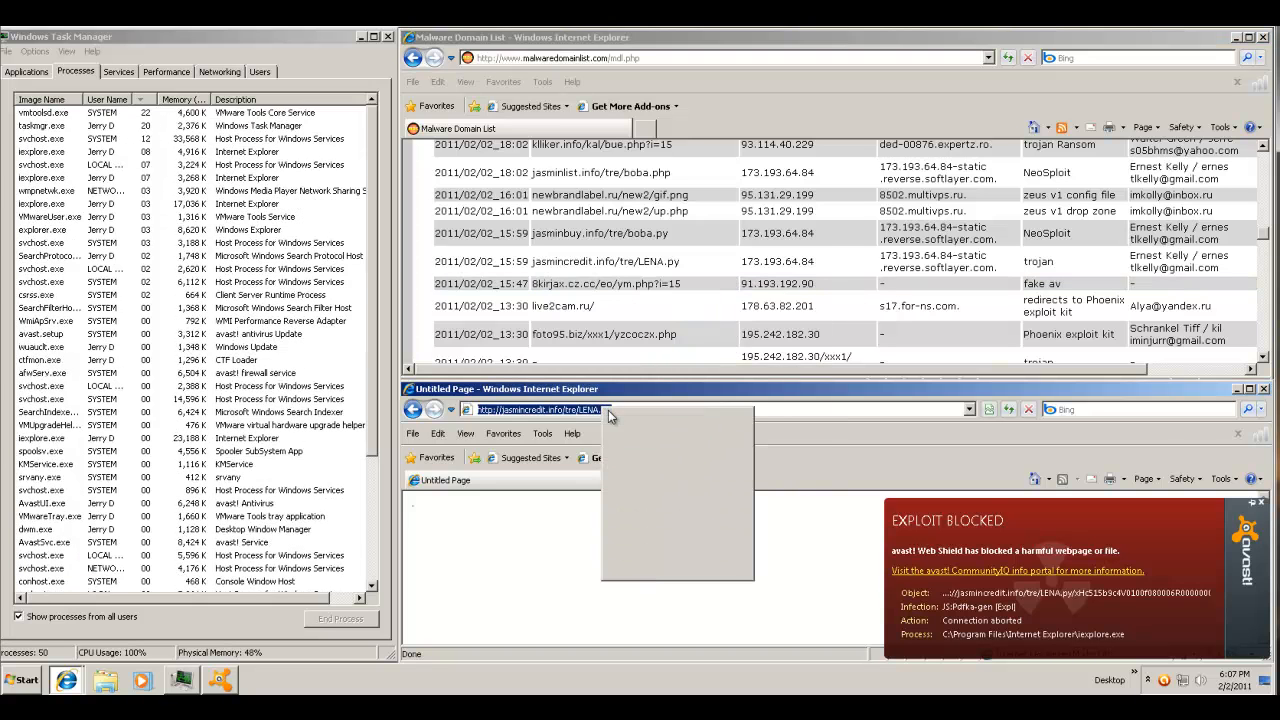
click(656, 462)
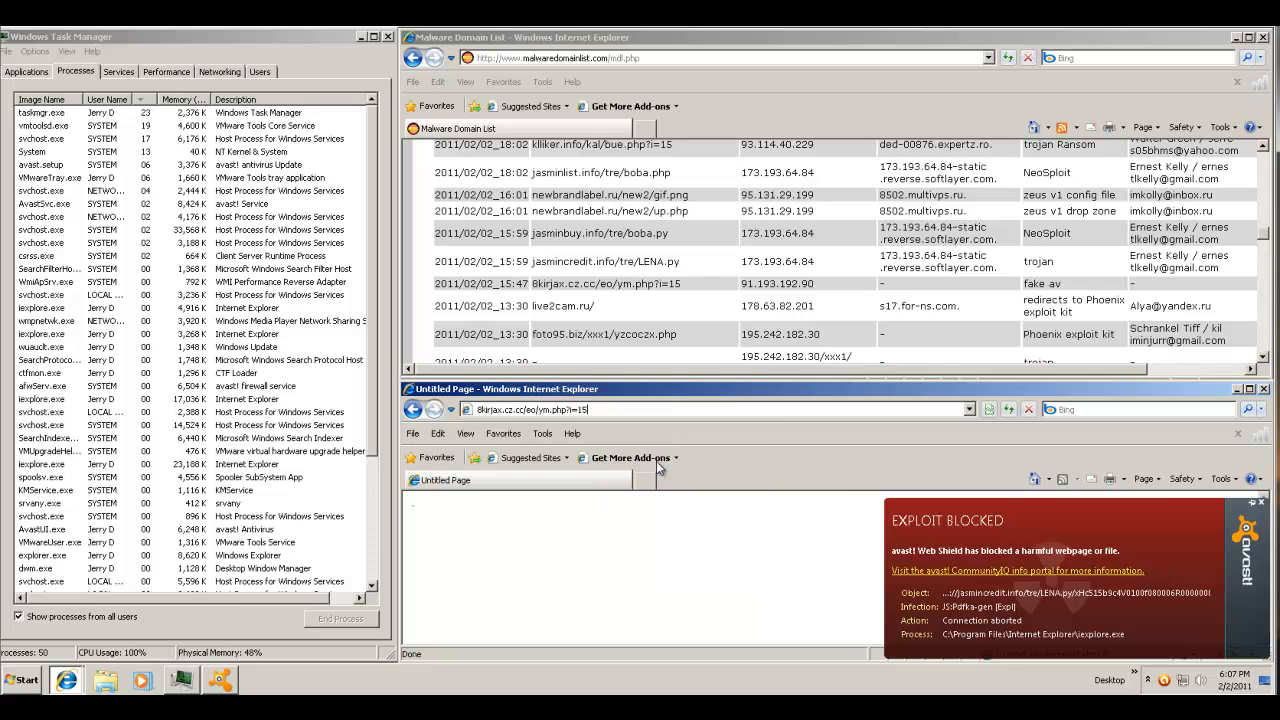
click(1261, 503)
key(Return)
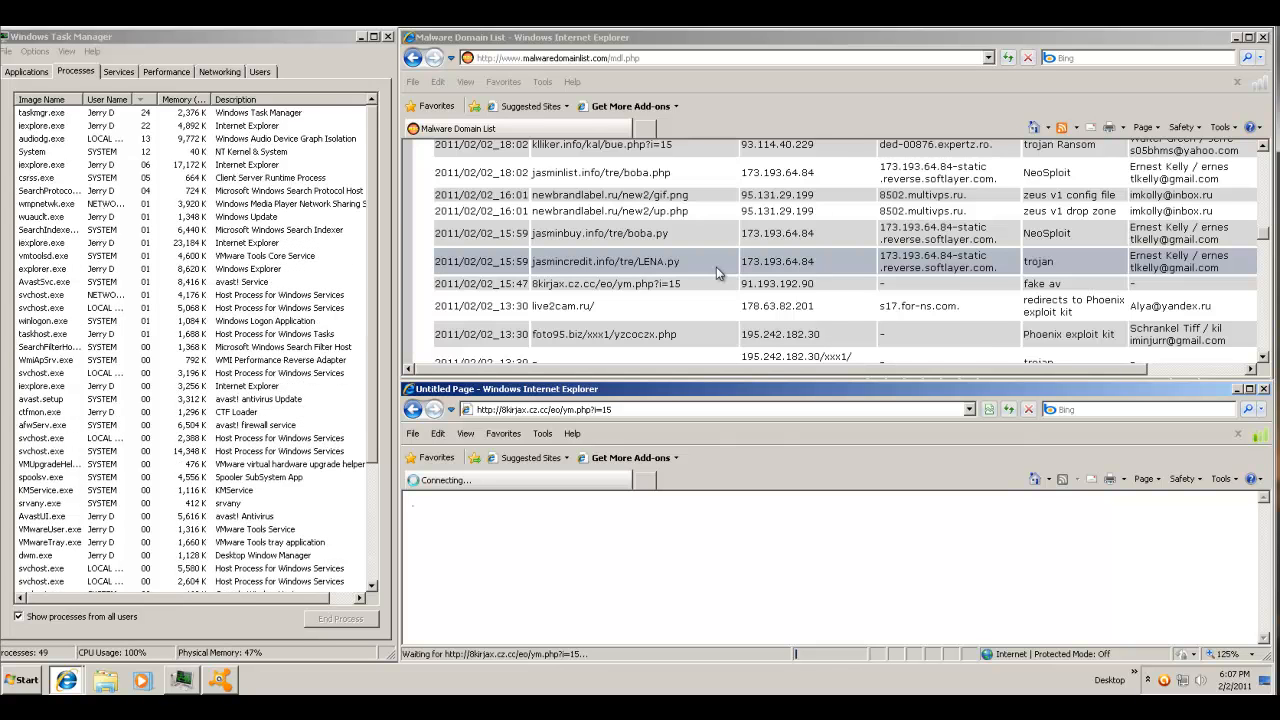
- Copy the zeus v2 trojan address onlineloads.cz.cc/builder/aion.exe from the Malware Domain List
click(1264, 357)
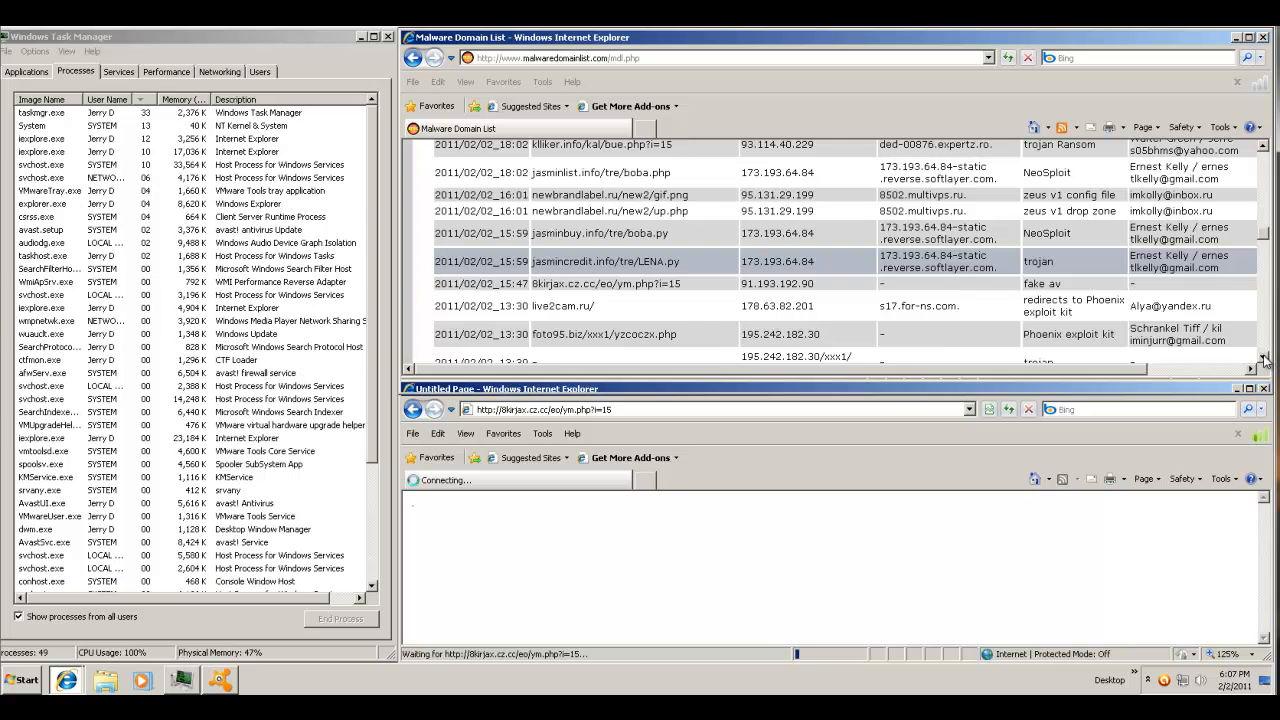
click(1264, 357)
click(1264, 357)
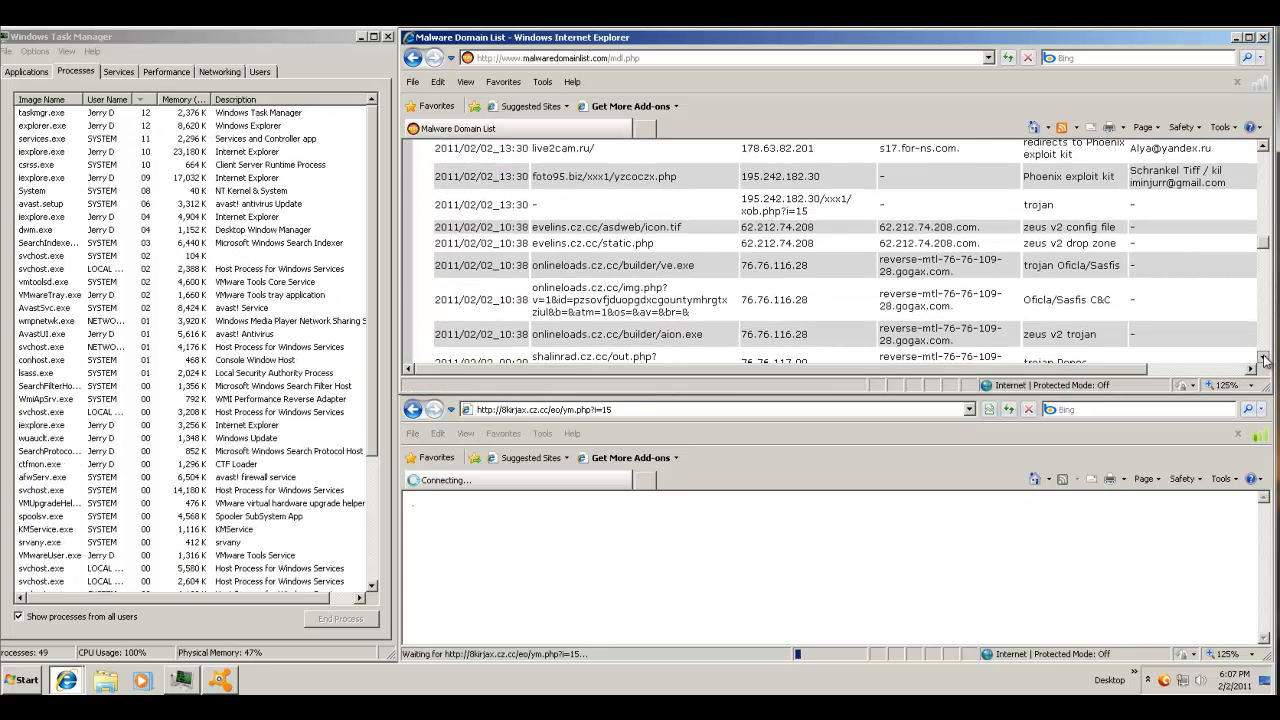
click(1264, 357)
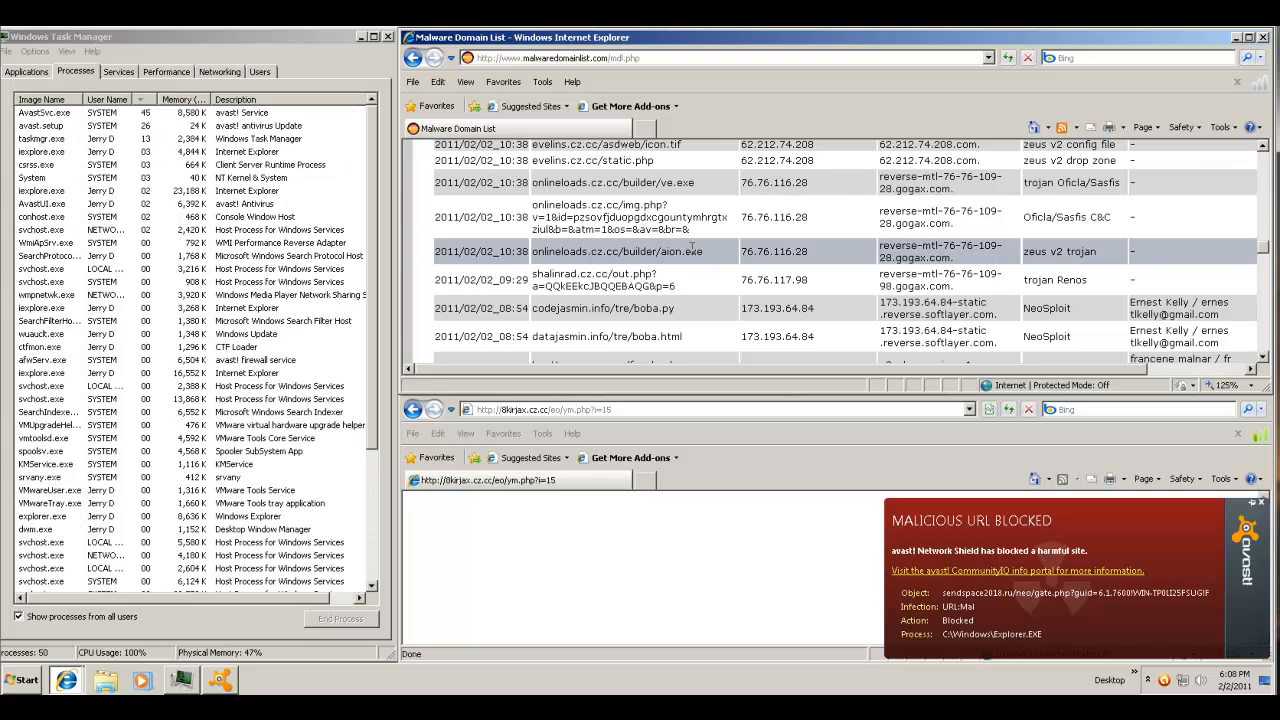
drag(690, 247, 703, 255)
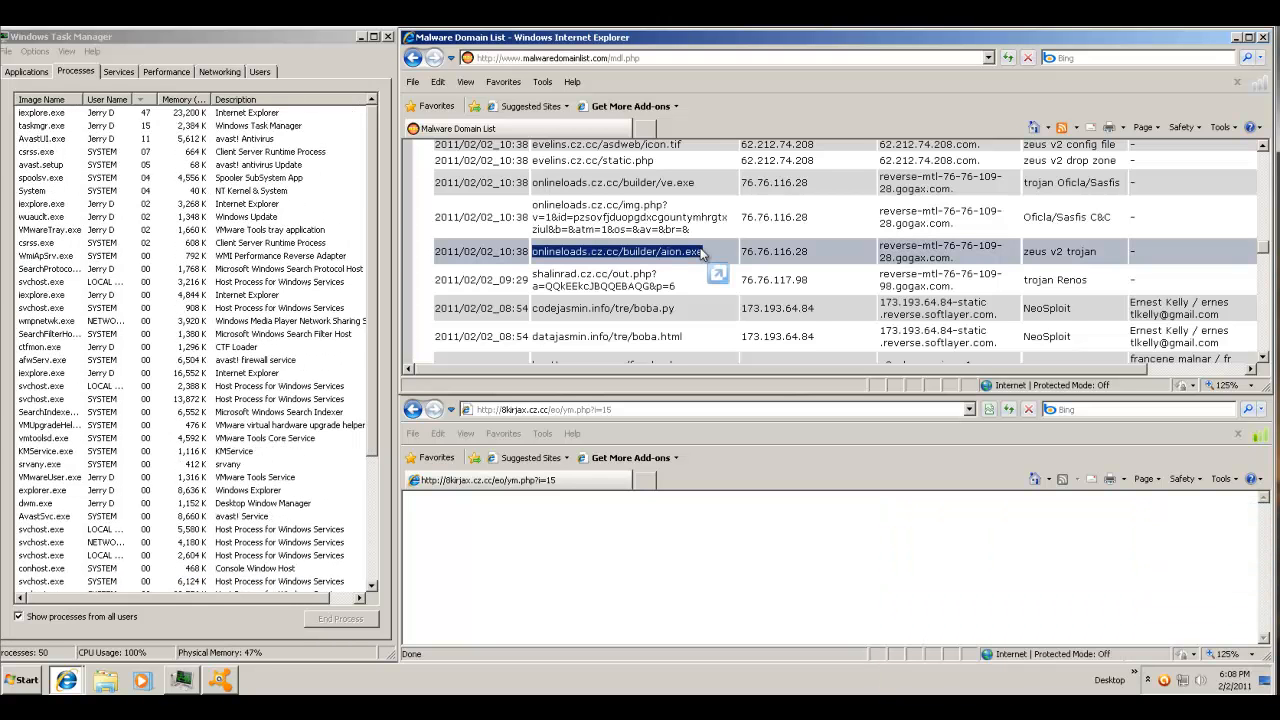
right_click(703, 252)
click(726, 261)
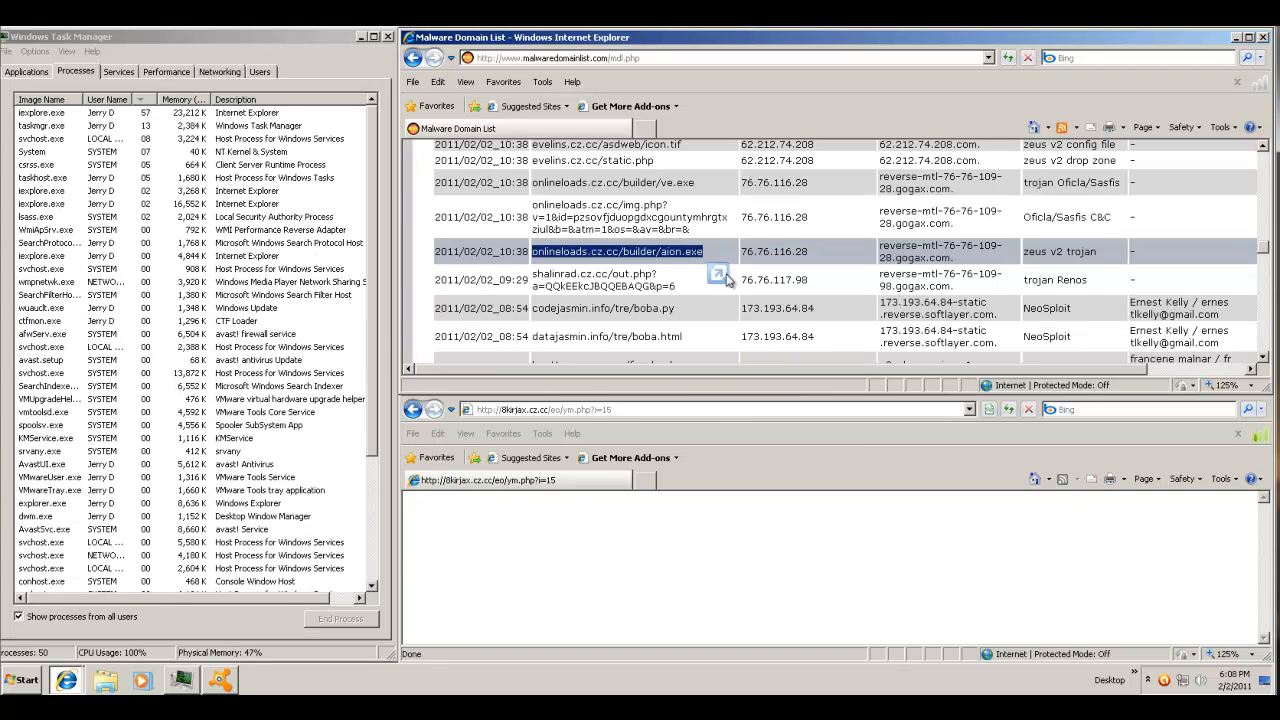
- Load the copied aion.exe link in the second browser window and try to run the download, dismissing the resulting dialog
click(617, 410)
click(617, 410)
right_click(617, 410)
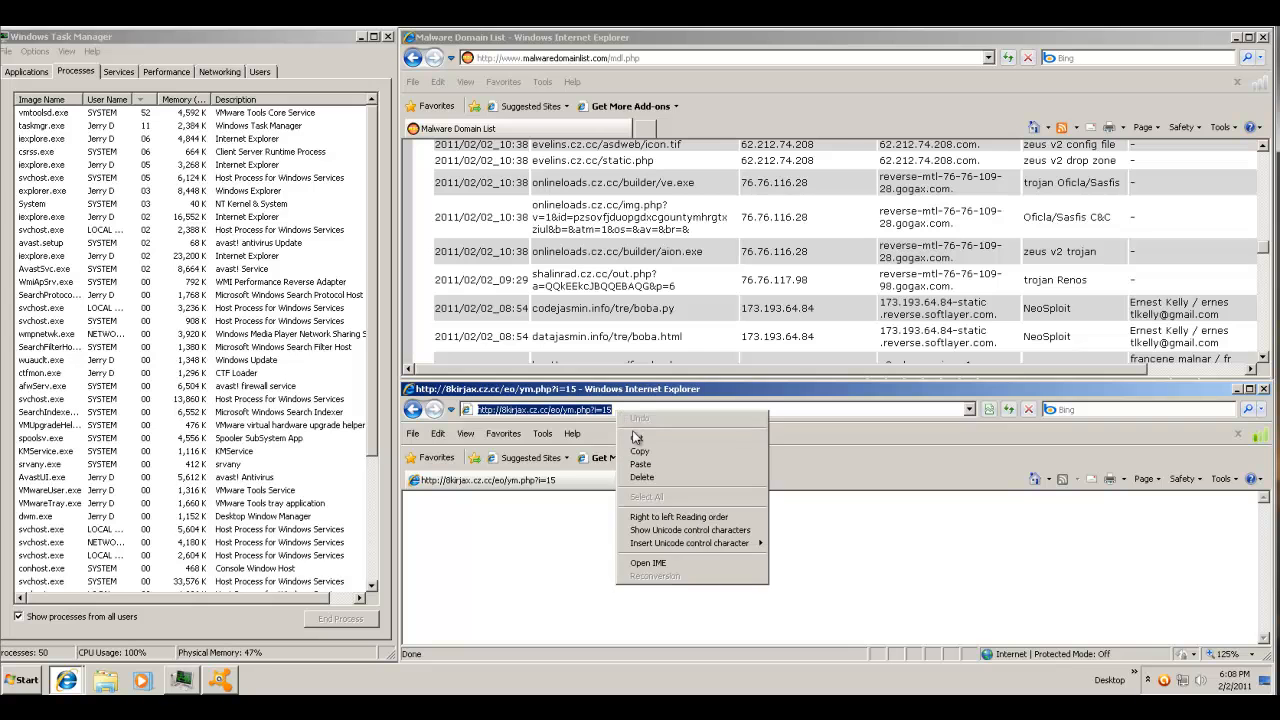
click(652, 464)
key(Return)
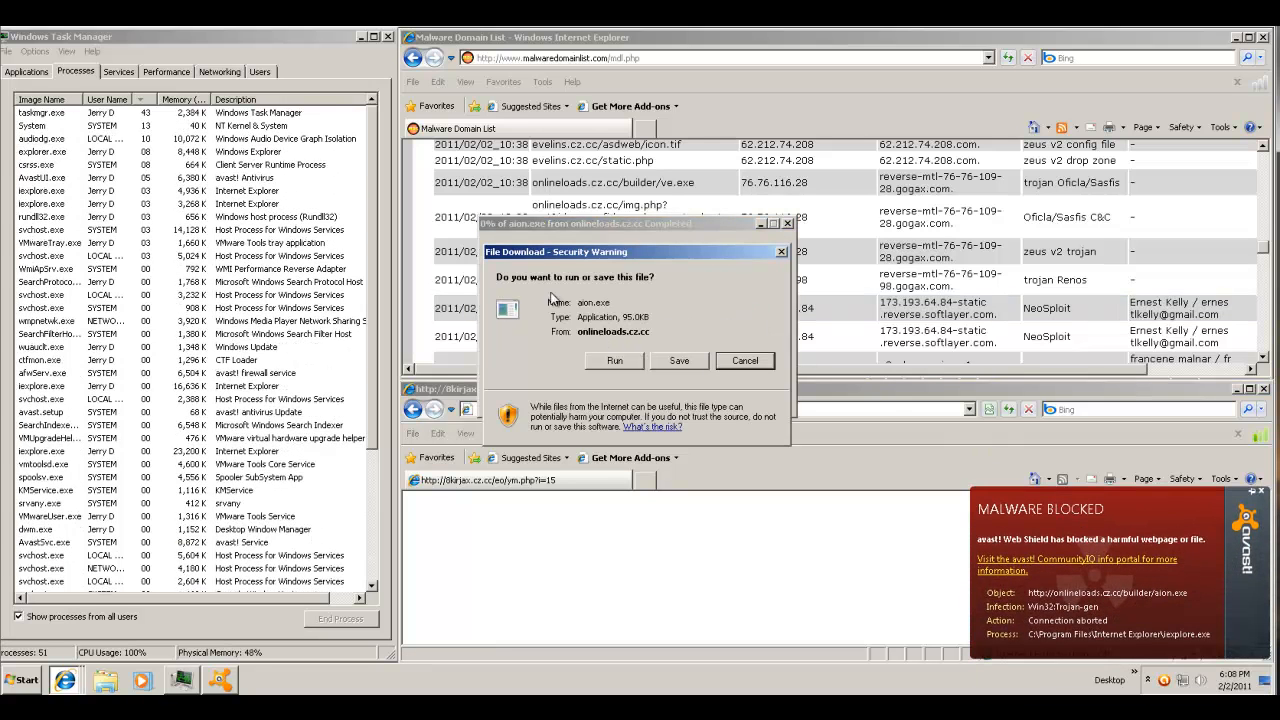
click(619, 361)
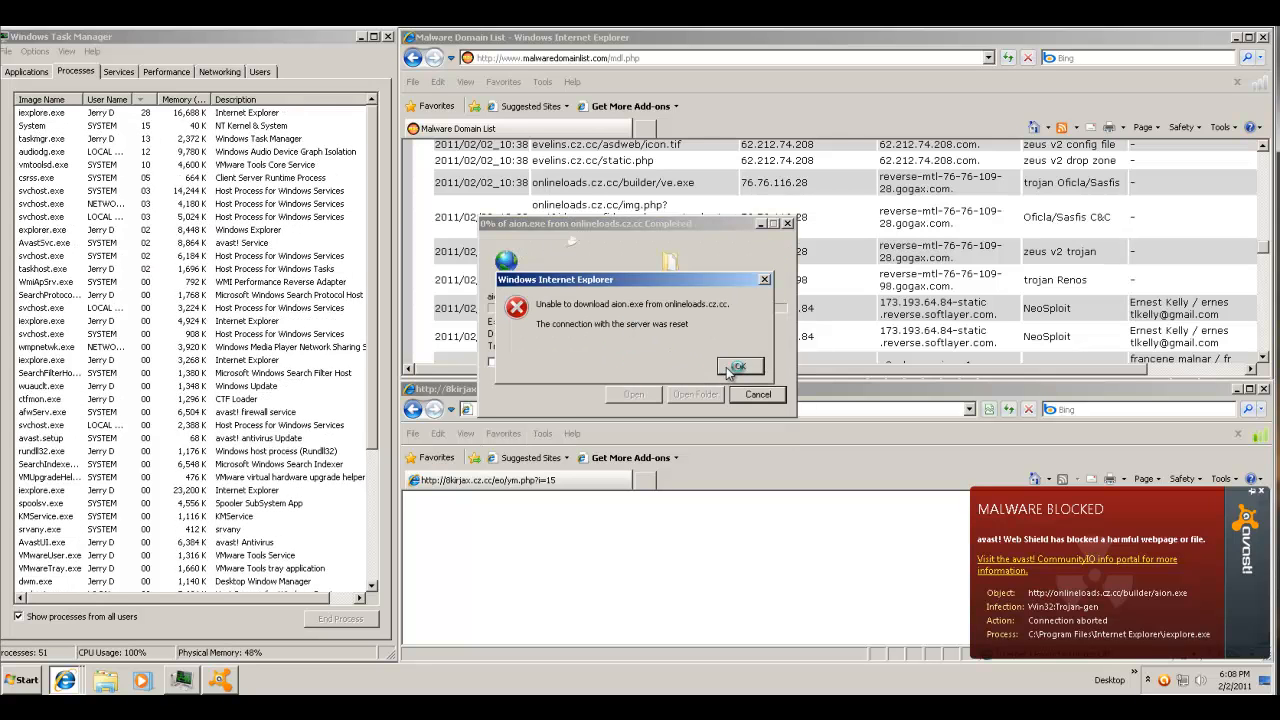
click(731, 369)
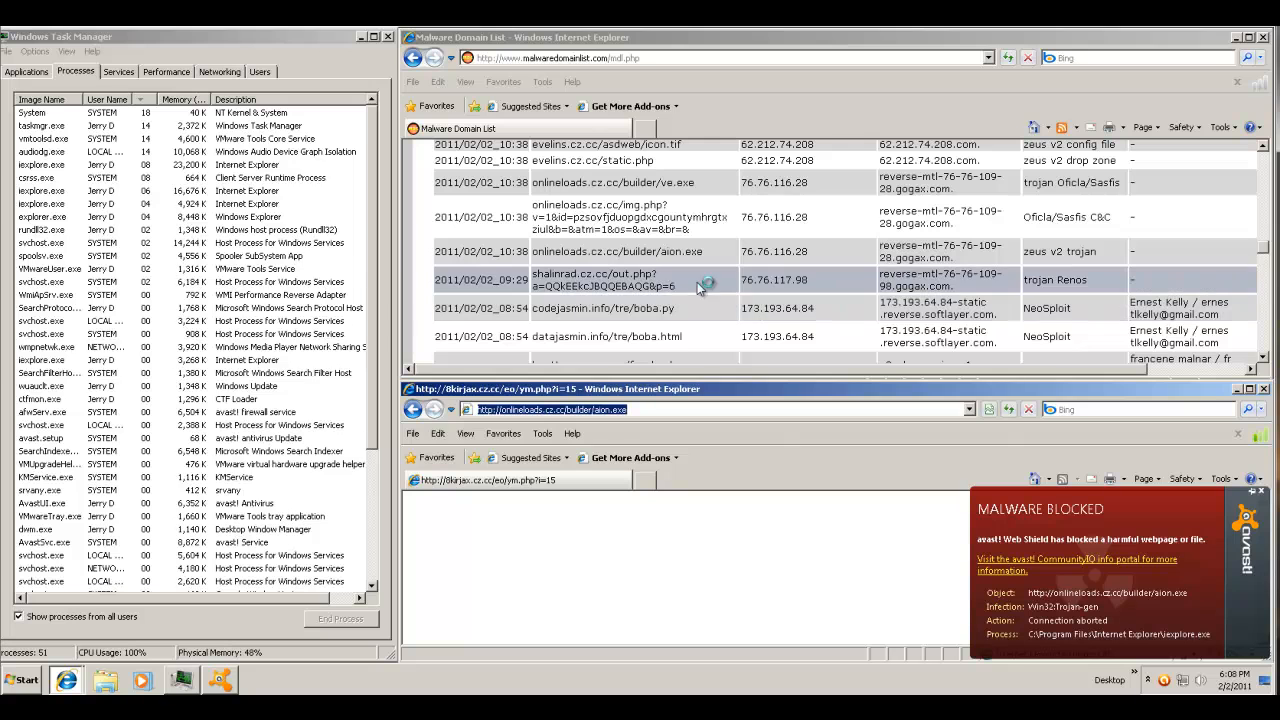
- Copy the "malware calls home" address l33t.im/ipcol.php from further down the Malware Domain List
click(701, 286)
scroll(710, 283, down, 2)
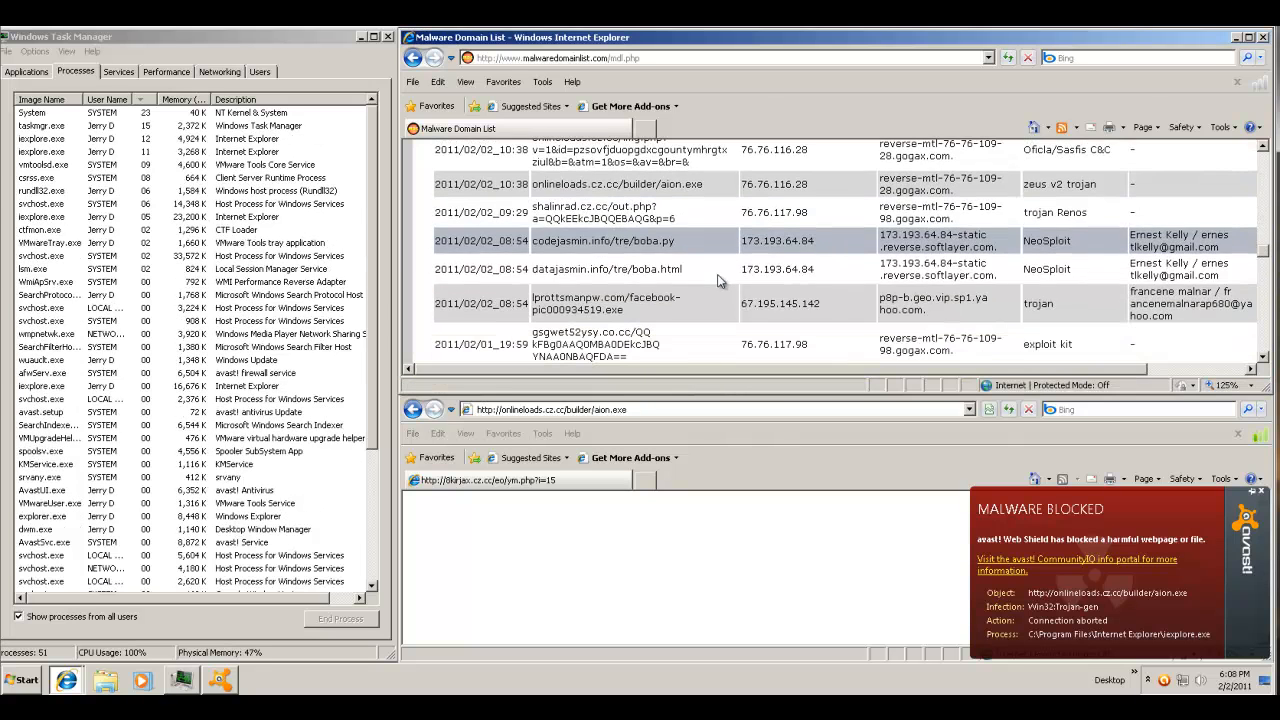
scroll(717, 280, down, 3)
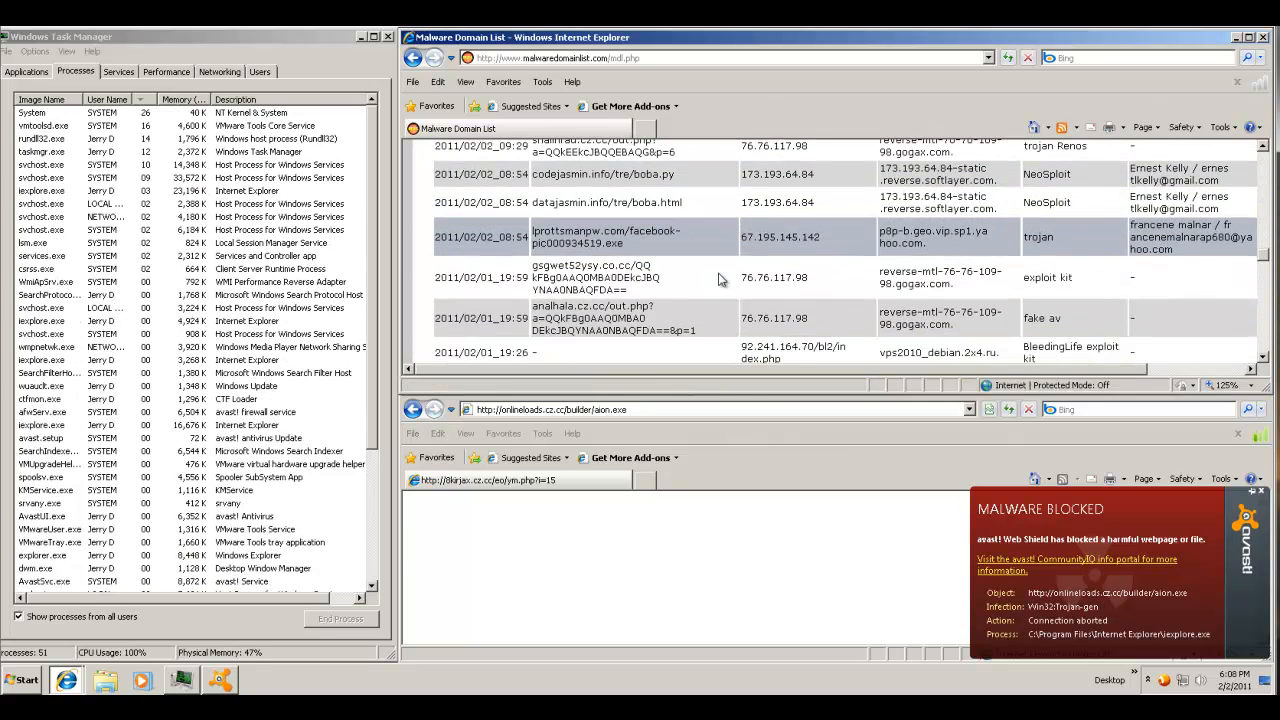
scroll(718, 277, down, 1)
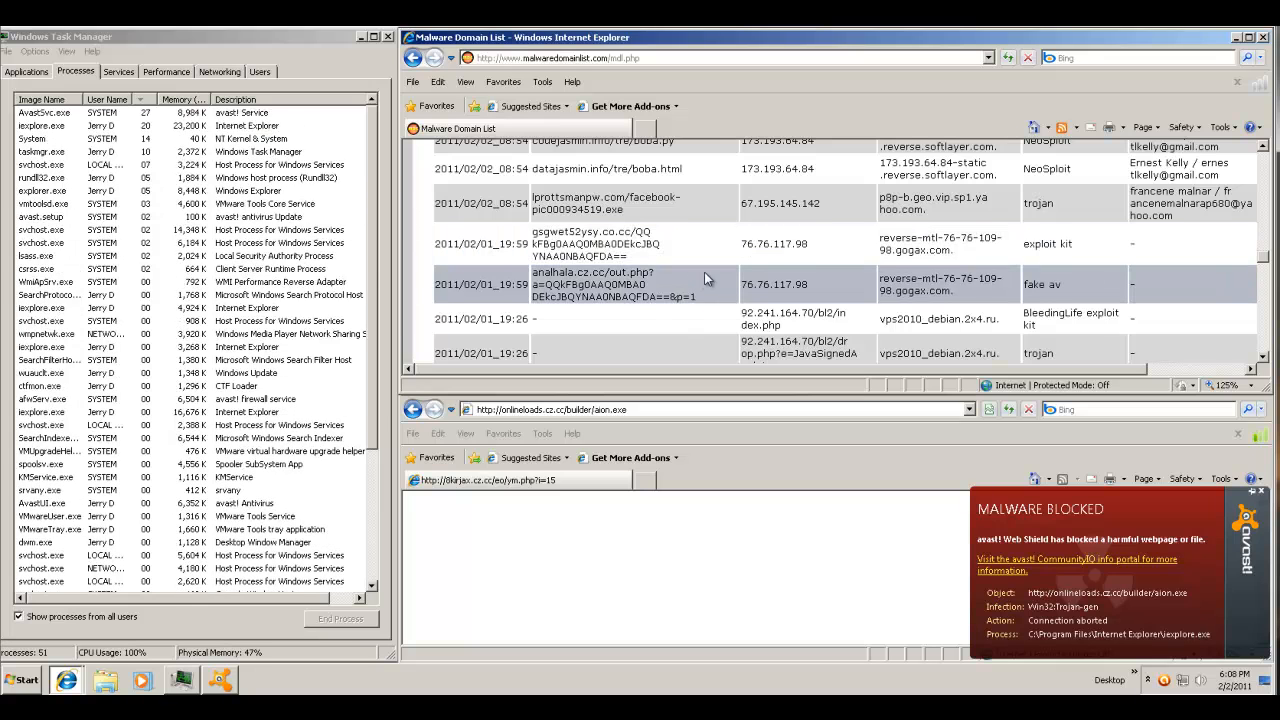
scroll(708, 276, down, 1)
scroll(710, 271, down, 1)
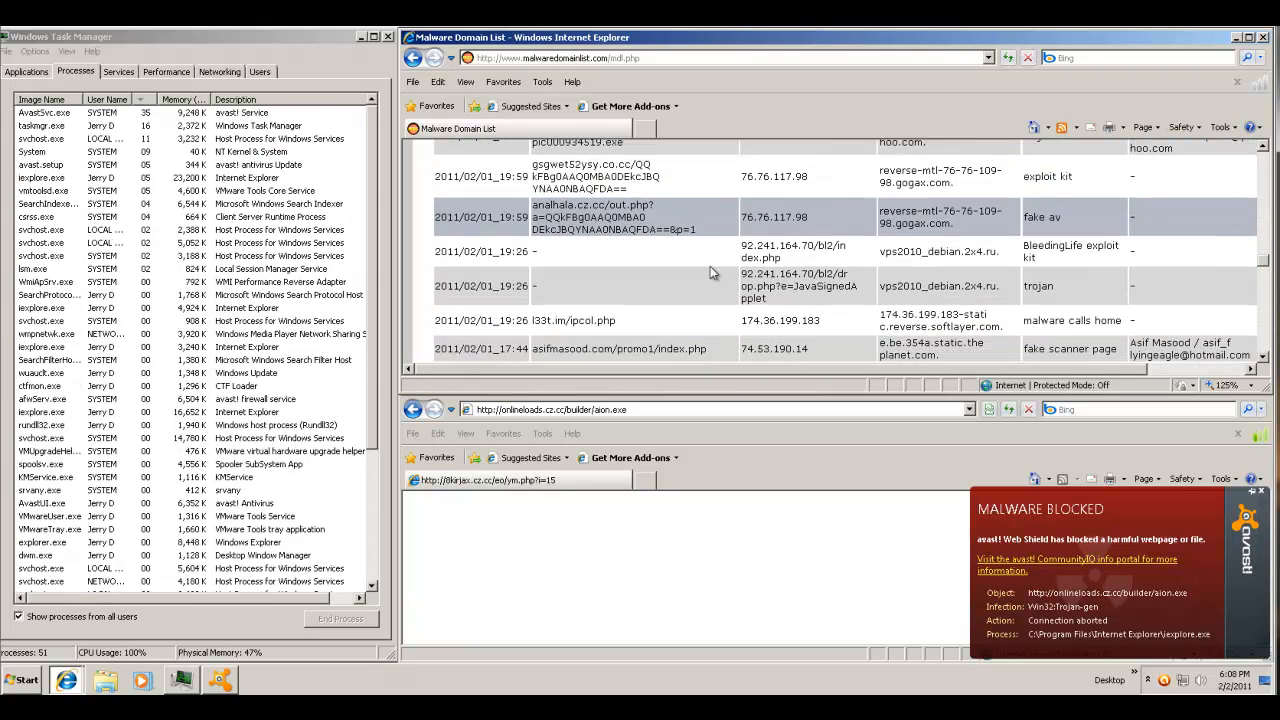
scroll(710, 271, down, 1)
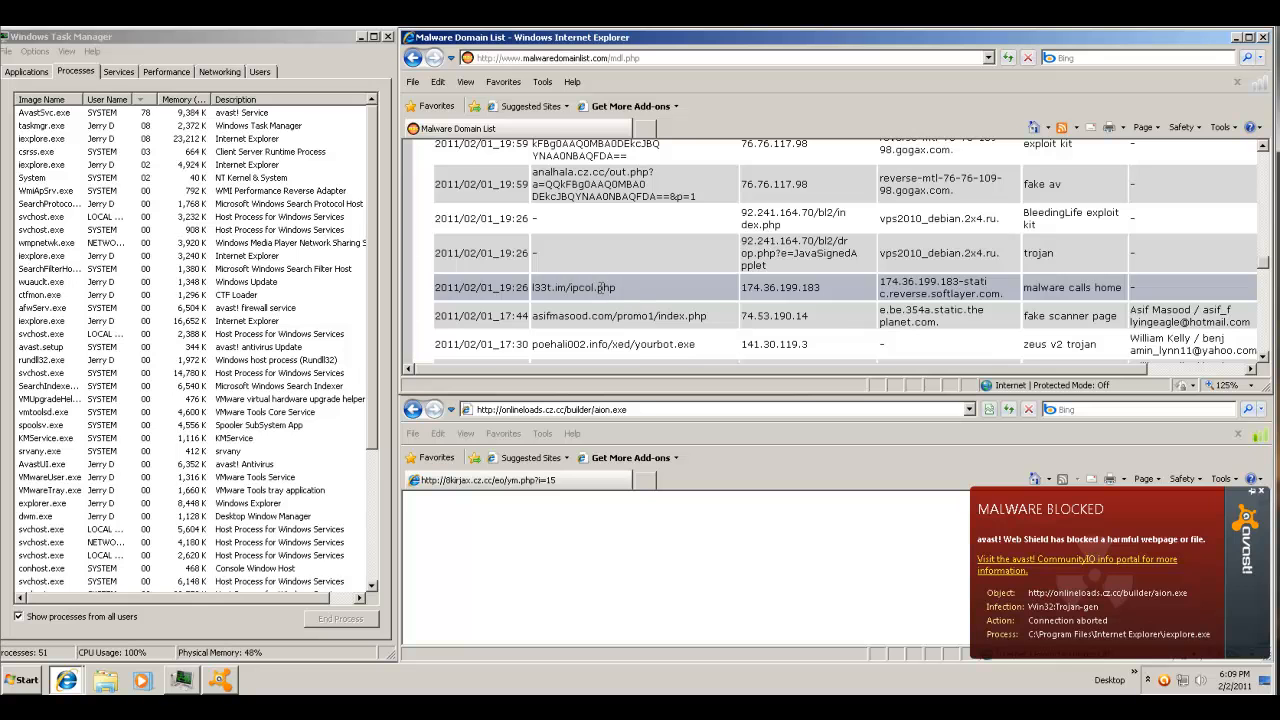
double_click(605, 288)
triple_click(605, 290)
click(626, 290)
triple_click(616, 289)
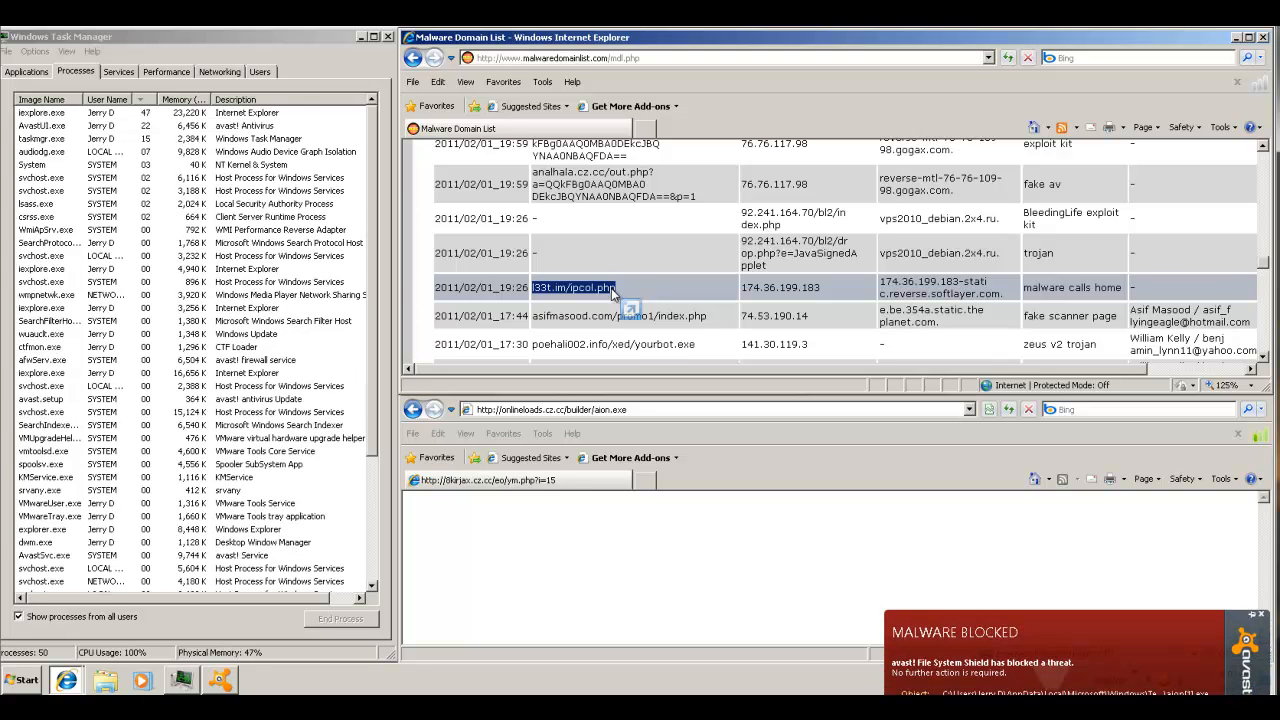
right_click(611, 288)
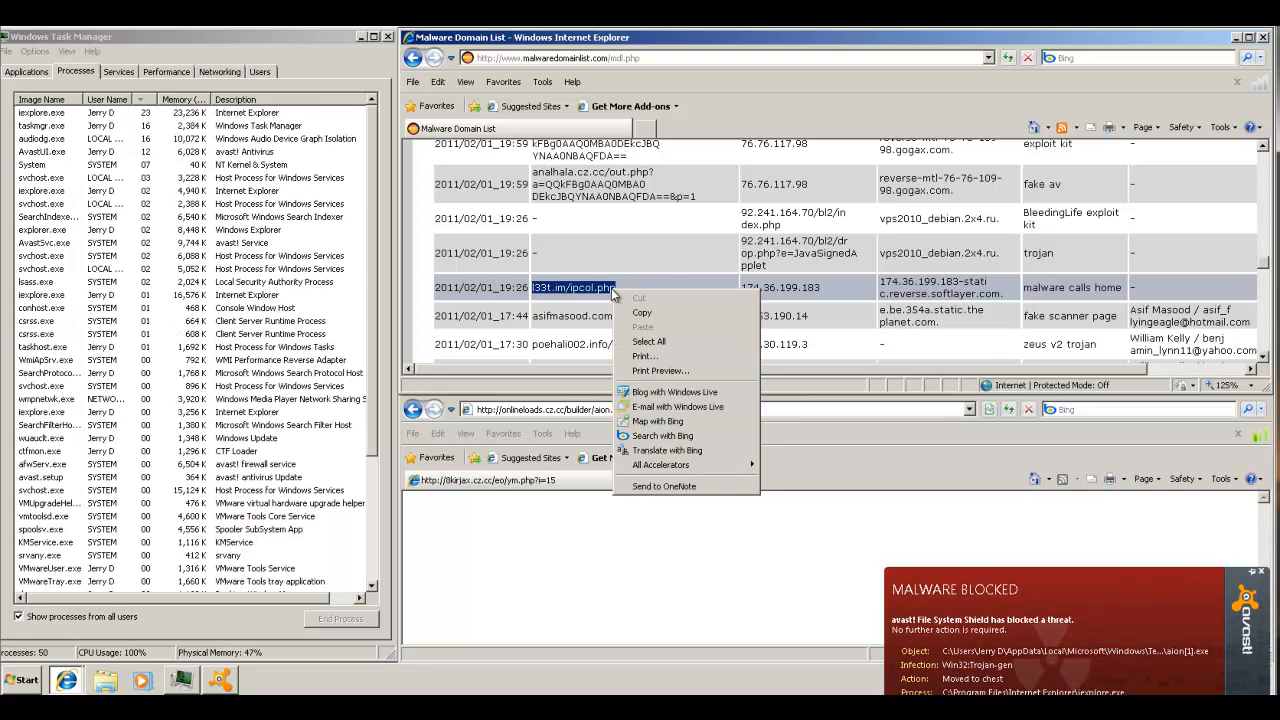
click(670, 316)
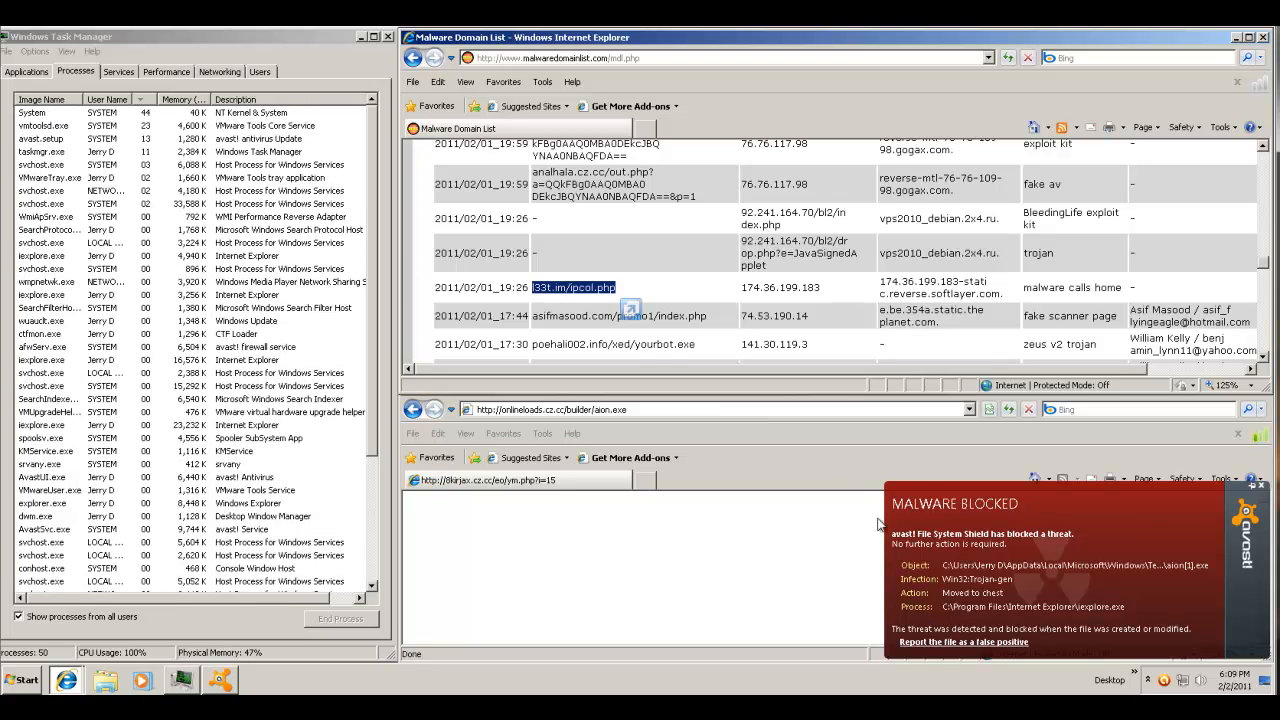
- Replace the second browser window's address with the copied l33t.im/ipcol.php link, close the avast! alert and load the page
double_click(602, 410)
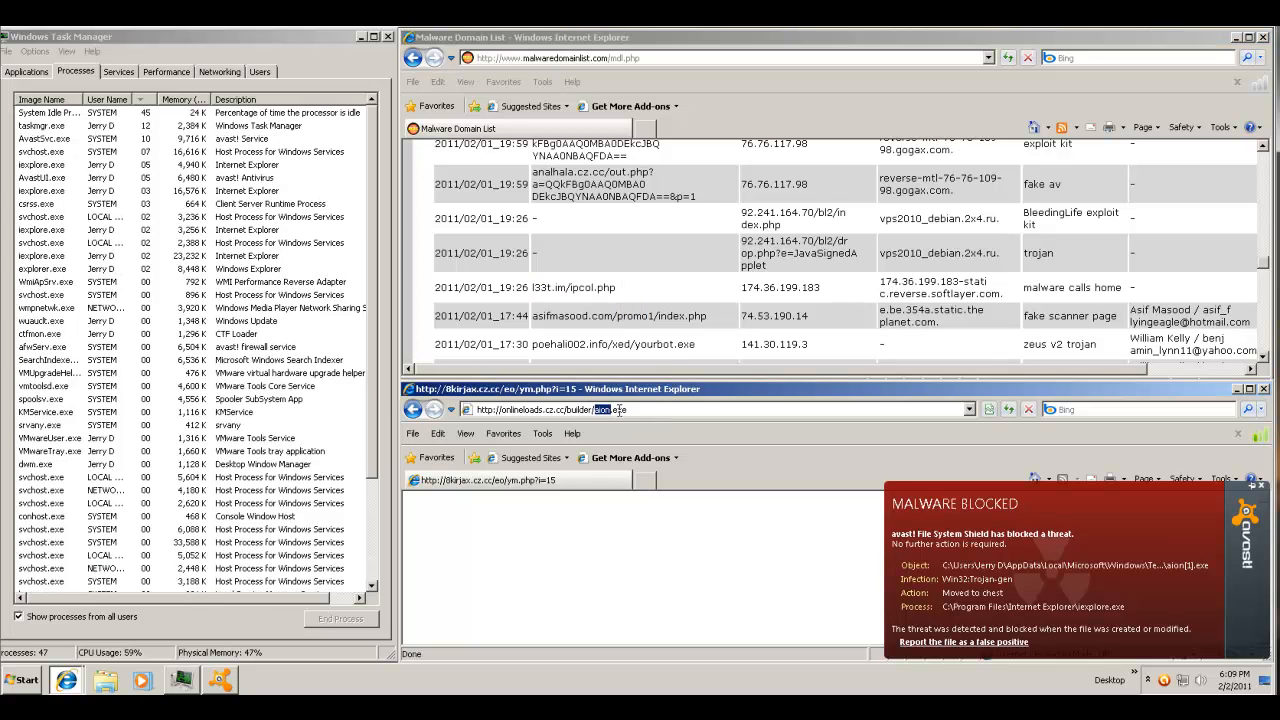
triple_click(620, 410)
right_click(621, 411)
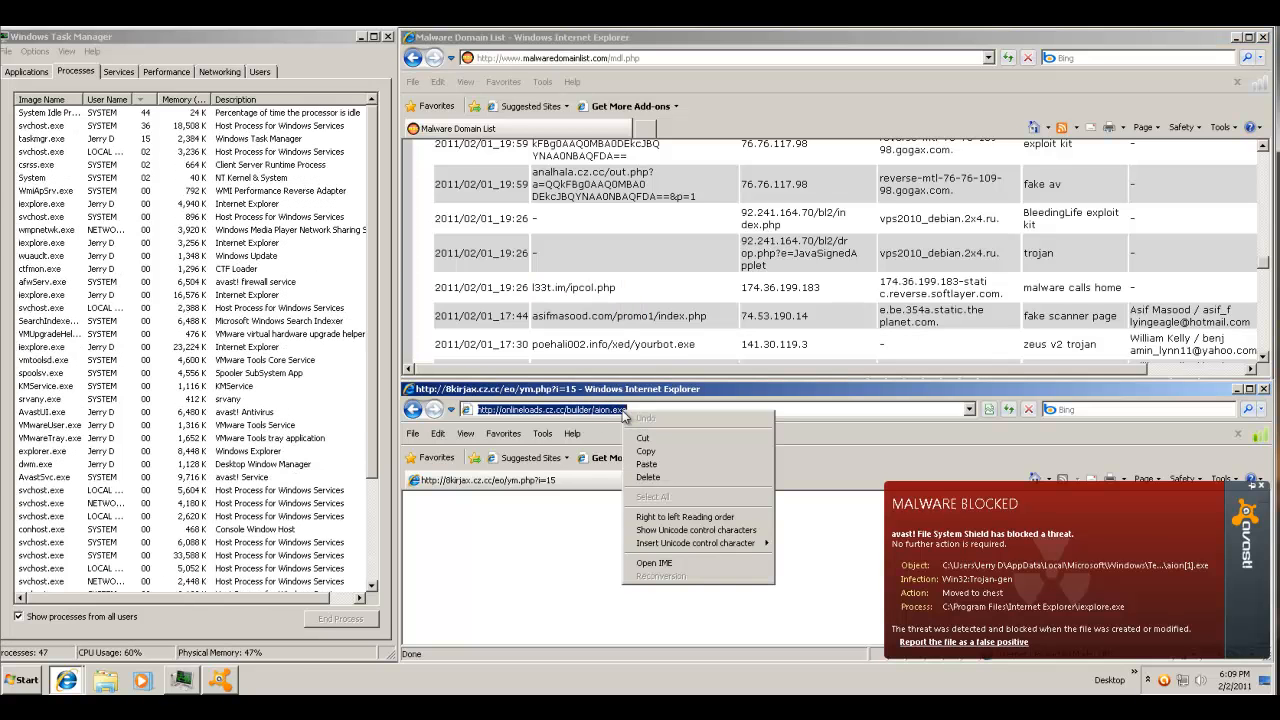
click(668, 464)
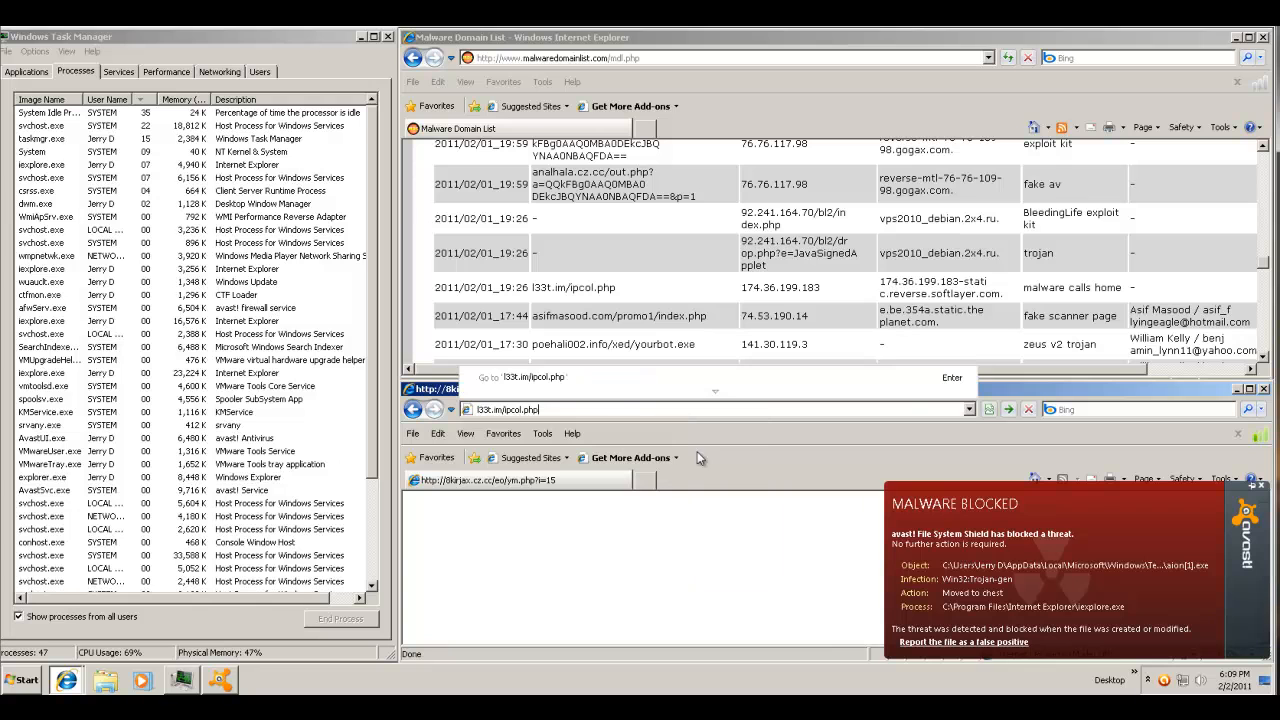
click(1262, 487)
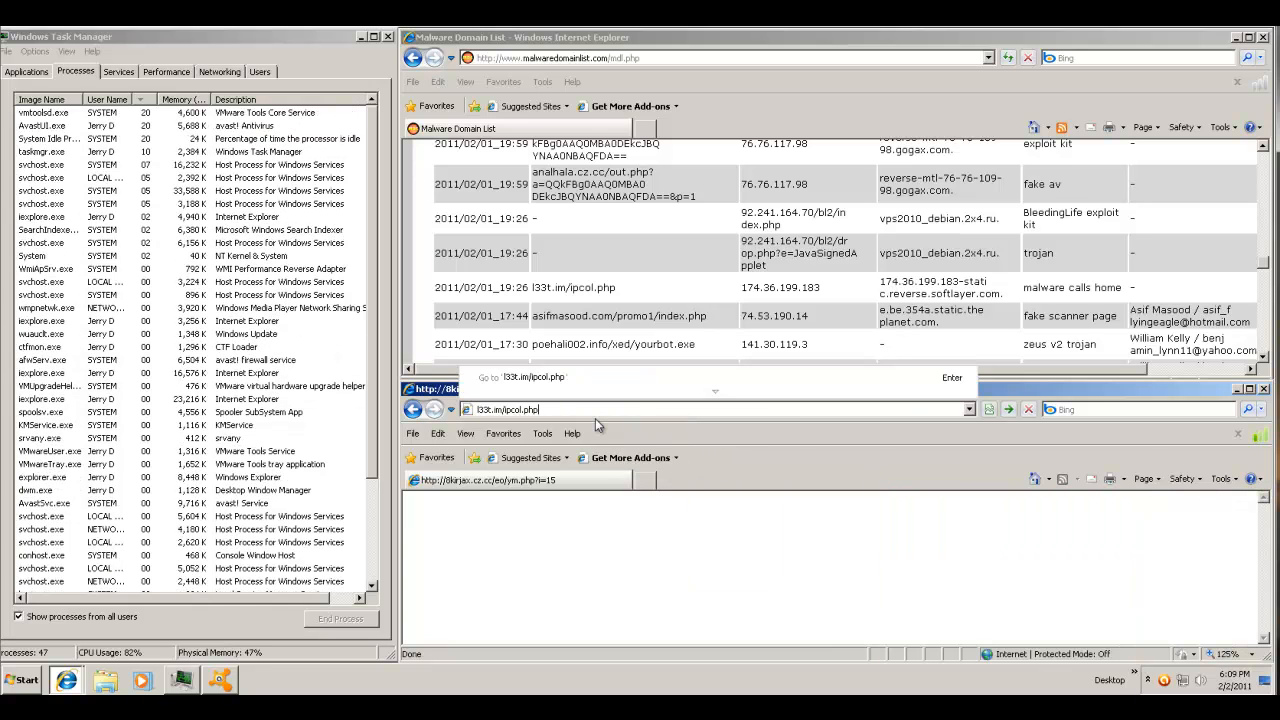
key(Return)
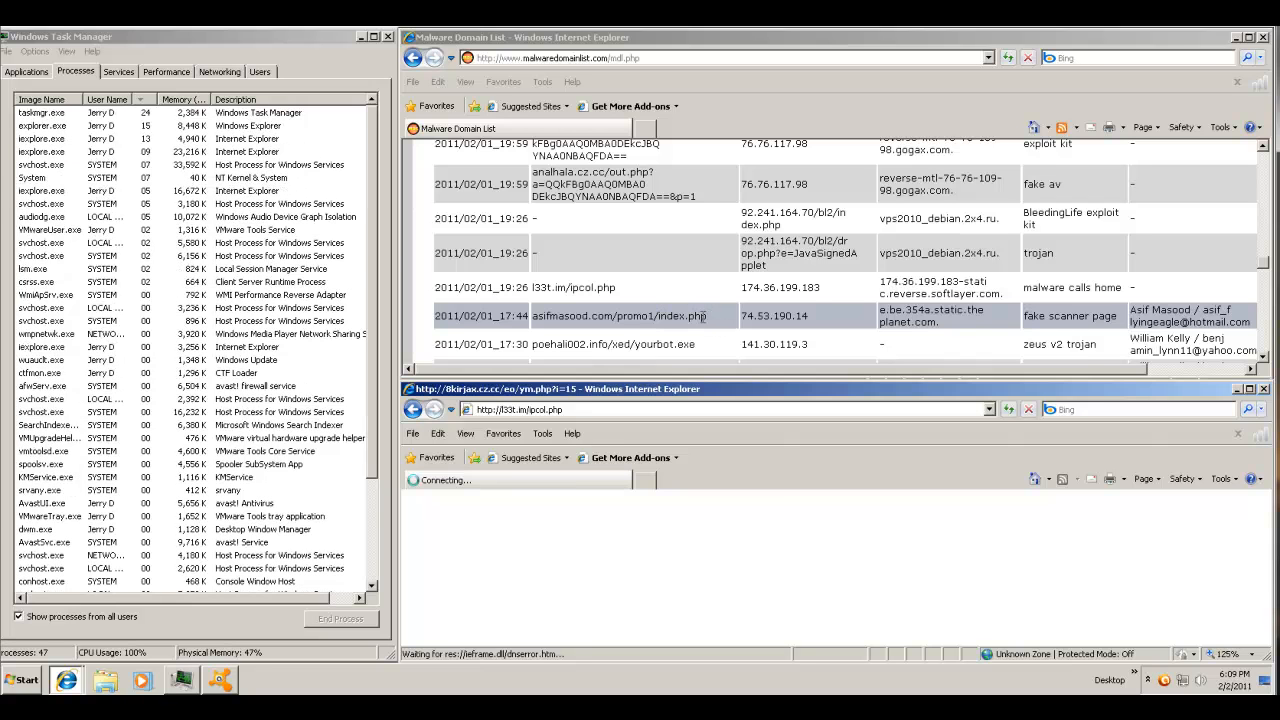
- Copy the fake scanner page address ending in promo1/index.php from the Malware Domain List
triple_click(701, 317)
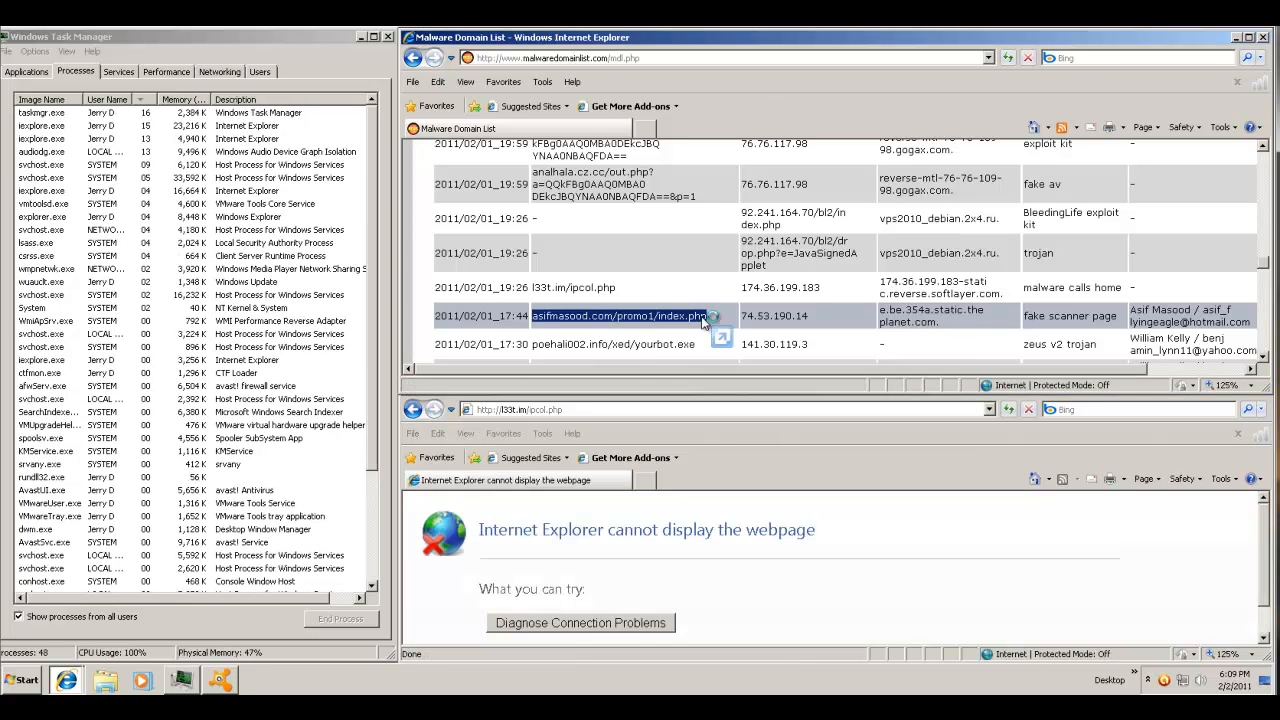
right_click(705, 320)
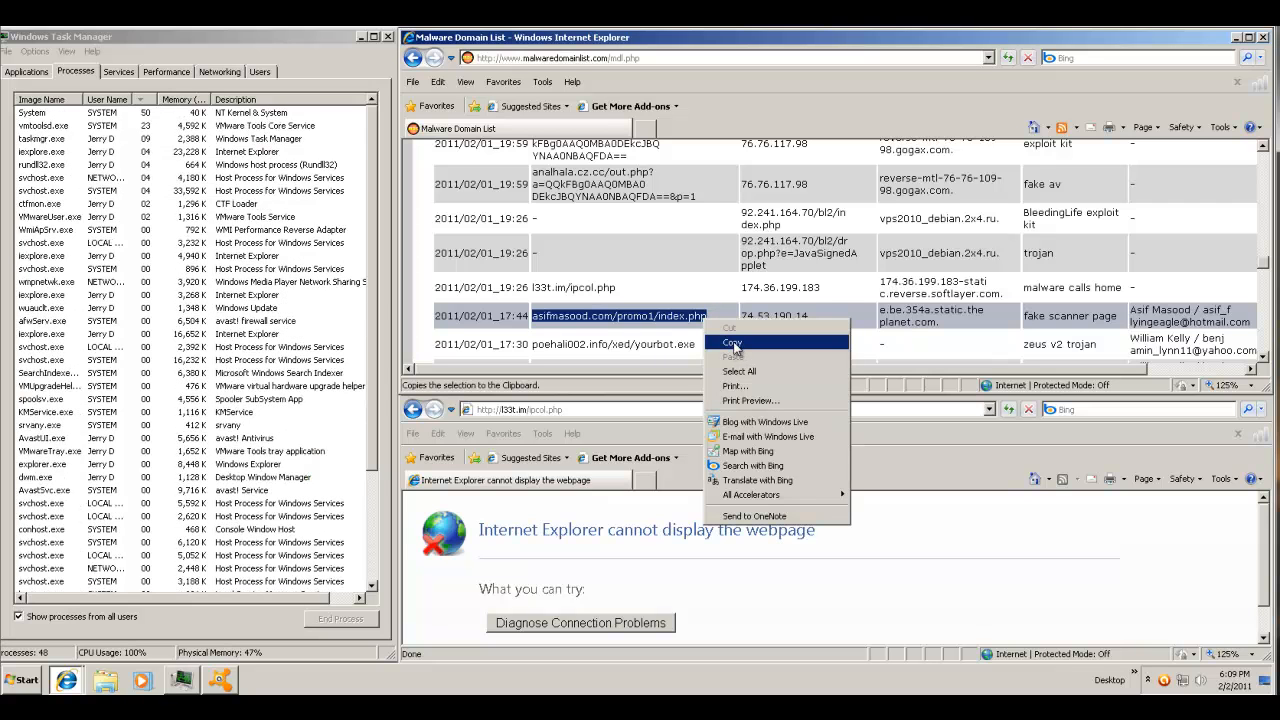
click(733, 346)
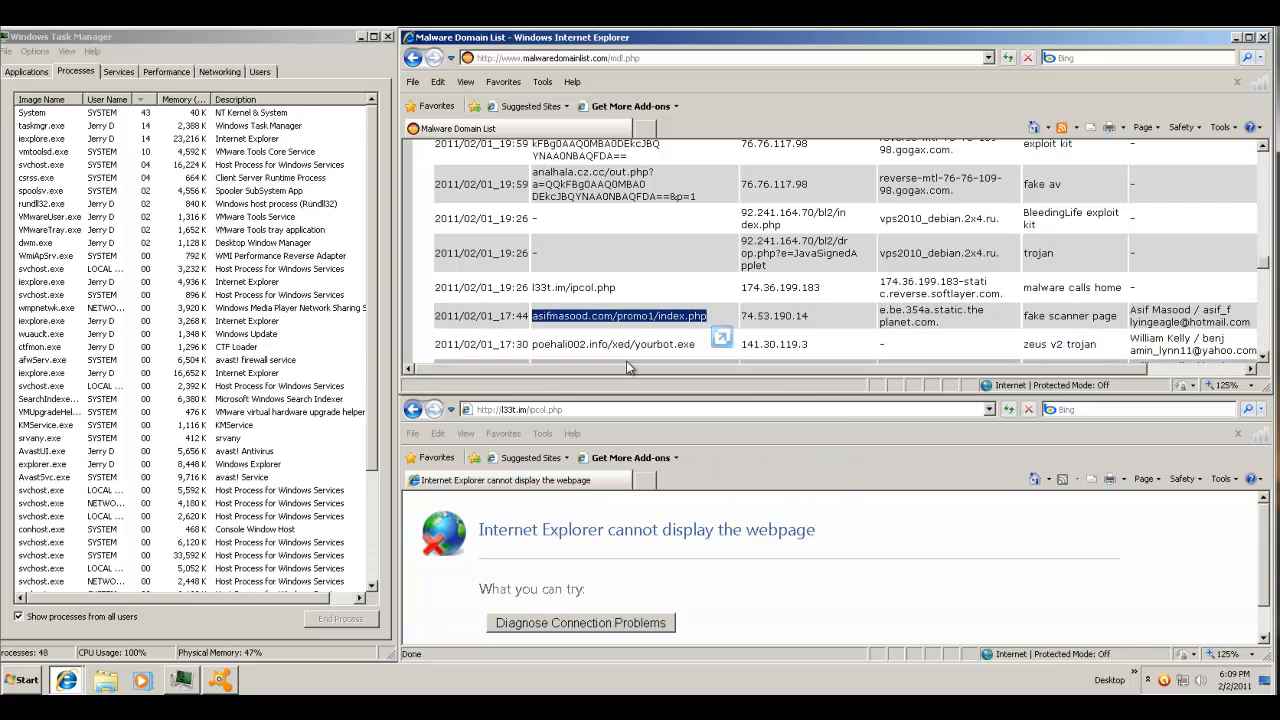
- Paste the fake scanner page link over the second browser window's address and load it
click(545, 410)
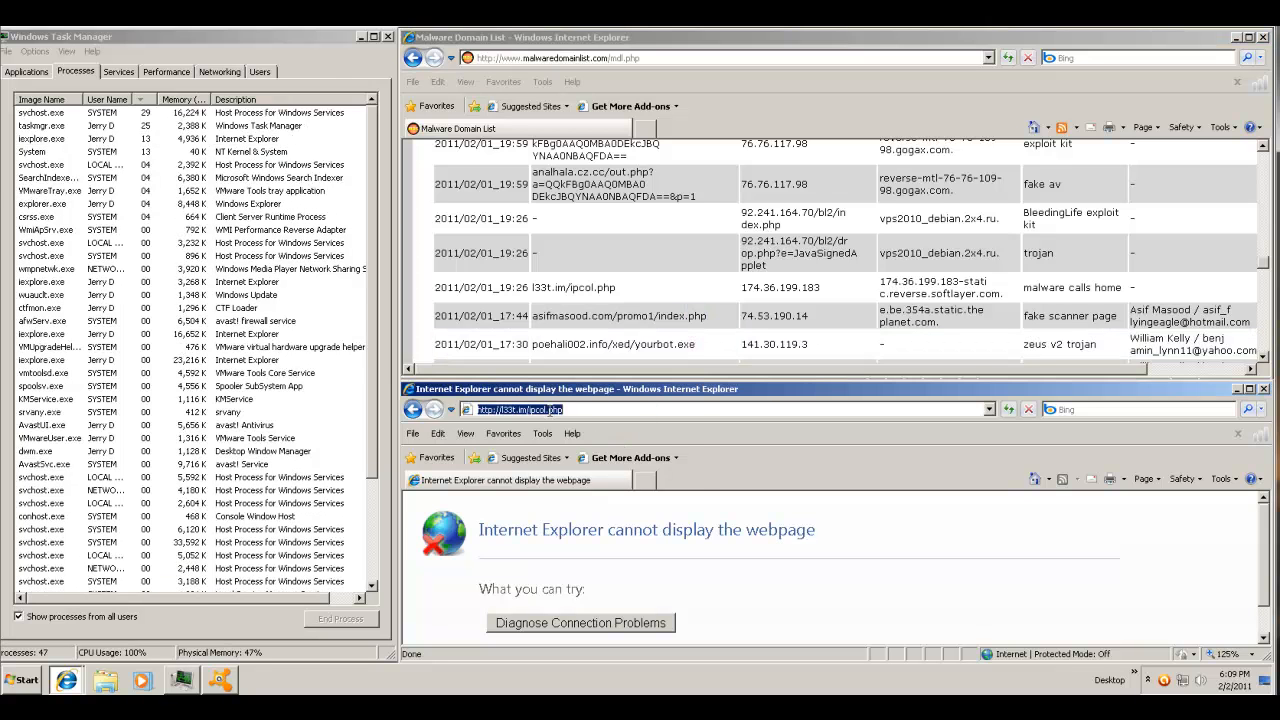
right_click(548, 411)
click(588, 461)
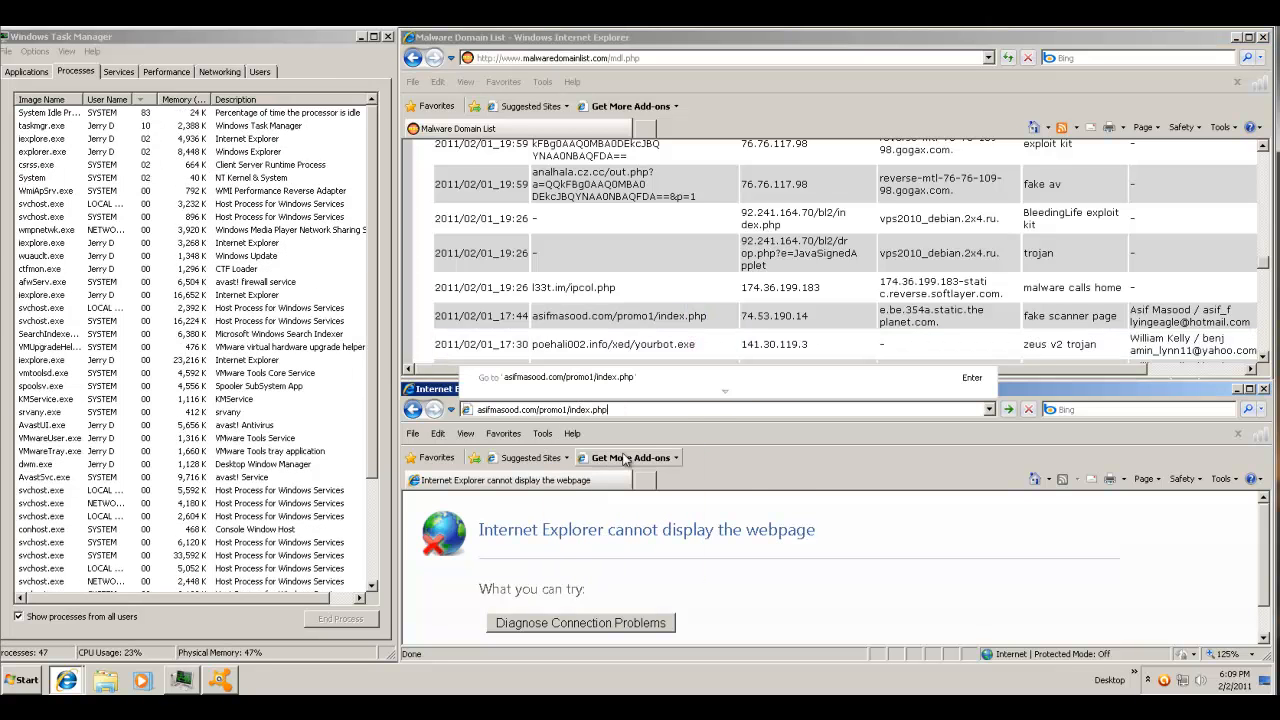
key(Return)
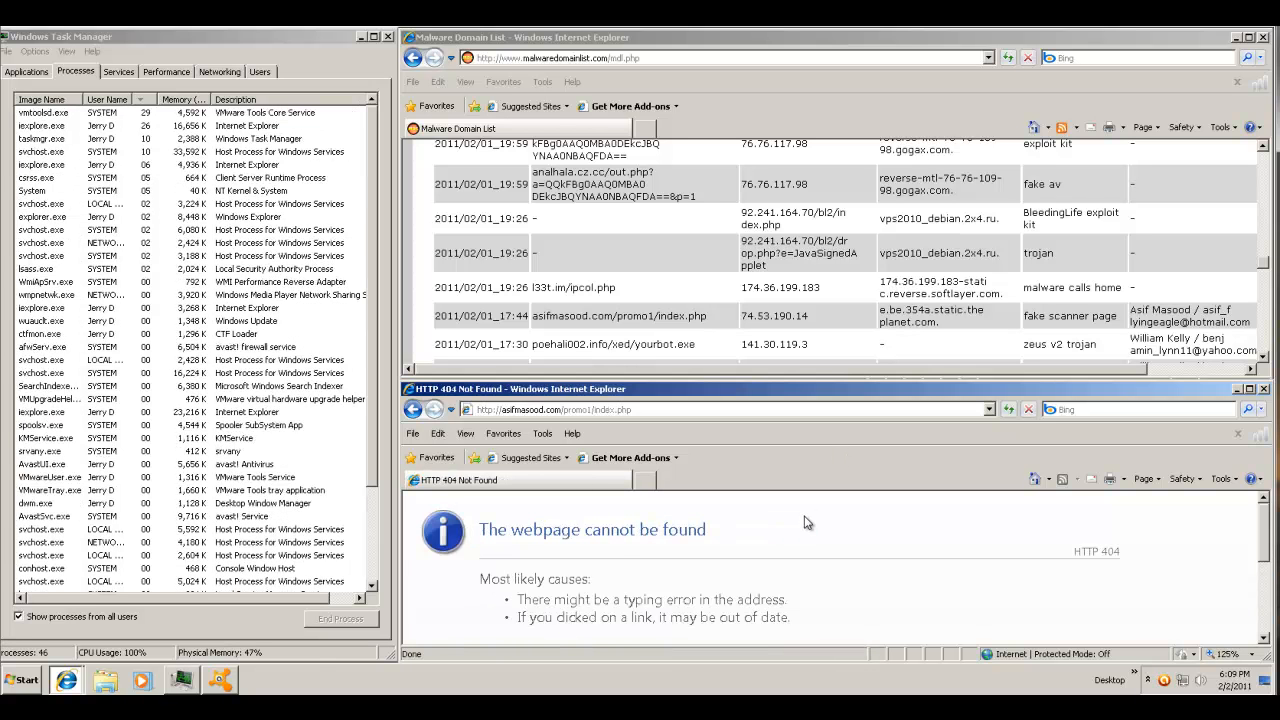
- Copy the NeoSploit address listlike.info/tre/BOBA.exe from further down the Malware Domain List
click(686, 344)
scroll(700, 300, down, 3)
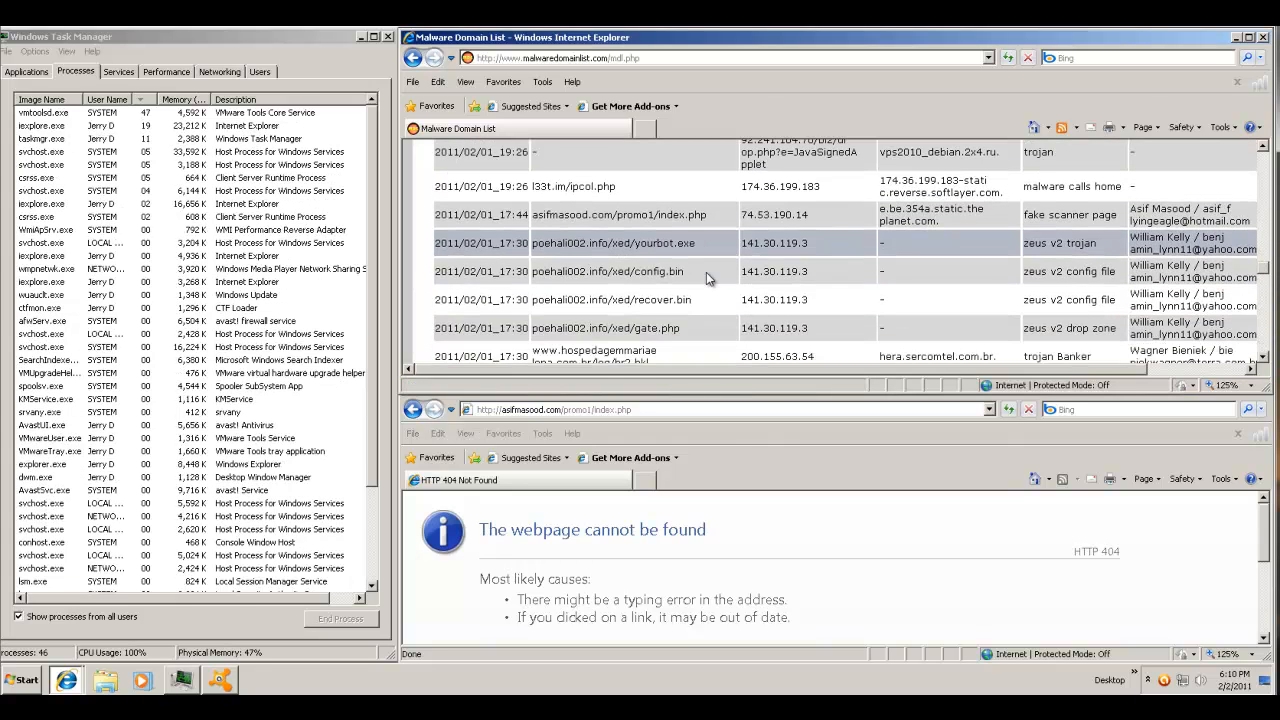
scroll(706, 278, down, 2)
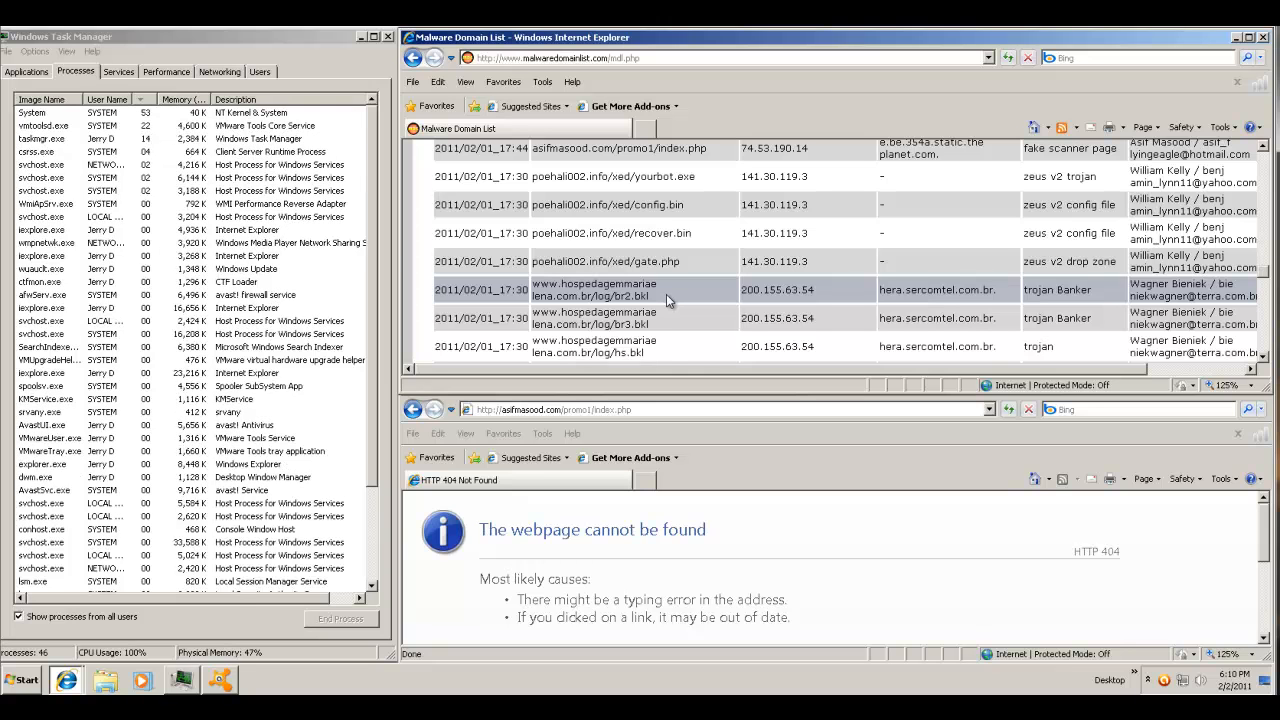
scroll(670, 288, down, 2)
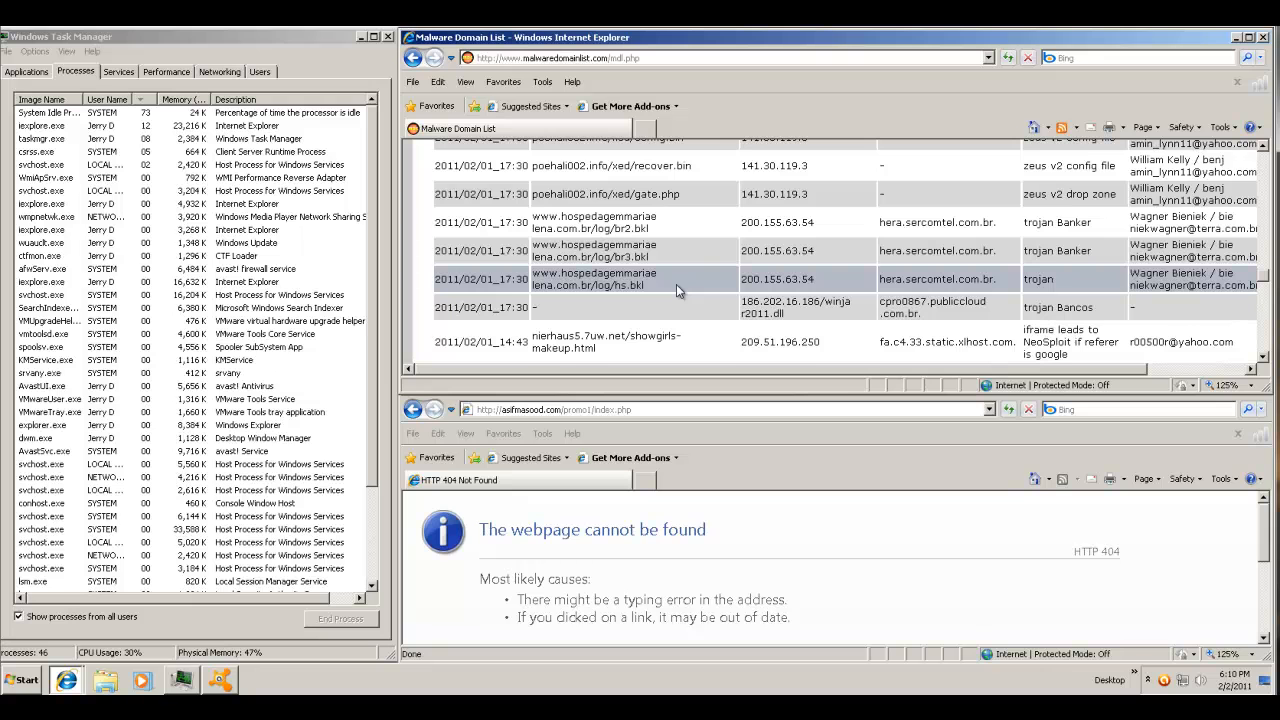
scroll(676, 284, down, 2)
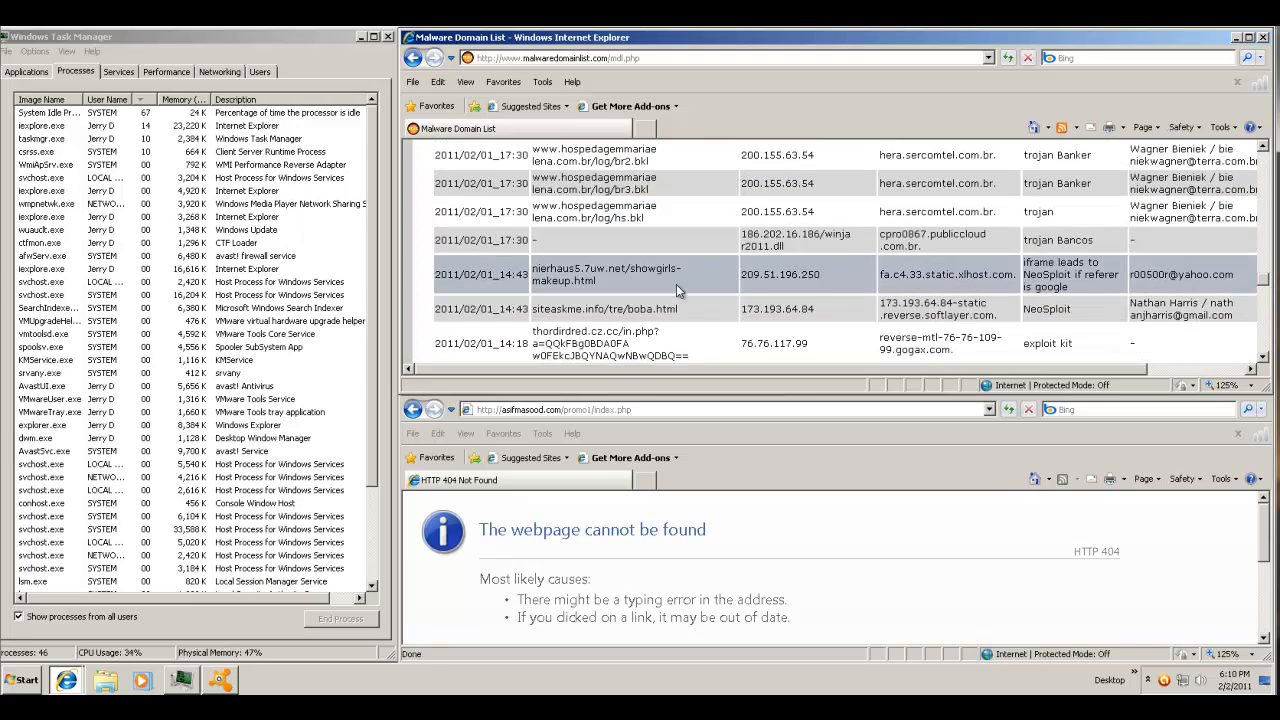
scroll(676, 284, down, 1)
scroll(682, 277, down, 1)
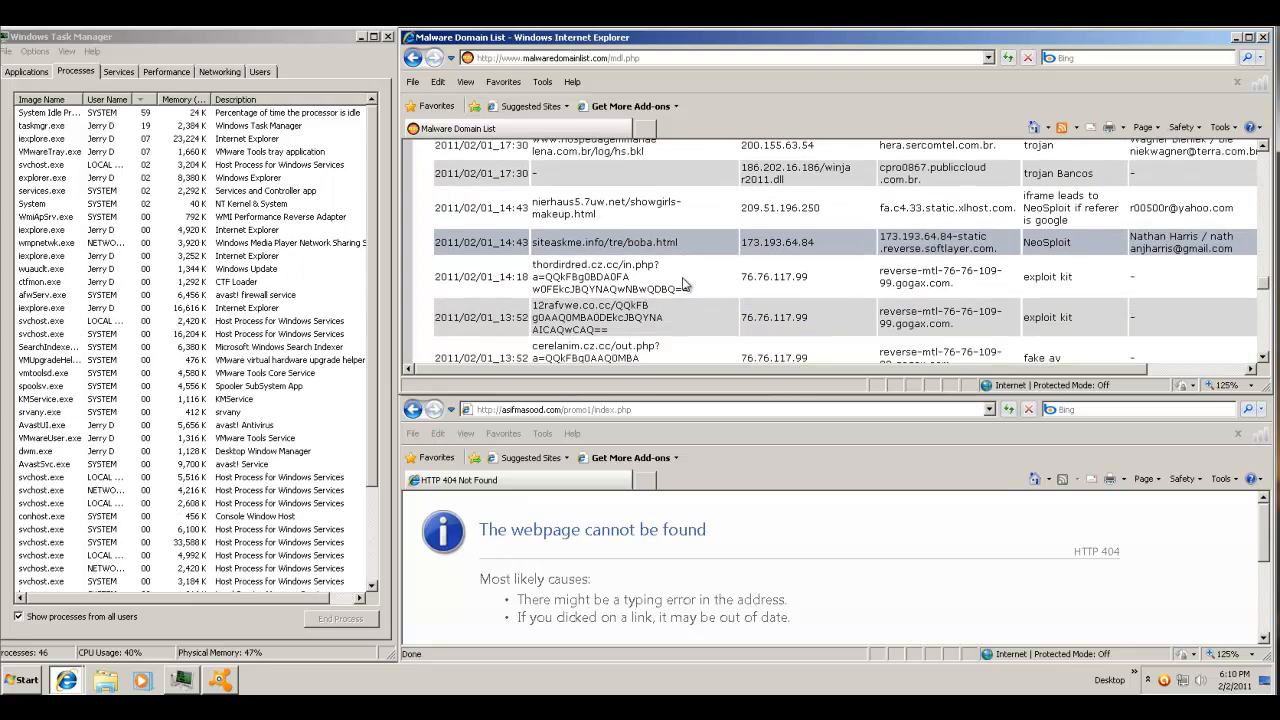
scroll(683, 285, down, 4)
scroll(685, 286, down, 3)
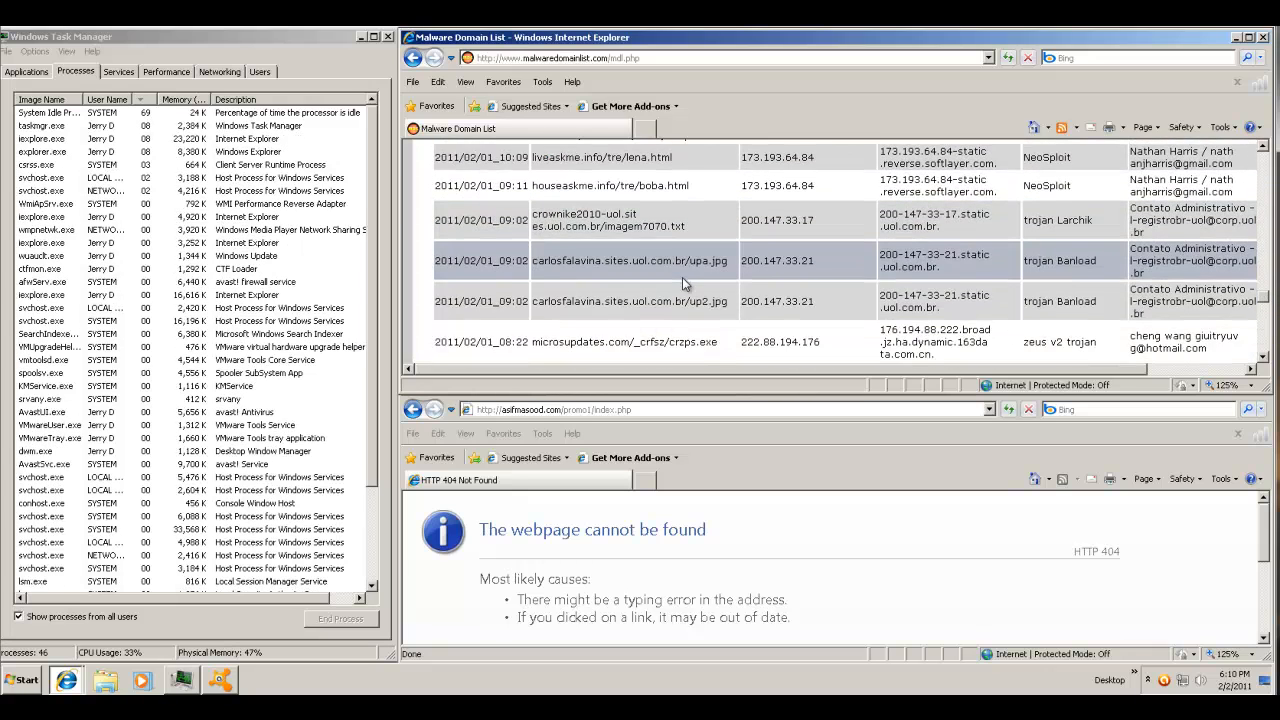
scroll(682, 277, down, 1)
scroll(682, 277, down, 1)
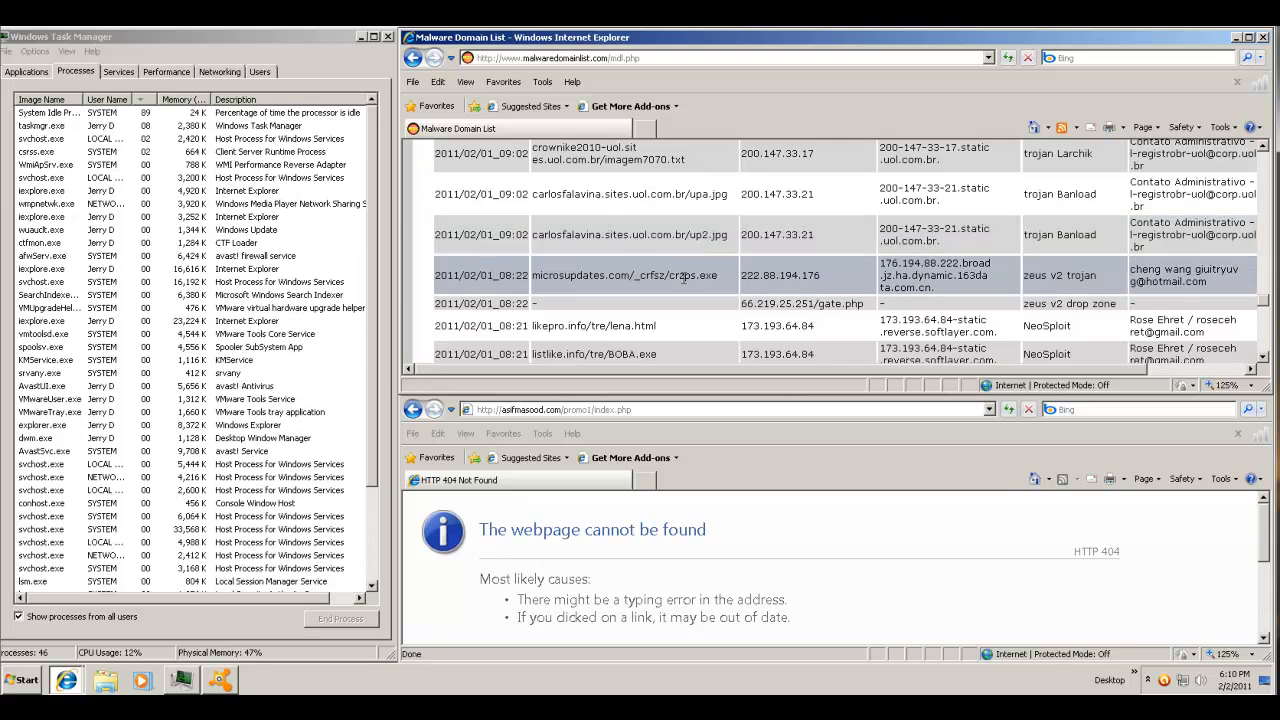
drag(645, 349, 648, 357)
right_click(648, 357)
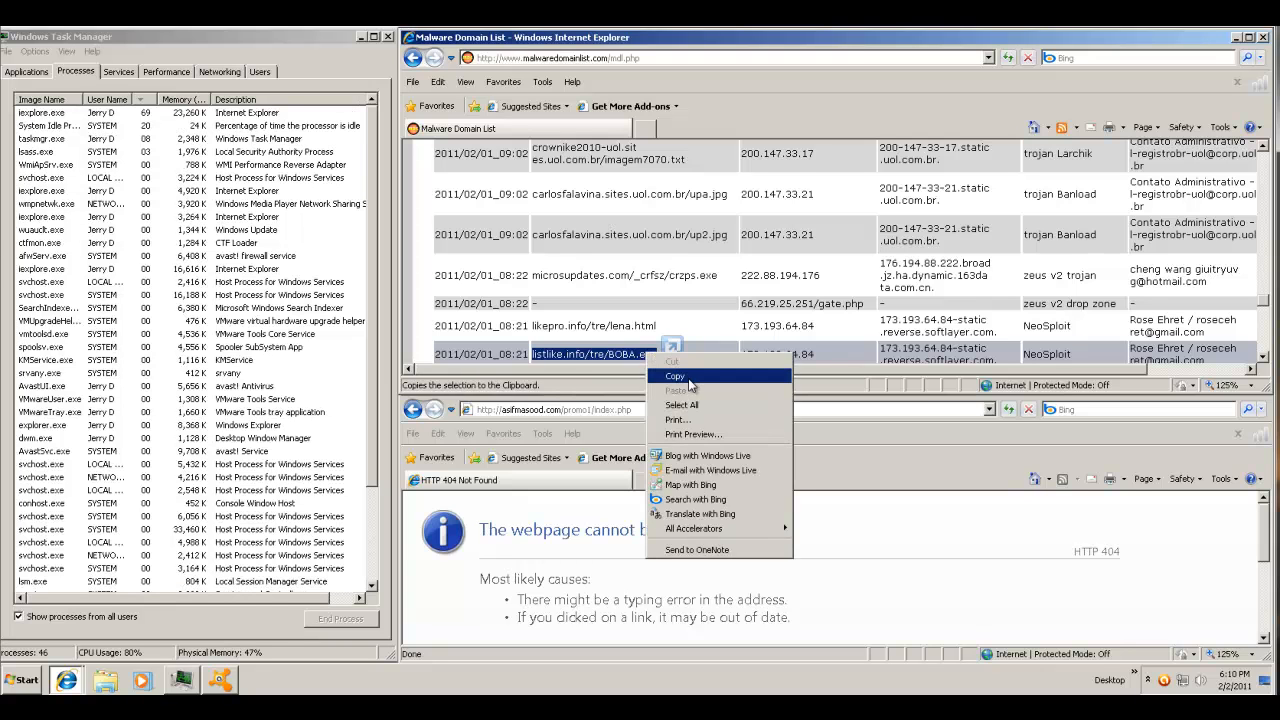
click(668, 371)
- Replace the second browser window's address with the copied listlike.info/tre/BOBA.exe link and load it
click(630, 410)
right_click(630, 410)
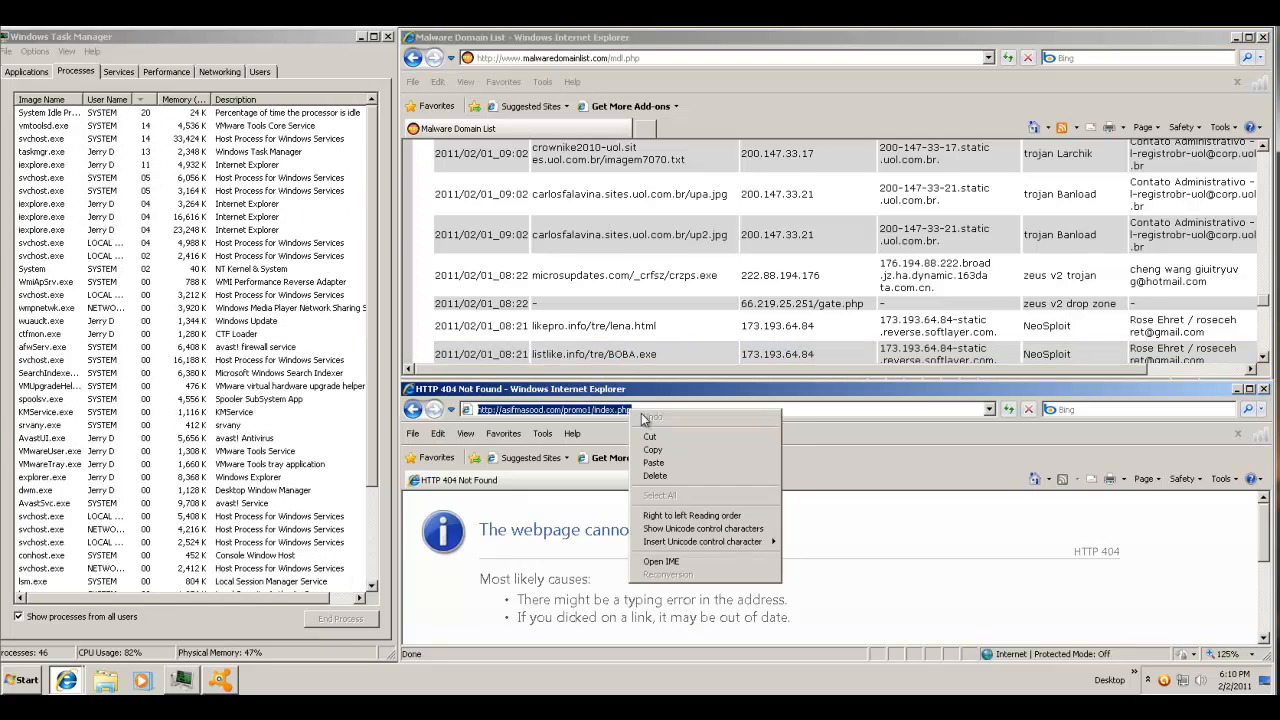
click(677, 464)
key(Return)
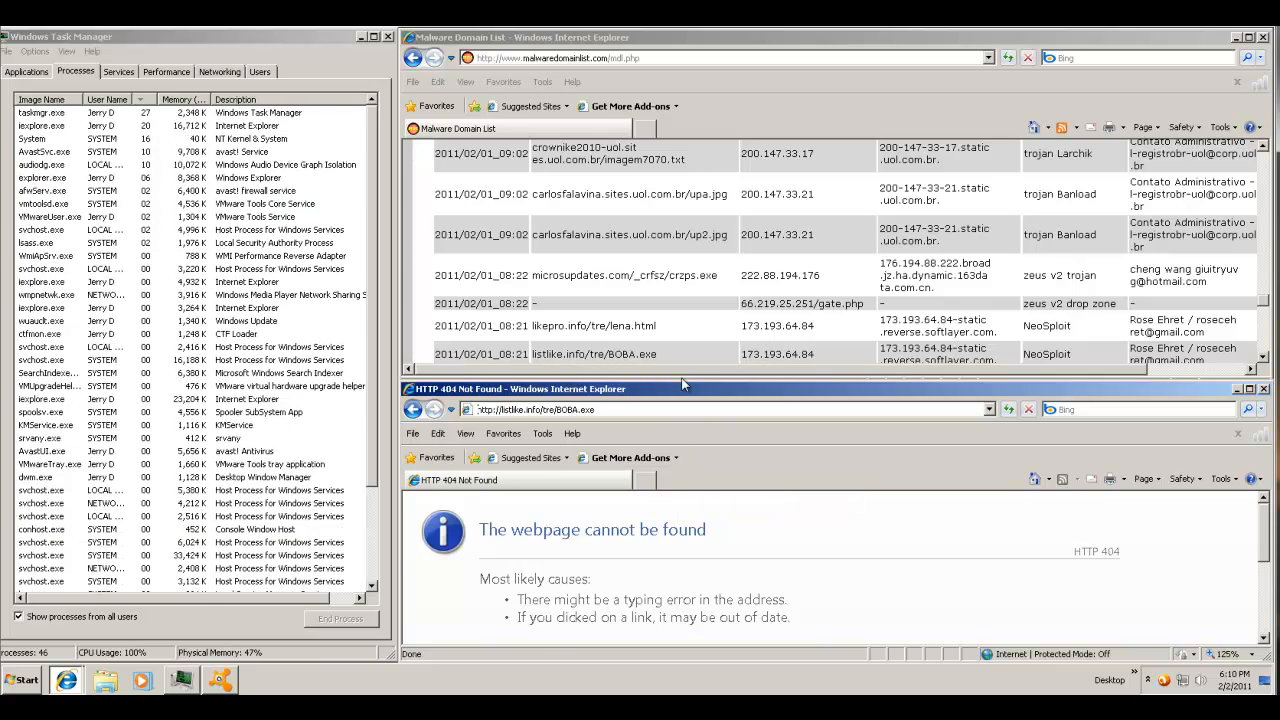
- Copy the trojan Hiloti address imgl.cz.cc/x.php?f=79&e=0 from further down the Malware Domain List
click(683, 274)
scroll(682, 263, down, 1)
scroll(682, 263, down, 3)
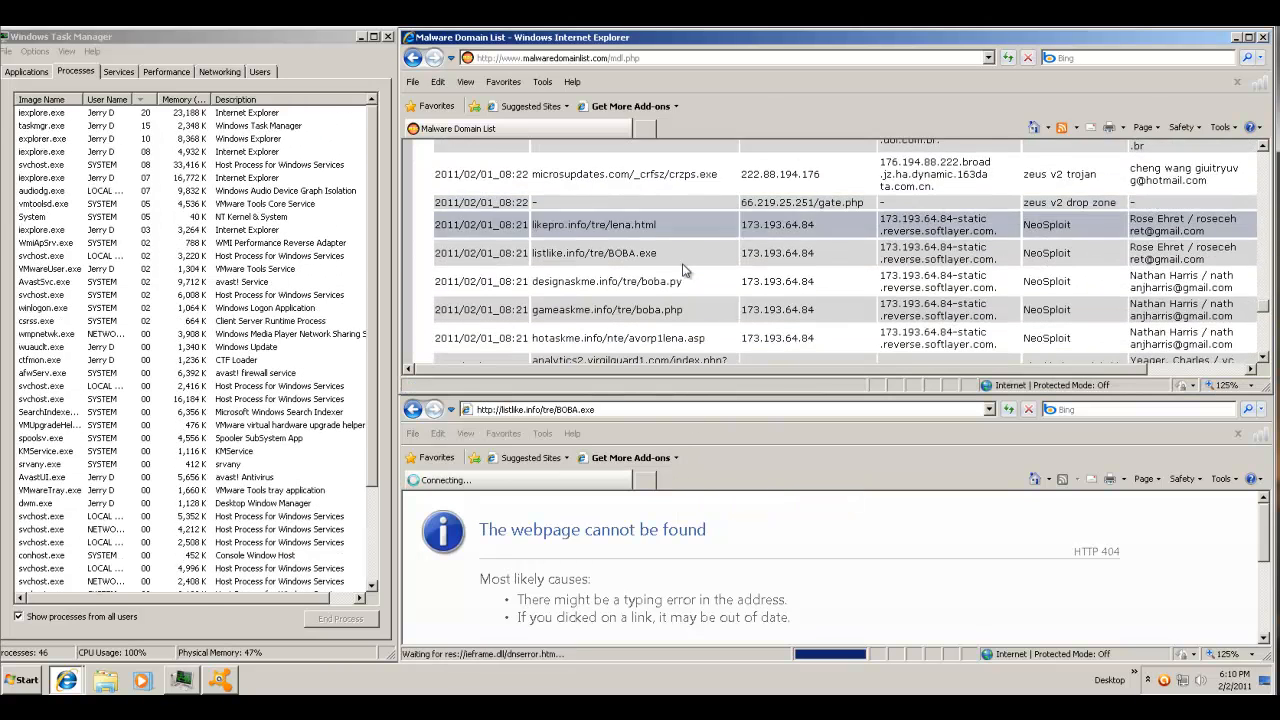
scroll(682, 263, down, 3)
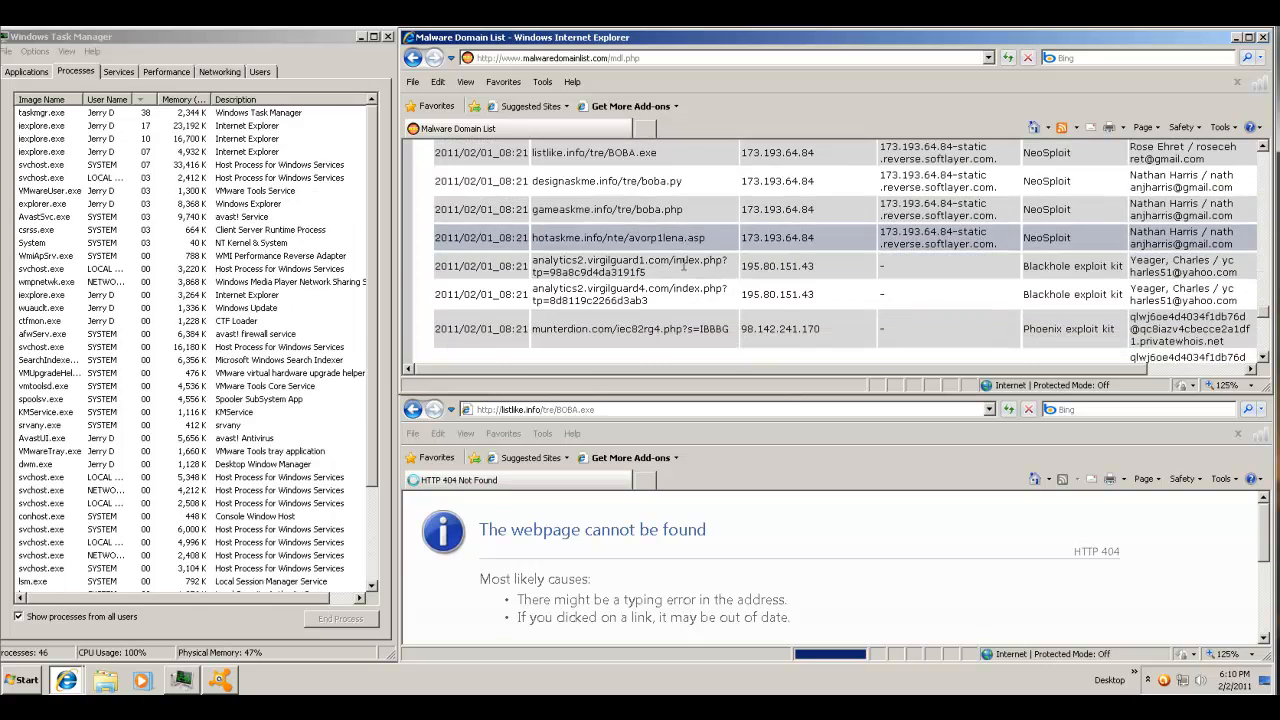
scroll(682, 263, down, 1)
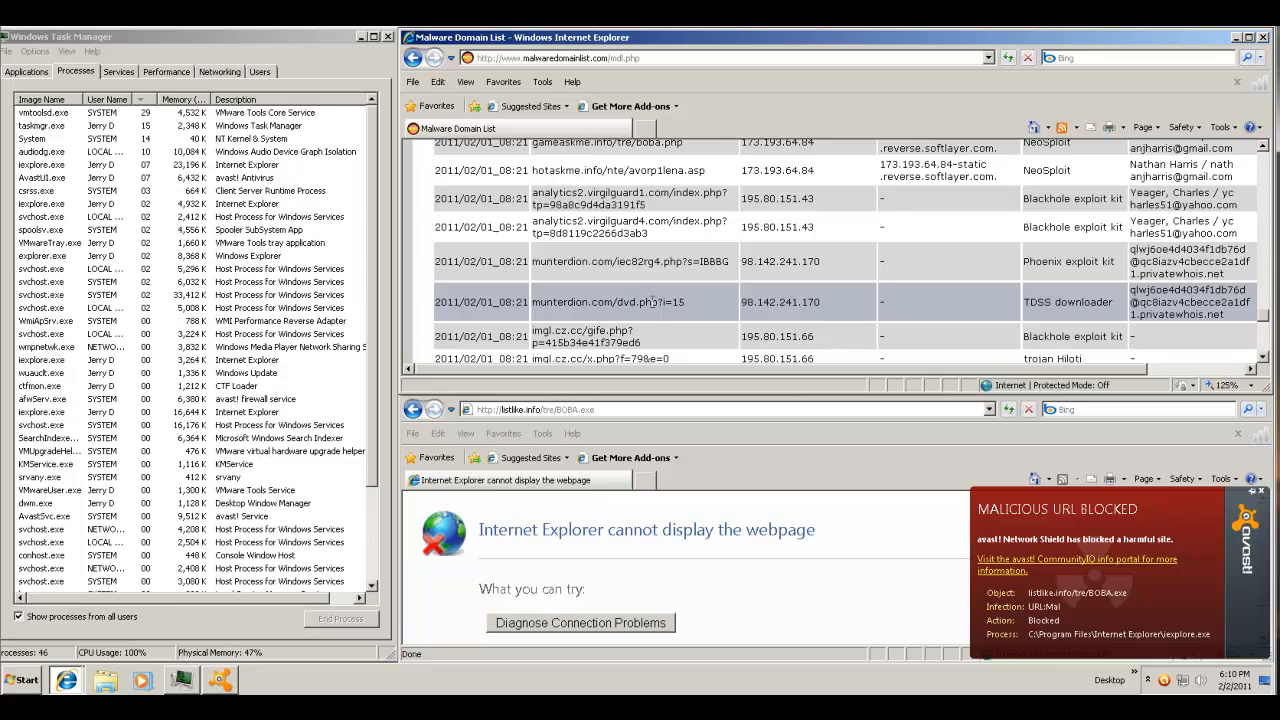
triple_click(663, 297)
drag(663, 297, 724, 286)
scroll(726, 286, down, 1)
scroll(726, 290, down, 2)
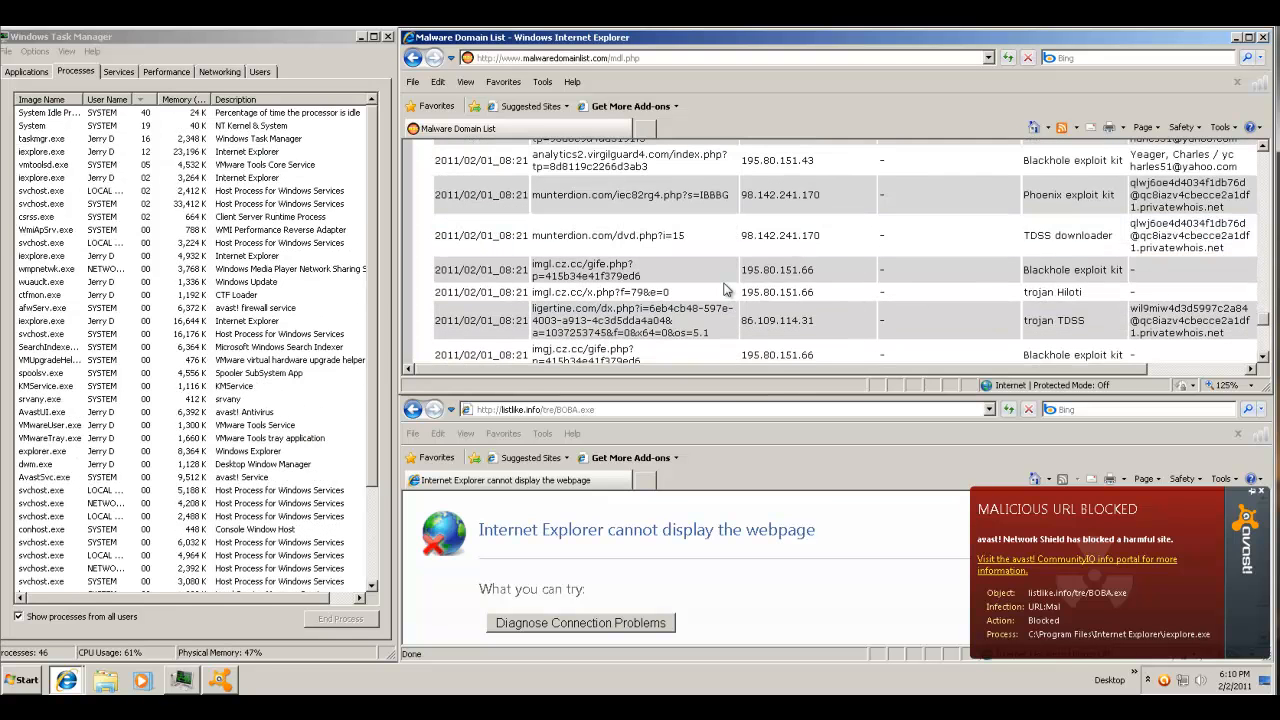
triple_click(666, 258)
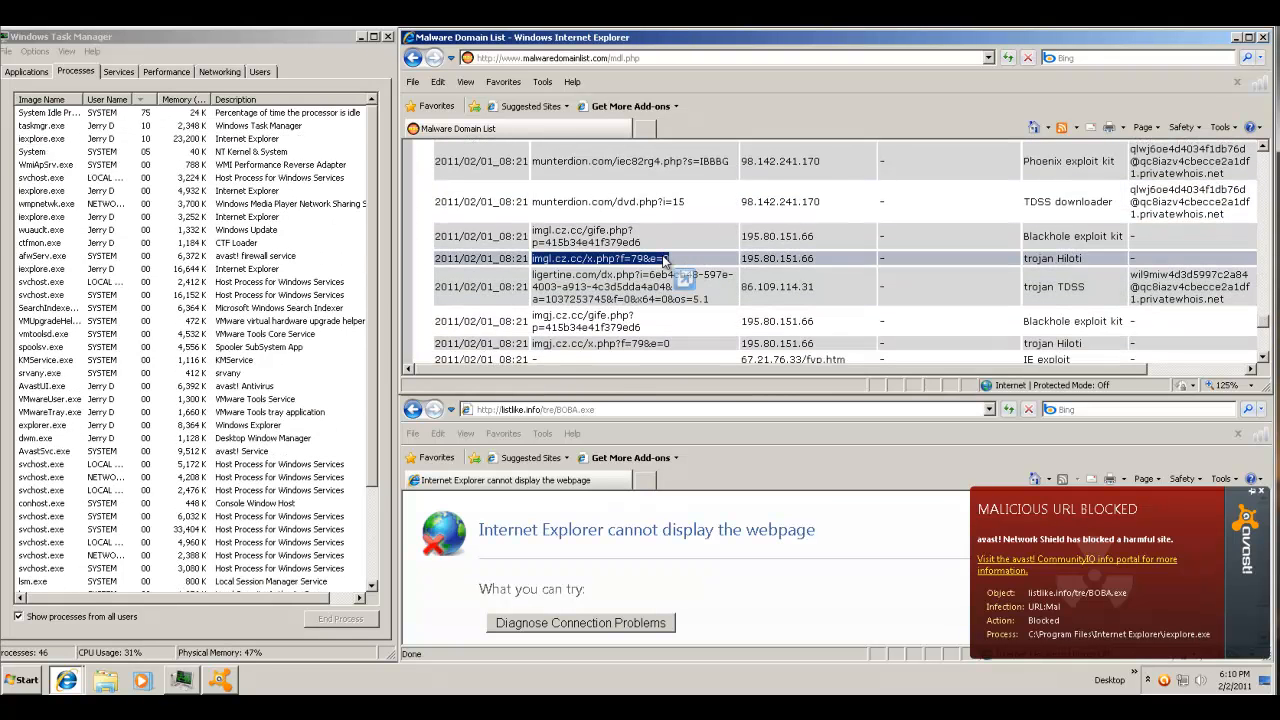
right_click(665, 258)
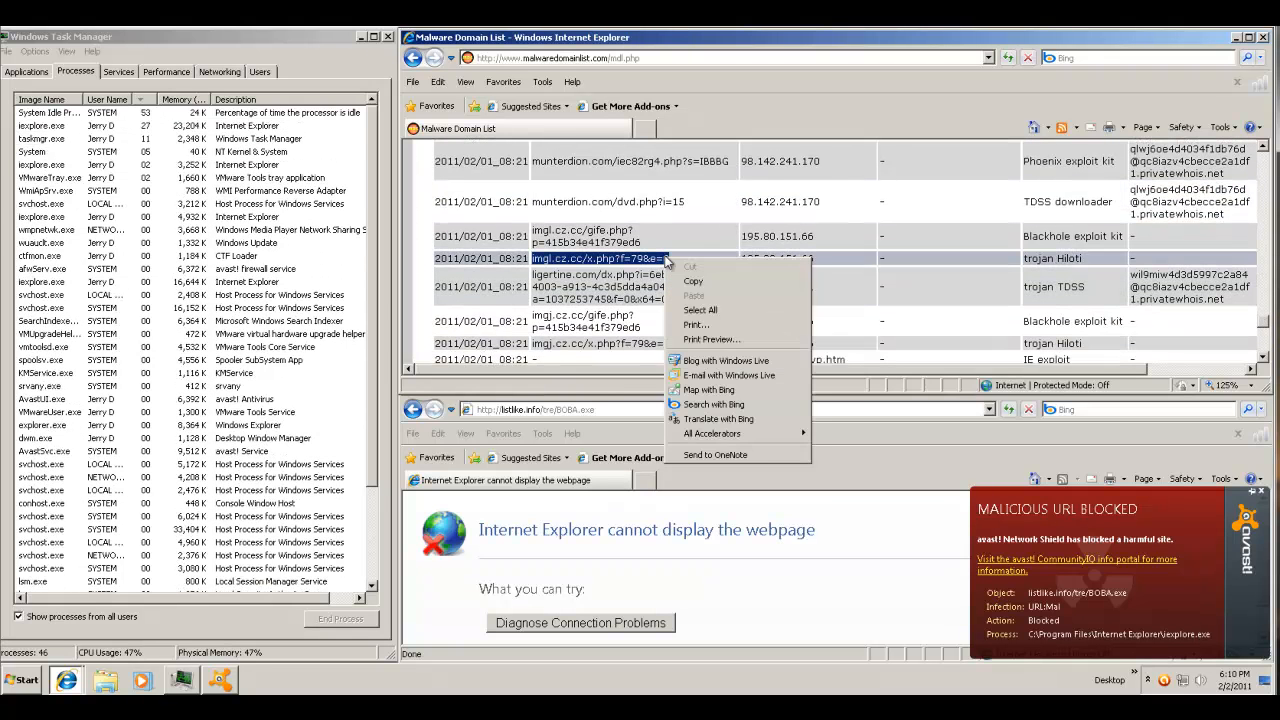
click(693, 281)
- Paste the imgl.cz.cc/x.php?f=79&e=0 link over the second browser window's address, close the avast! alert and load the page
click(591, 409)
right_click(590, 409)
click(583, 410)
triple_click(583, 410)
right_click(583, 409)
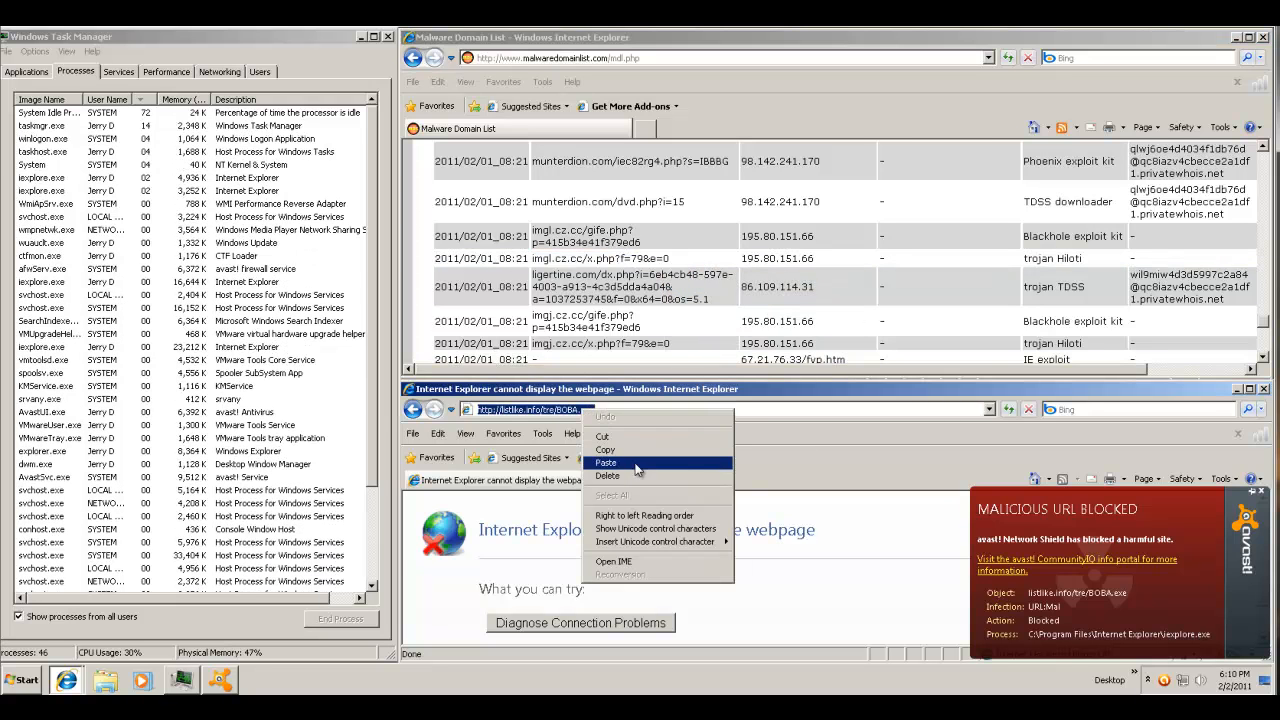
click(606, 462)
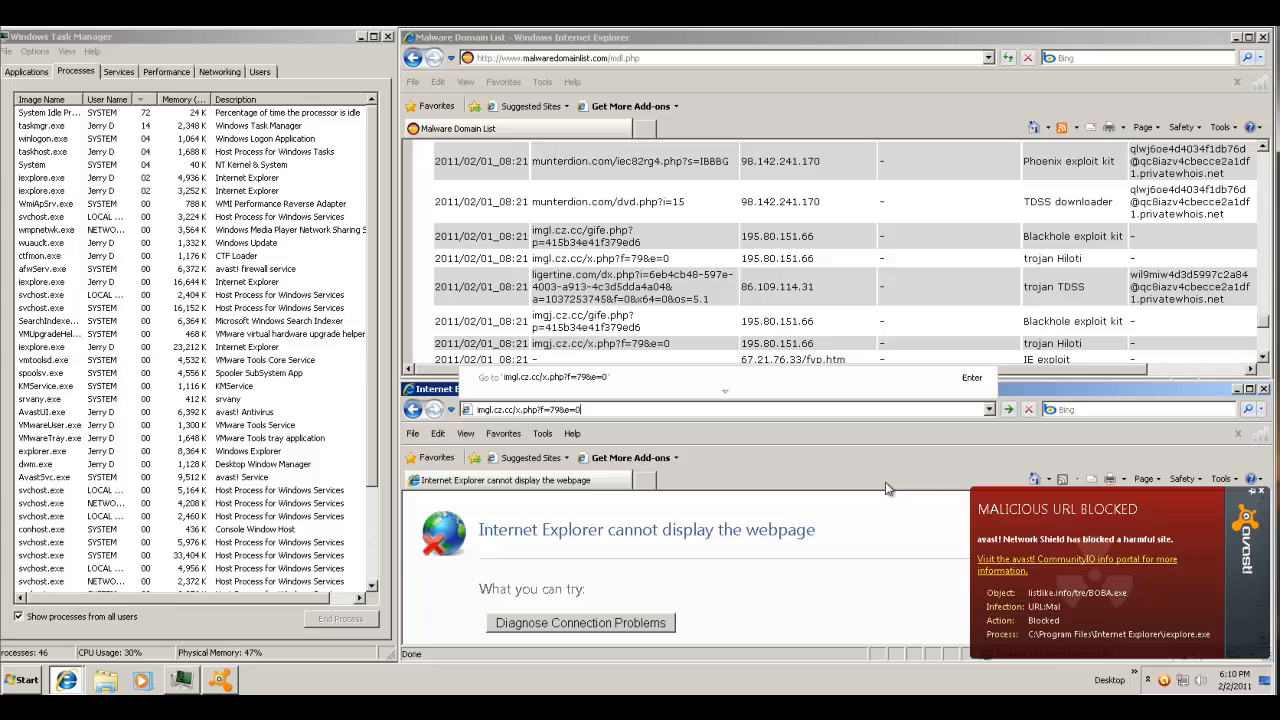
click(1261, 492)
key(Return)
key(Return)
key(Return)
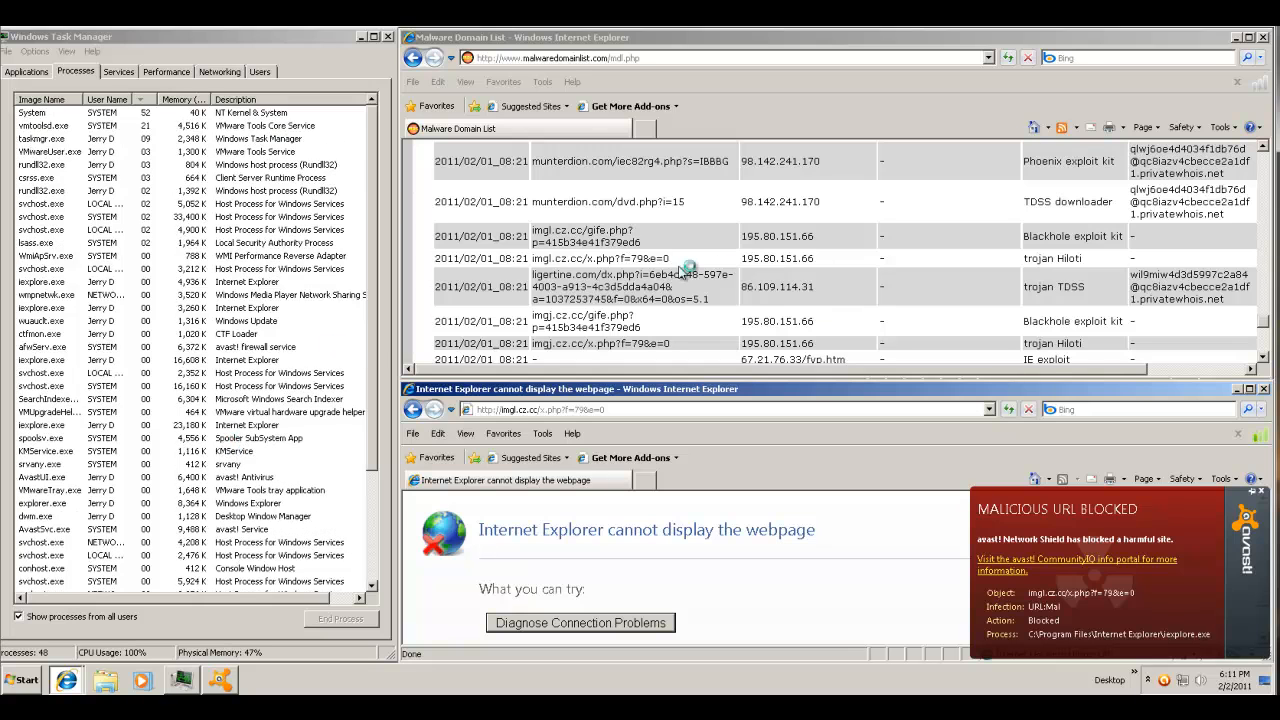
- Look back through the Malware Domain List up to its newest entries
click(872, 264)
scroll(872, 264, up, 3)
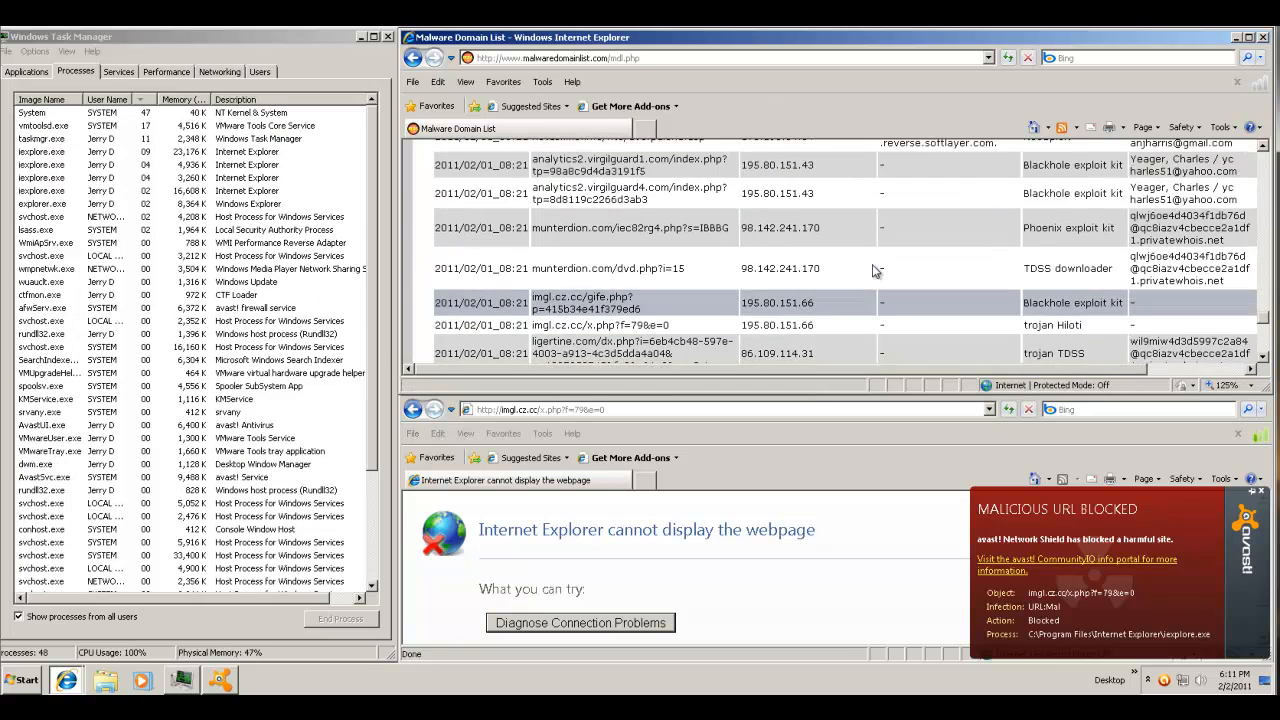
scroll(872, 264, up, 5)
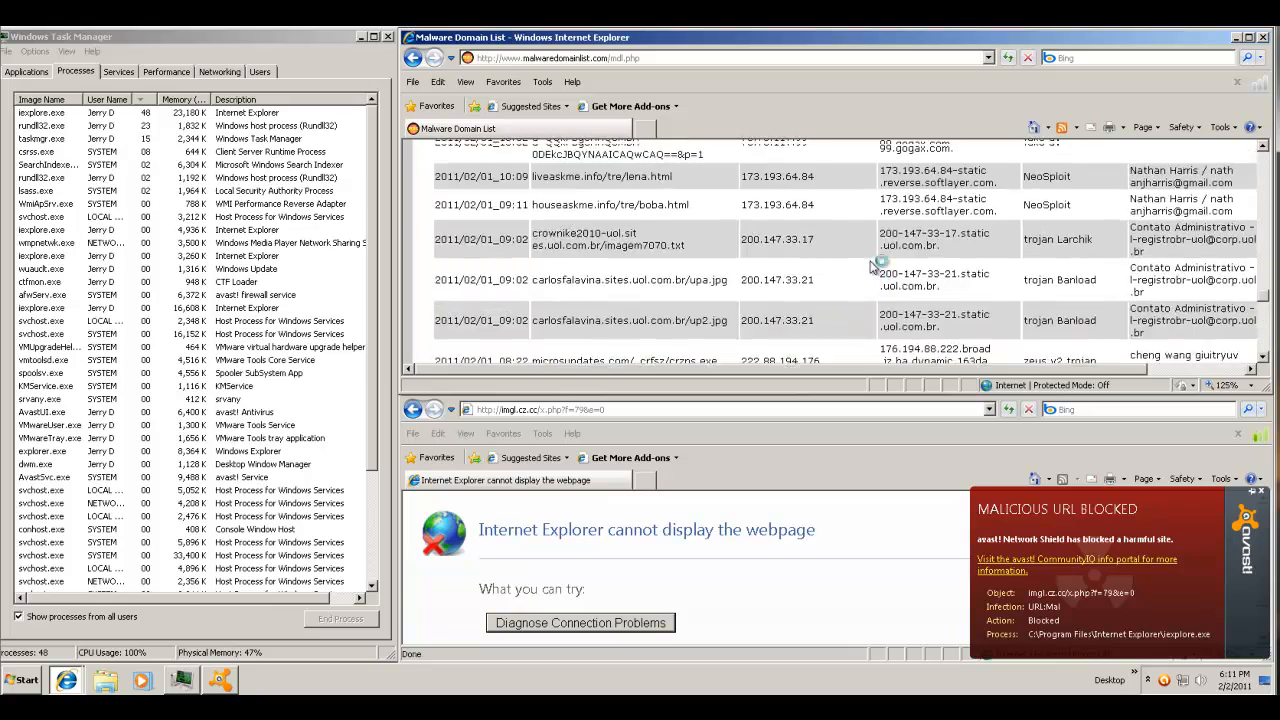
scroll(872, 264, up, 8)
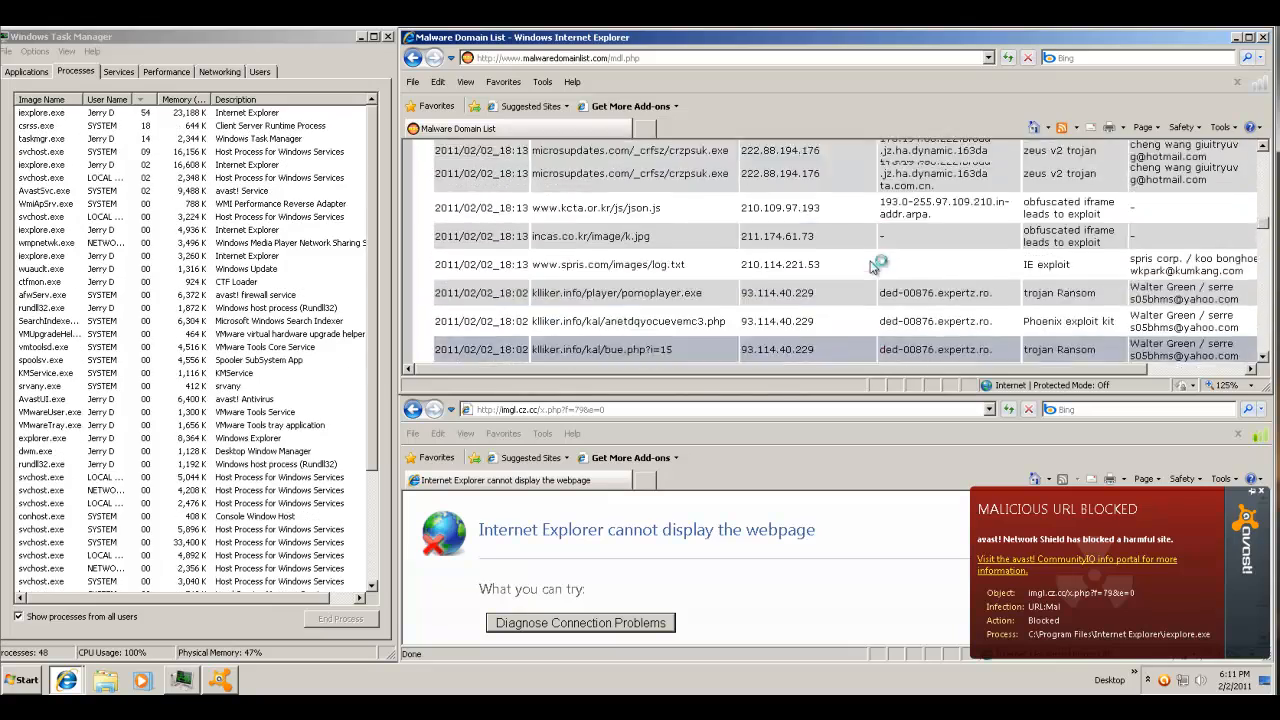
scroll(872, 264, up, 10)
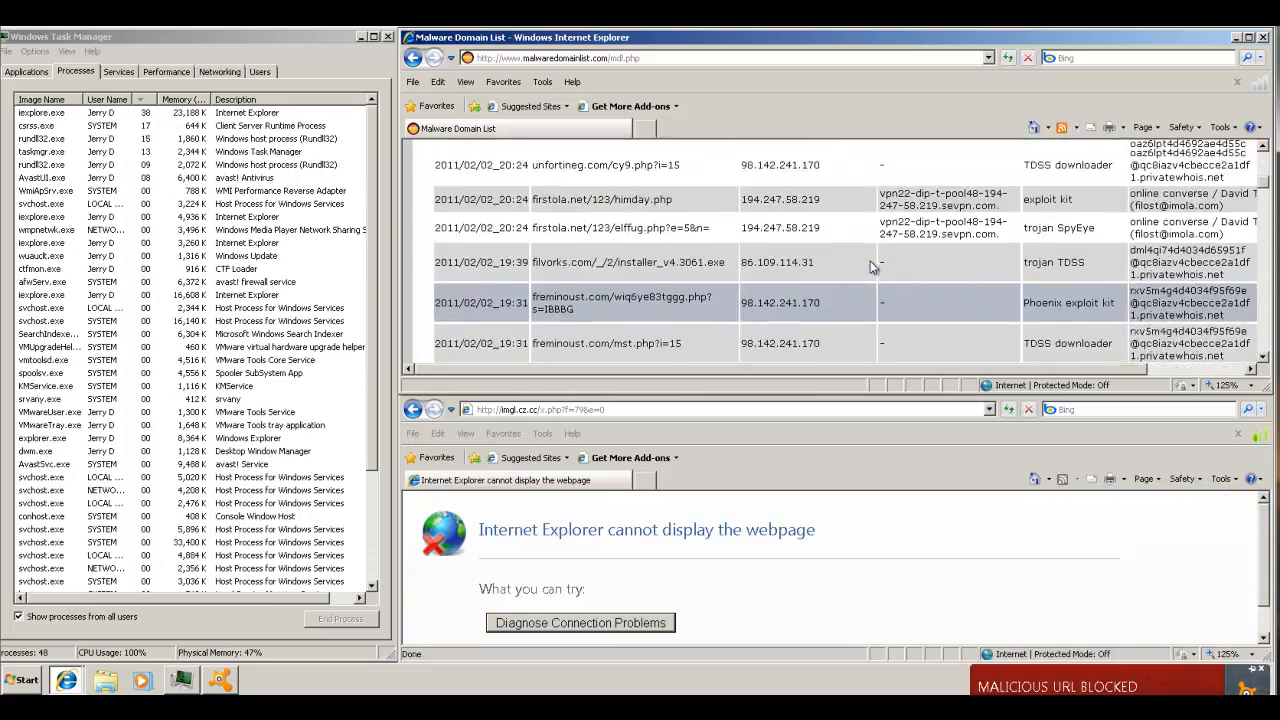
scroll(870, 265, up, 3)
scroll(870, 265, down, 5)
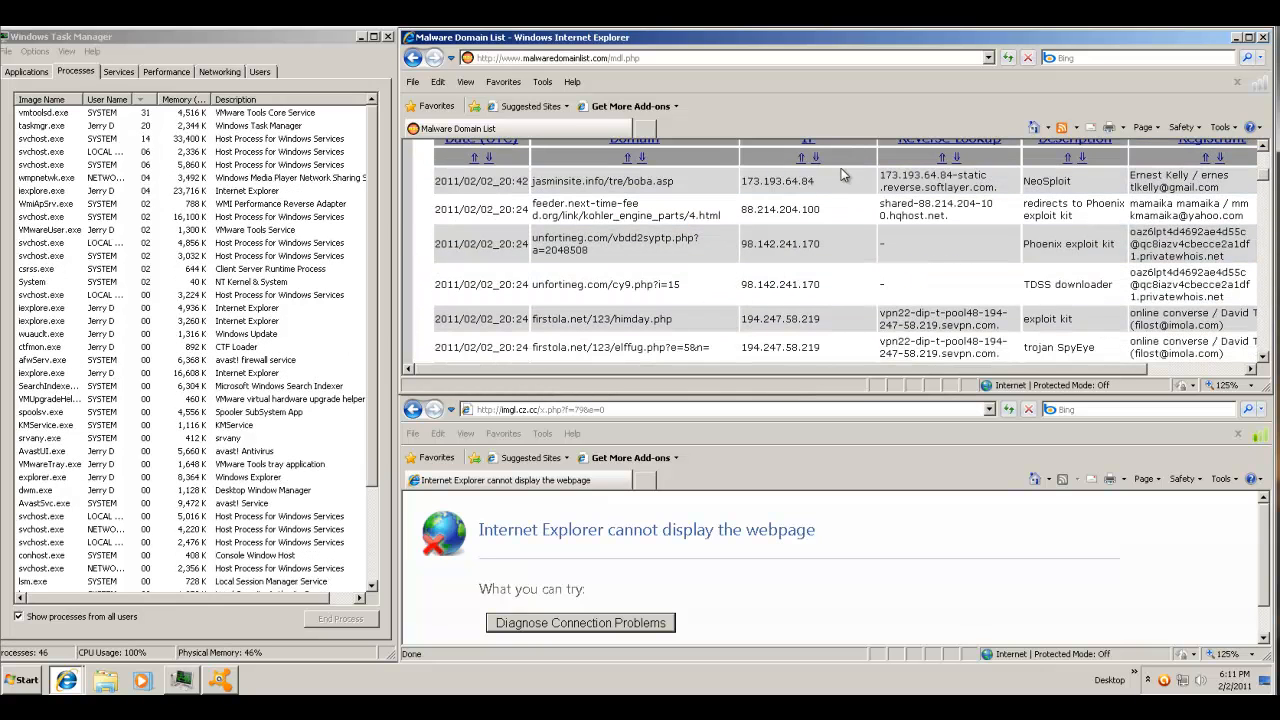
click(862, 546)
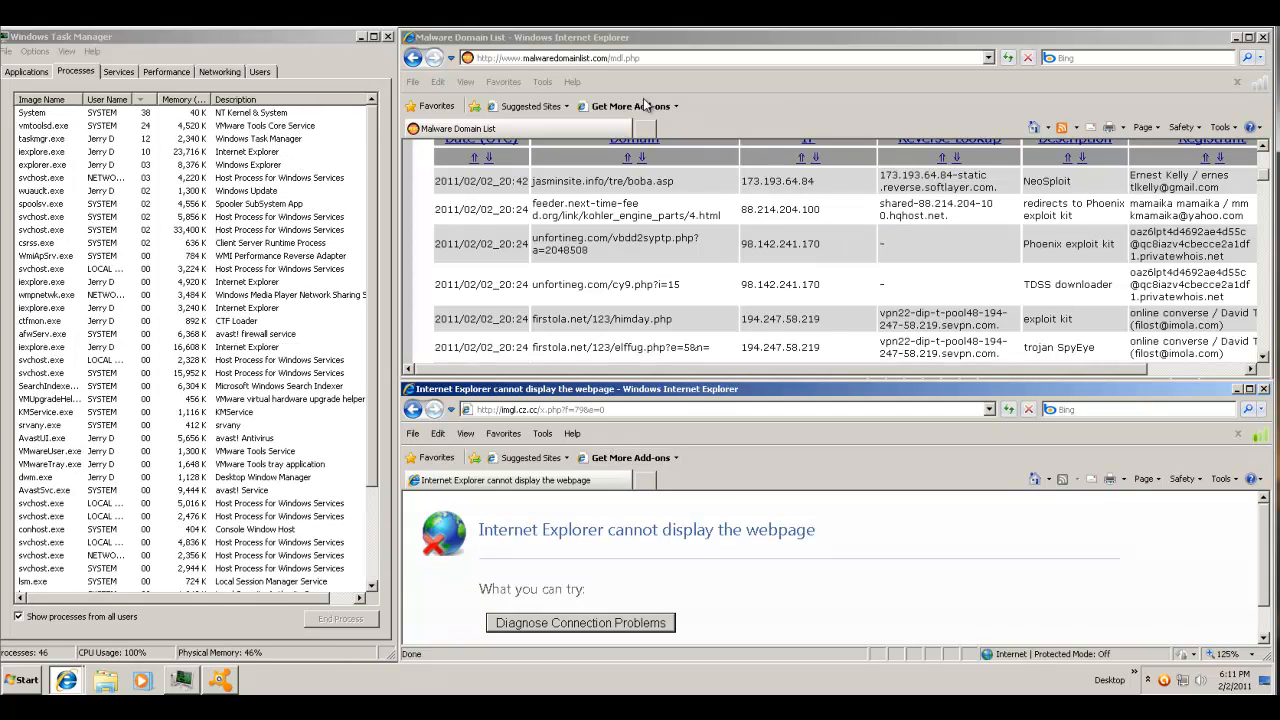
- Minimize Task Manager and close both Internet Explorer windows
click(361, 36)
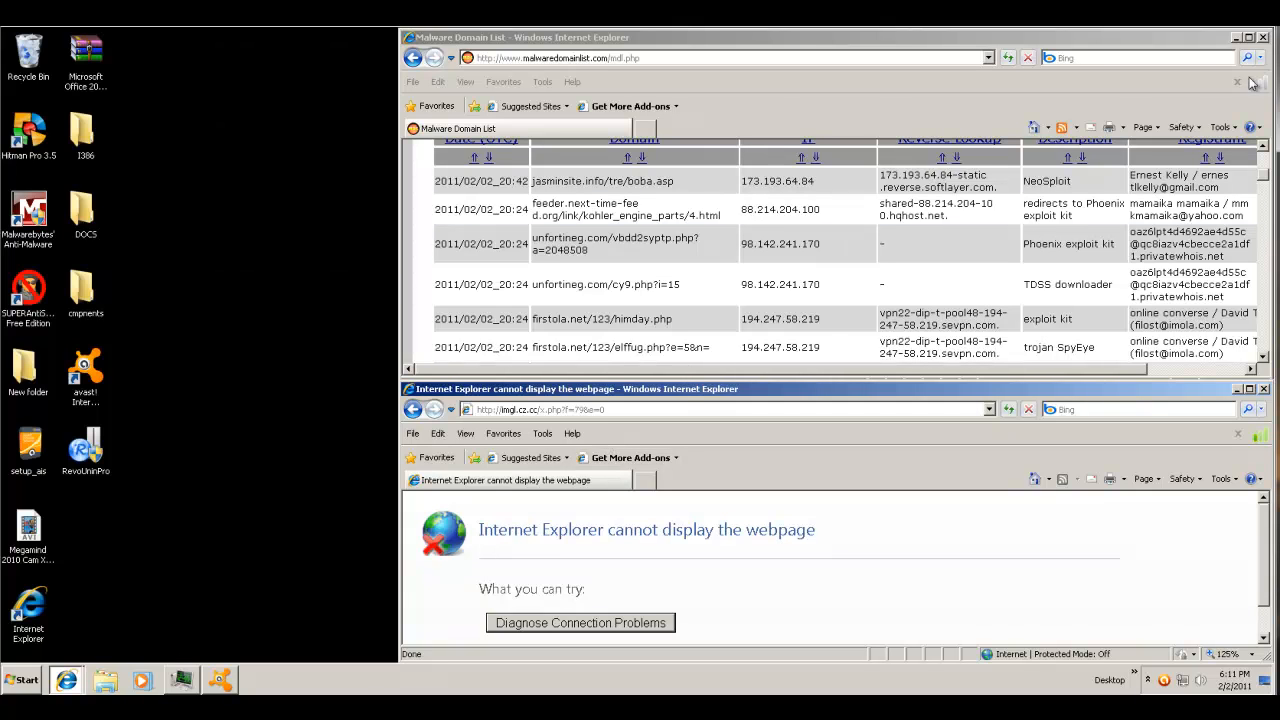
click(1263, 38)
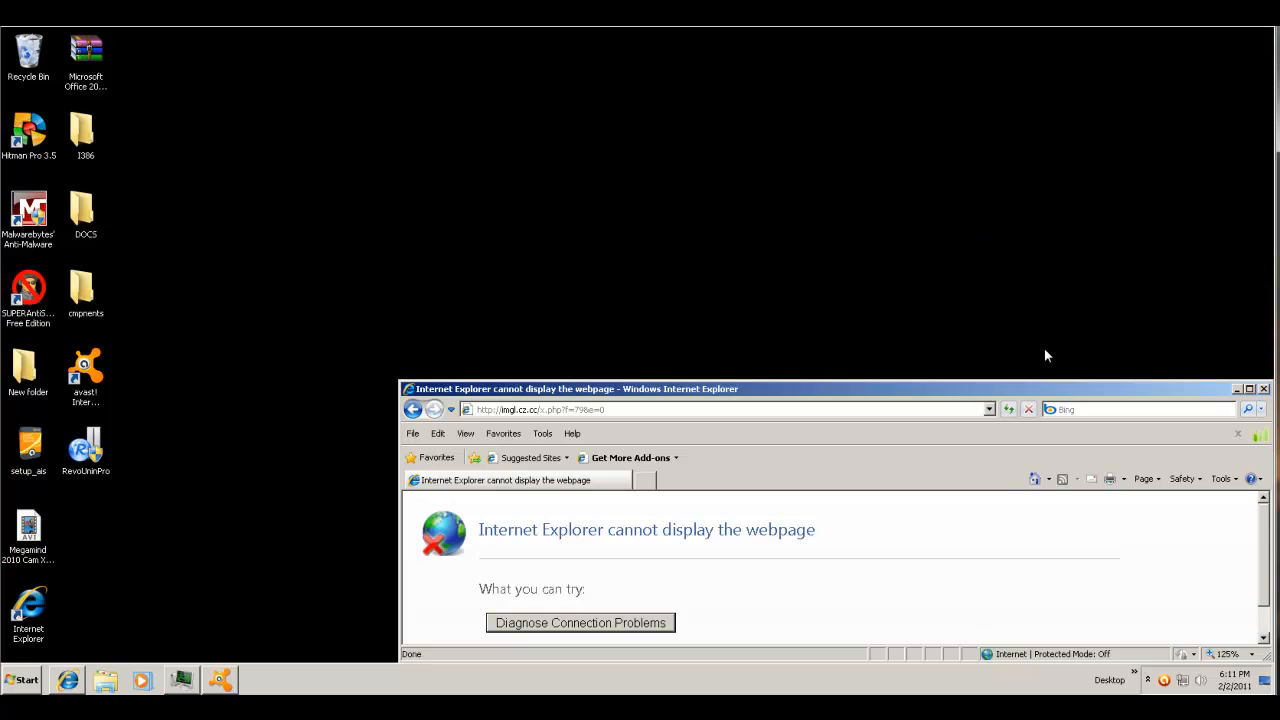
drag(1069, 386, 927, 180)
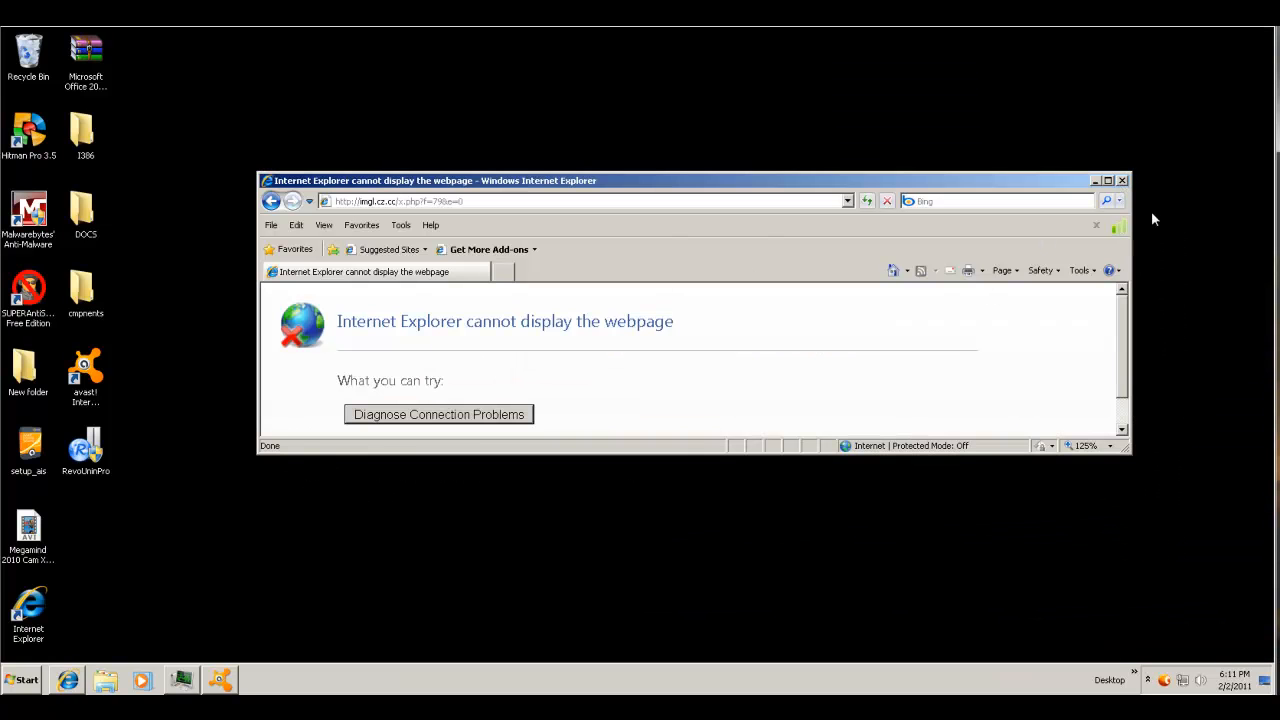
click(1122, 181)
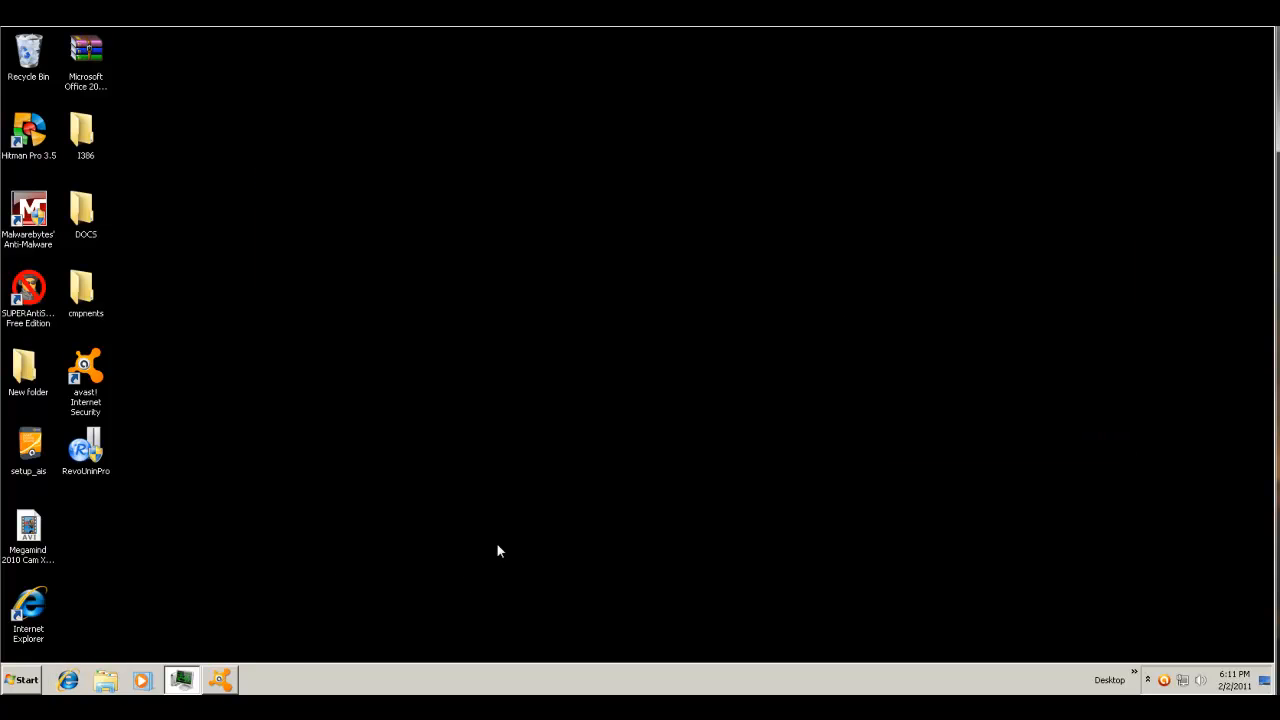
- Switch to avast! Internet Security and dismiss the summary of the finished update
click(220, 680)
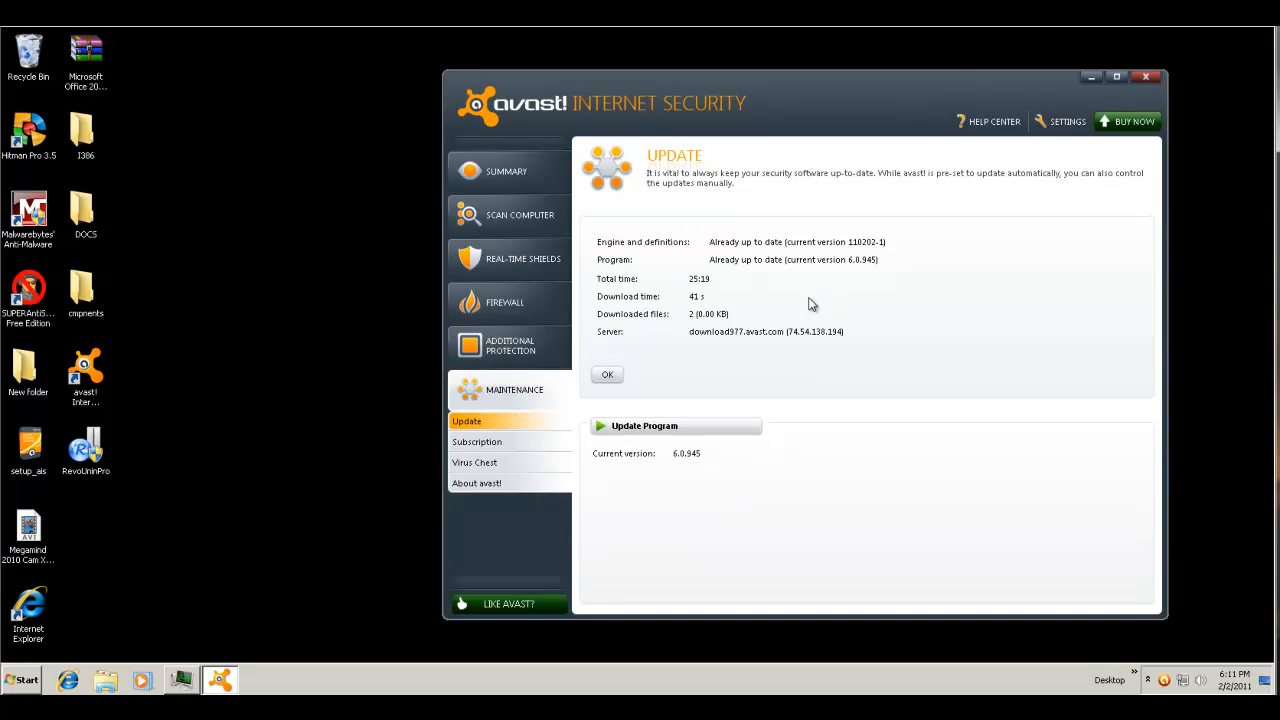
click(609, 377)
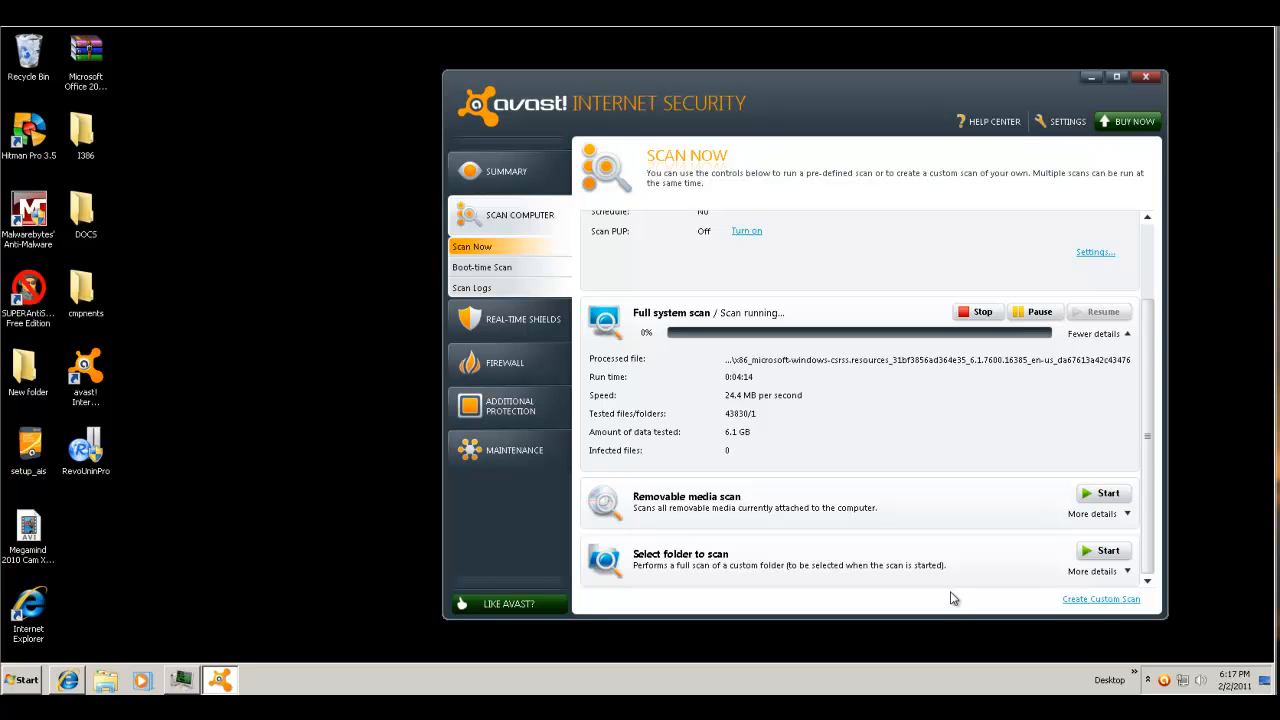
- Open the Action Center notification about potentially harmful software to review the Windows Defender alert
click(1148, 679)
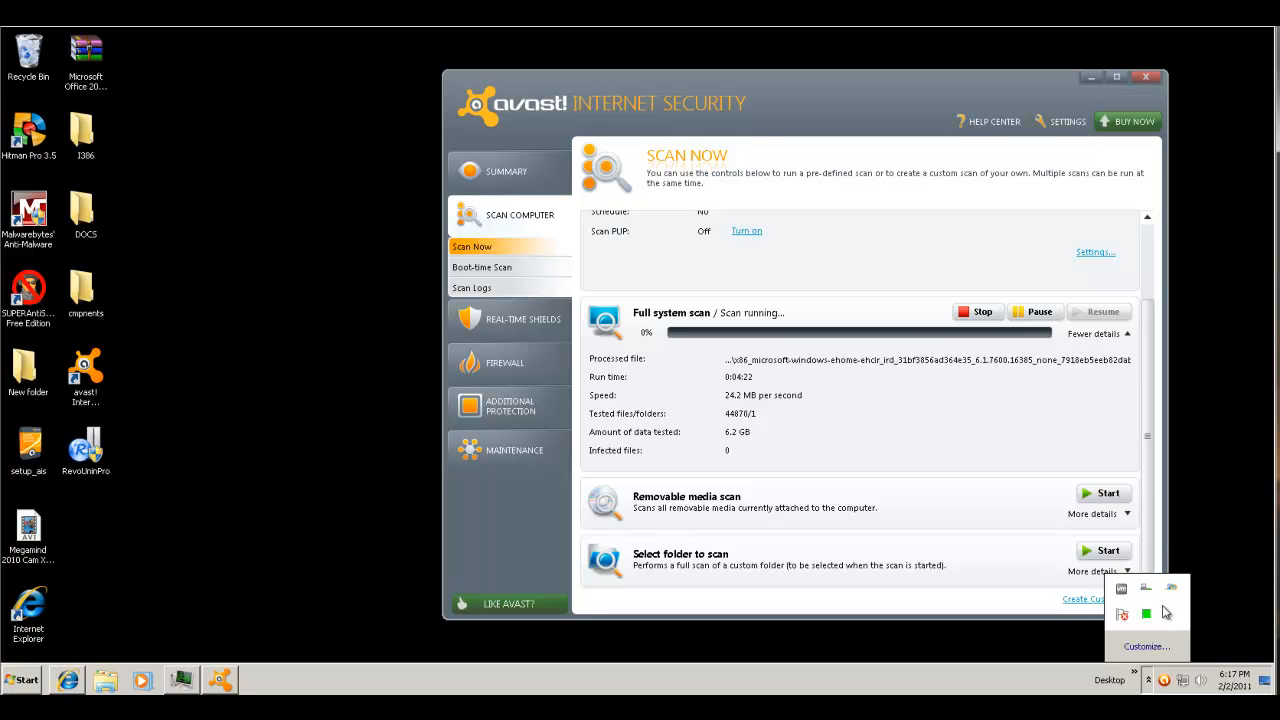
click(1125, 618)
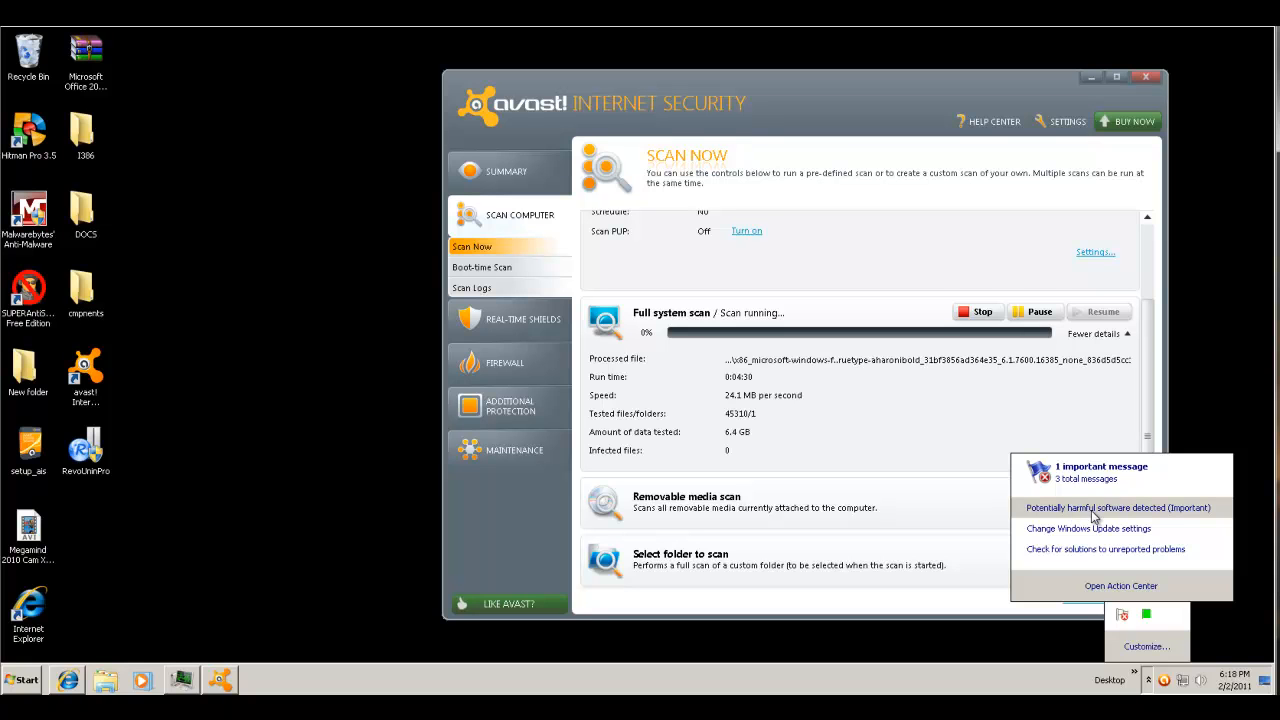
click(1082, 516)
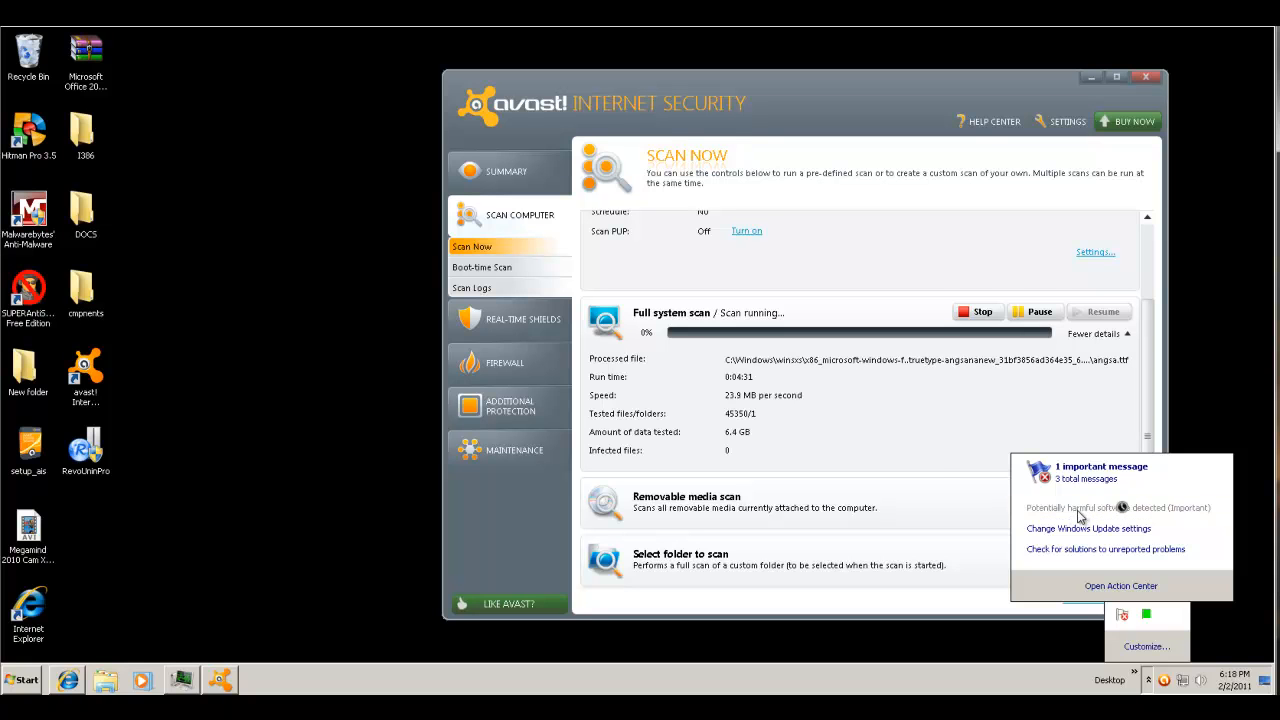
click(938, 430)
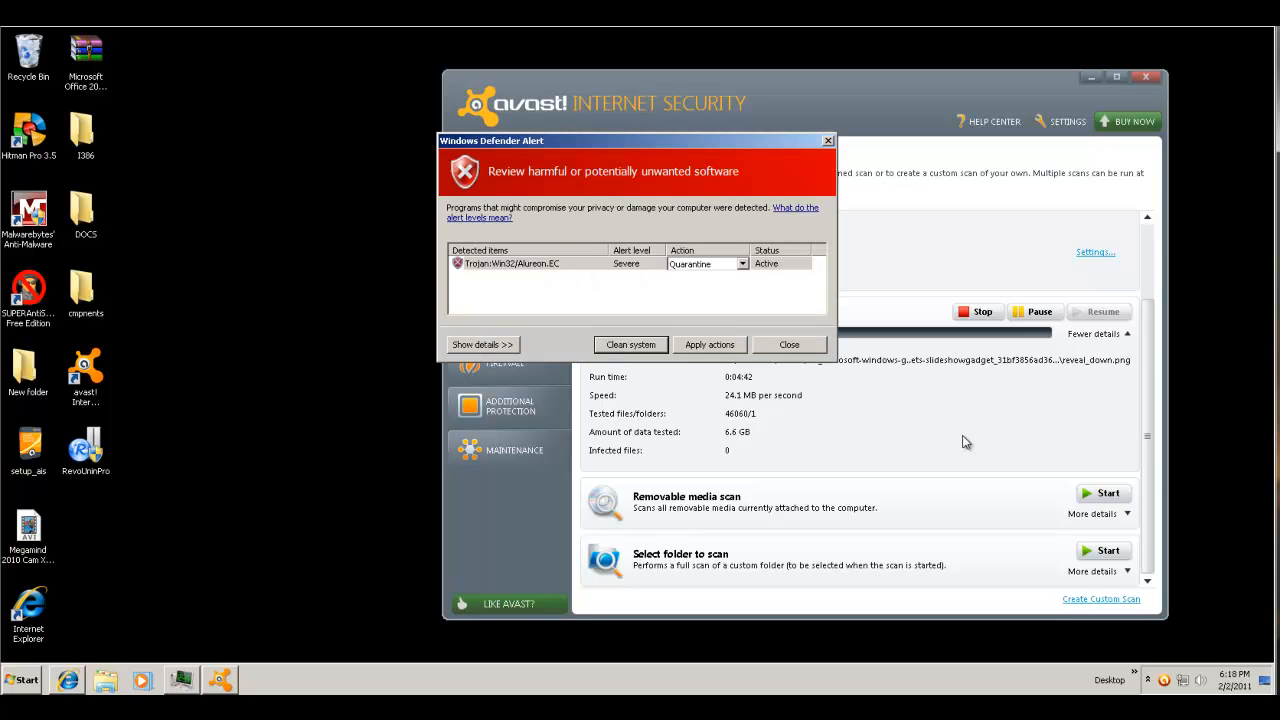
- Clear the Windows Defender alert and Hitman Pro results out of the way, then launch Malwarebytes' Anti-Malware and try to update its outdated database
drag(645, 146, 453, 334)
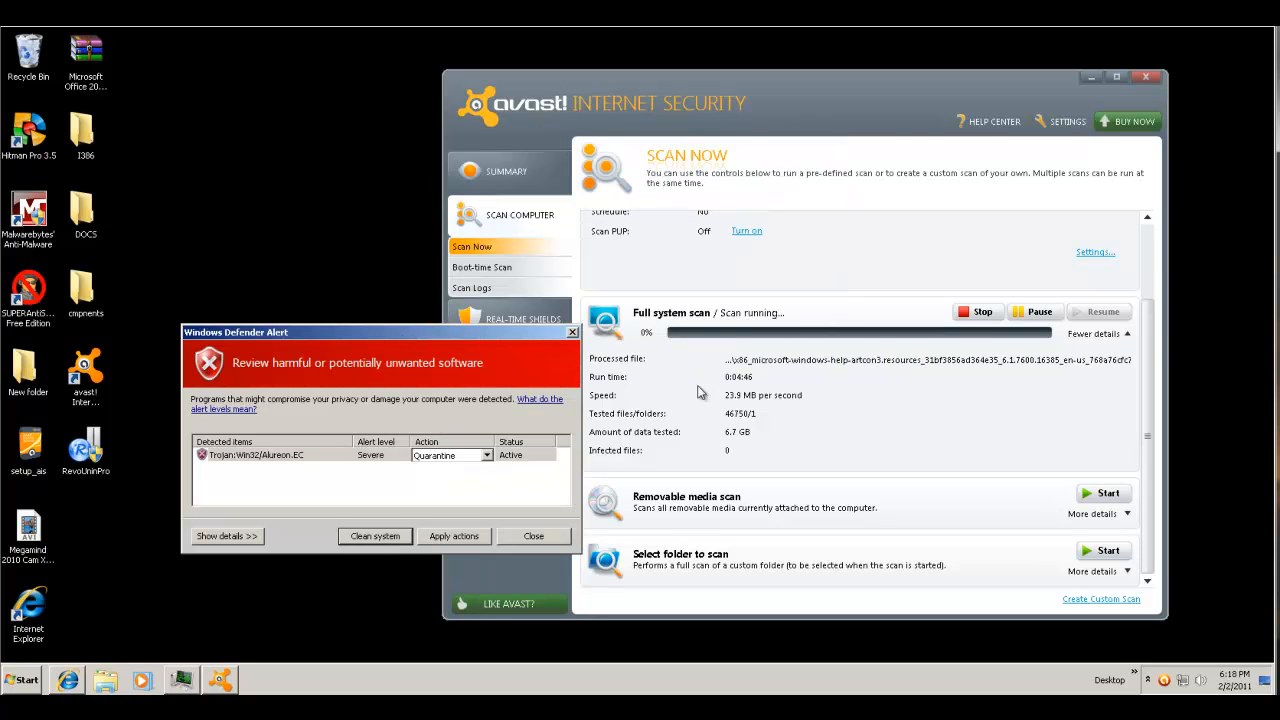
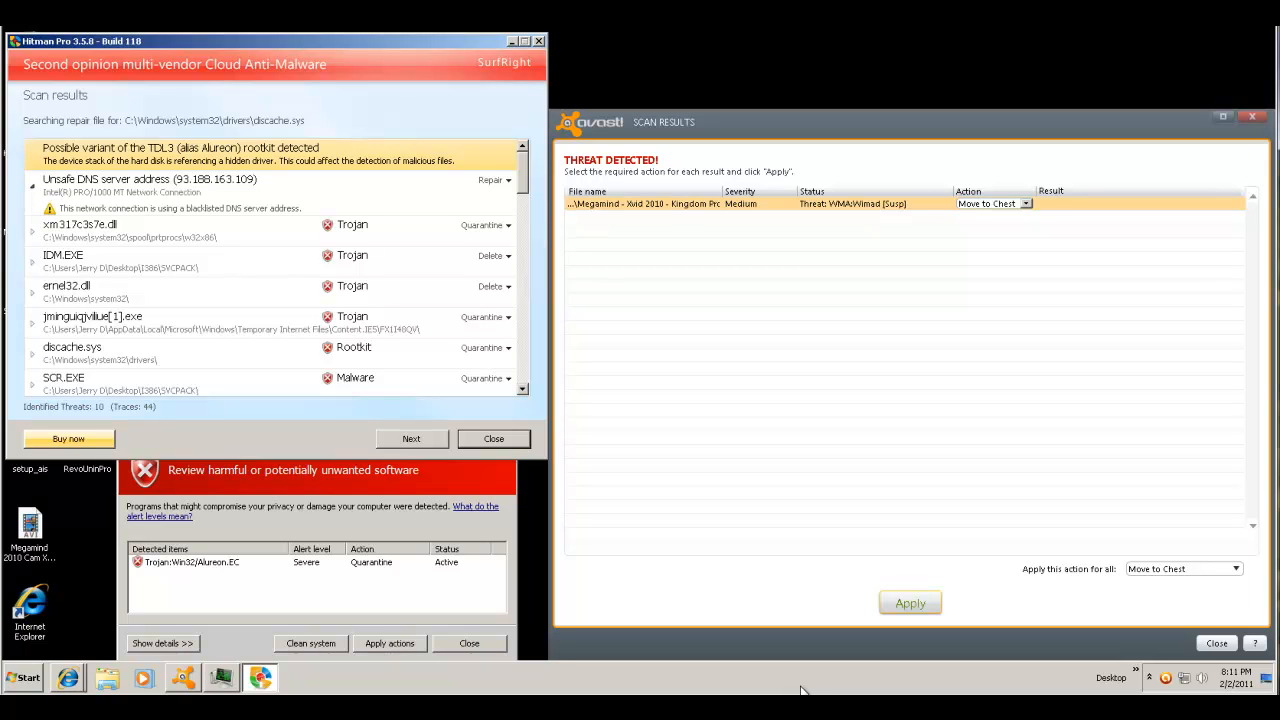
drag(280, 41, 478, 74)
double_click(36, 214)
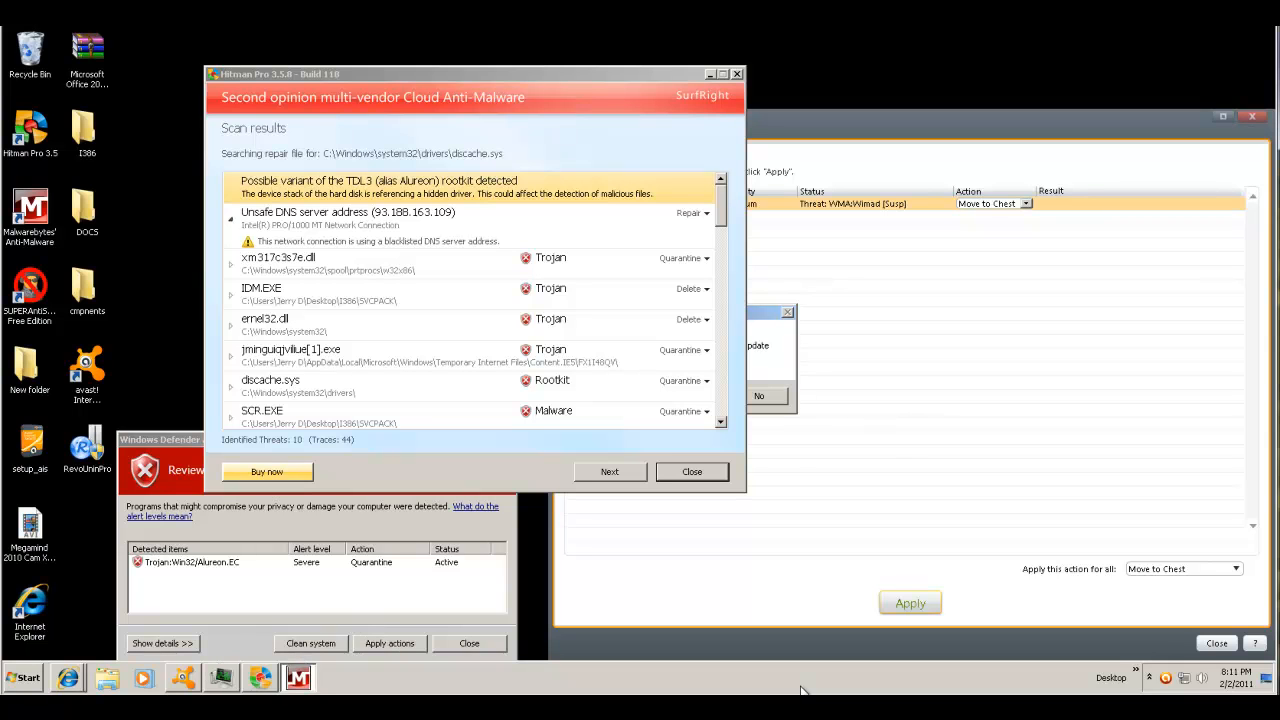
key(super+Down)
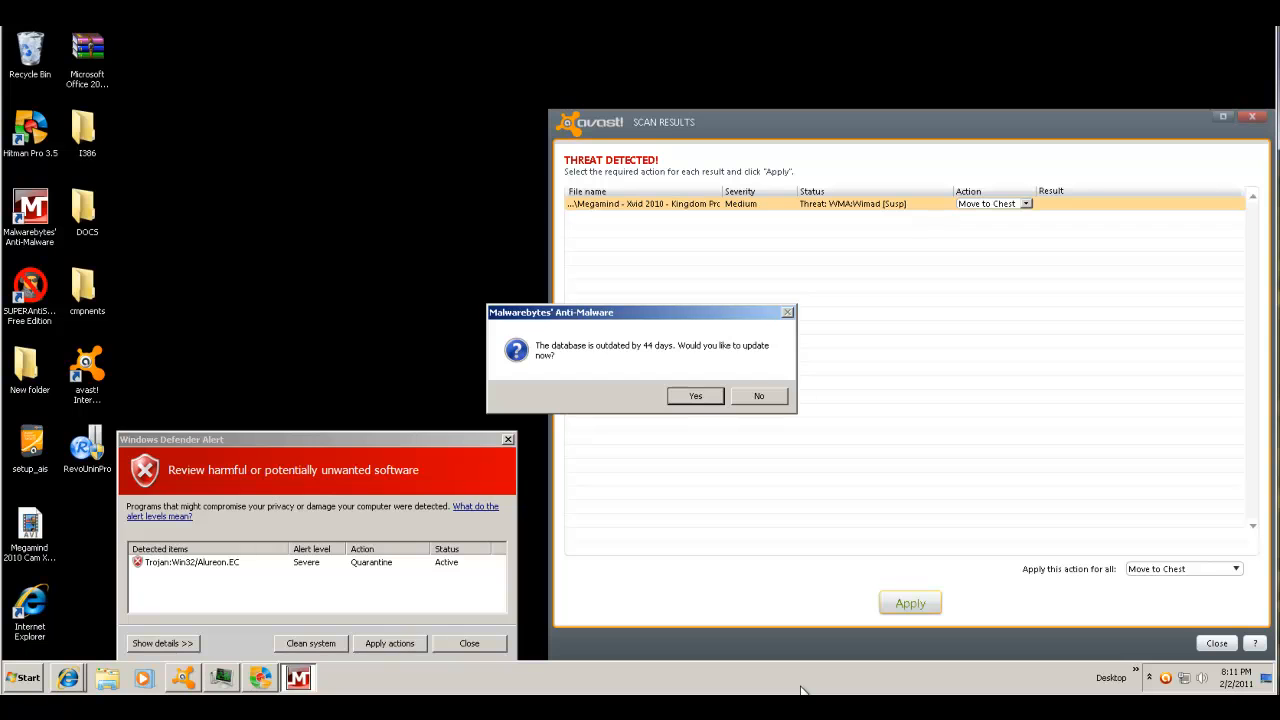
key(Return)
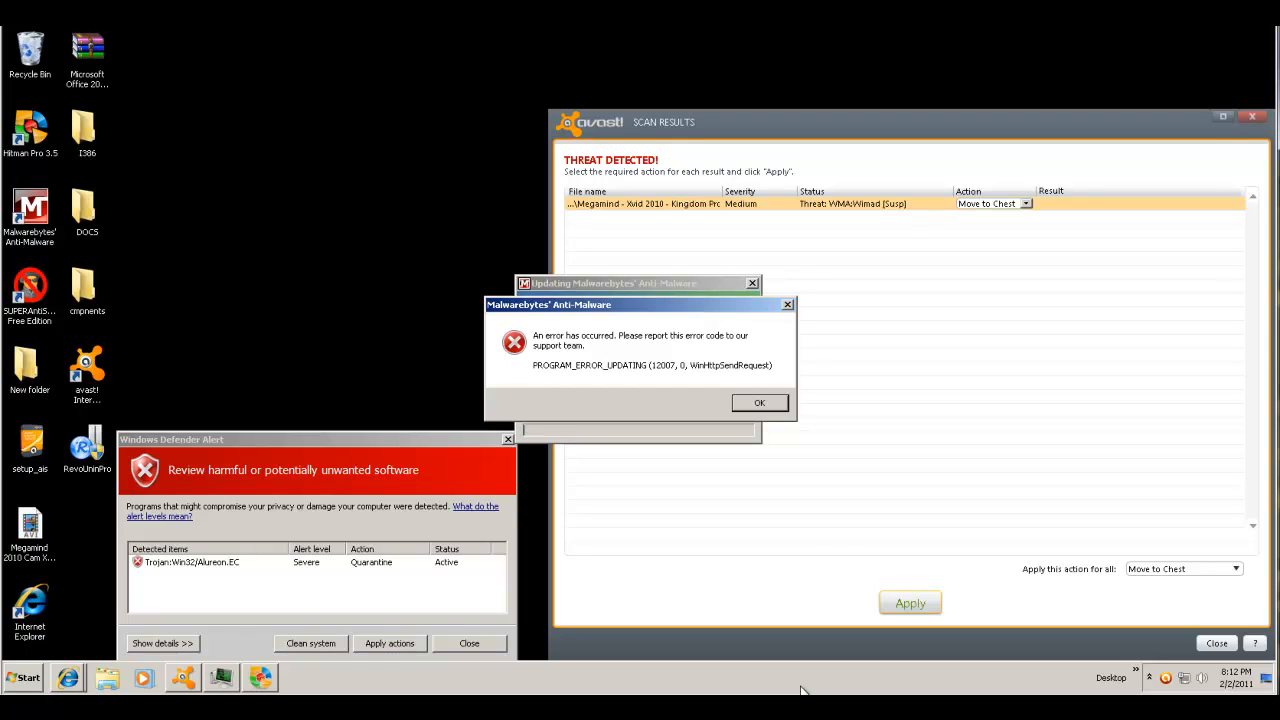
- Launch SUPERAntiSpyware, retry its definition update and close it, then dismiss the Malwarebytes' update error
double_click(30, 290)
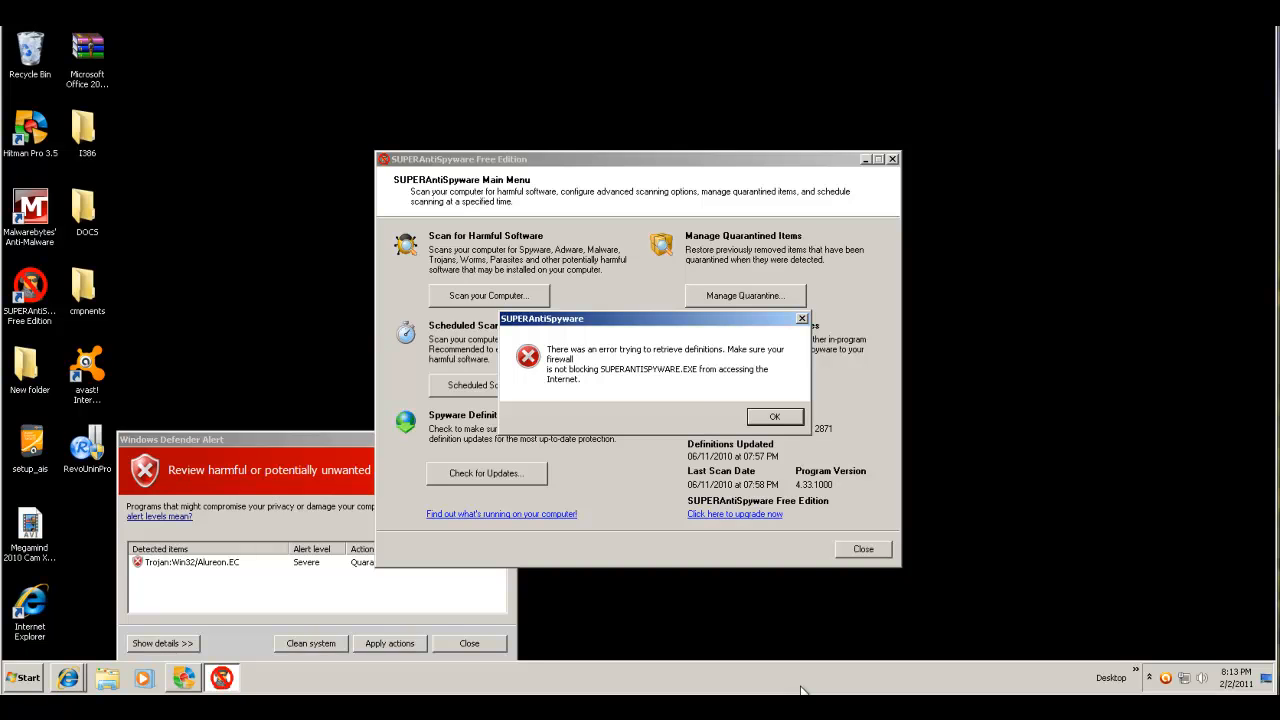
key(Return)
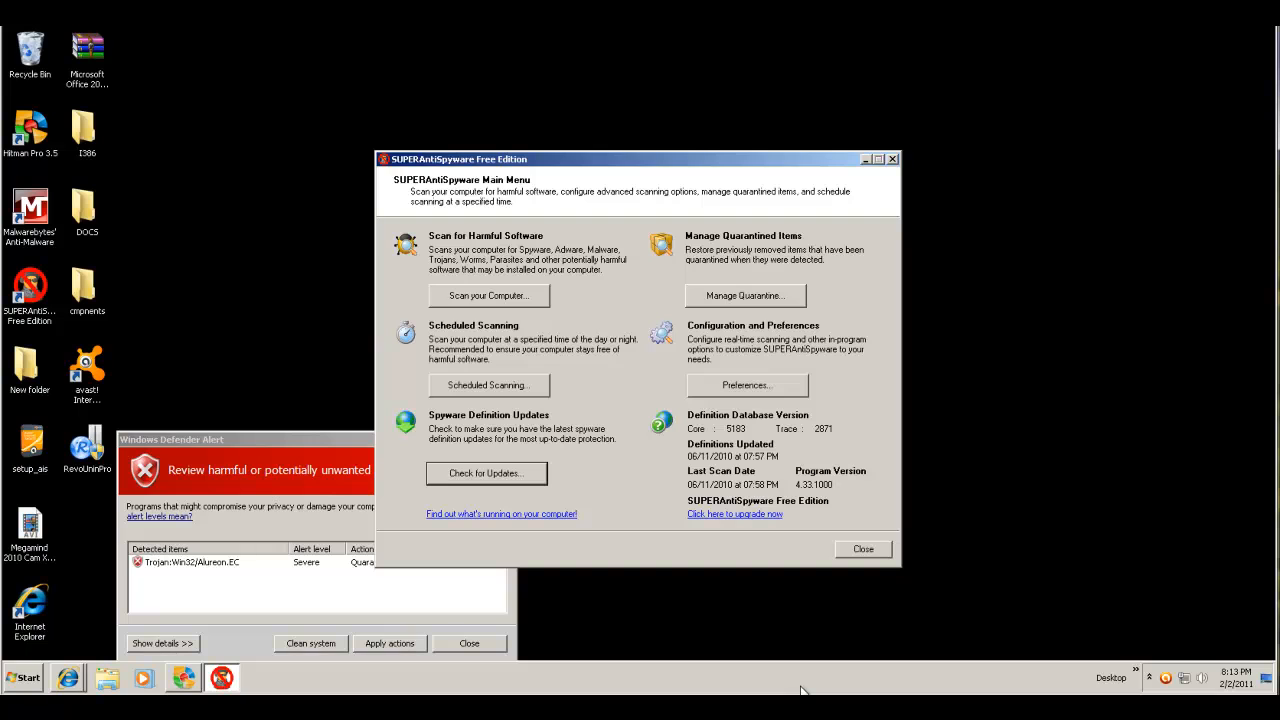
key(Return)
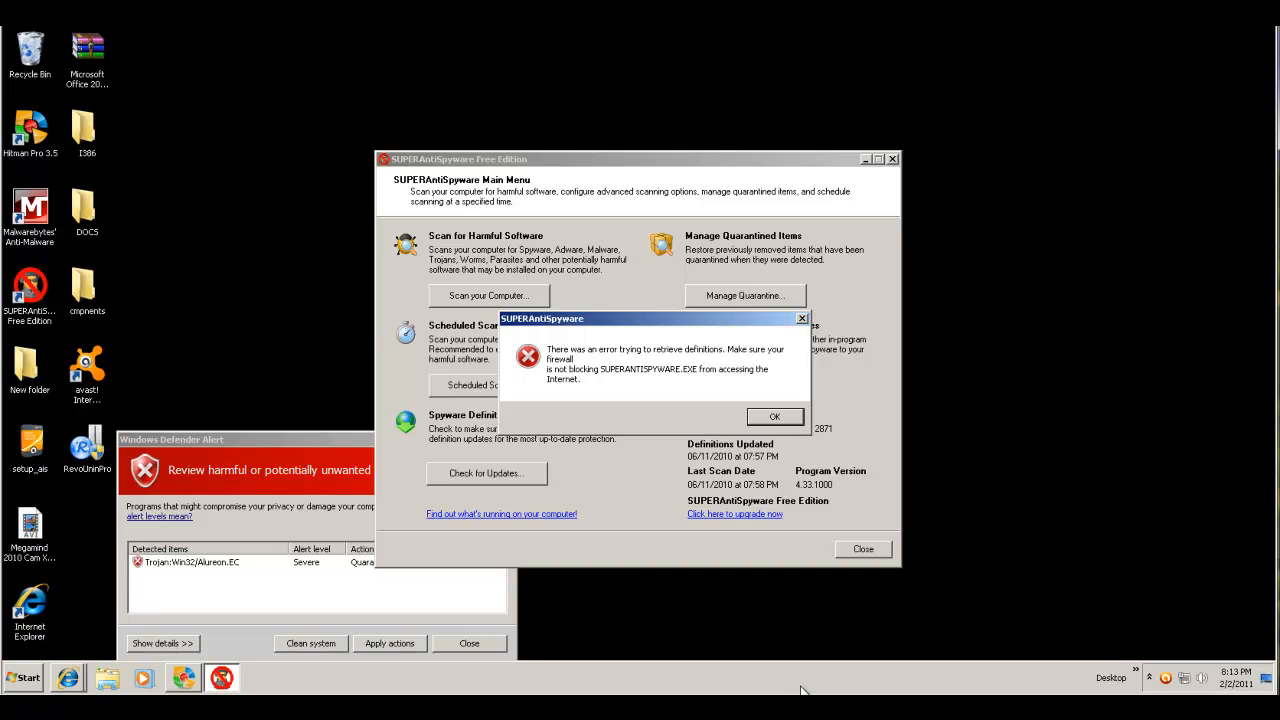
key(Return)
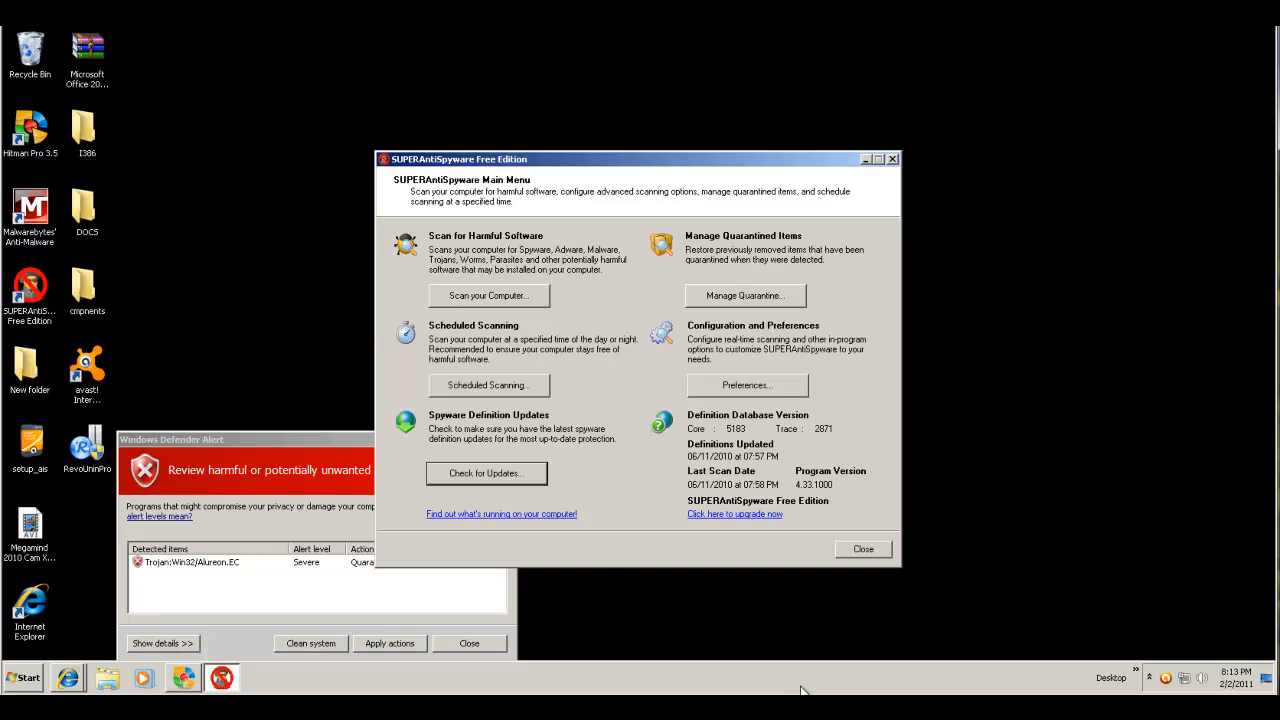
key(alt+F4)
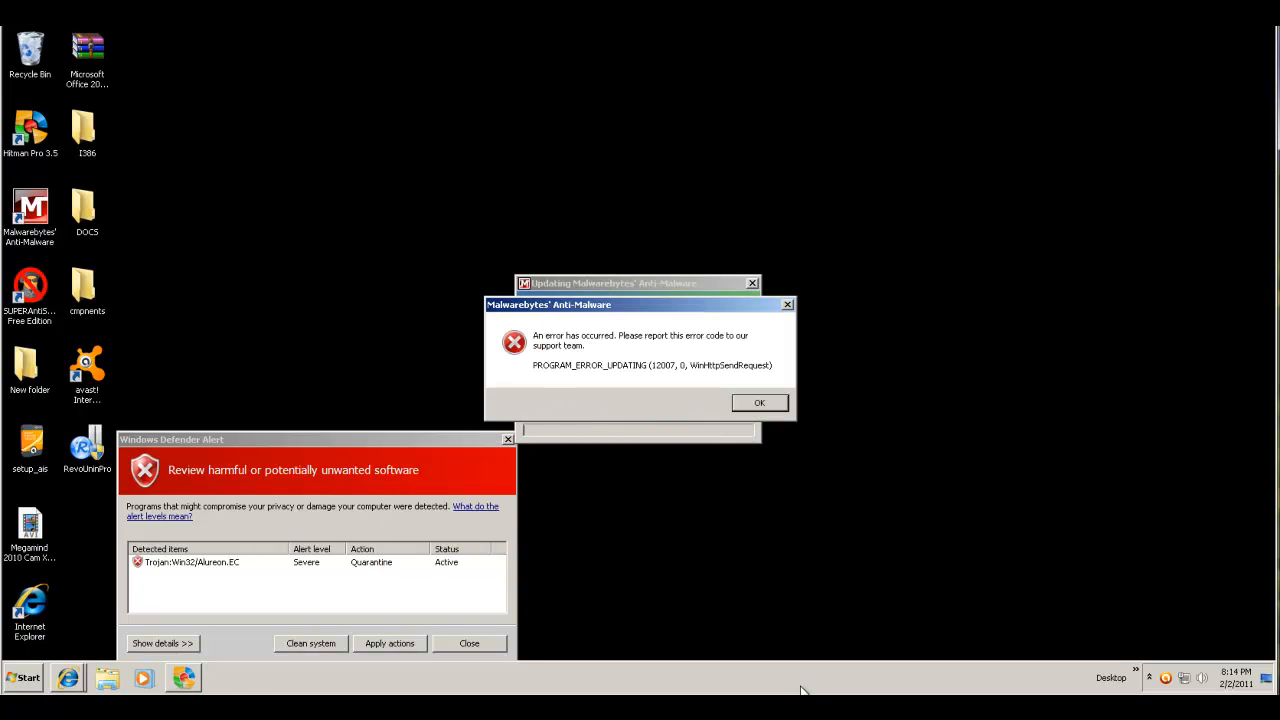
key(Return)
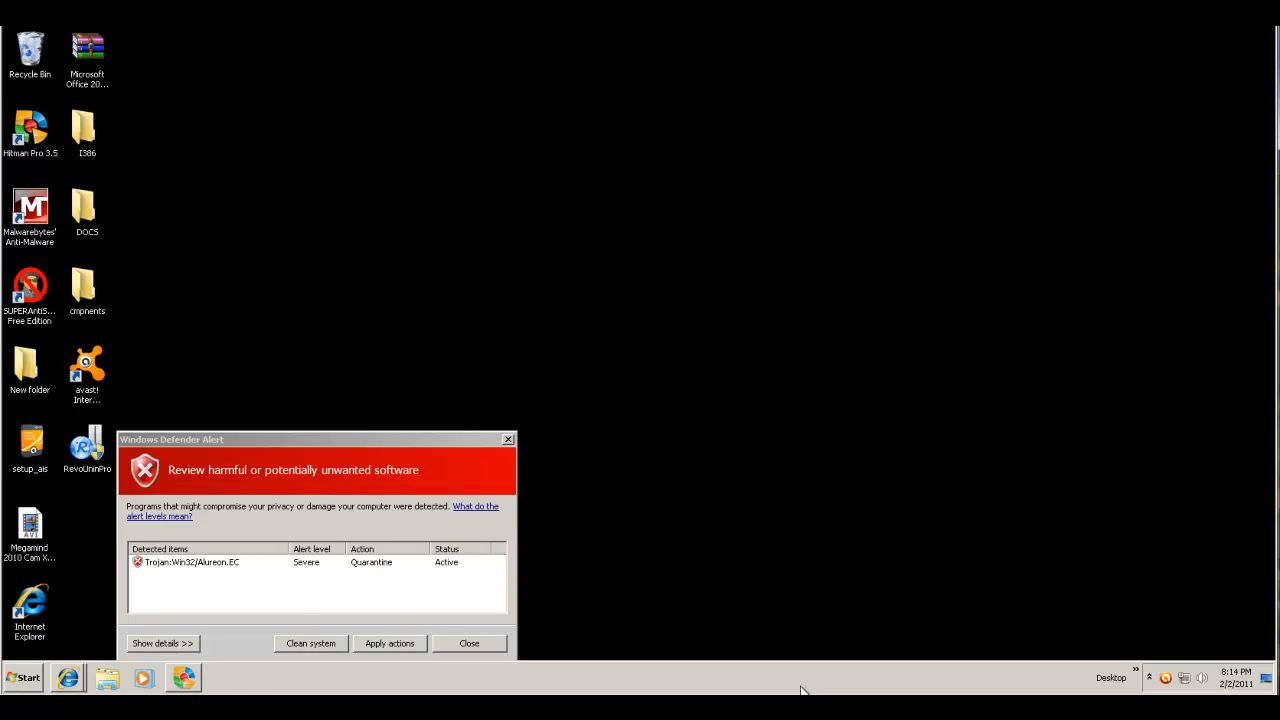
- Switch to the Hitman Pro scan results and proceed with the proposed actions for the detected threats
click(183, 678)
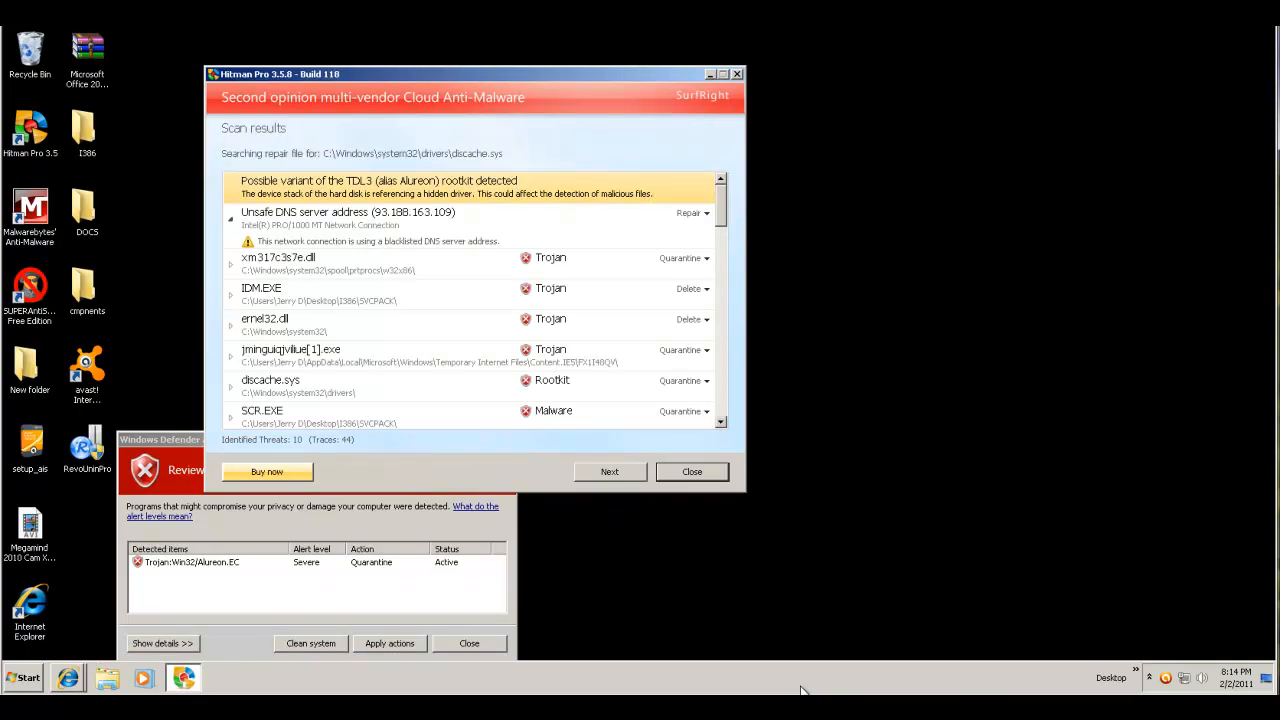
drag(475, 74, 730, 161)
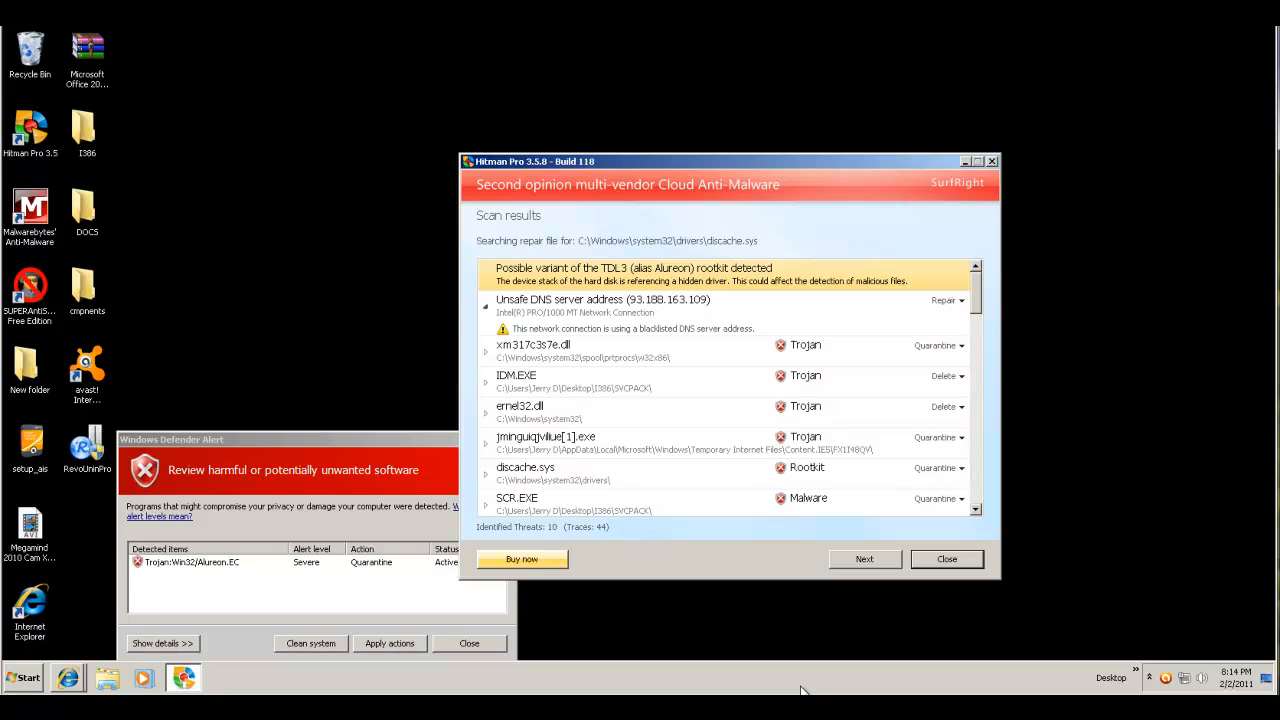
click(864, 559)
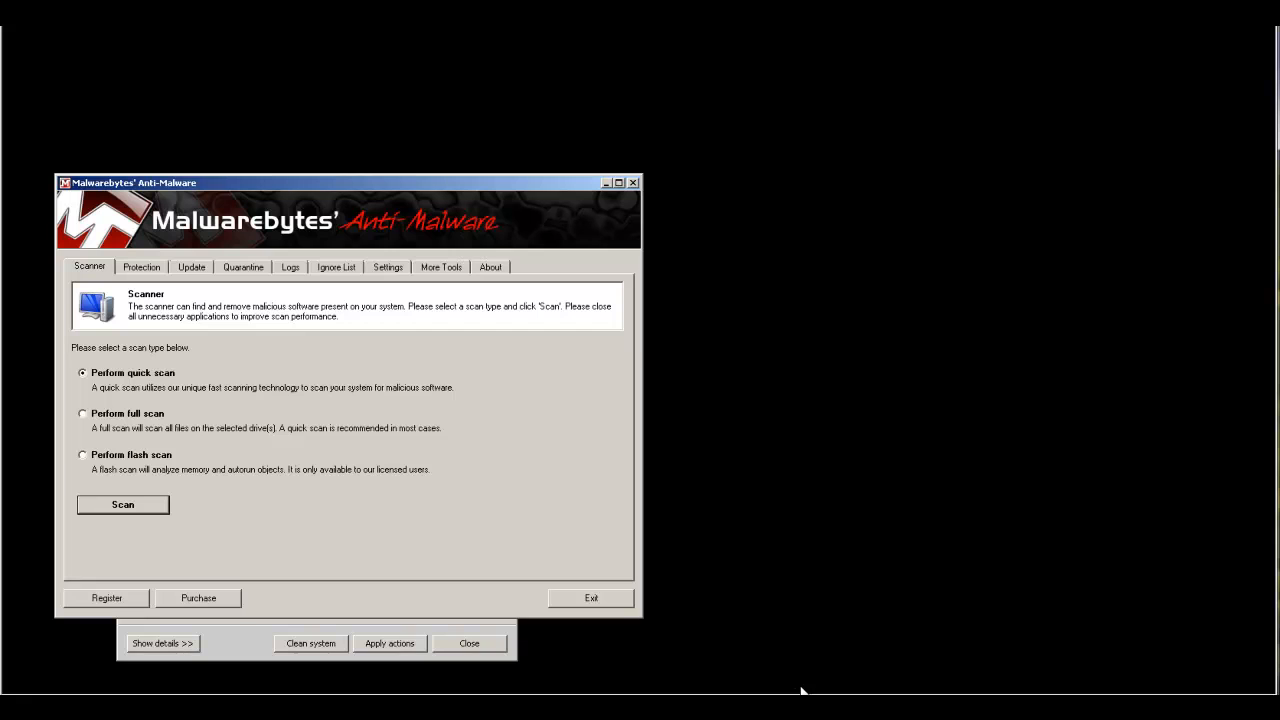
- Return to the desktop, relaunch Malwarebytes' Anti-Malware and try its database update again
drag(350, 183, 481, 174)
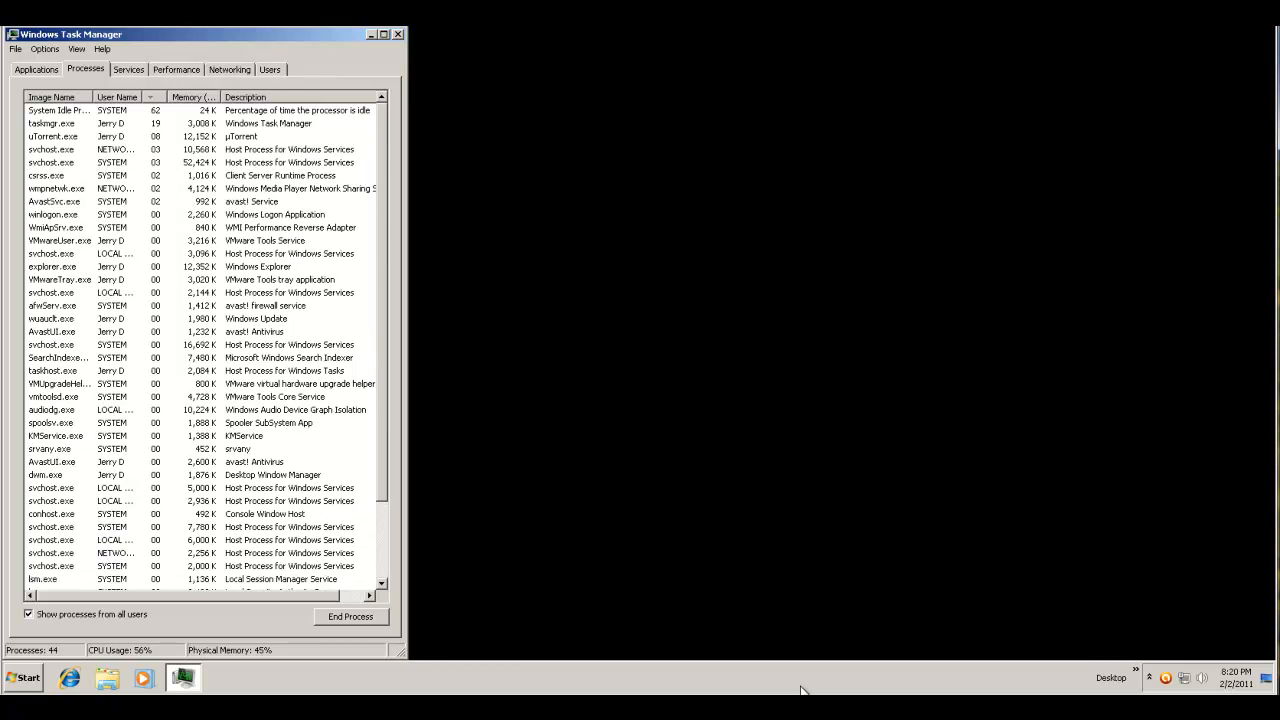
key(super+d)
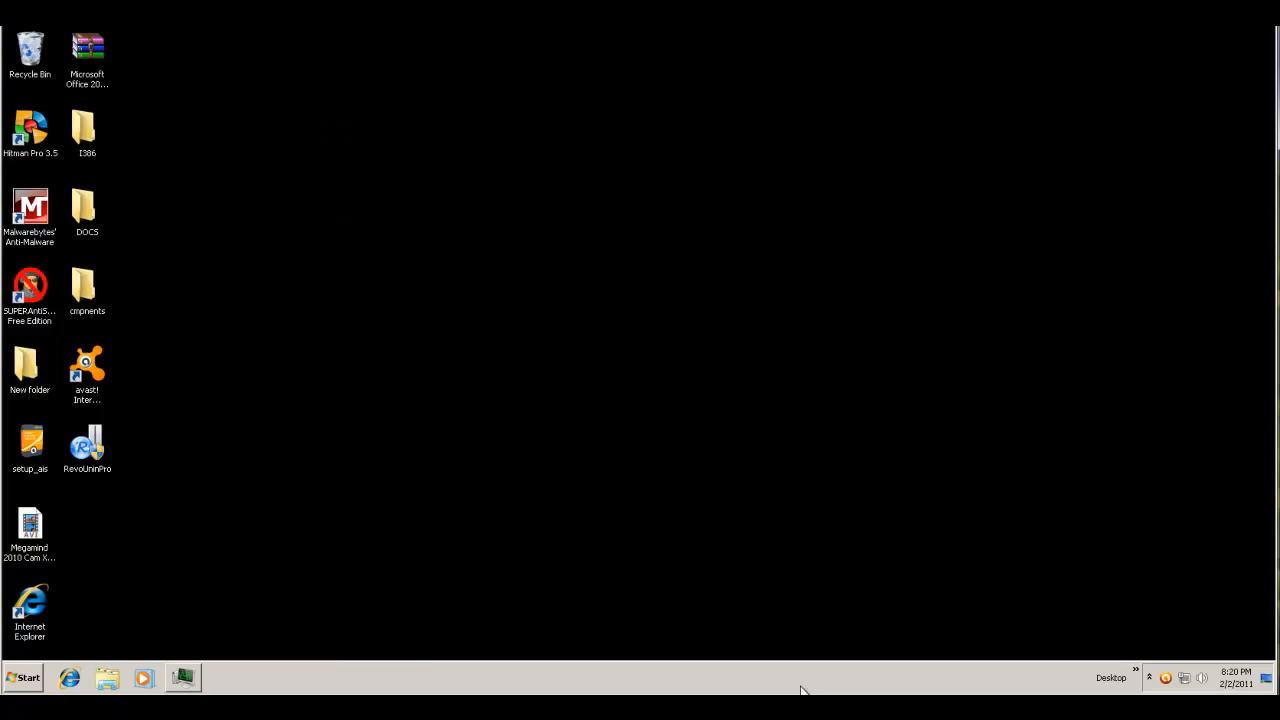
key(m)
key(Return)
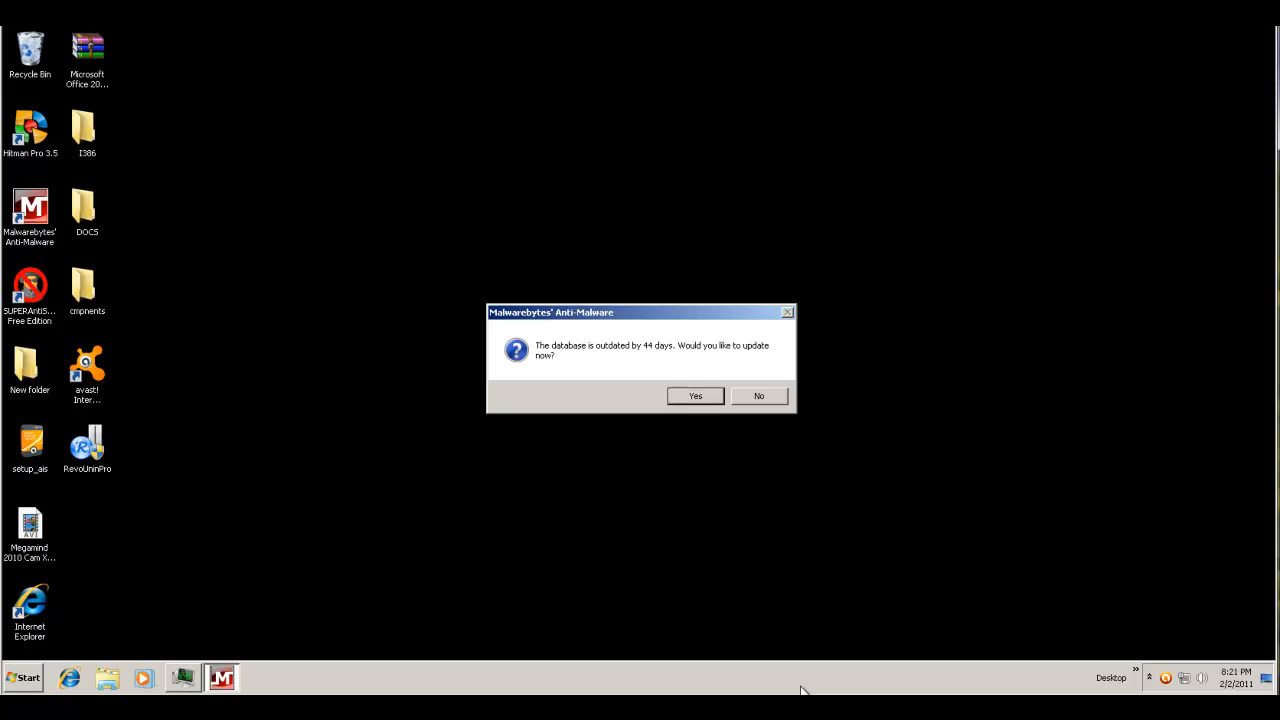
key(Return)
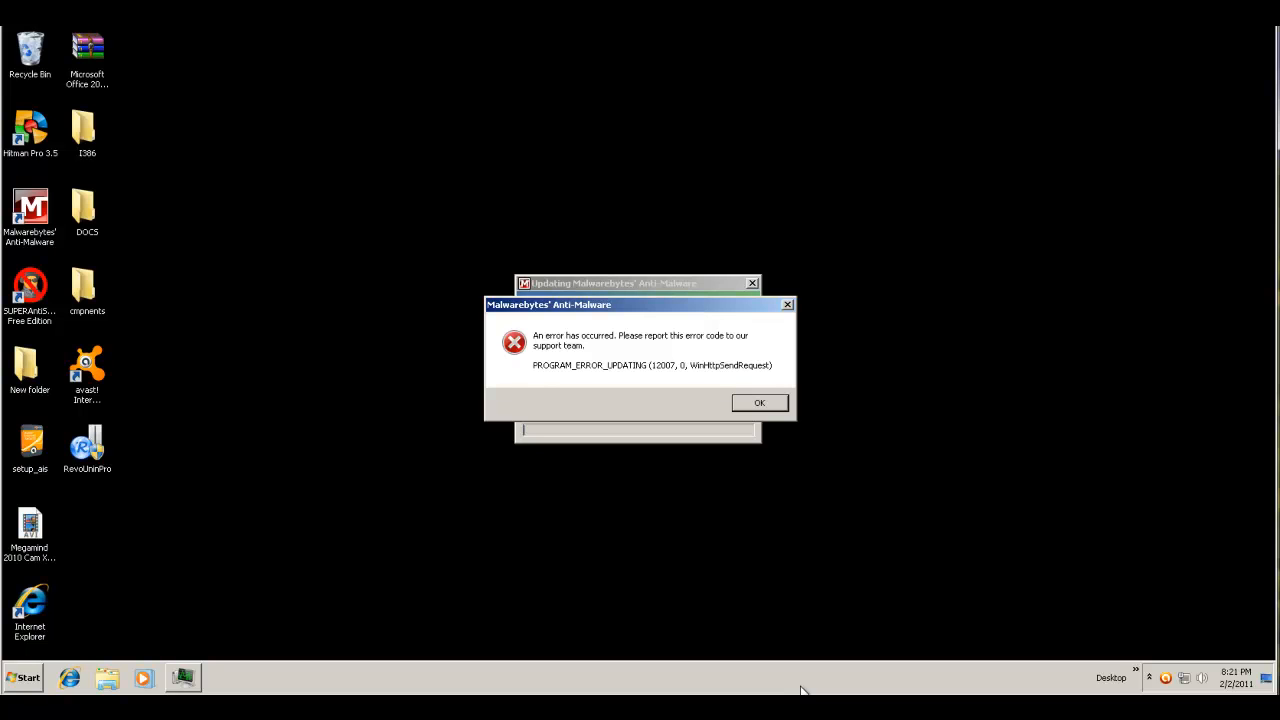
key(Return)
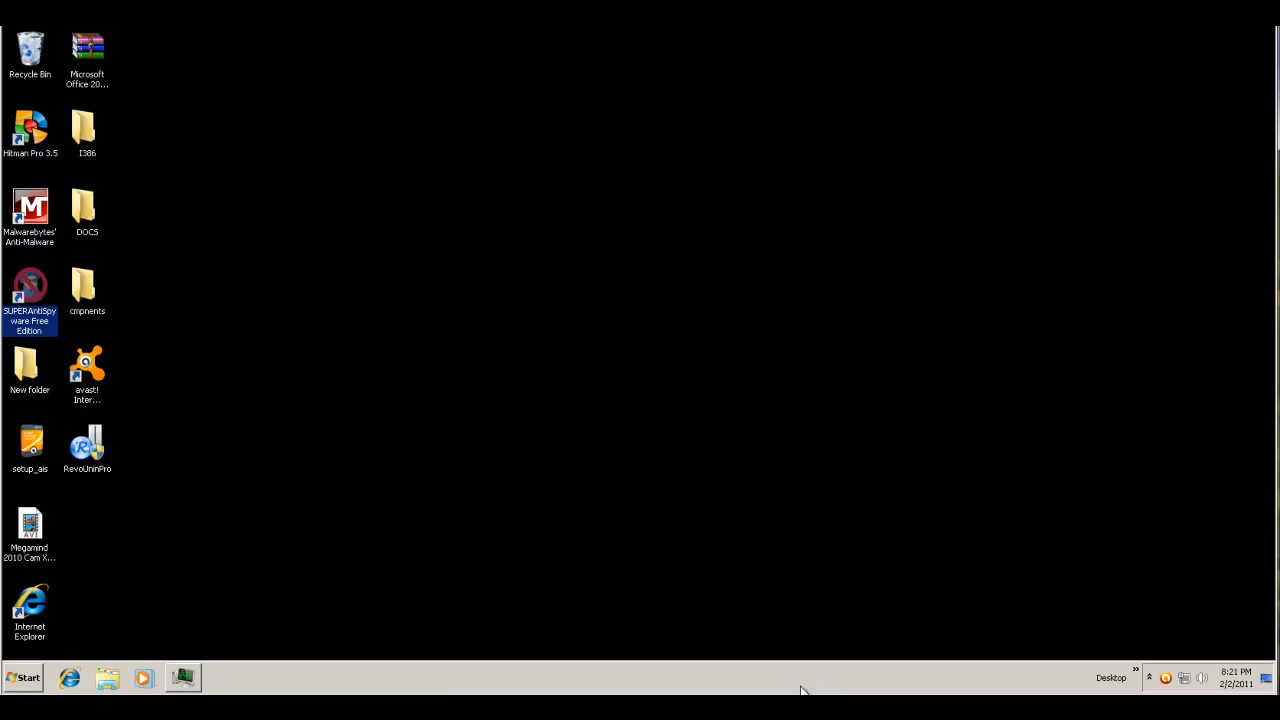
- Try checking for updates from the Malwarebytes' Anti-Malware updater and close the program
key(h)
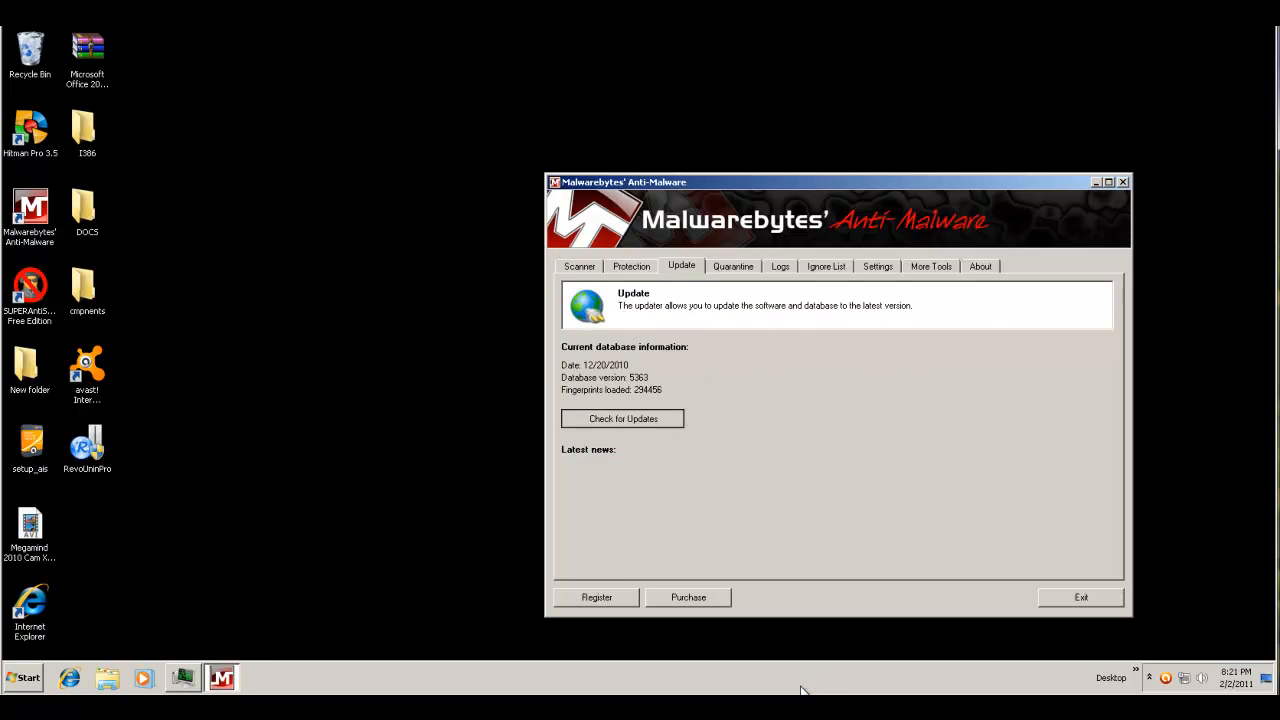
key(Return)
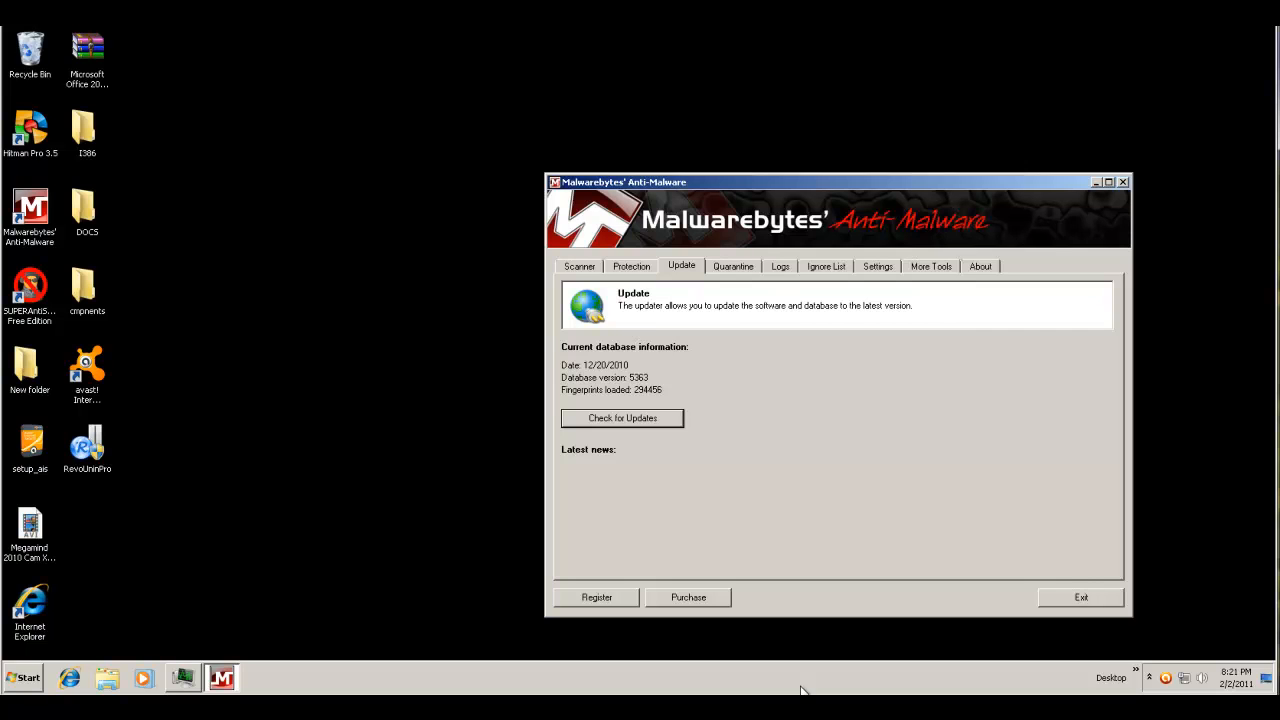
key(alt+F4)
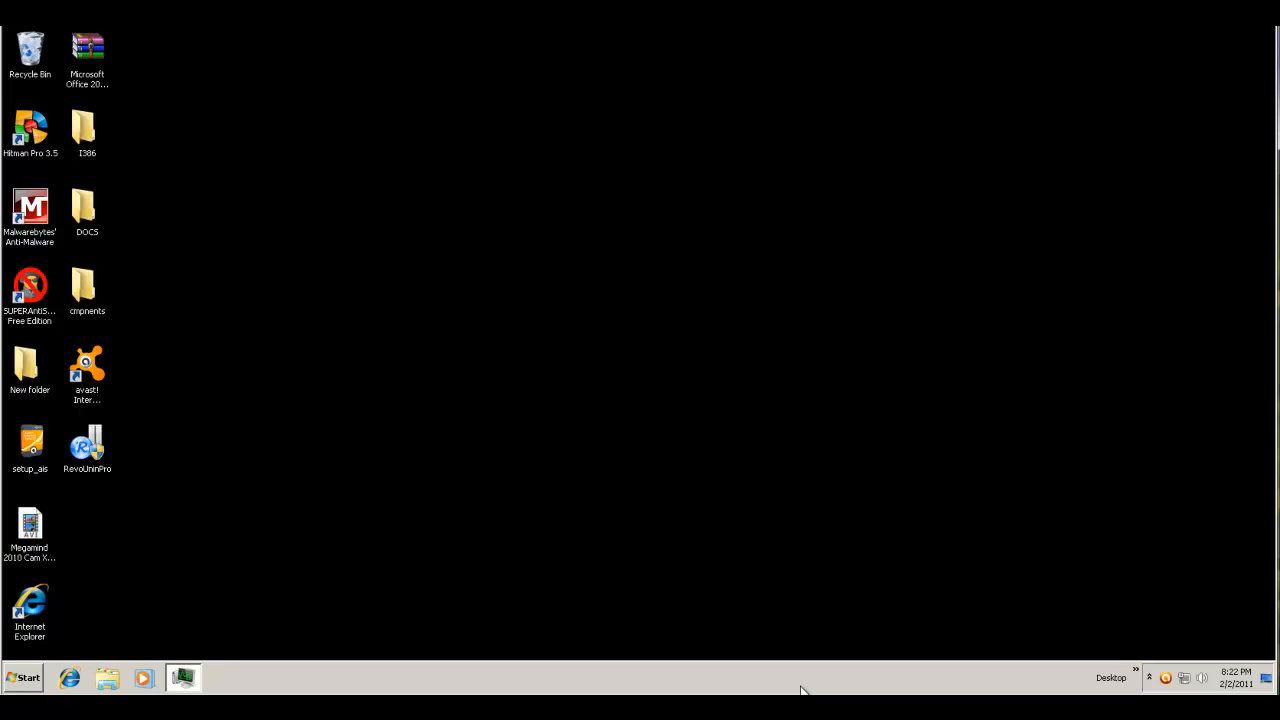
- Remove the threats found by Hitman Pro and reboot the computer to complete the removal
key(super)
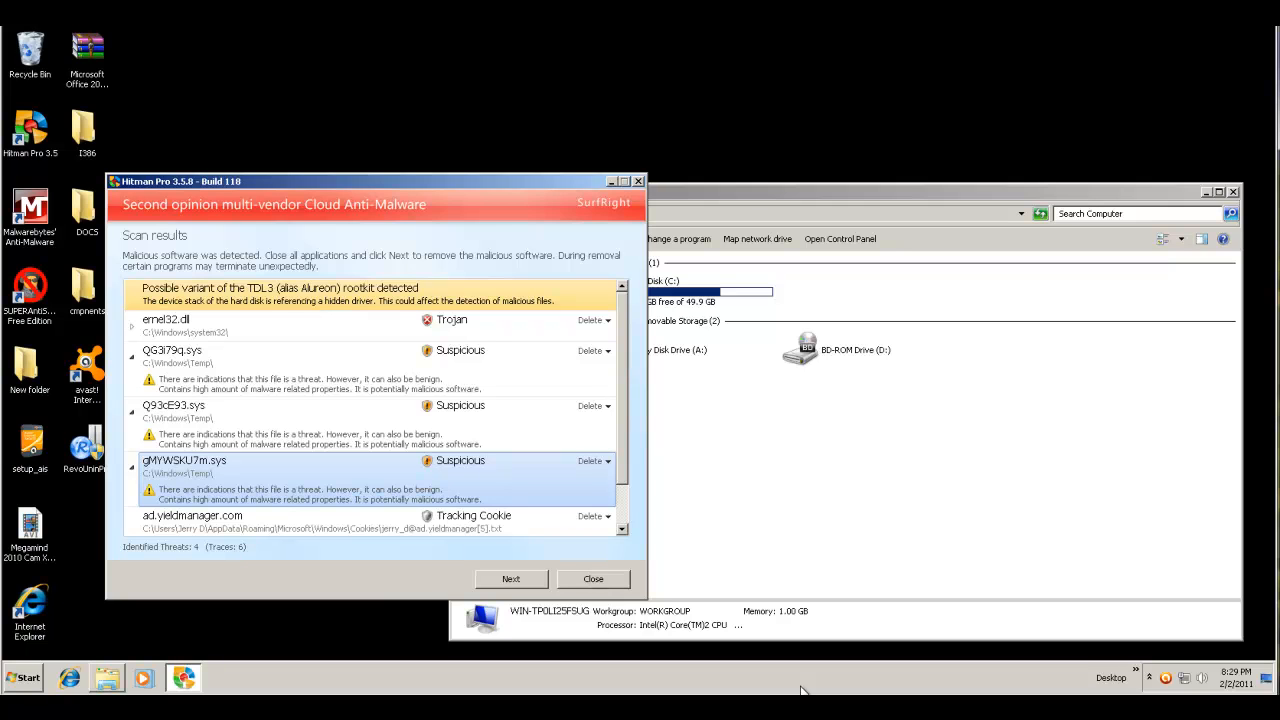
key(Return)
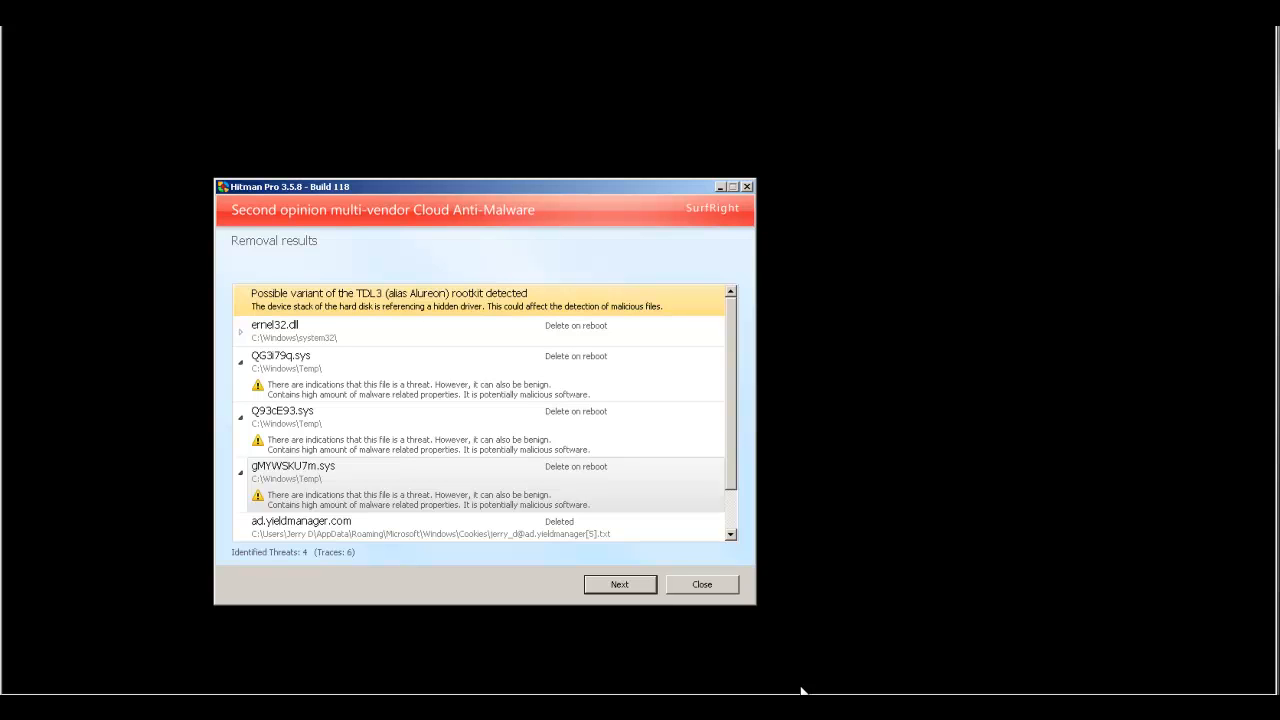
key(Return)
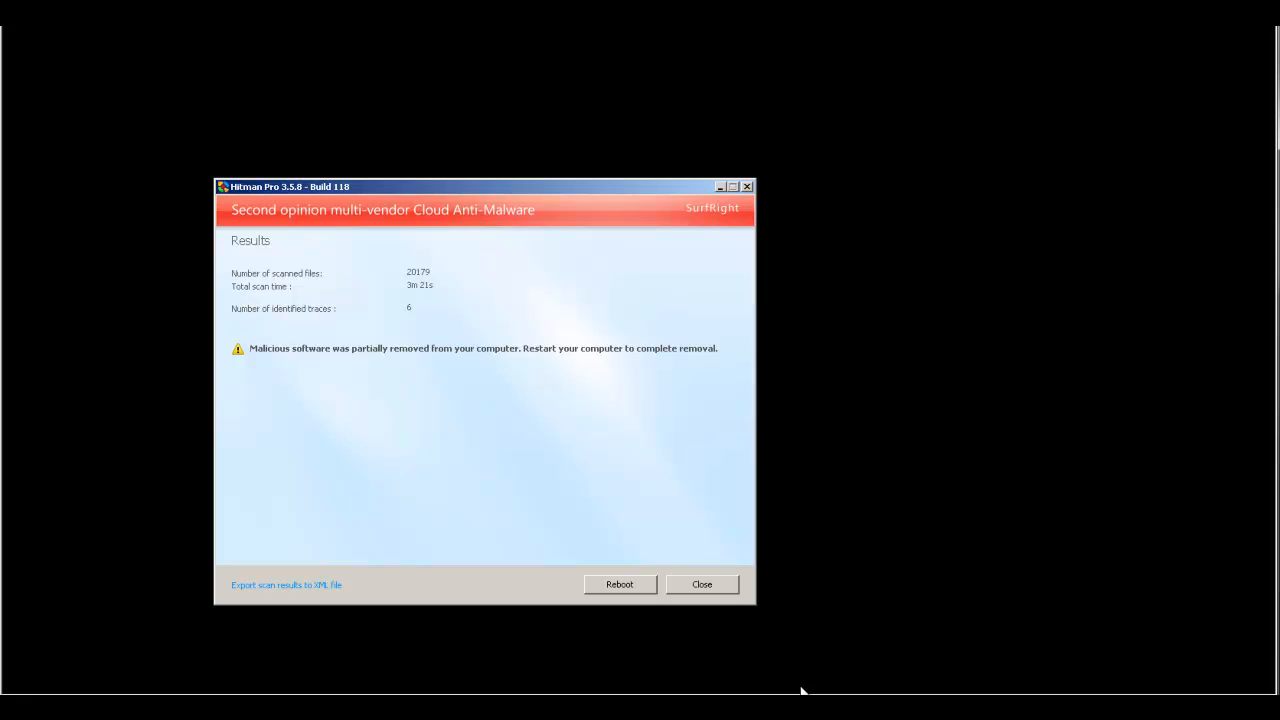
key(Return)
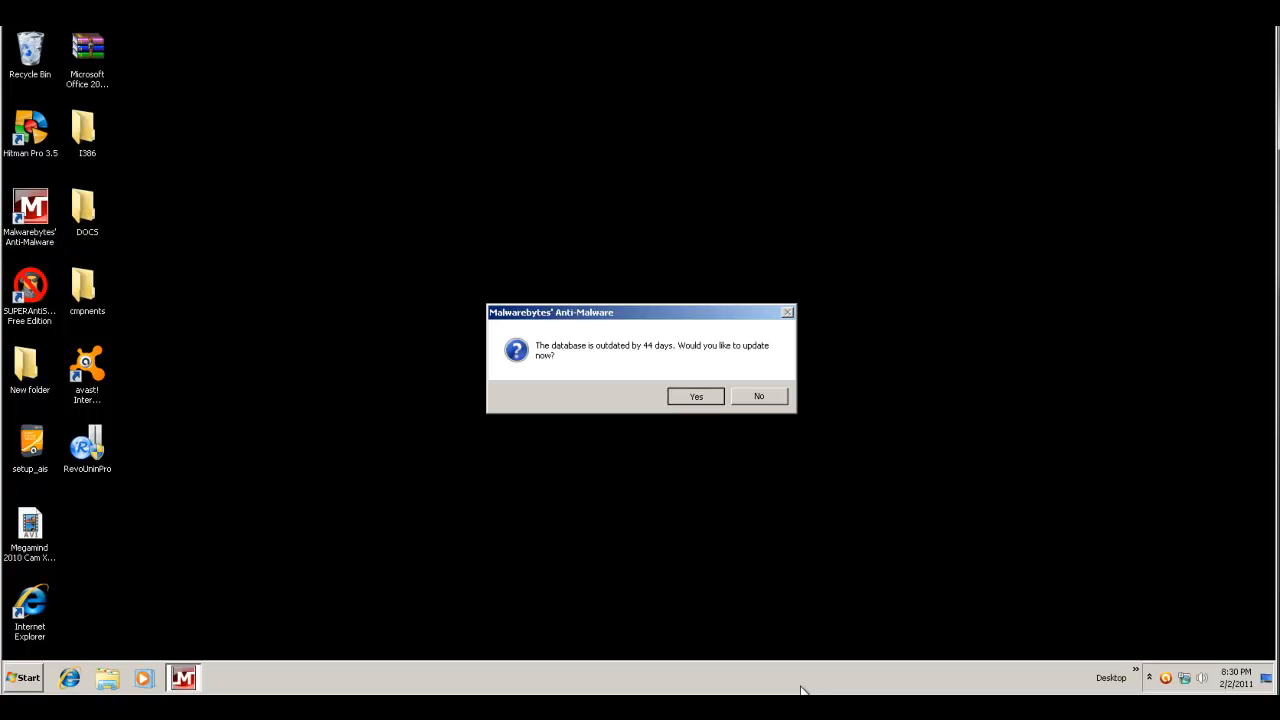
- Retry the Malwarebytes' Anti-Malware database update, then check for newer updates once more in Safe Mode
key(Return)
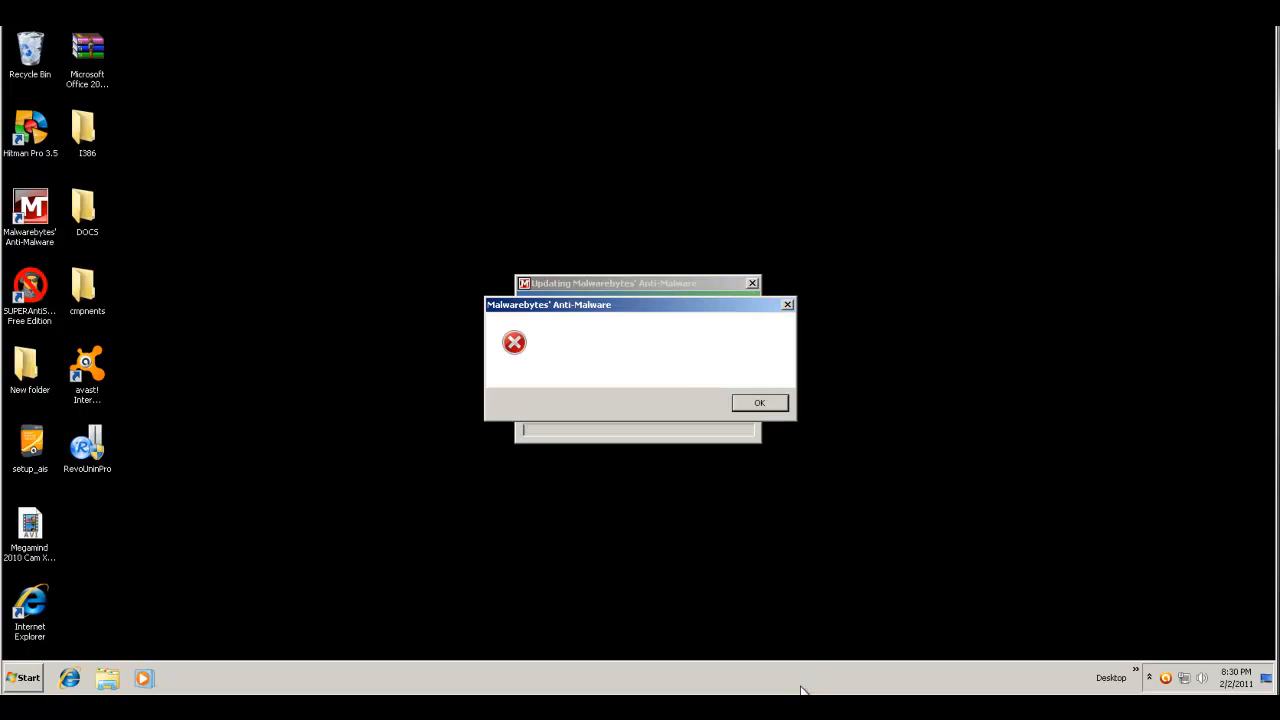
key(Return)
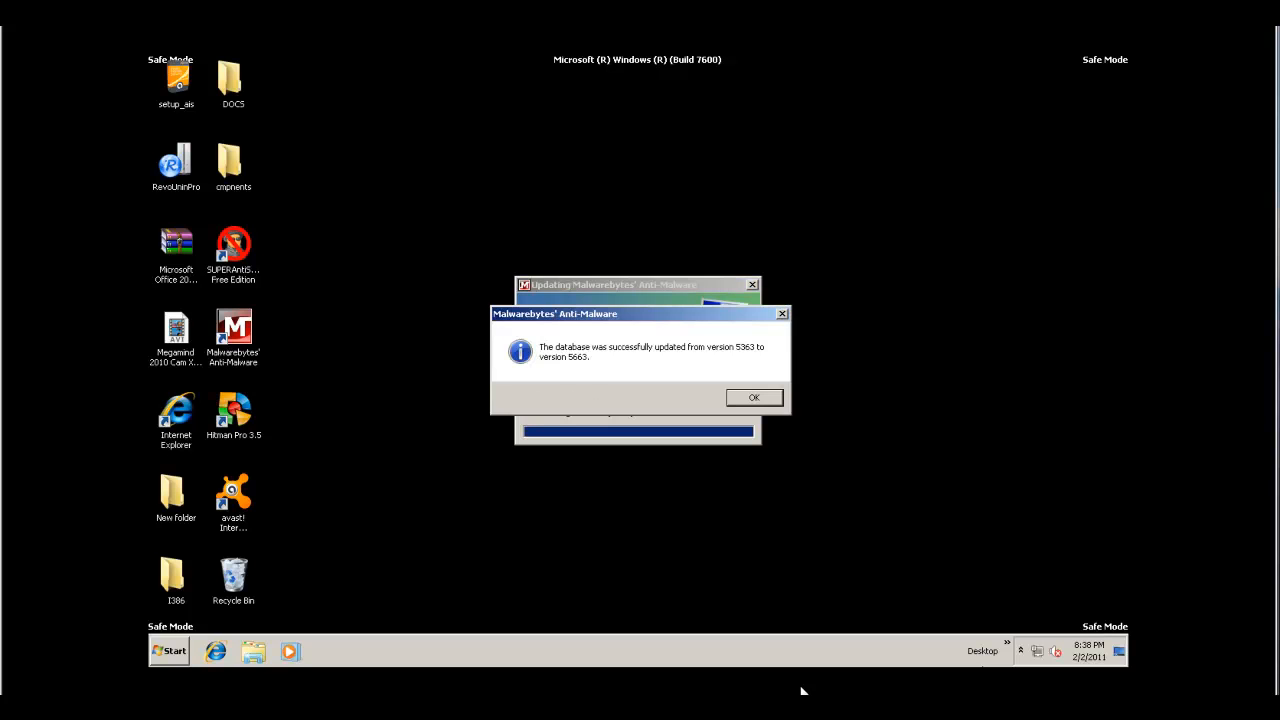
click(738, 398)
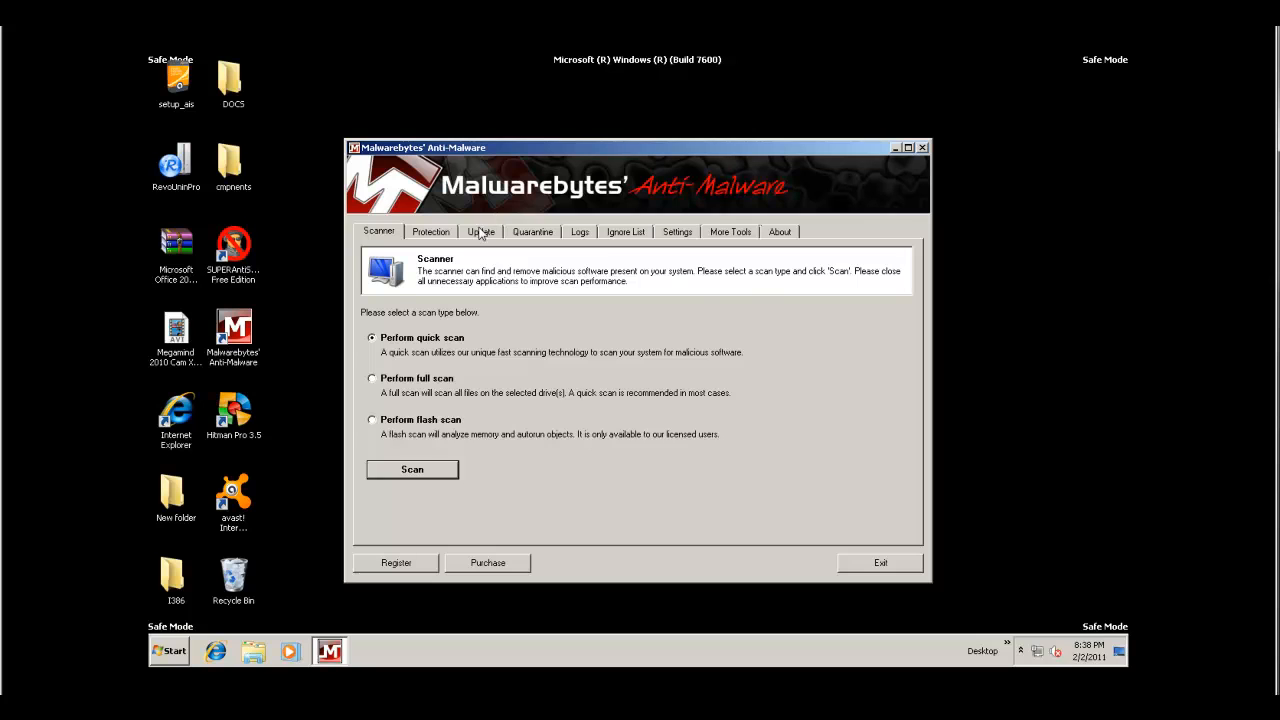
click(482, 232)
click(440, 385)
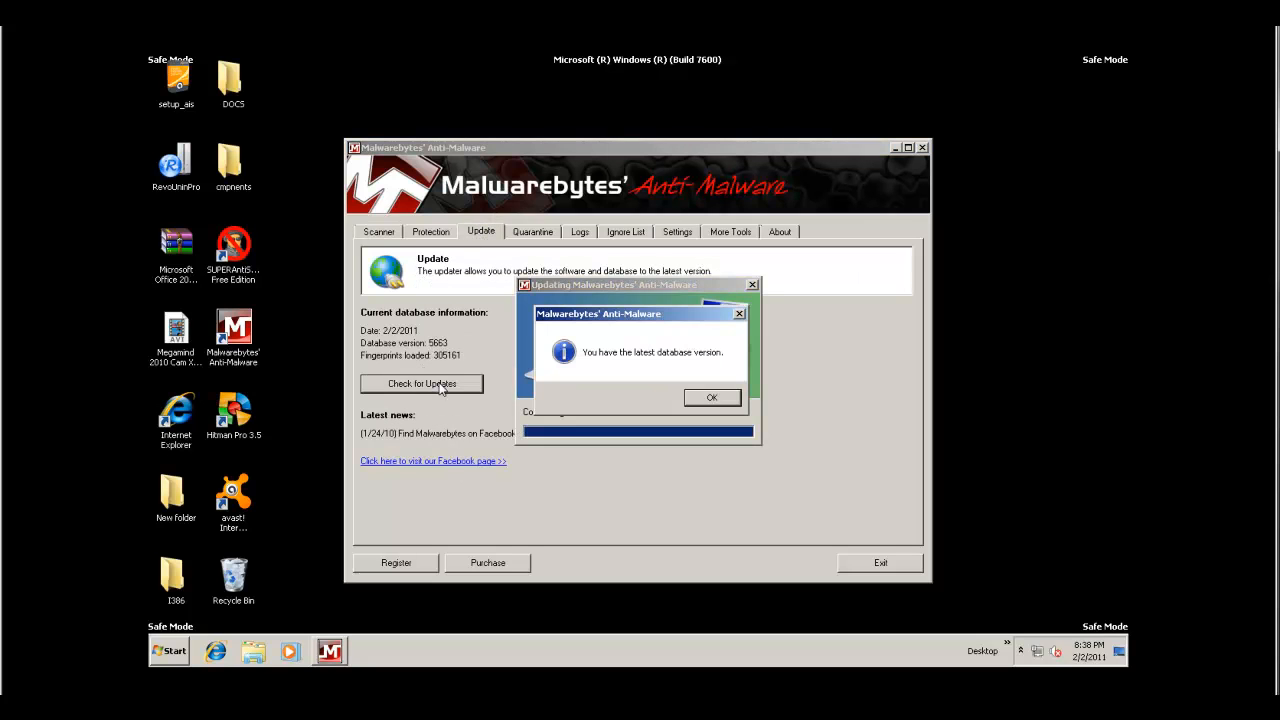
click(710, 399)
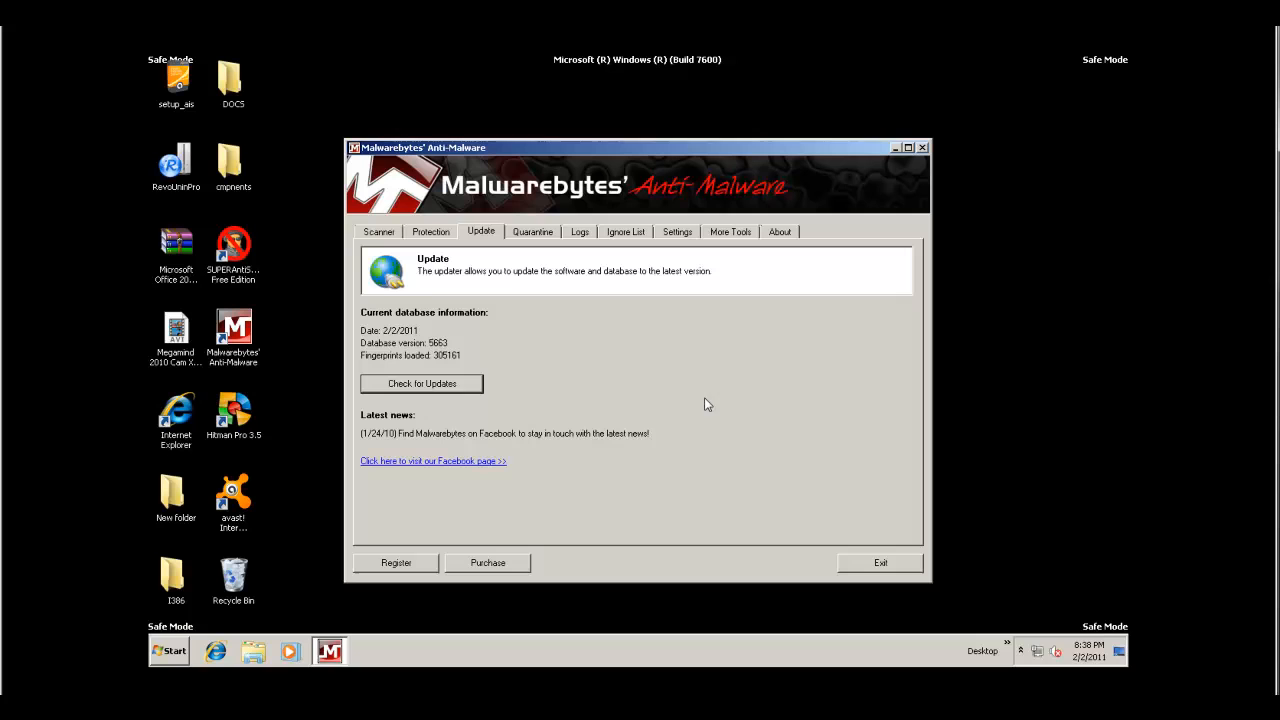
- Run a full Malwarebytes' Anti-Malware scan of the C: drive
click(384, 238)
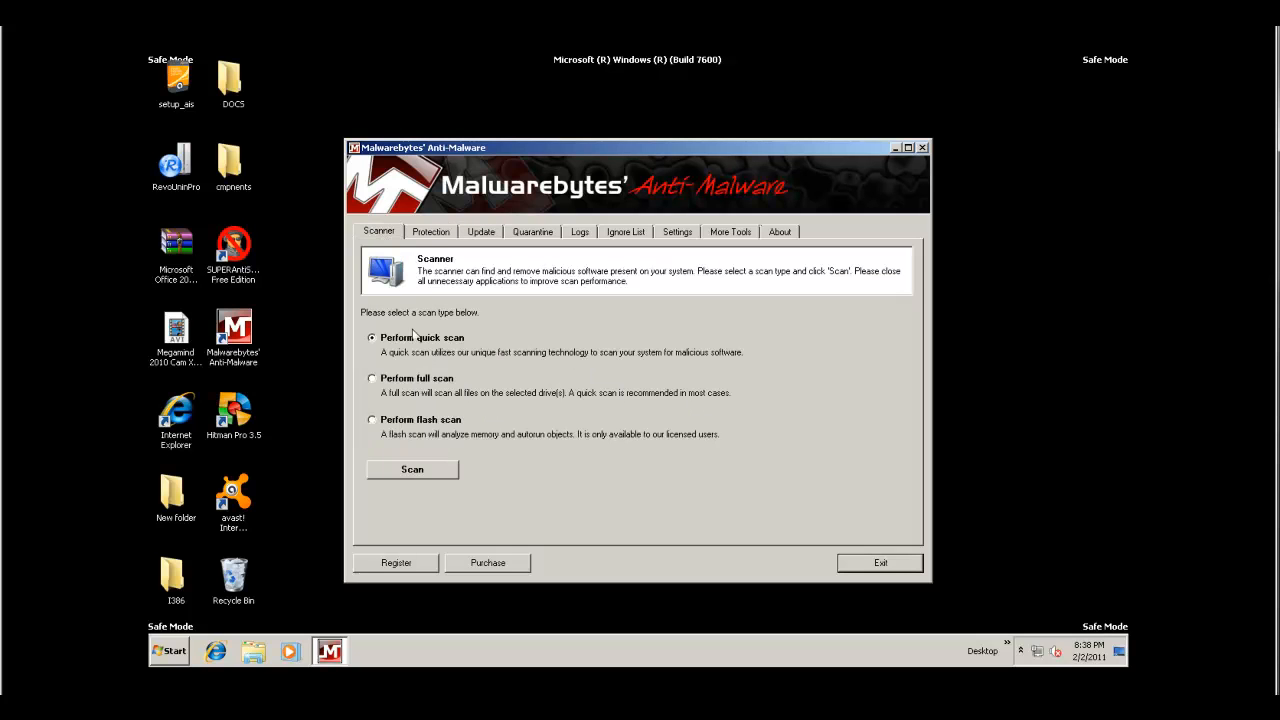
click(372, 379)
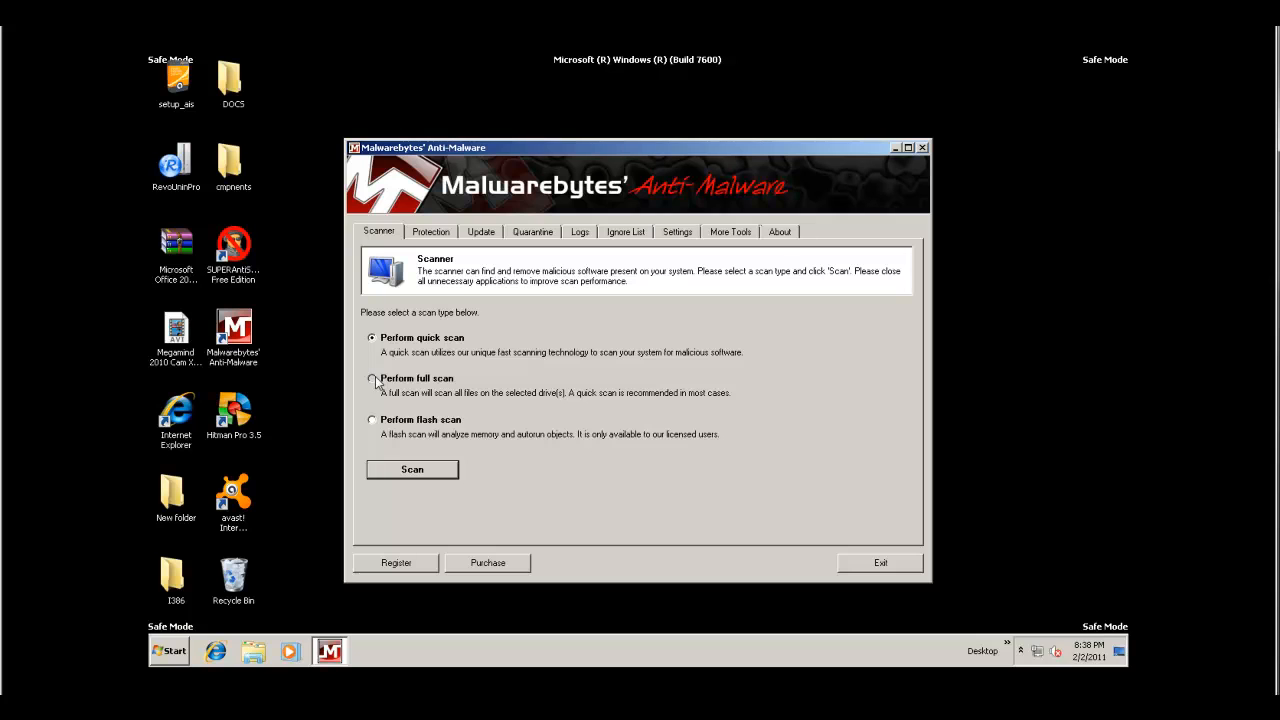
click(424, 471)
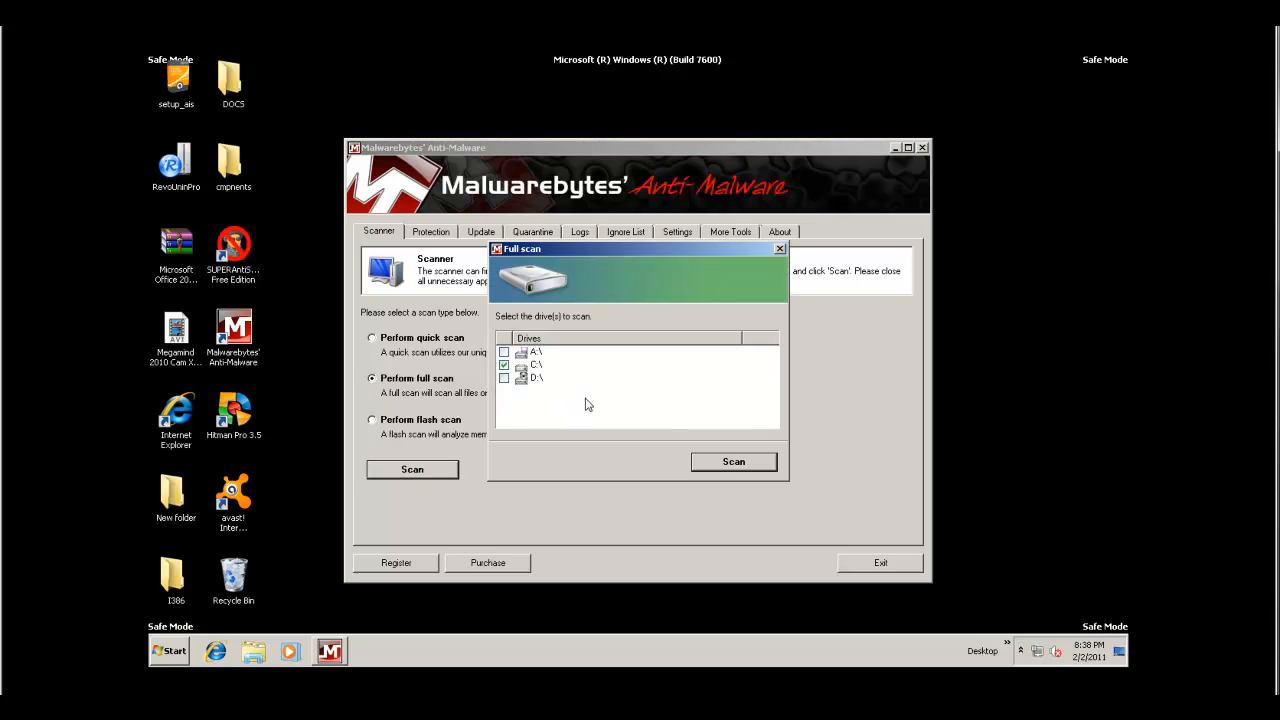
click(729, 463)
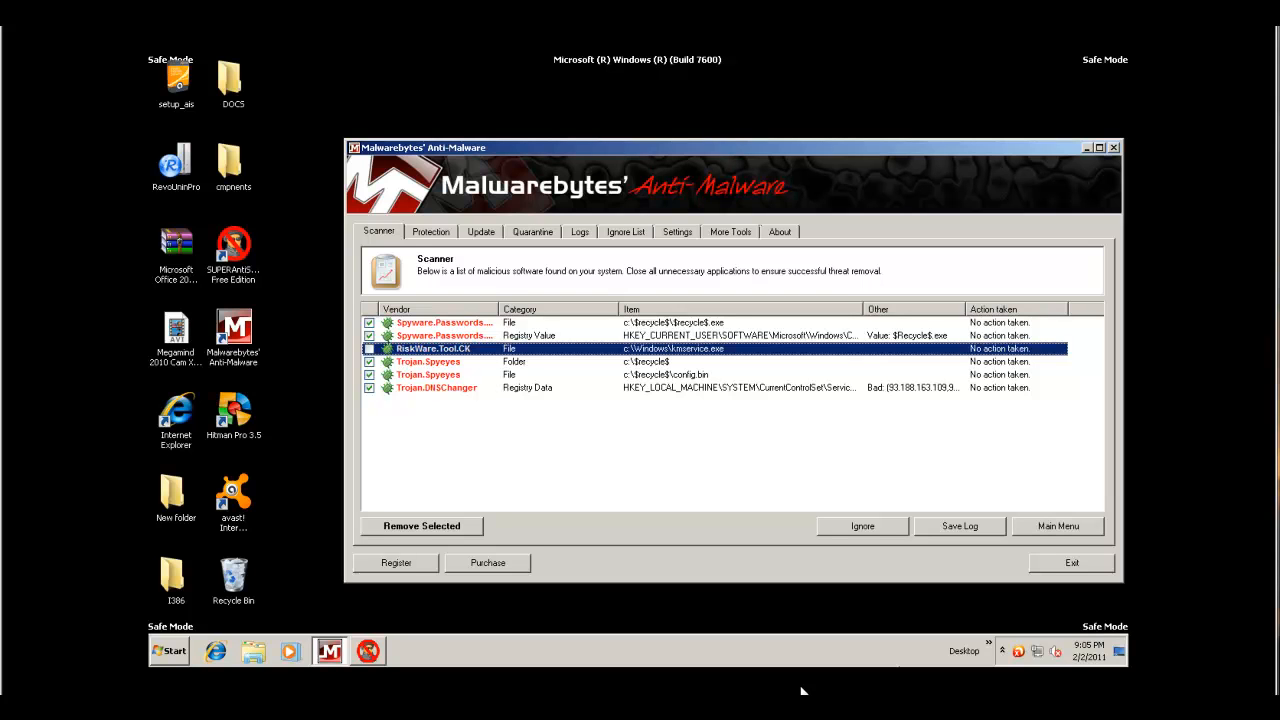
- Remove all detected threats except RiskWare.Tool.CK in Malwarebytes' Anti-Malware, close the log and decline the restart
click(458, 530)
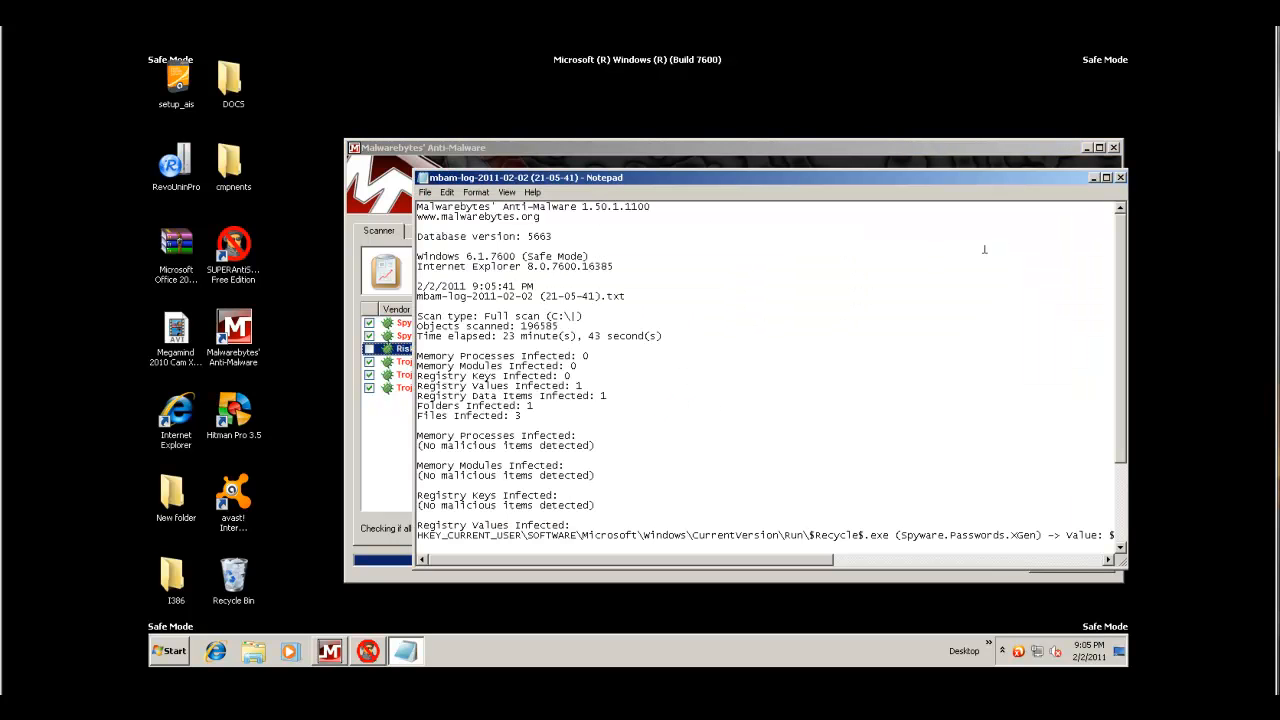
click(1119, 178)
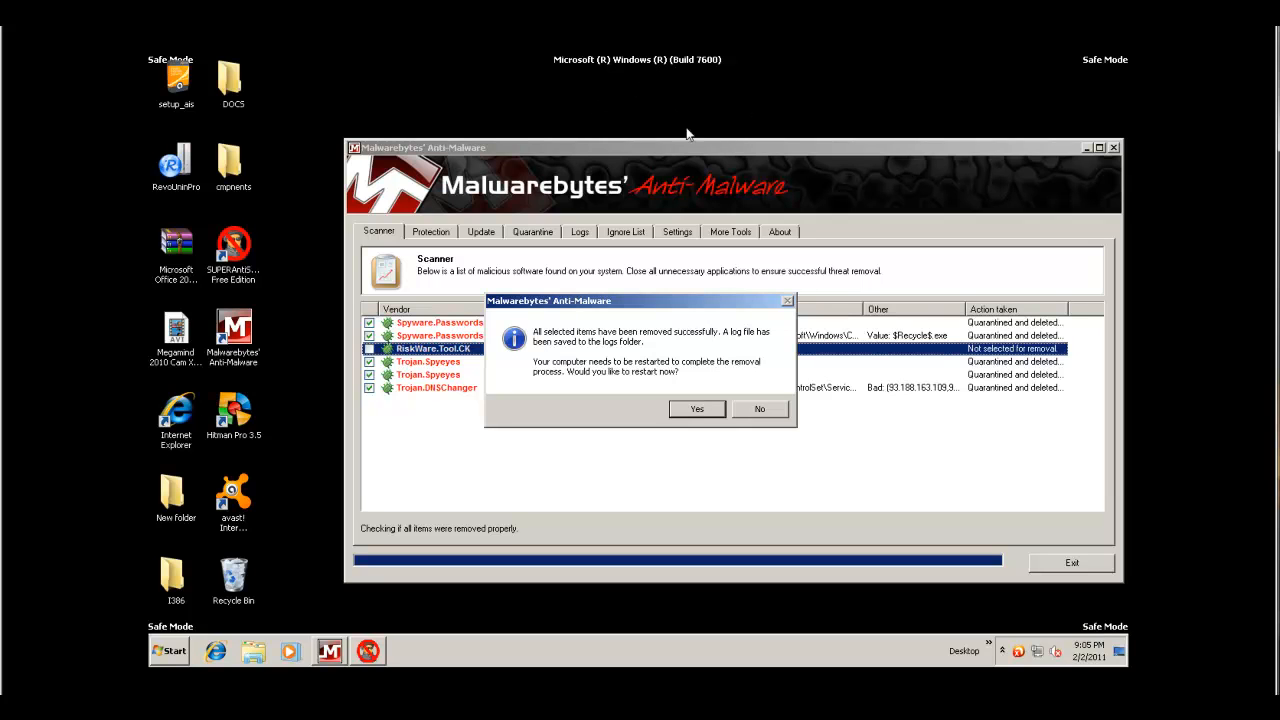
click(754, 410)
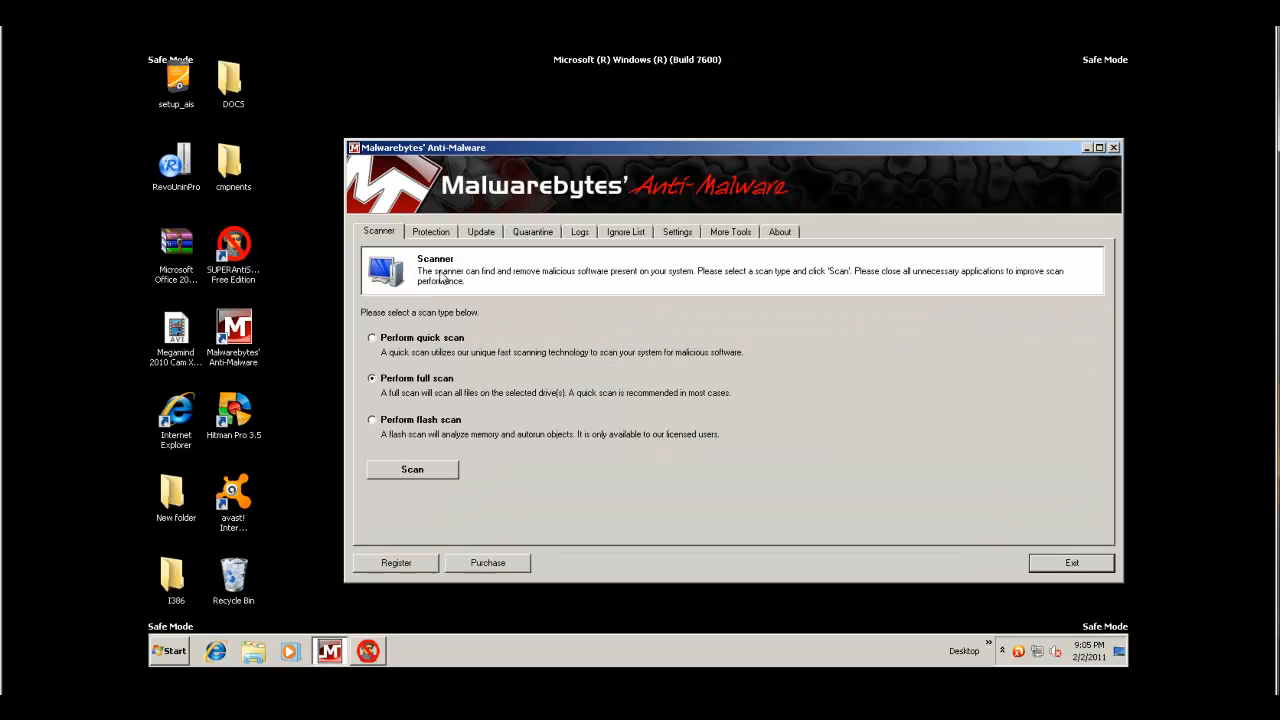
- Close the definitions update summary in SUPERAntiSpyware and start a custom scan of the C: drive
drag(813, 165, 759, 168)
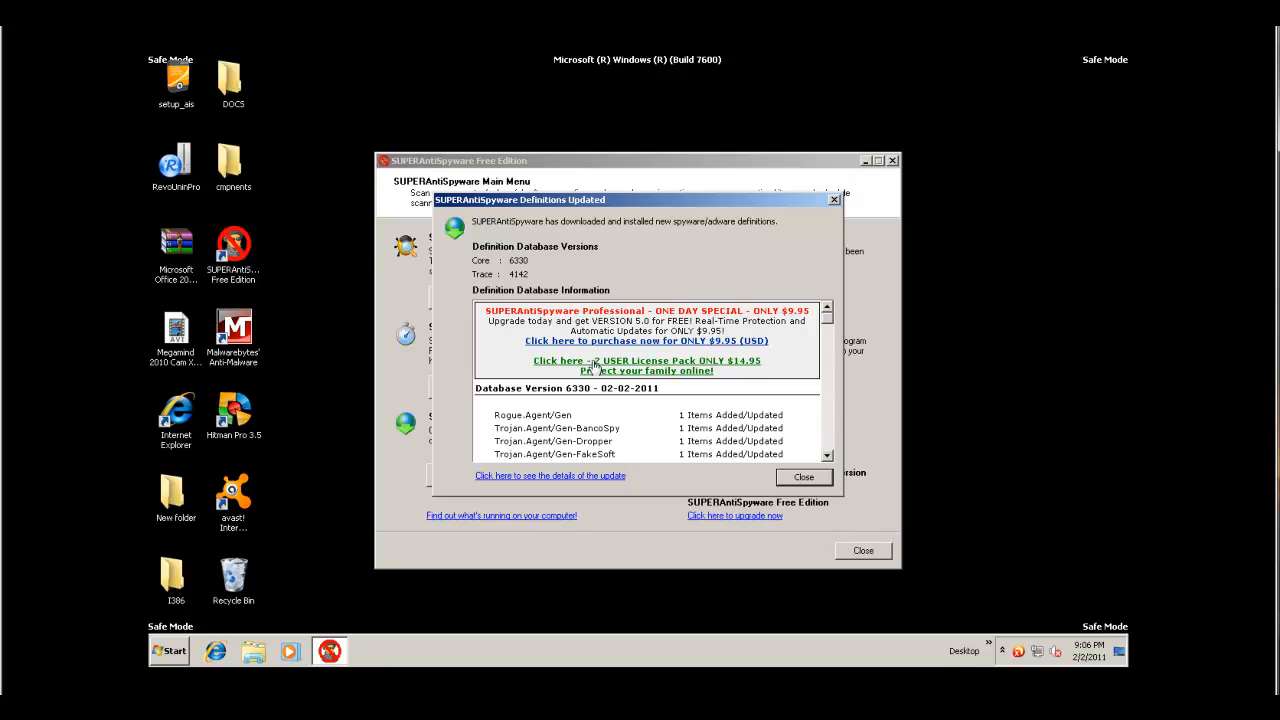
click(796, 478)
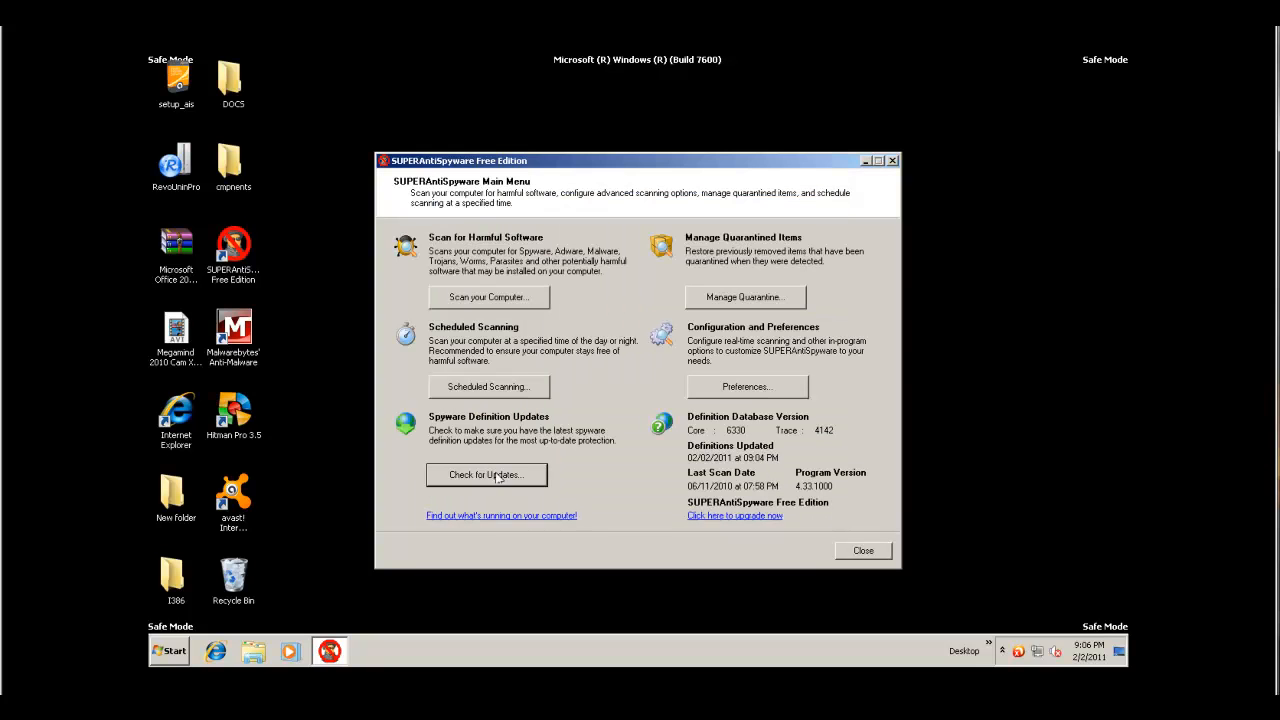
click(518, 306)
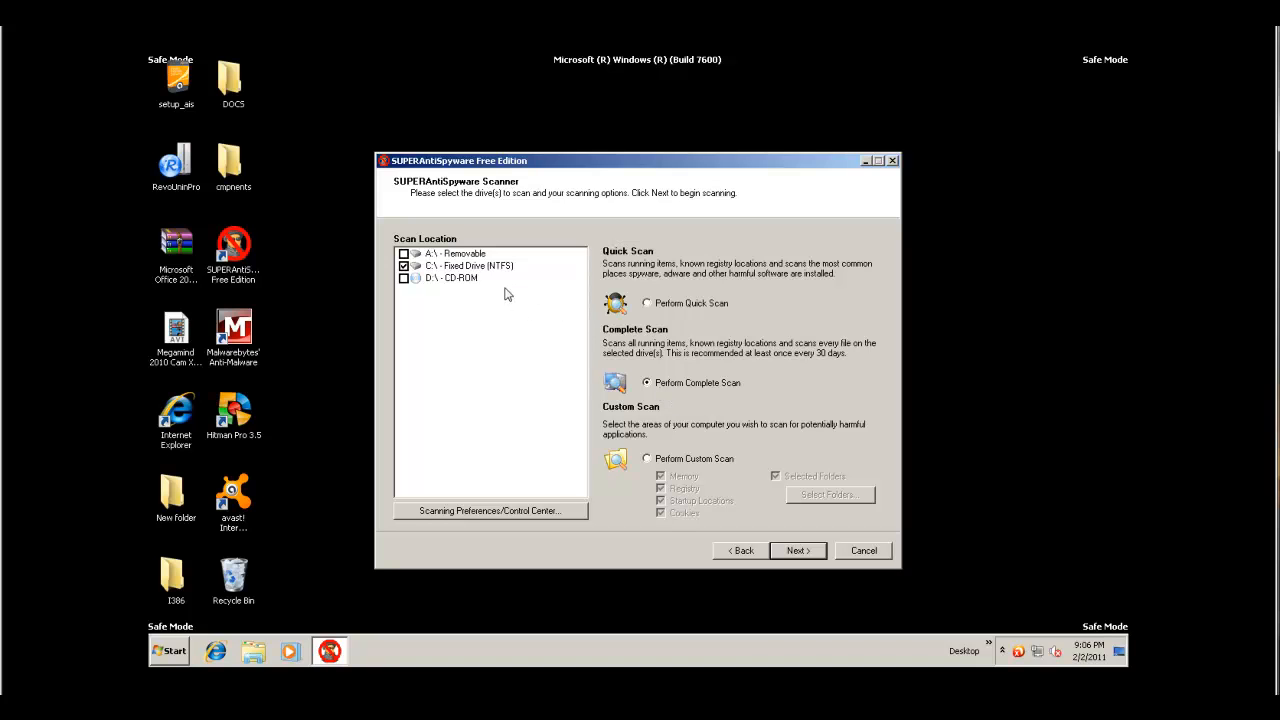
click(647, 458)
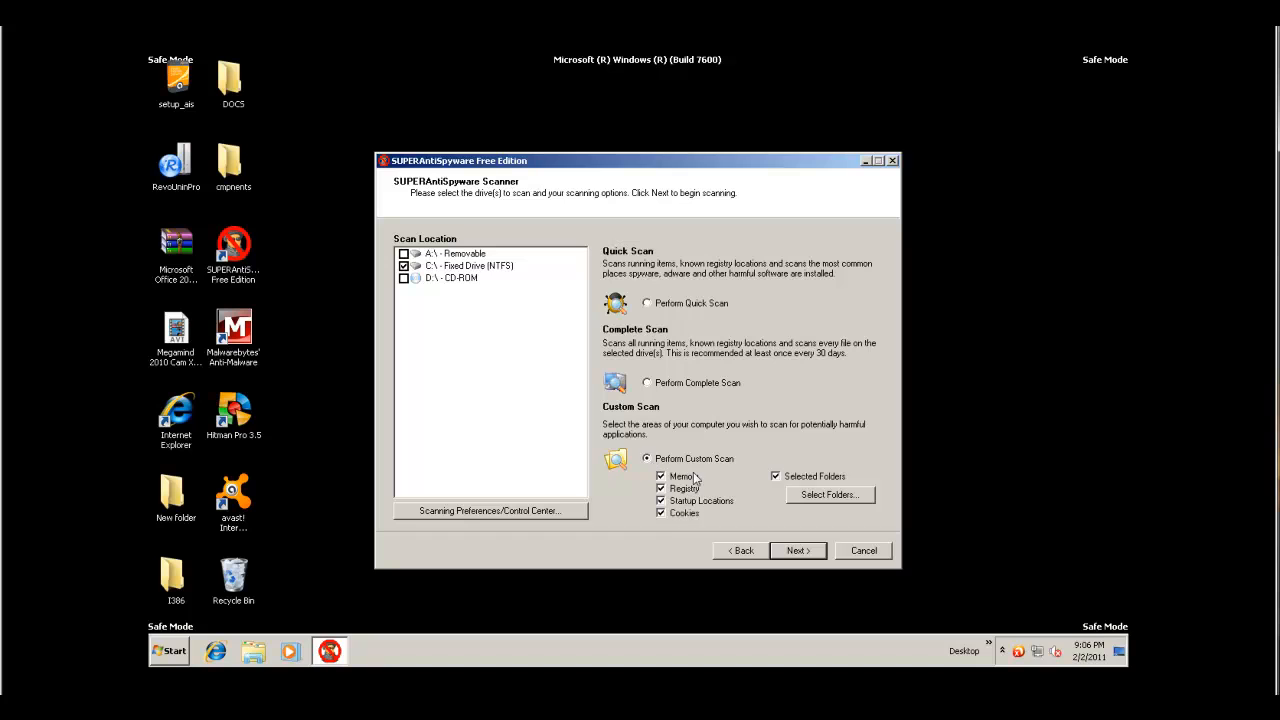
click(670, 515)
click(797, 551)
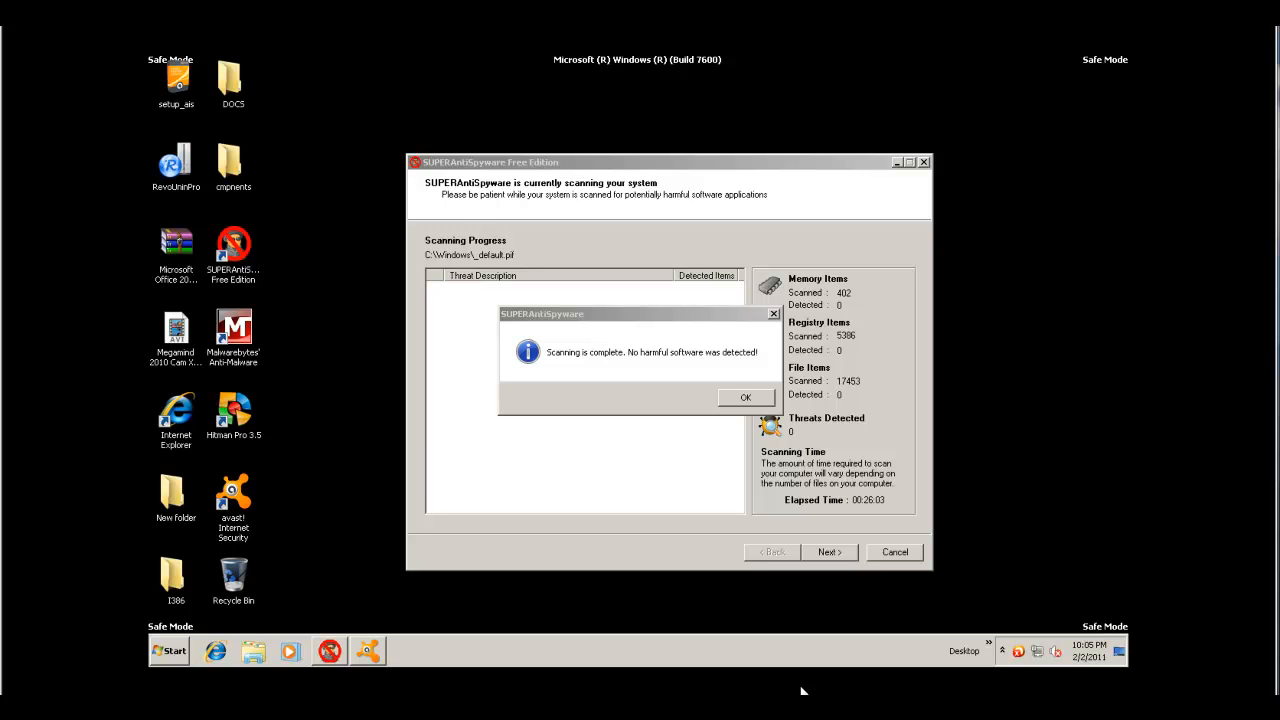
- Acknowledge the completed scan and close SUPERAntiSpyware
click(747, 407)
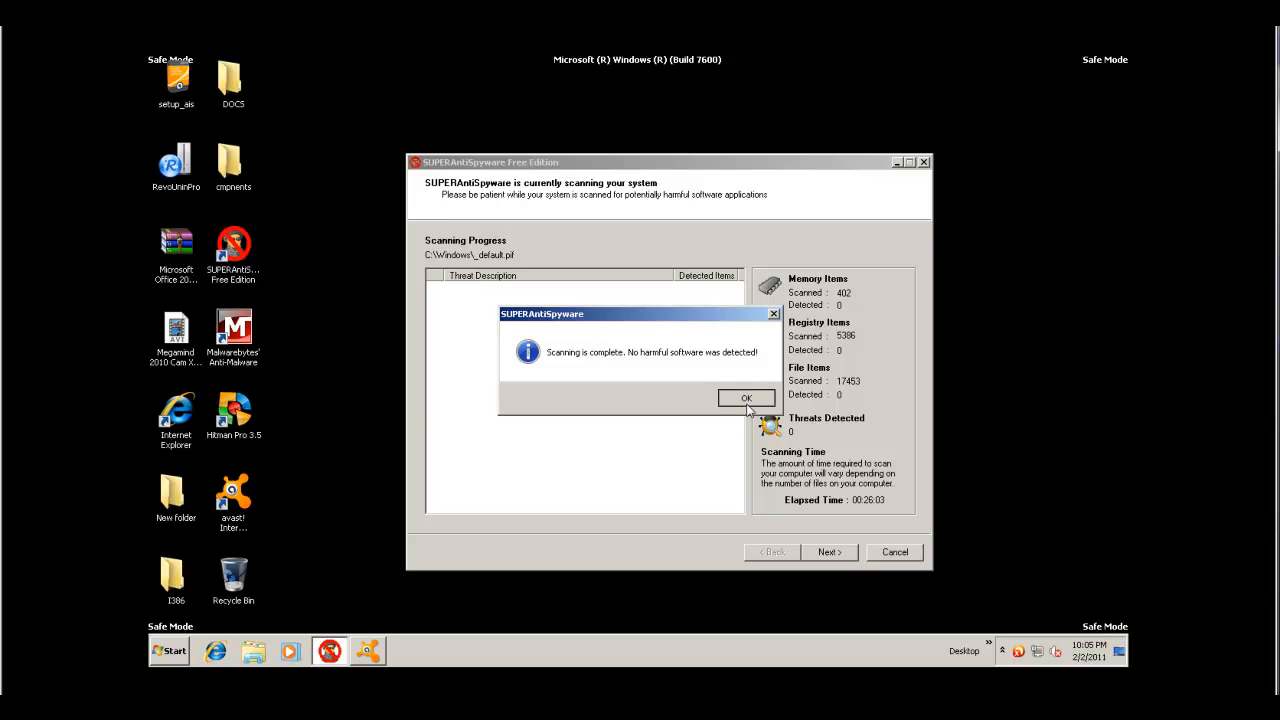
key(Return)
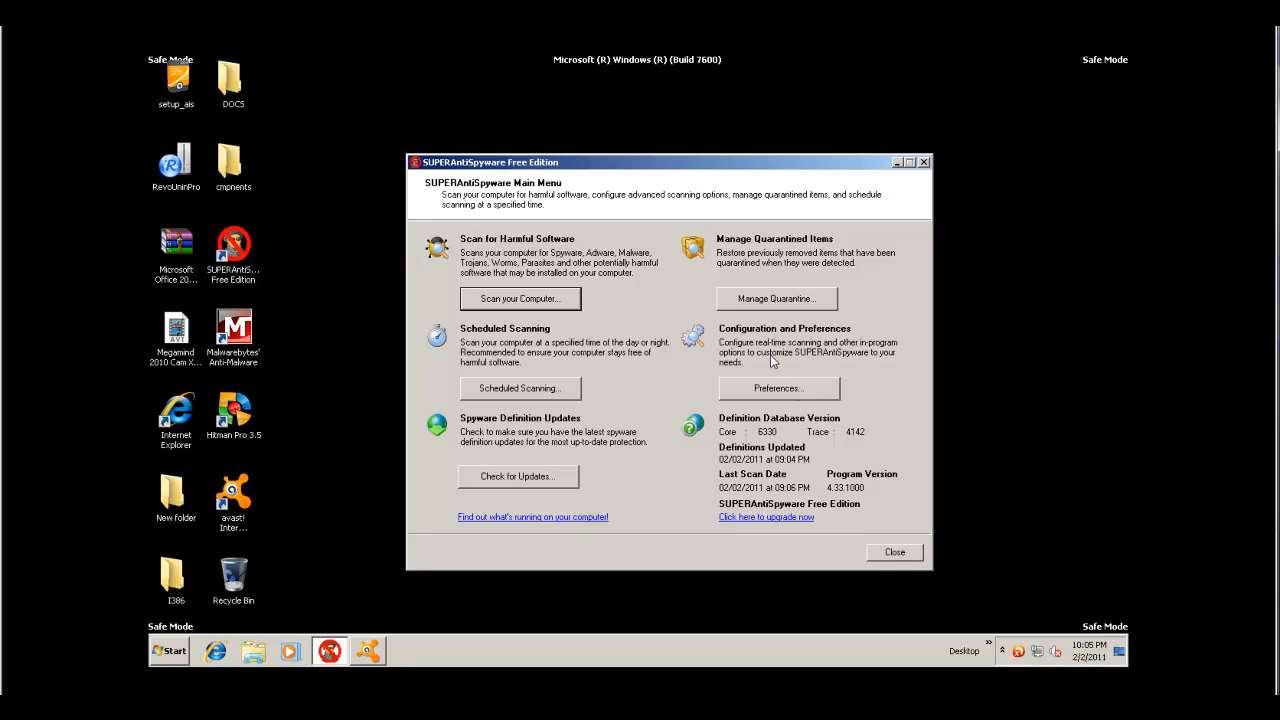
click(911, 559)
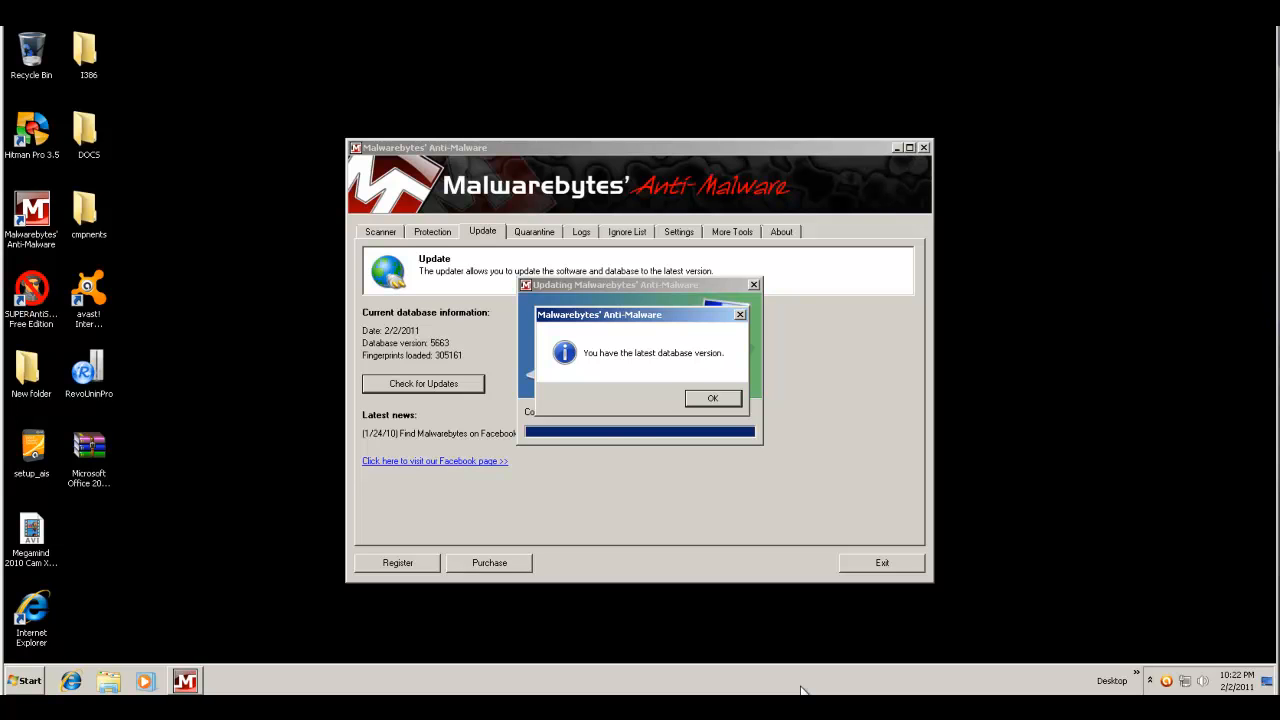
- Dismiss the database version message in Malwarebytes' Anti-Malware and check for updates once more in normal mode
key(Return)
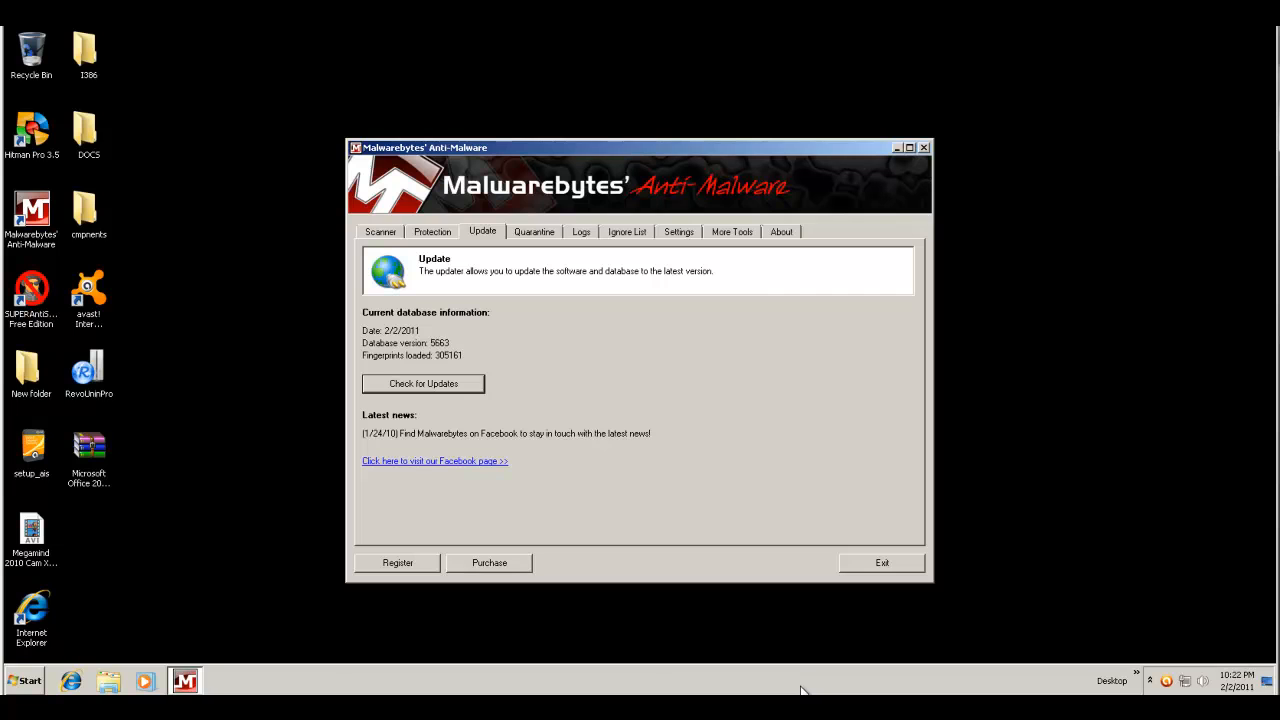
key(Return)
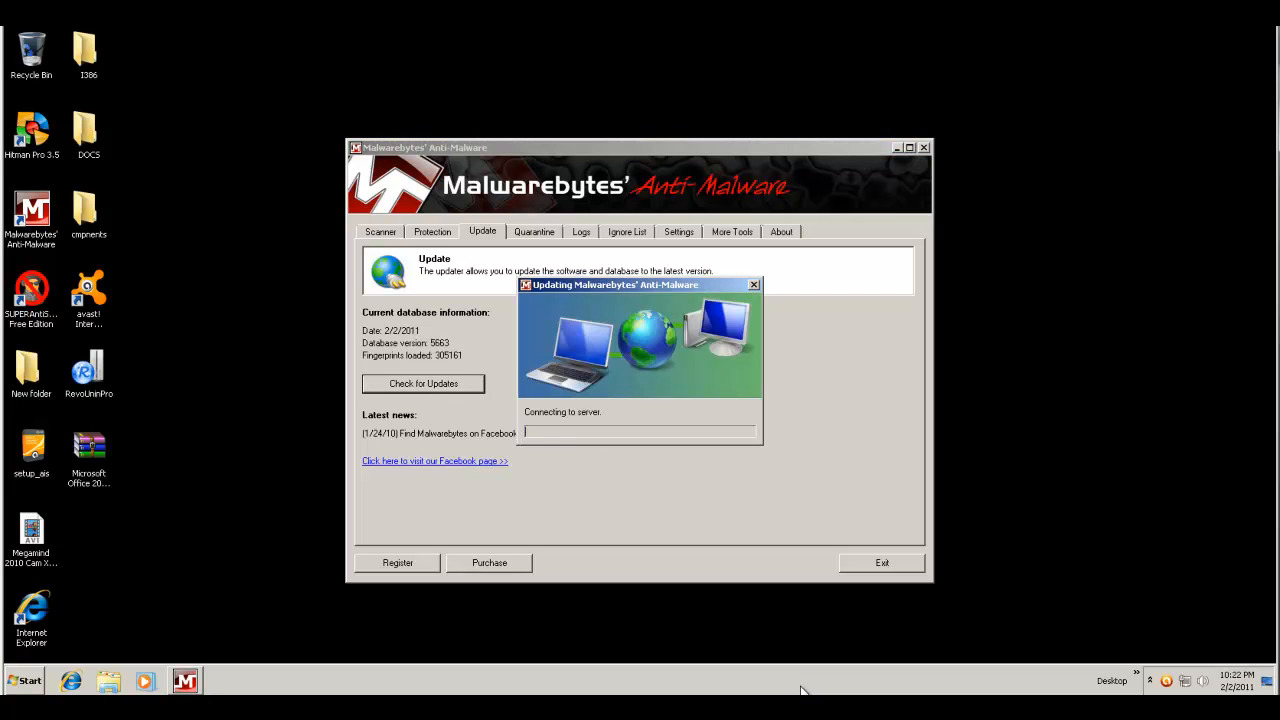
key(Return)
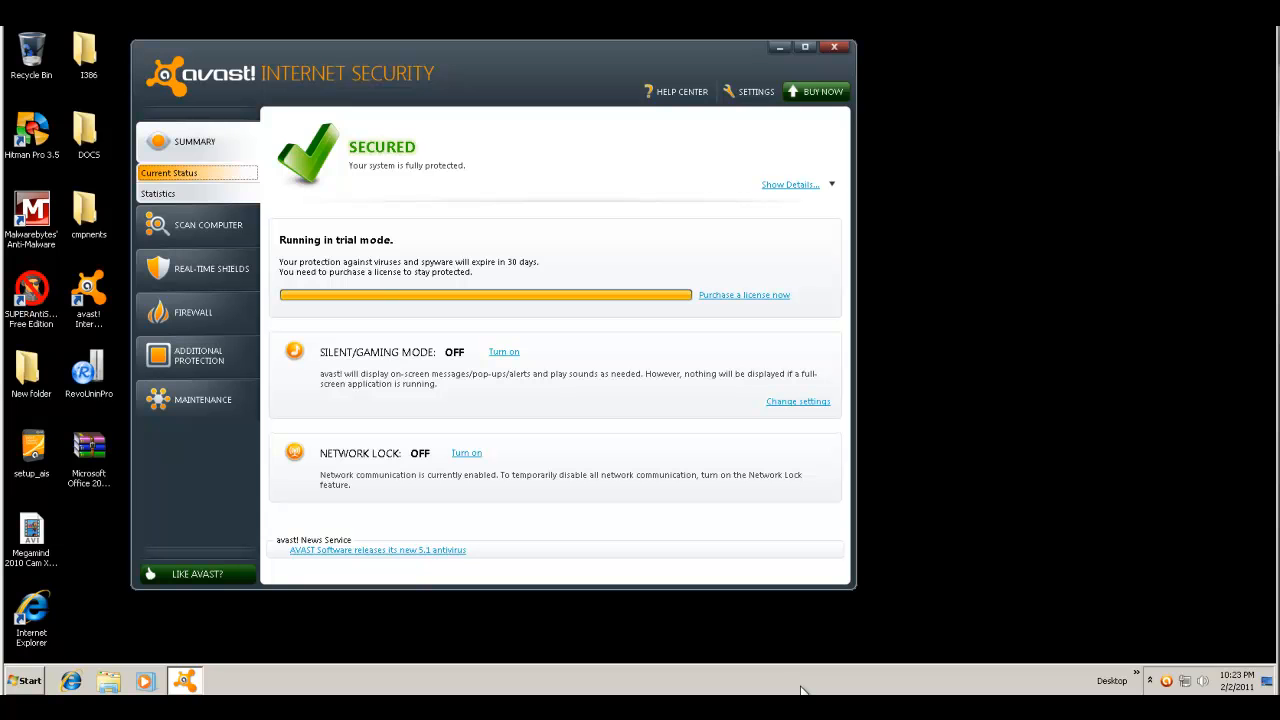
- Center the avast! Internet Security window and view the Antispam and AutoSandbox pages under additional protection
drag(560, 58, 658, 83)
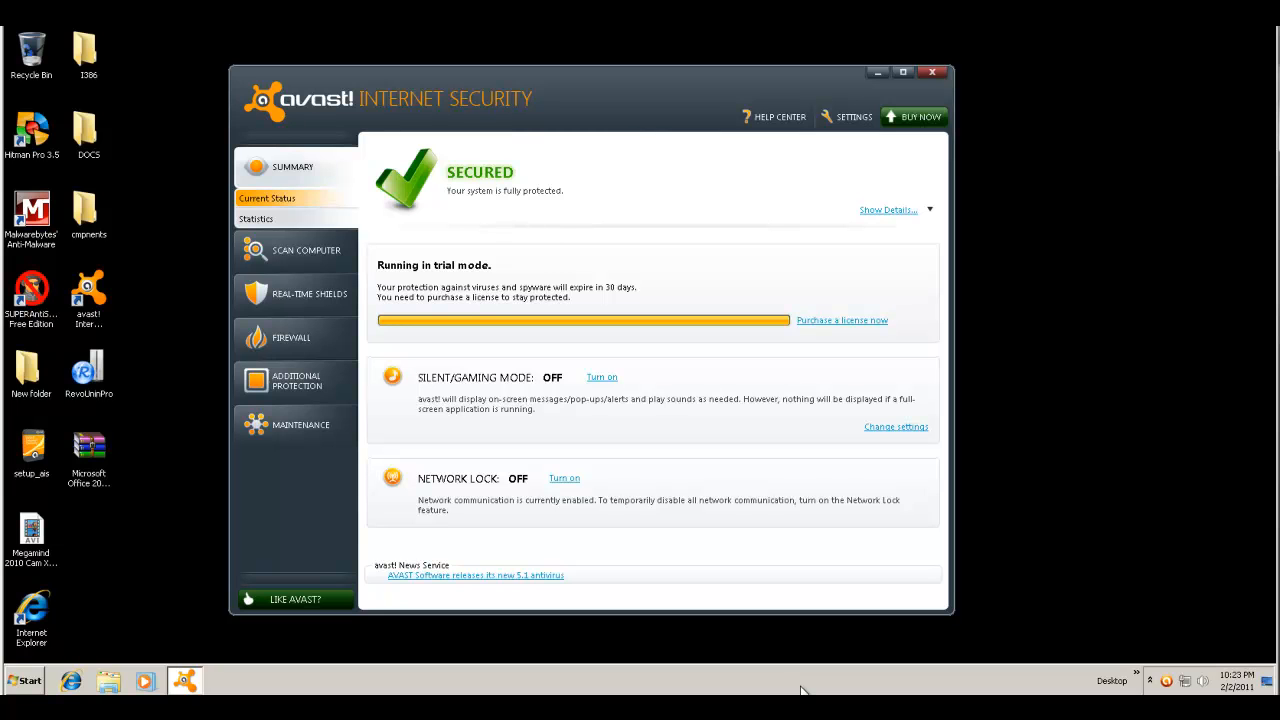
drag(658, 80, 711, 86)
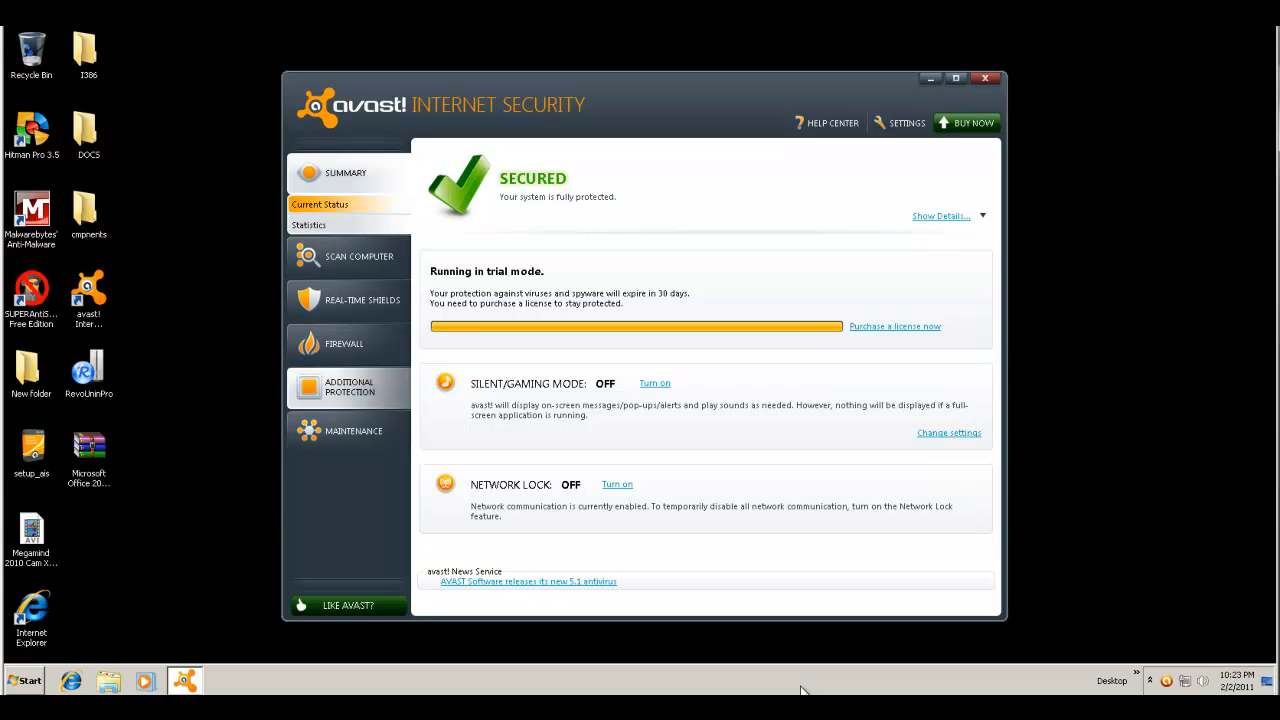
click(349, 387)
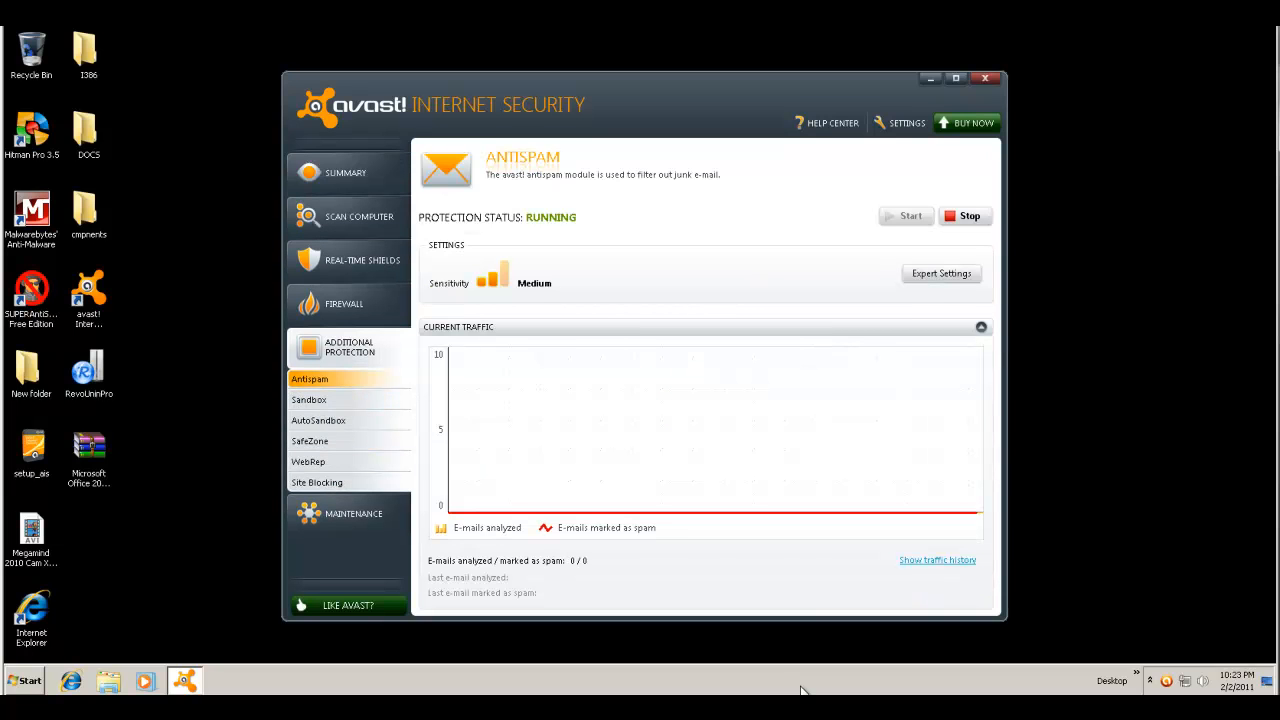
click(319, 421)
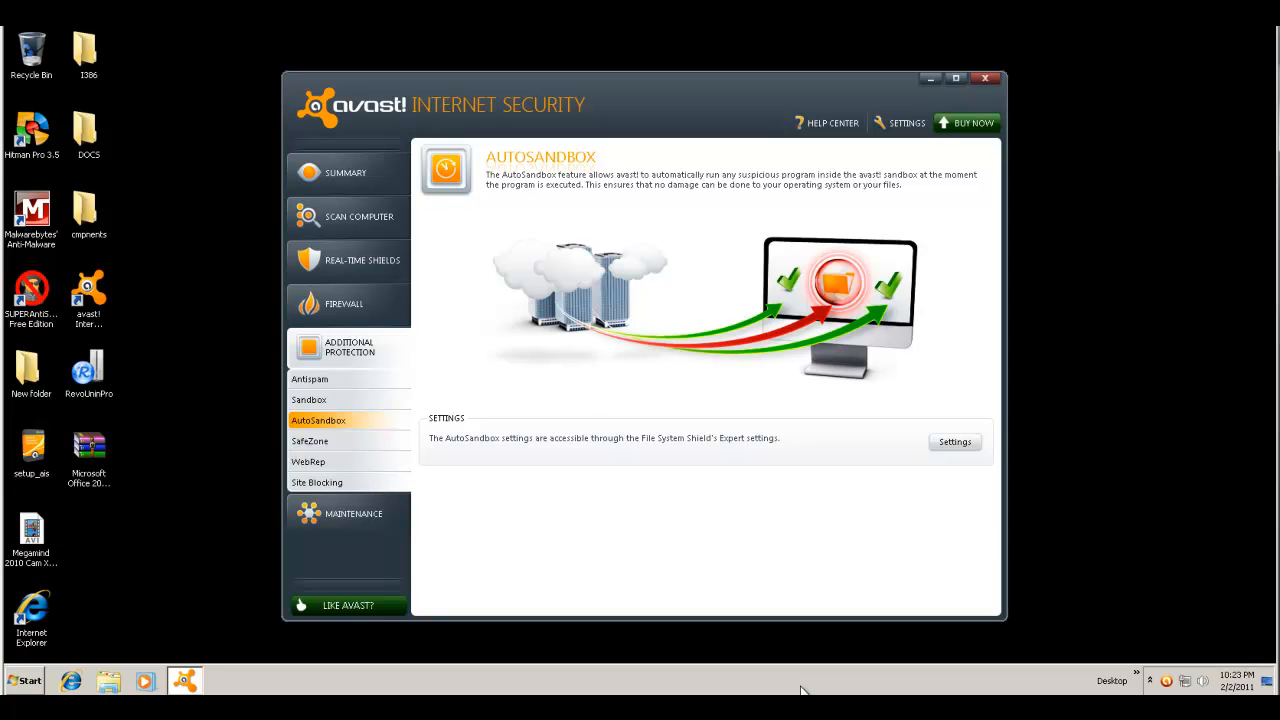
- Try to switch to avast! SafeZone and dismiss the information message
right_click(1167, 681)
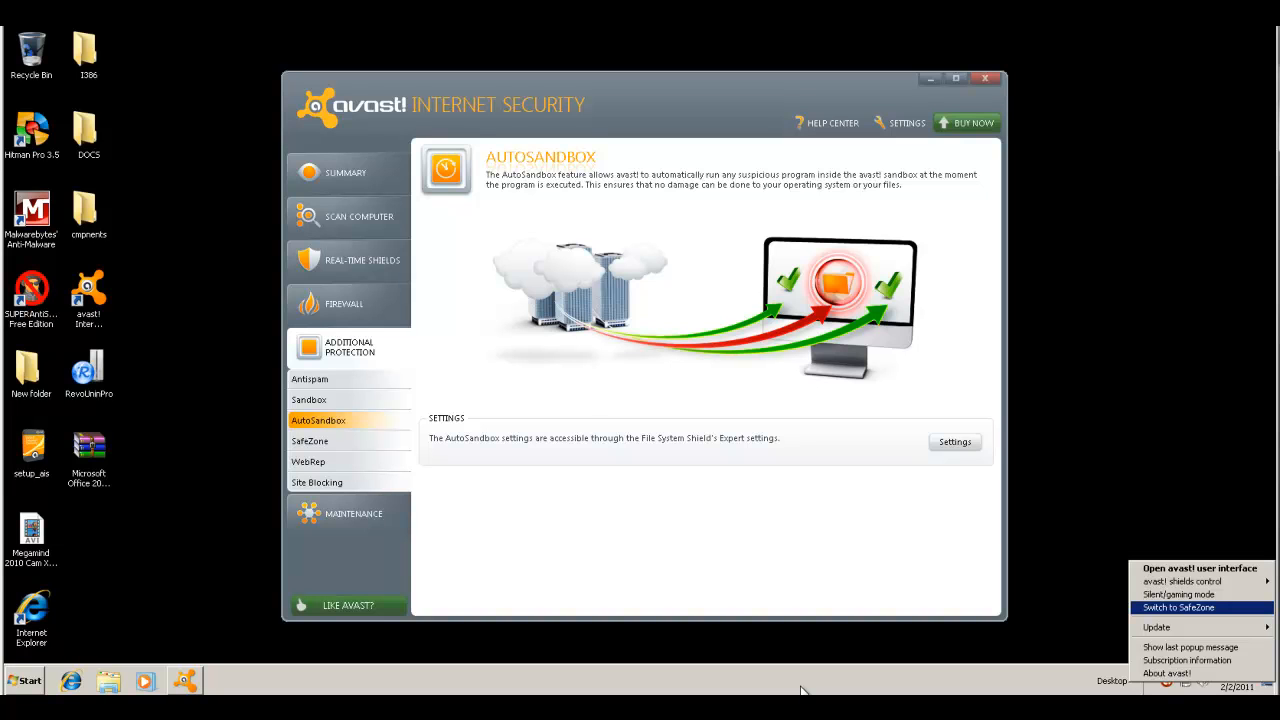
click(1178, 607)
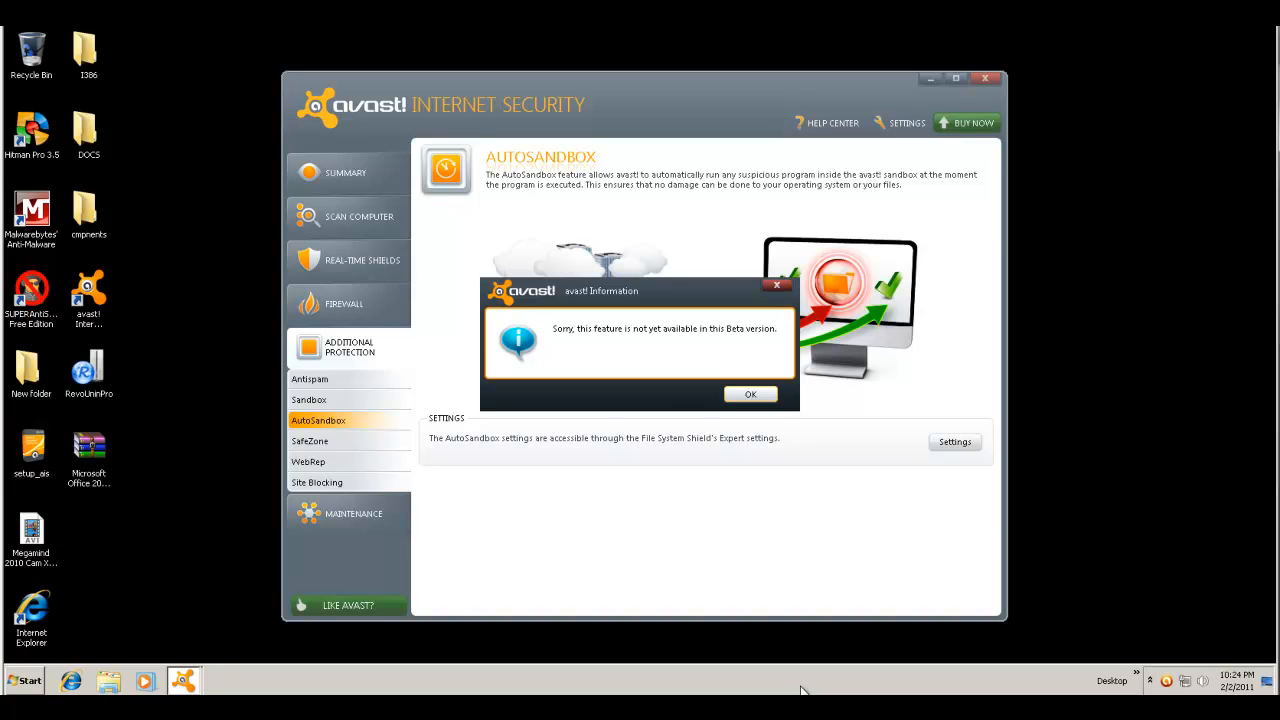
right_click(1166, 681)
key(Up)
key(Up)
key(Up)
key(Up)
key(Up)
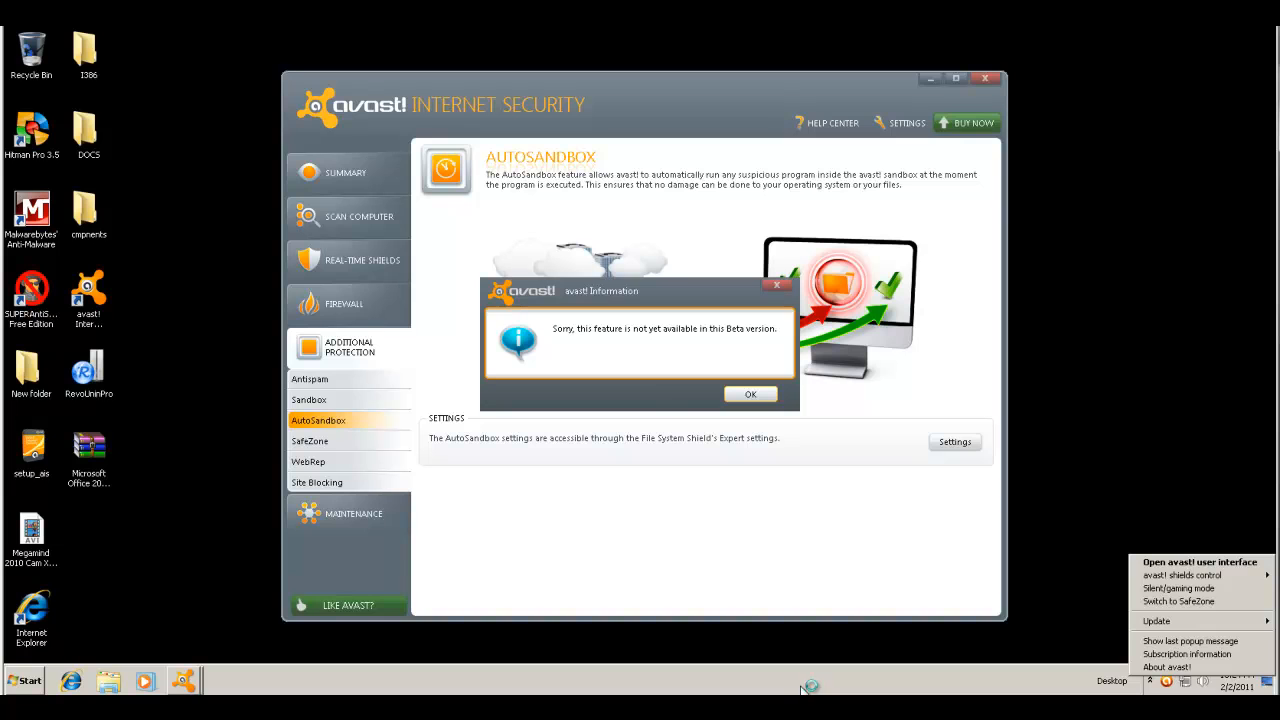
key(Escape)
key(Return)
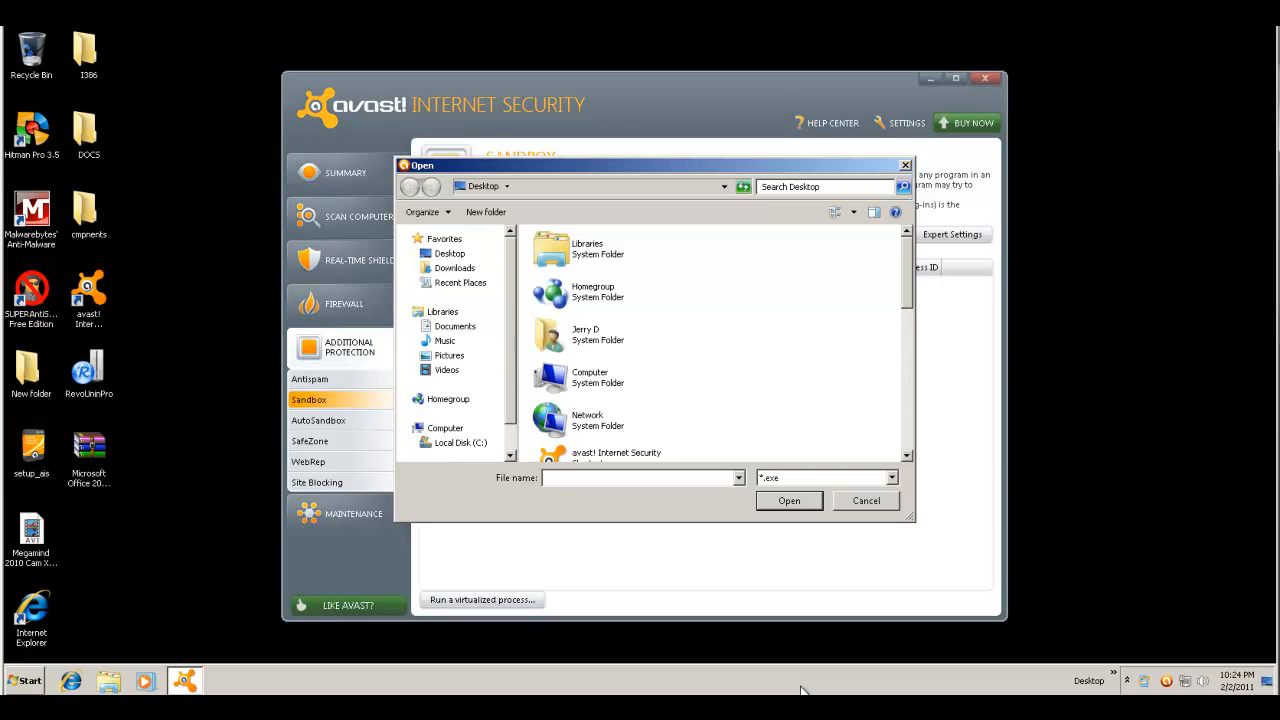
- Run Internet Explorer from the desktop in the avast! sandbox
click(801, 687)
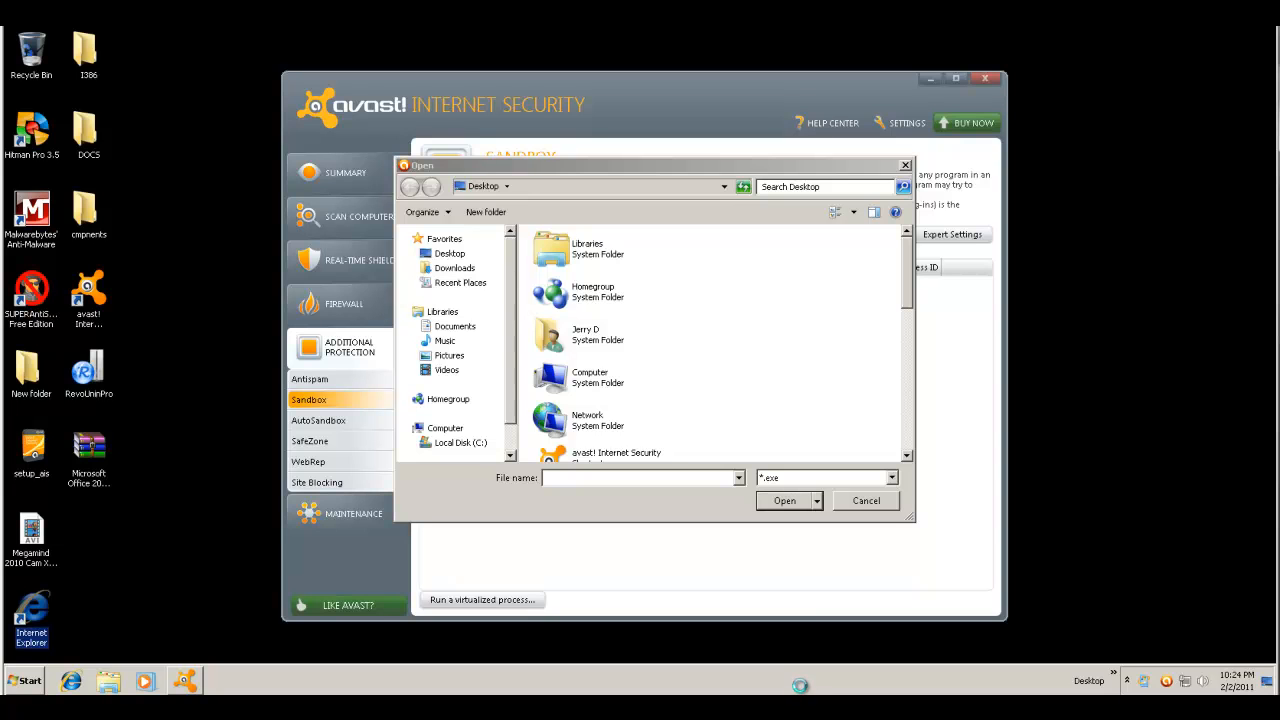
right_click(40, 606)
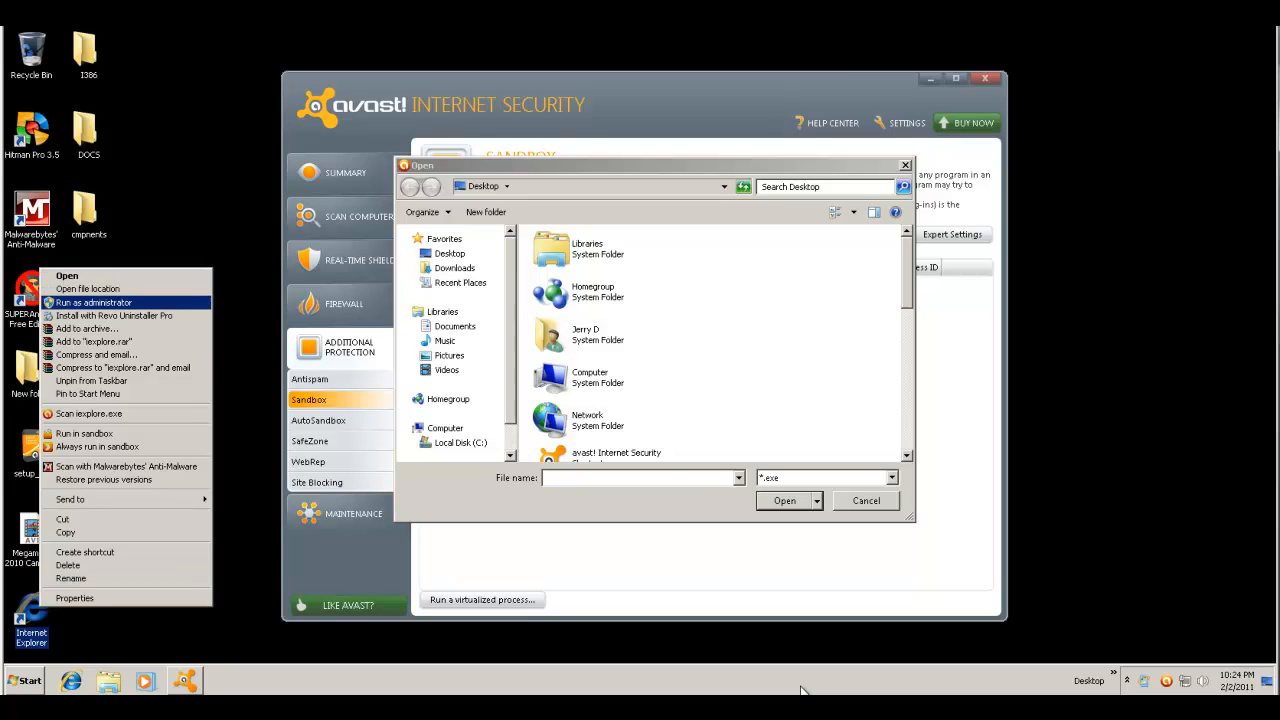
key(Down)
key(Down)
key(Down)
key(Down)
key(Down)
key(Down)
key(Down)
key(Down)
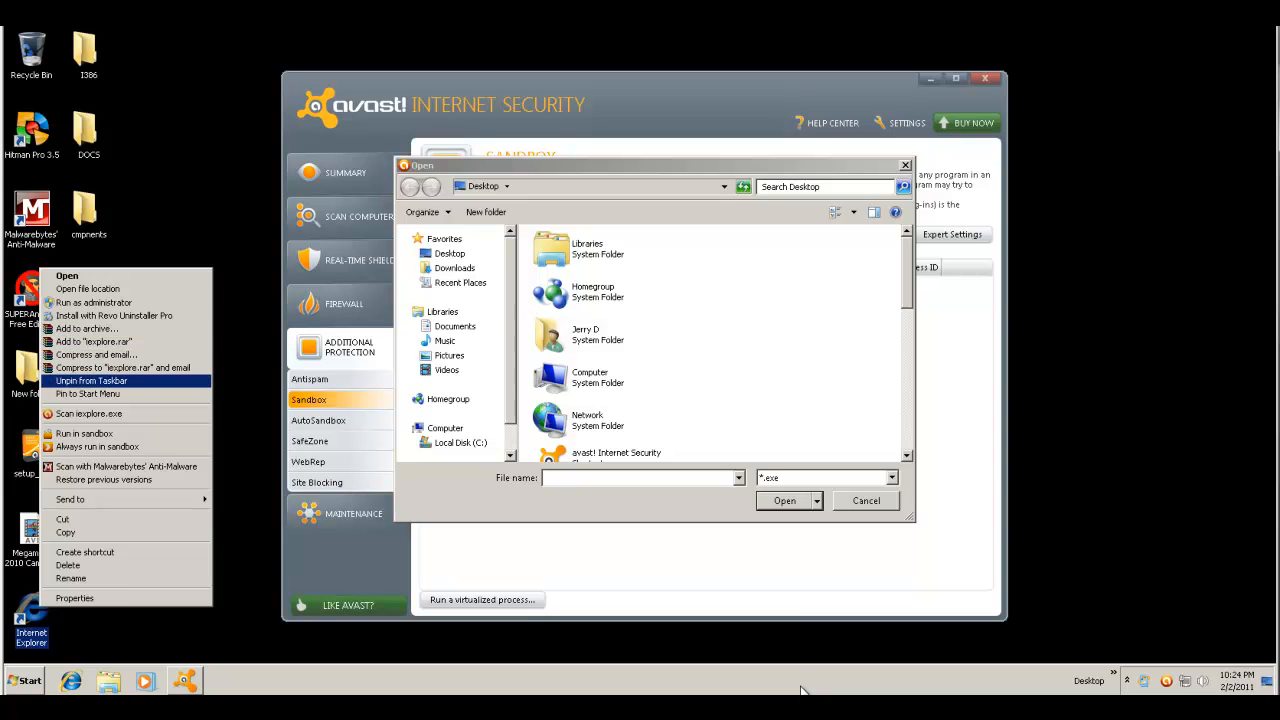
key(Down)
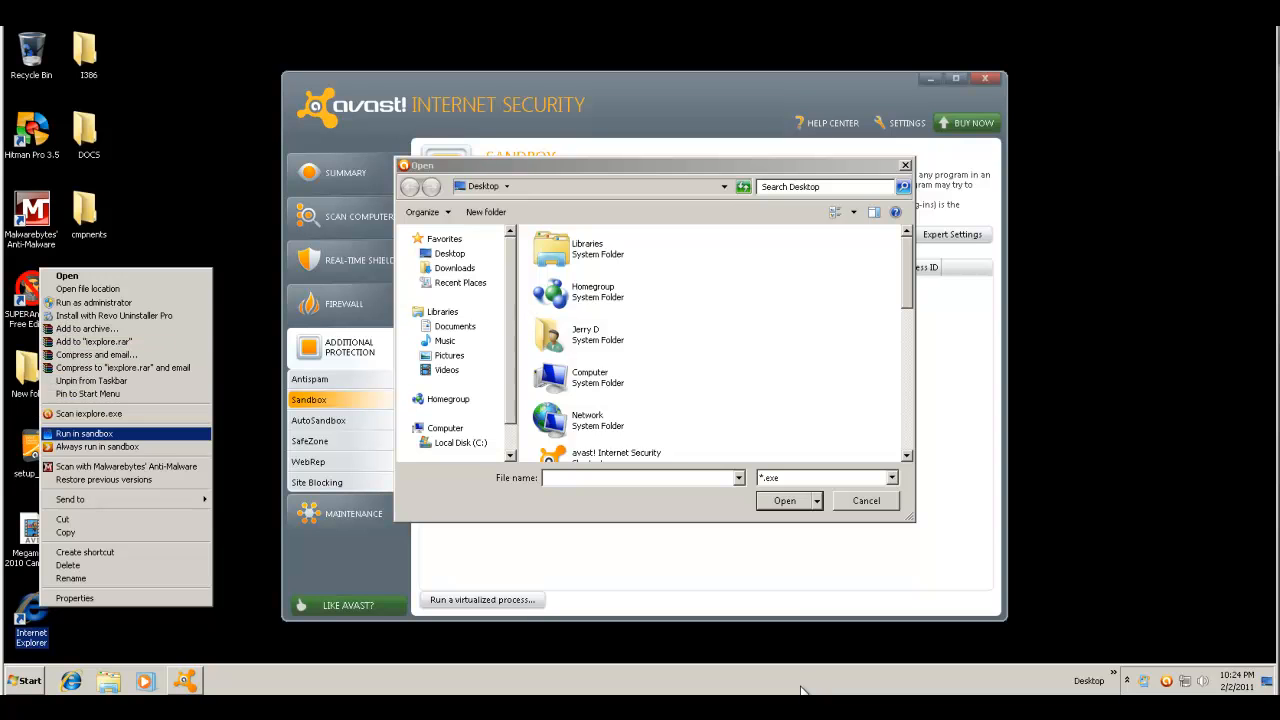
key(Return)
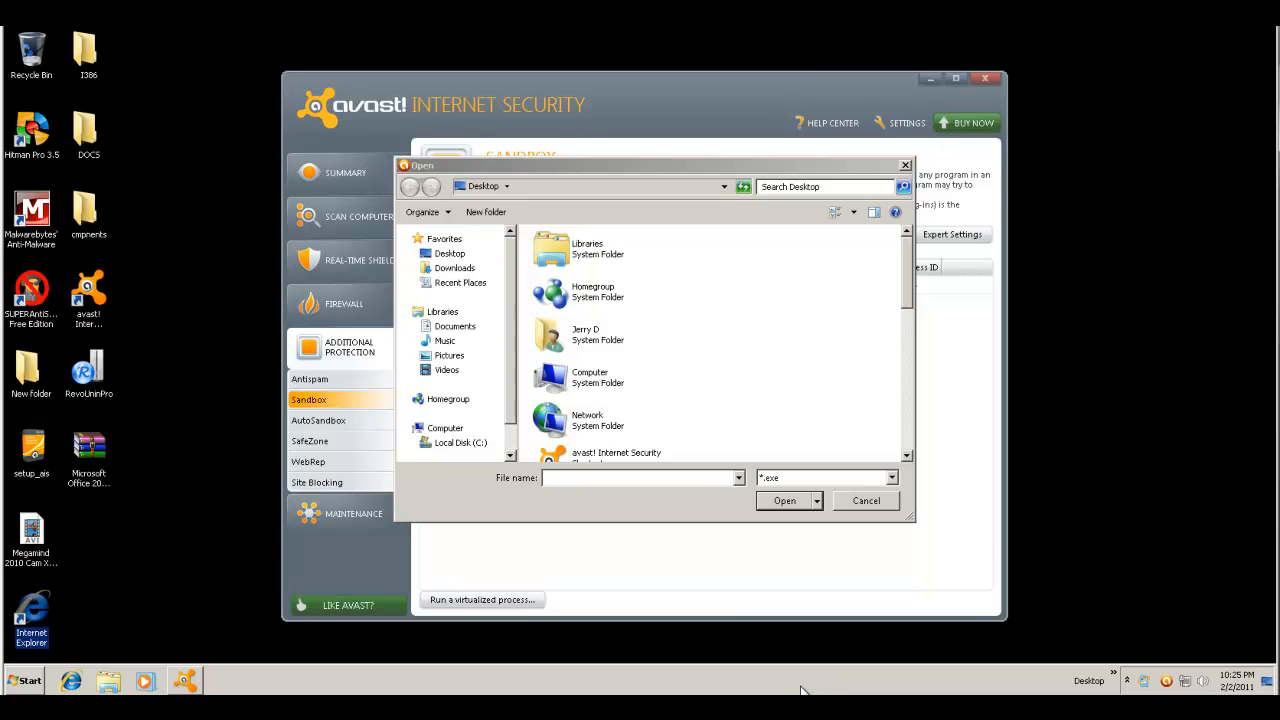
- Move the Open dialog aside and view the Always run in sandbox option for the Internet Explorer desktop shortcut
drag(650, 165, 781, 224)
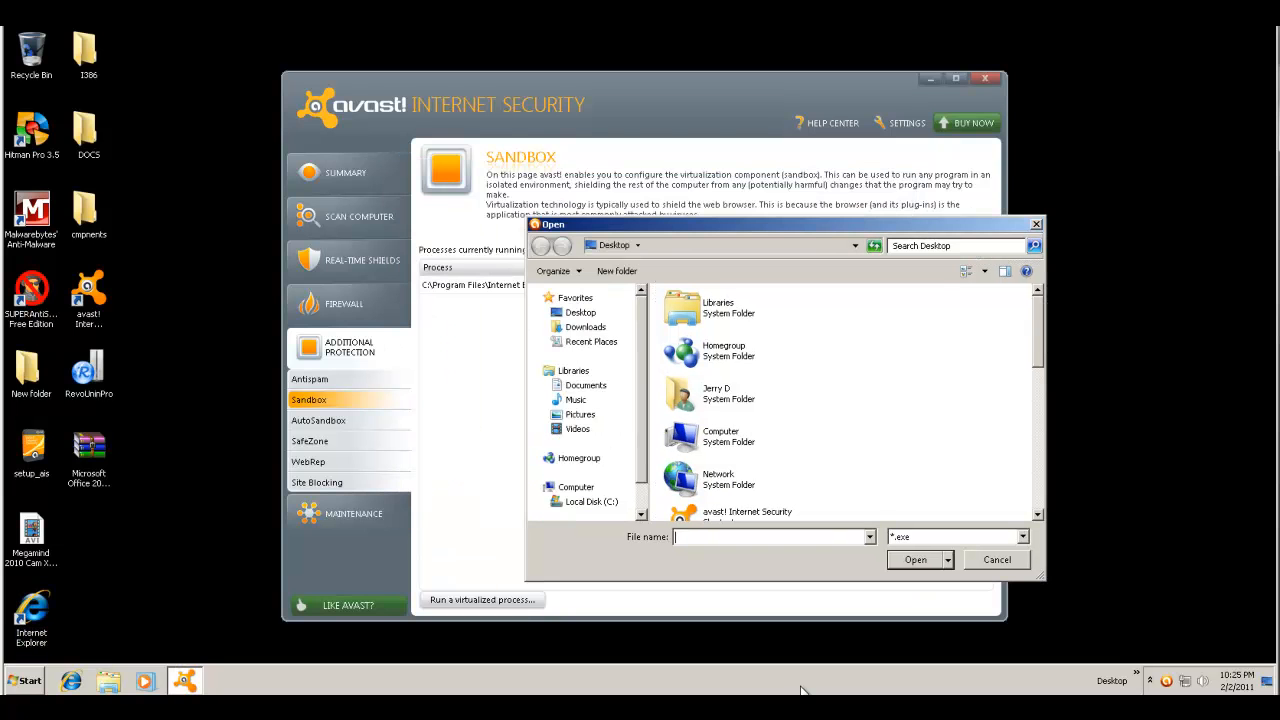
drag(781, 224, 835, 229)
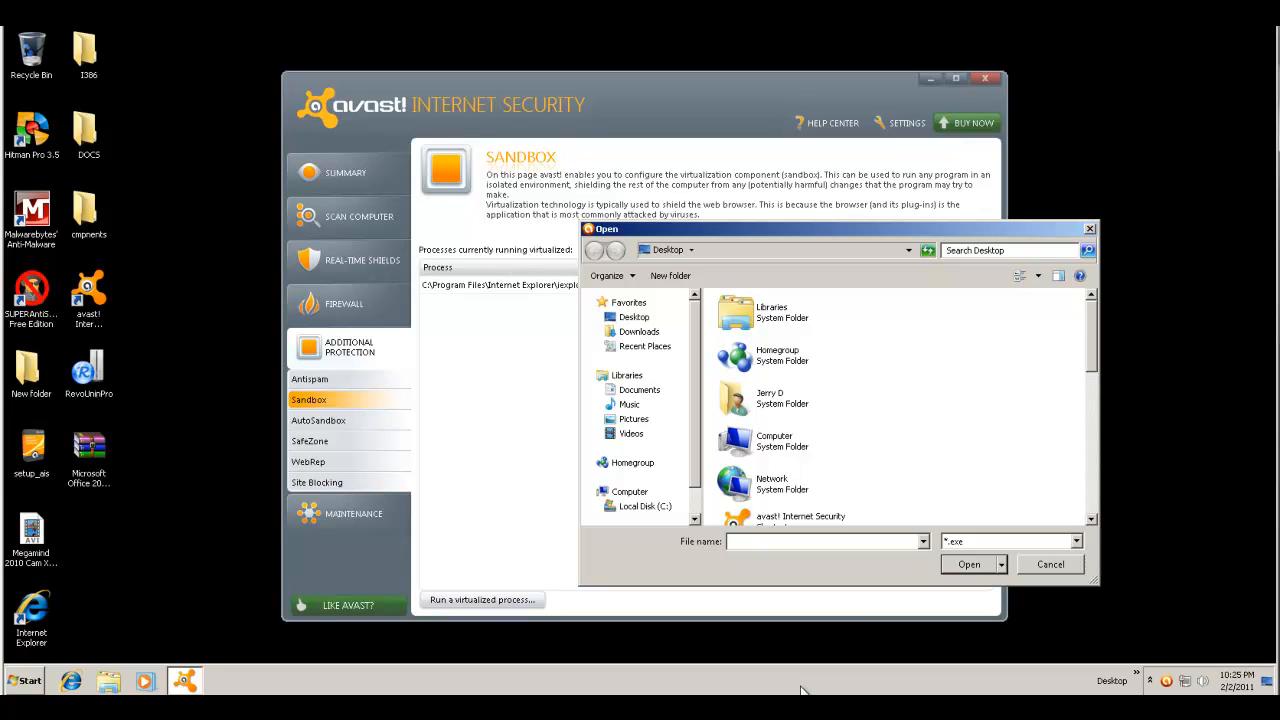
click(31, 612)
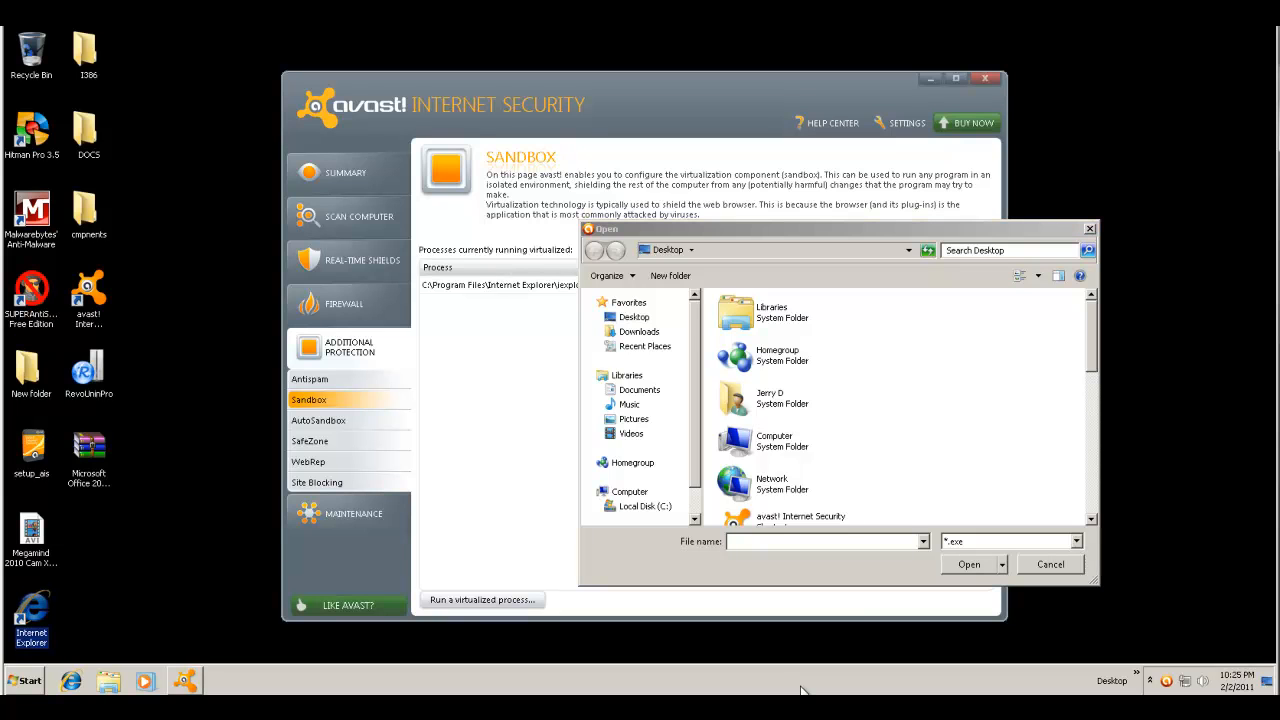
right_click(35, 607)
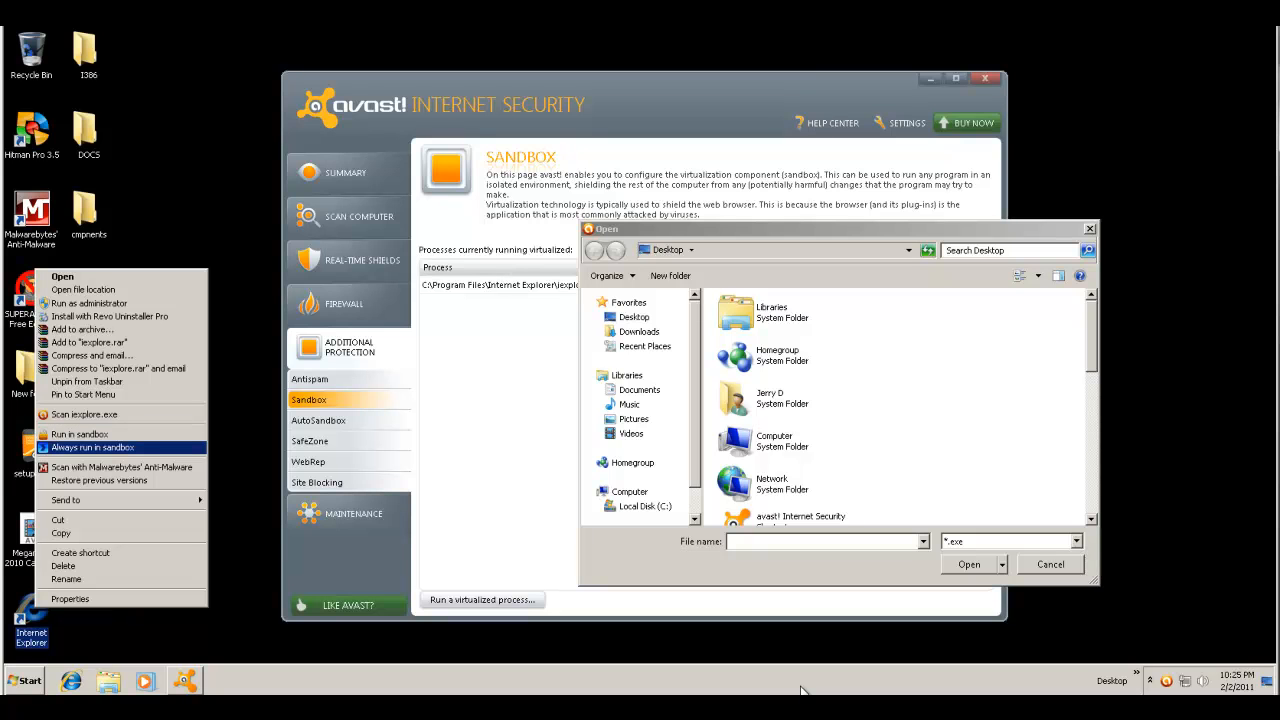
- Uncover the list of virtualized processes, close the Open dialog and launch Internet Explorer from the desktop
mouse_move(800, 229)
mouse_down()
mouse_move(847, 237)
mouse_move(916, 280)
mouse_up()
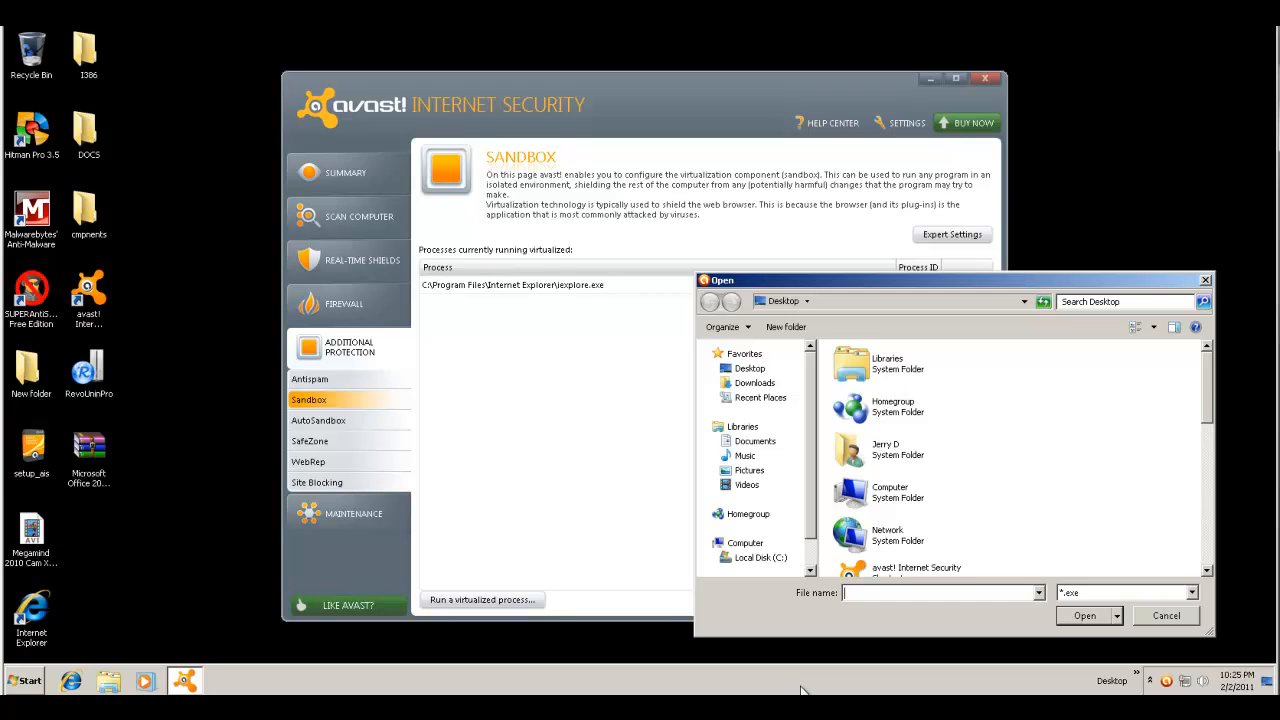
drag(916, 280, 886, 420)
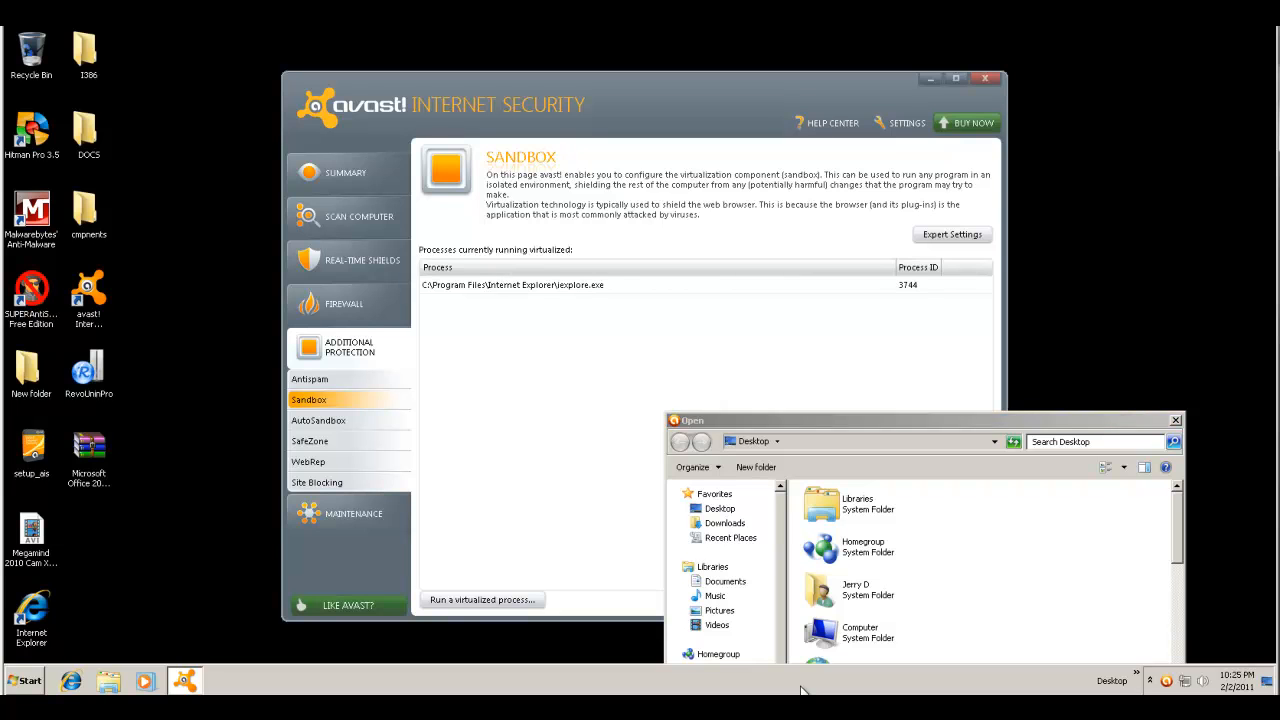
click(1175, 420)
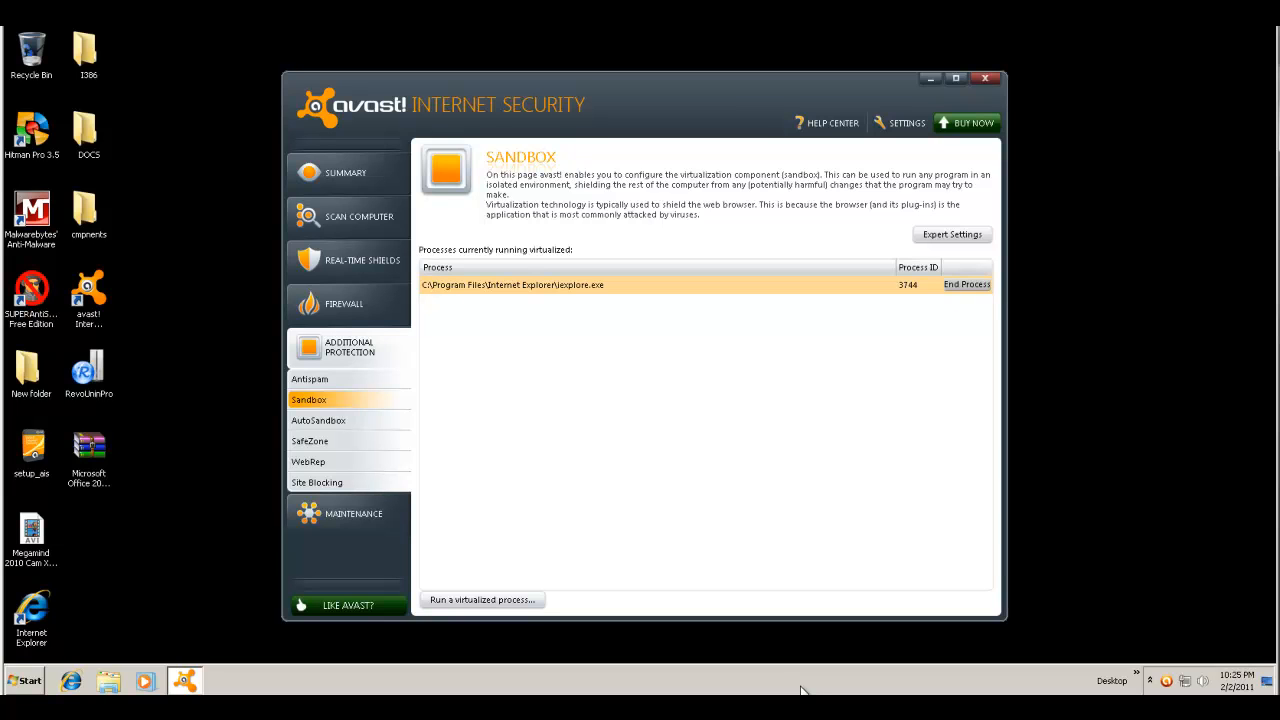
double_click(35, 608)
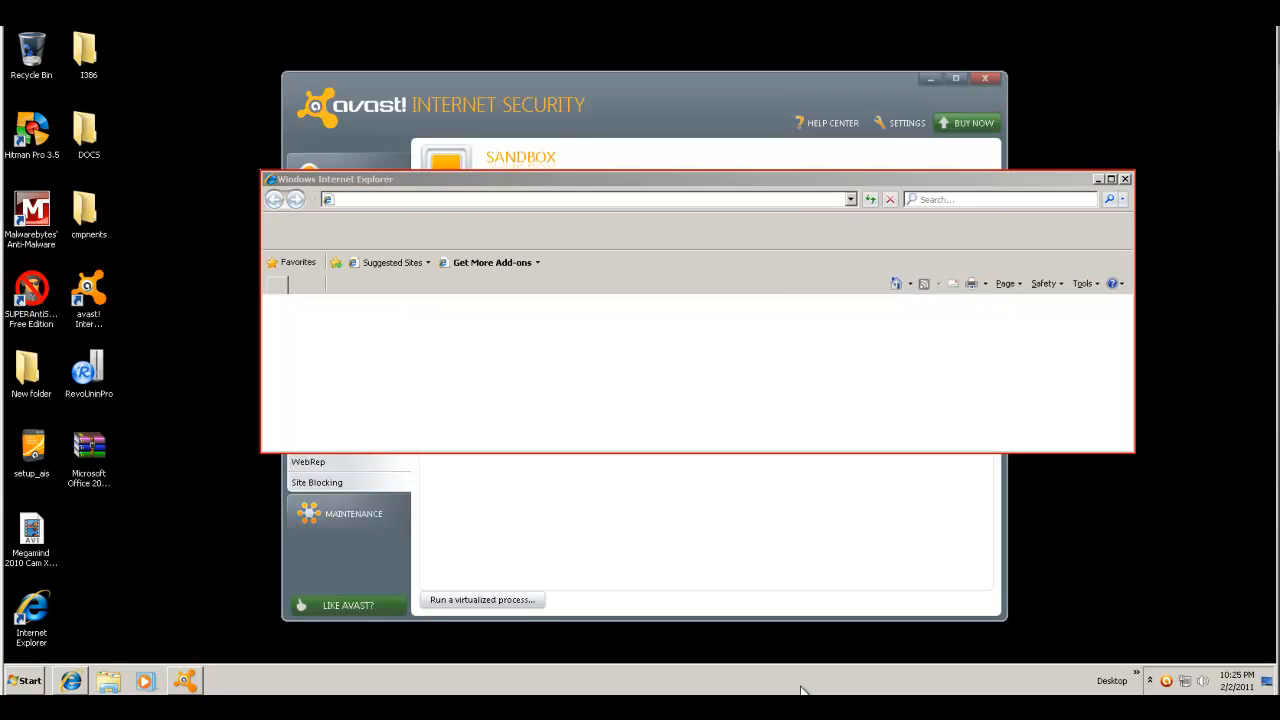
- Run another Internet Explorer window in the sandbox and view the processes currently running virtualized in avast!
key(Down)
key(Return)
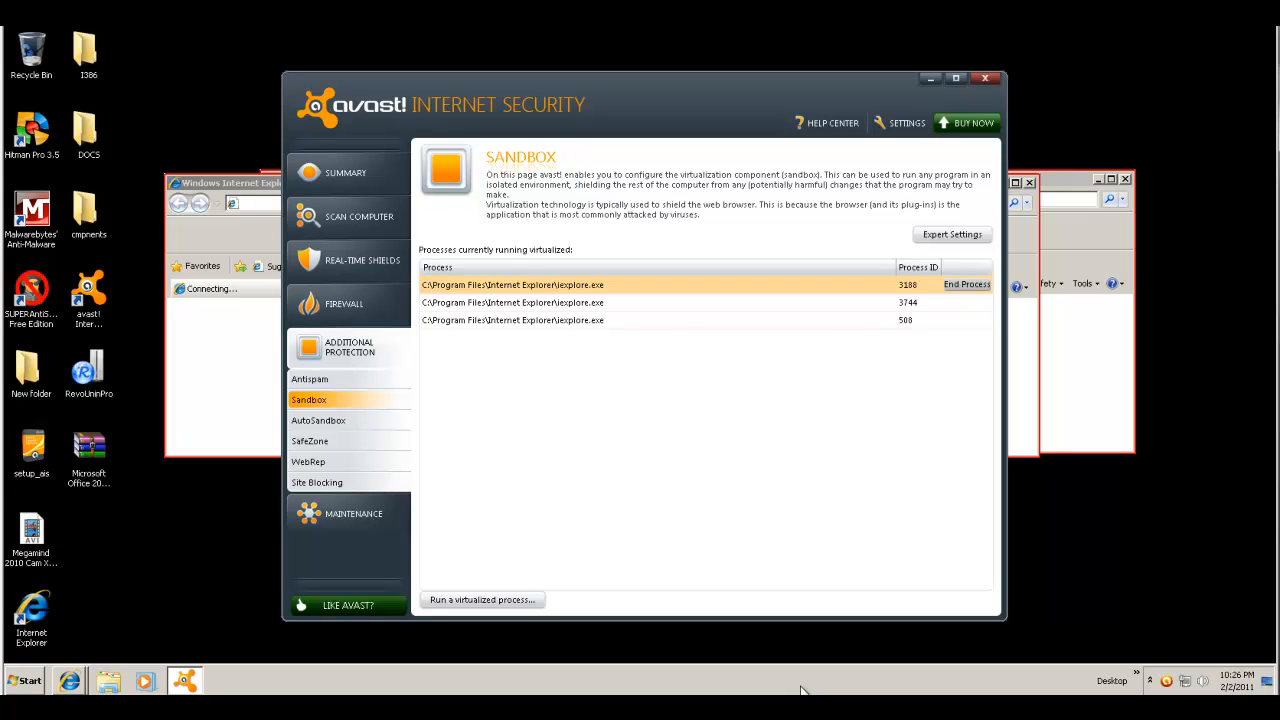
- View the AutoSandbox page, try to open its settings, and cancel the password authorization request
key(Down)
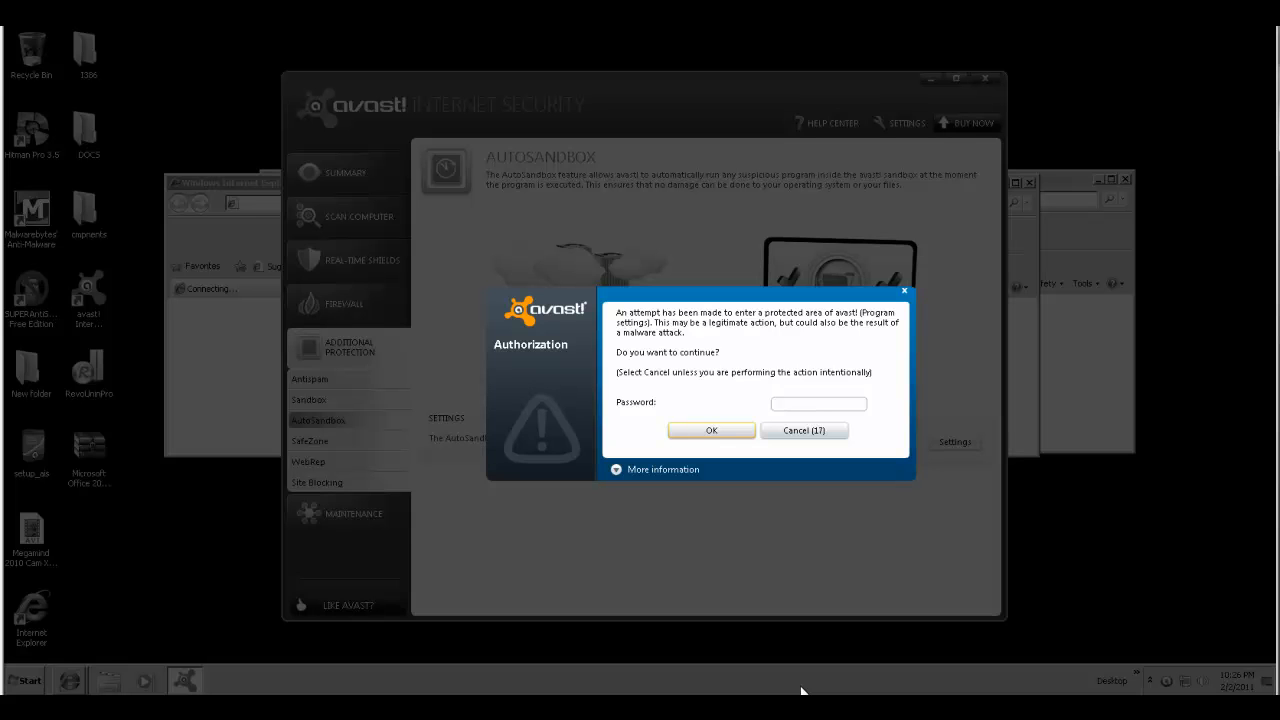
mouse_move(740, 294)
mouse_down()
mouse_move(699, 322)
mouse_move(729, 297)
mouse_up()
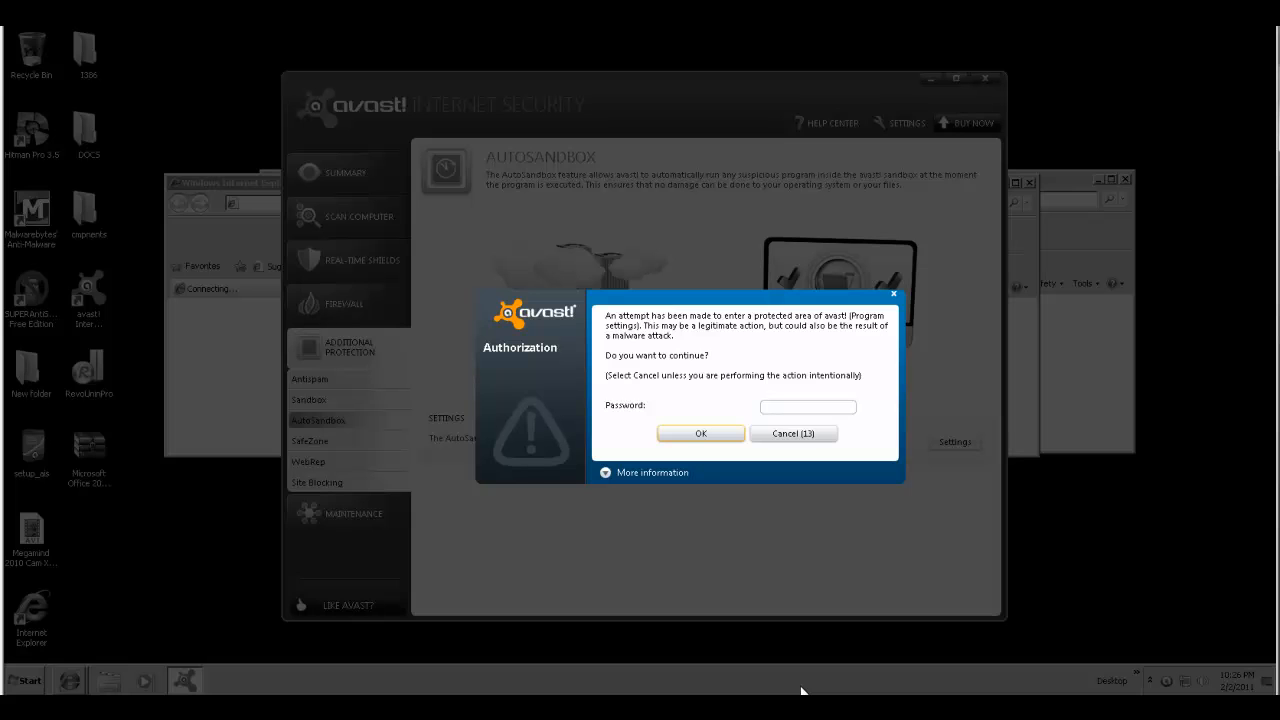
click(793, 434)
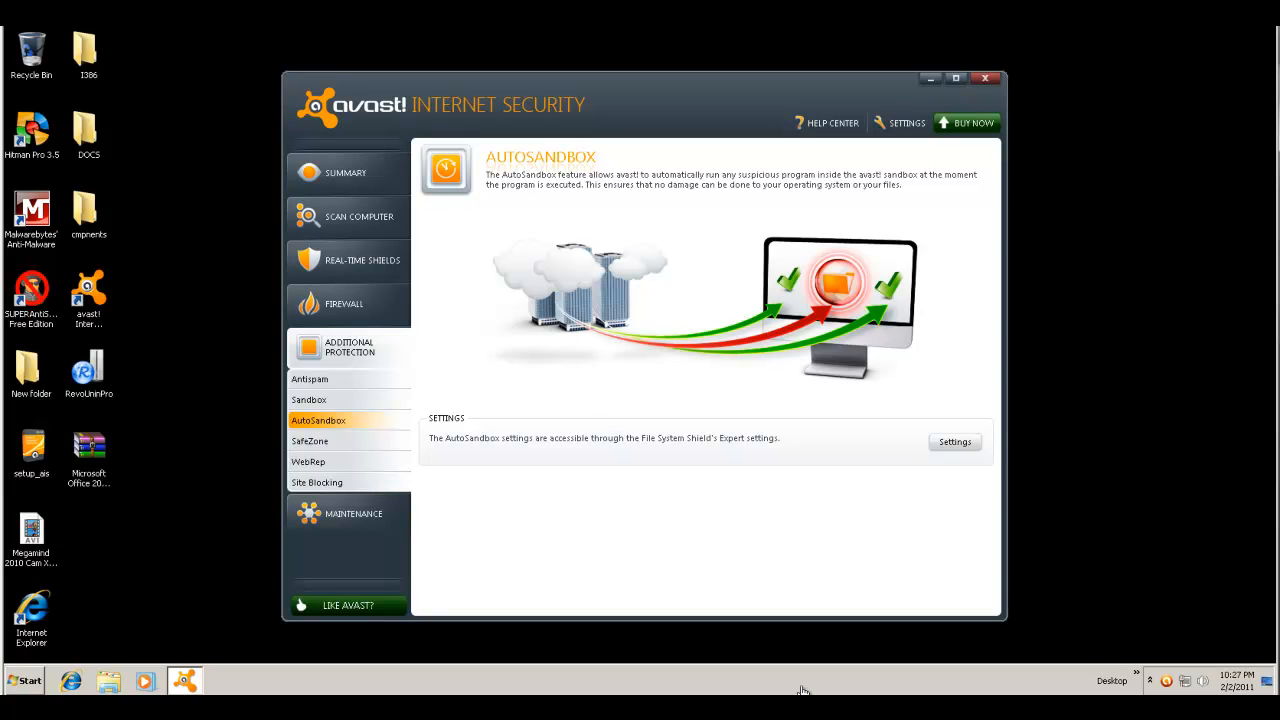
- Reposition the avast! window on the desktop and view the available computer scans
drag(700, 82, 747, 79)
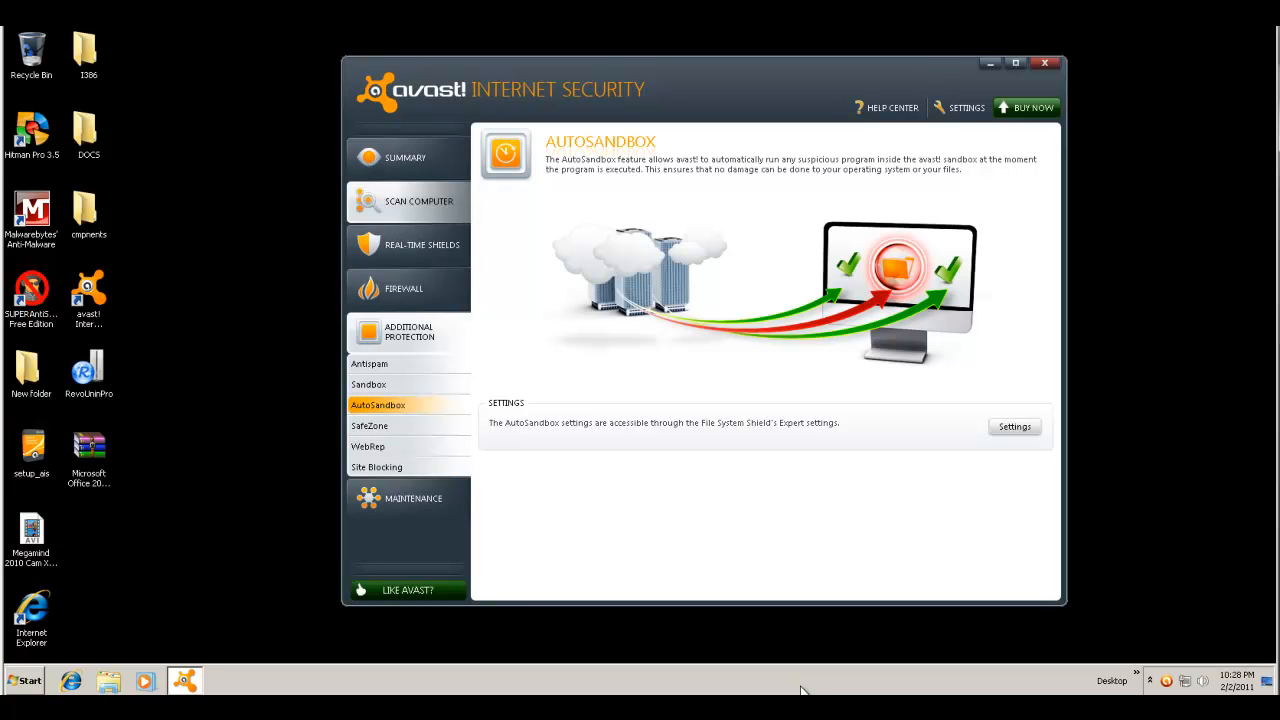
click(418, 202)
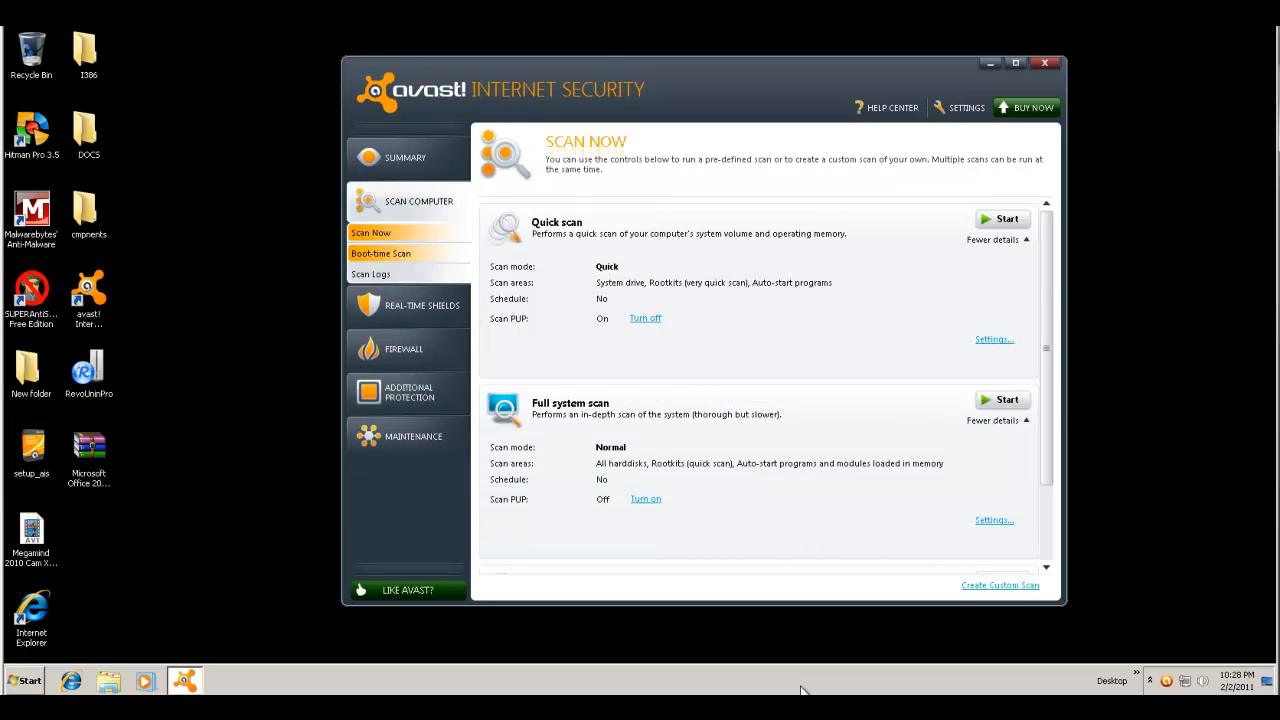